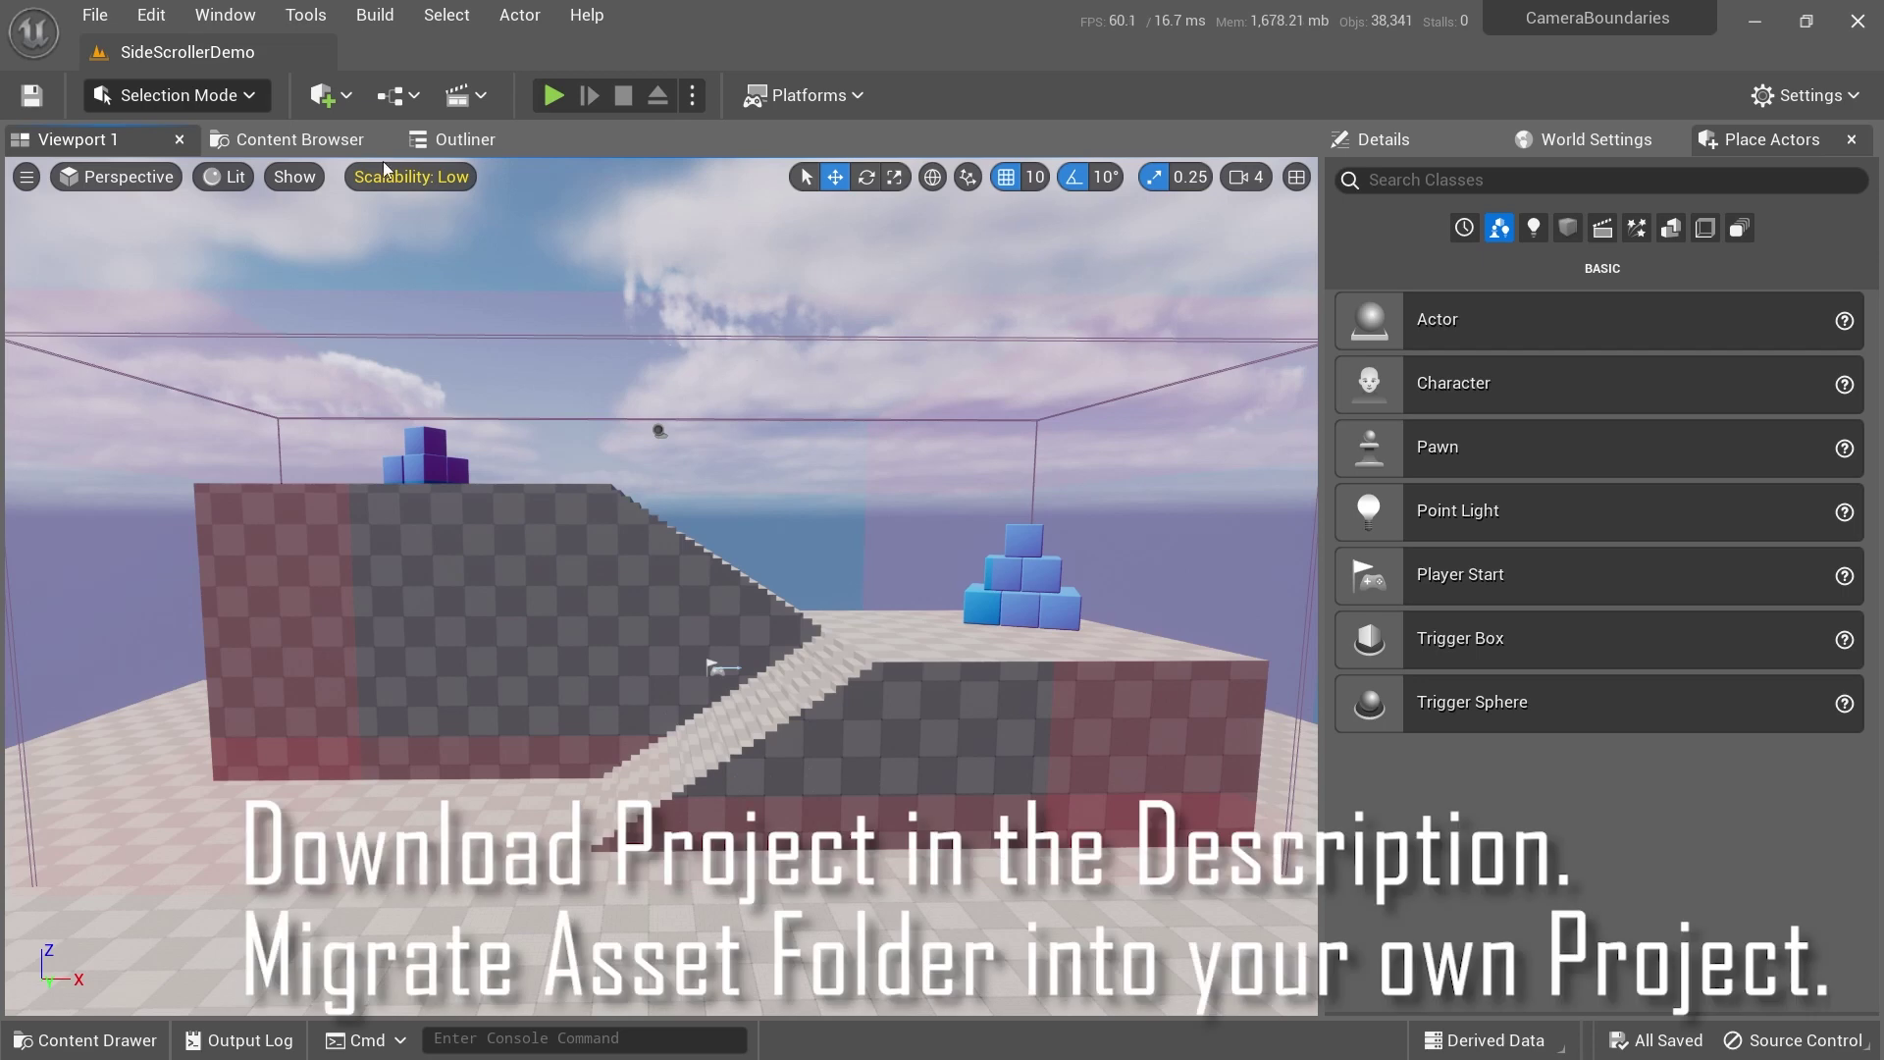
In the Content Browser, bring up the CameraBoundaries folder's context menu to migrate it into a new project
{"action": "left_click", "coordinate": [309, 152]}
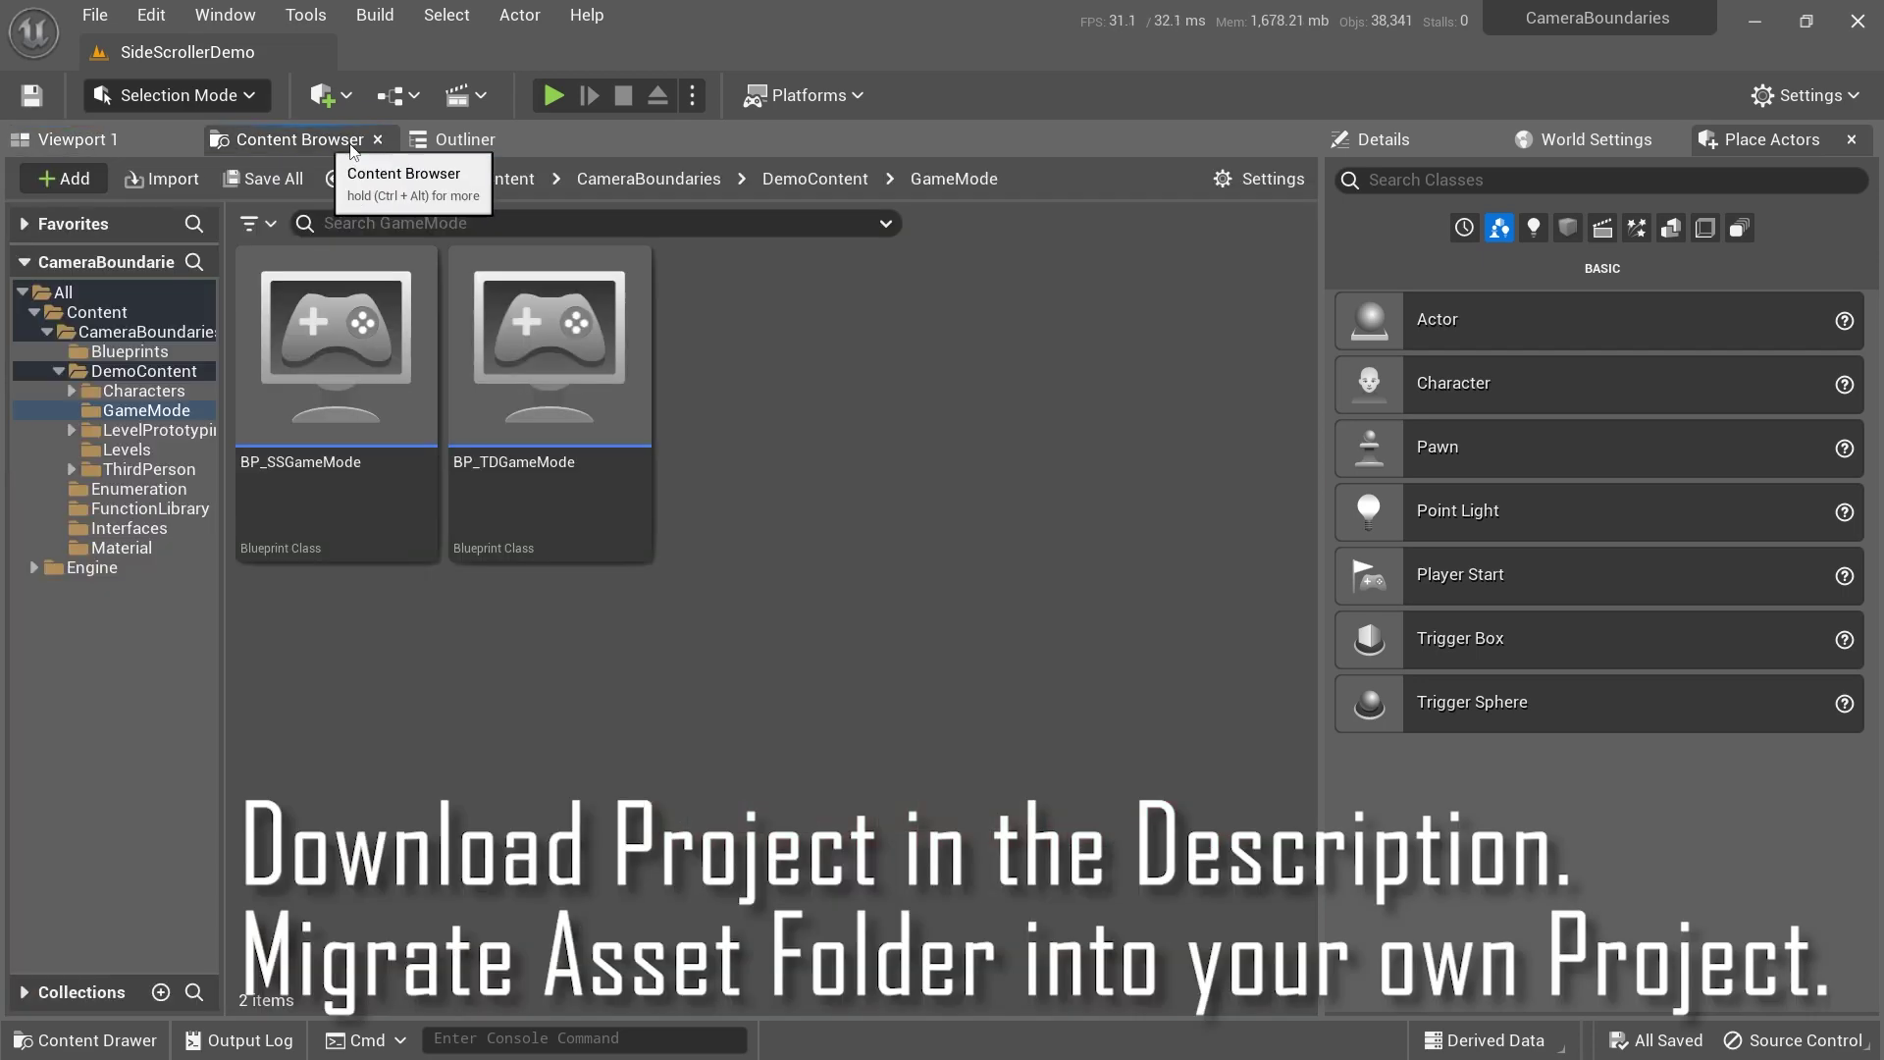
{"action": "left_click", "coordinate": [134, 334]}
{"action": "right_click", "coordinate": [113, 338]}
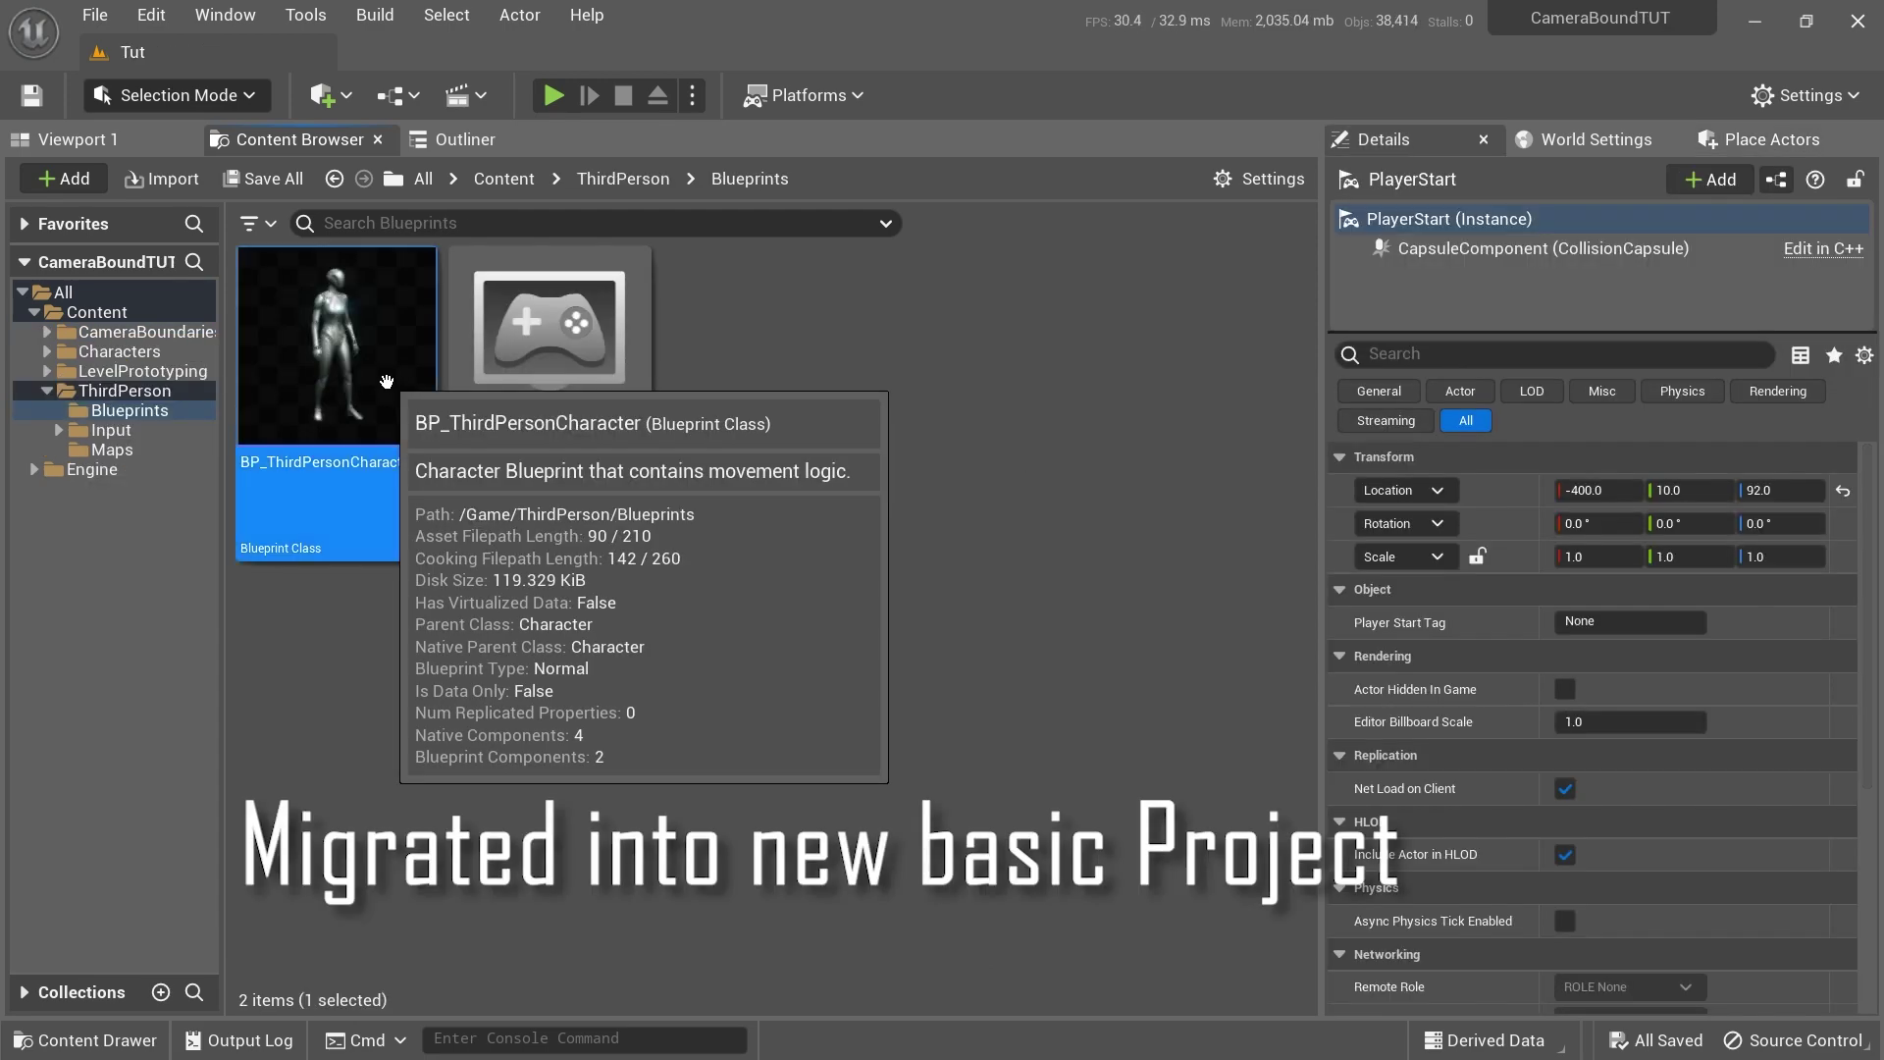
Open BP_ThirdPersonCharacter's Event Graph, then locate the DemoContent ThirdPerson Blueprints folder with the SS and TD characters
{"action": "double_click", "coordinate": [423, 384]}
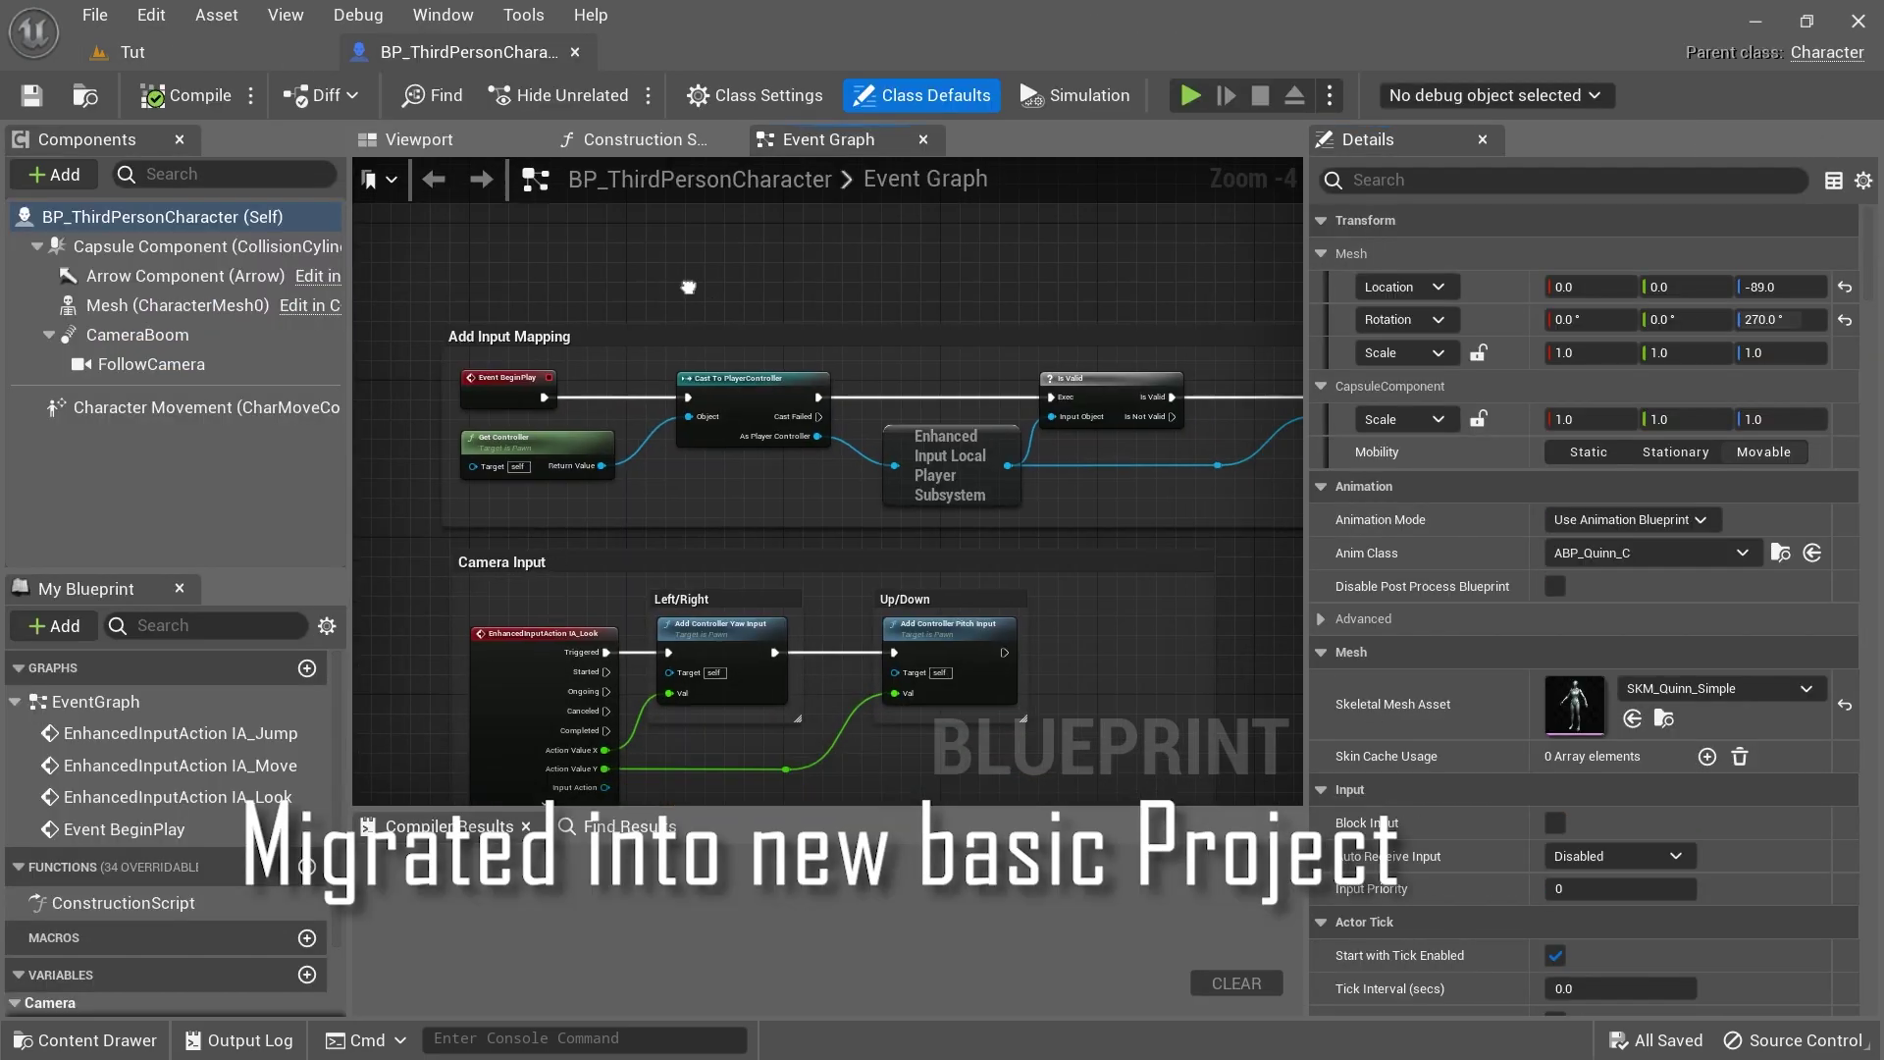
{"action": "scroll", "coordinate": [898, 443], "scroll_direction": "down", "scroll_amount": 5}
{"action": "right_click_drag", "start_coordinate": [898, 443], "coordinate": [927, 368]}
{"action": "scroll", "coordinate": [926, 368], "scroll_direction": "up", "scroll_amount": 2}
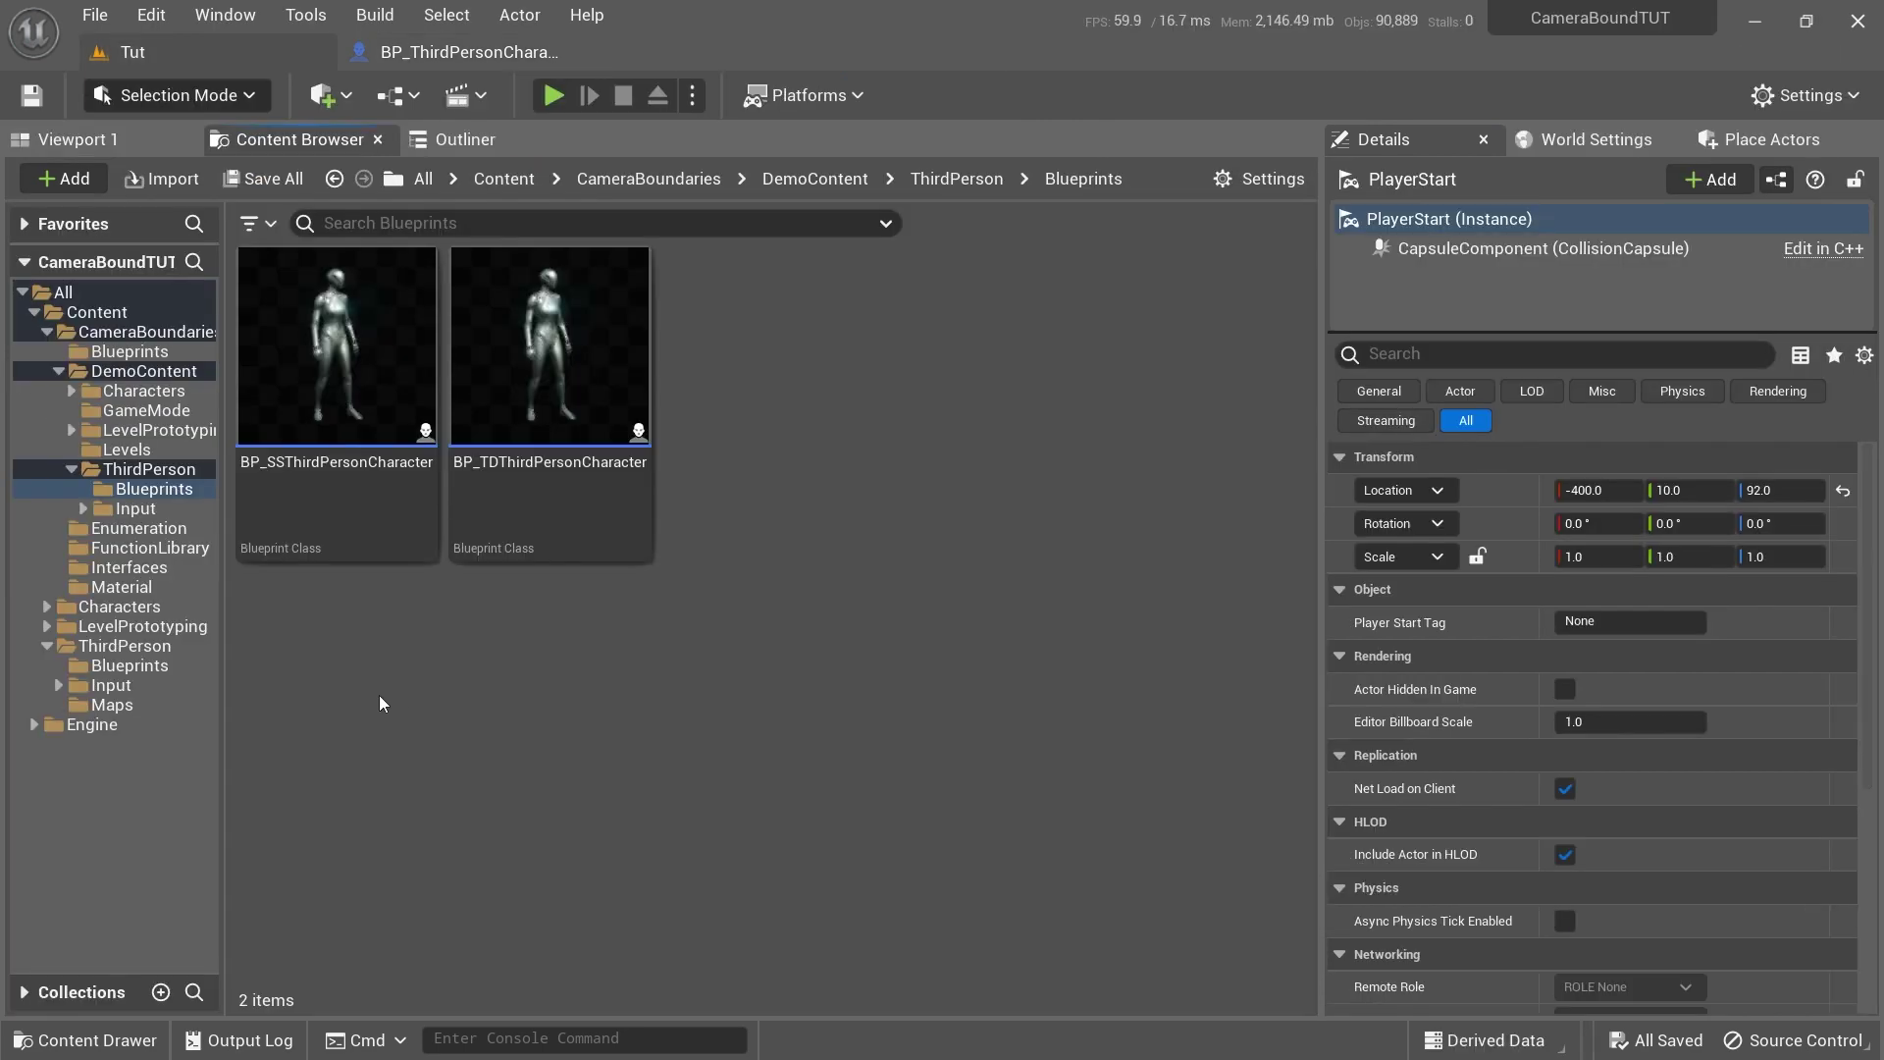
{"action": "mouse_move", "coordinate": [269, 475]}
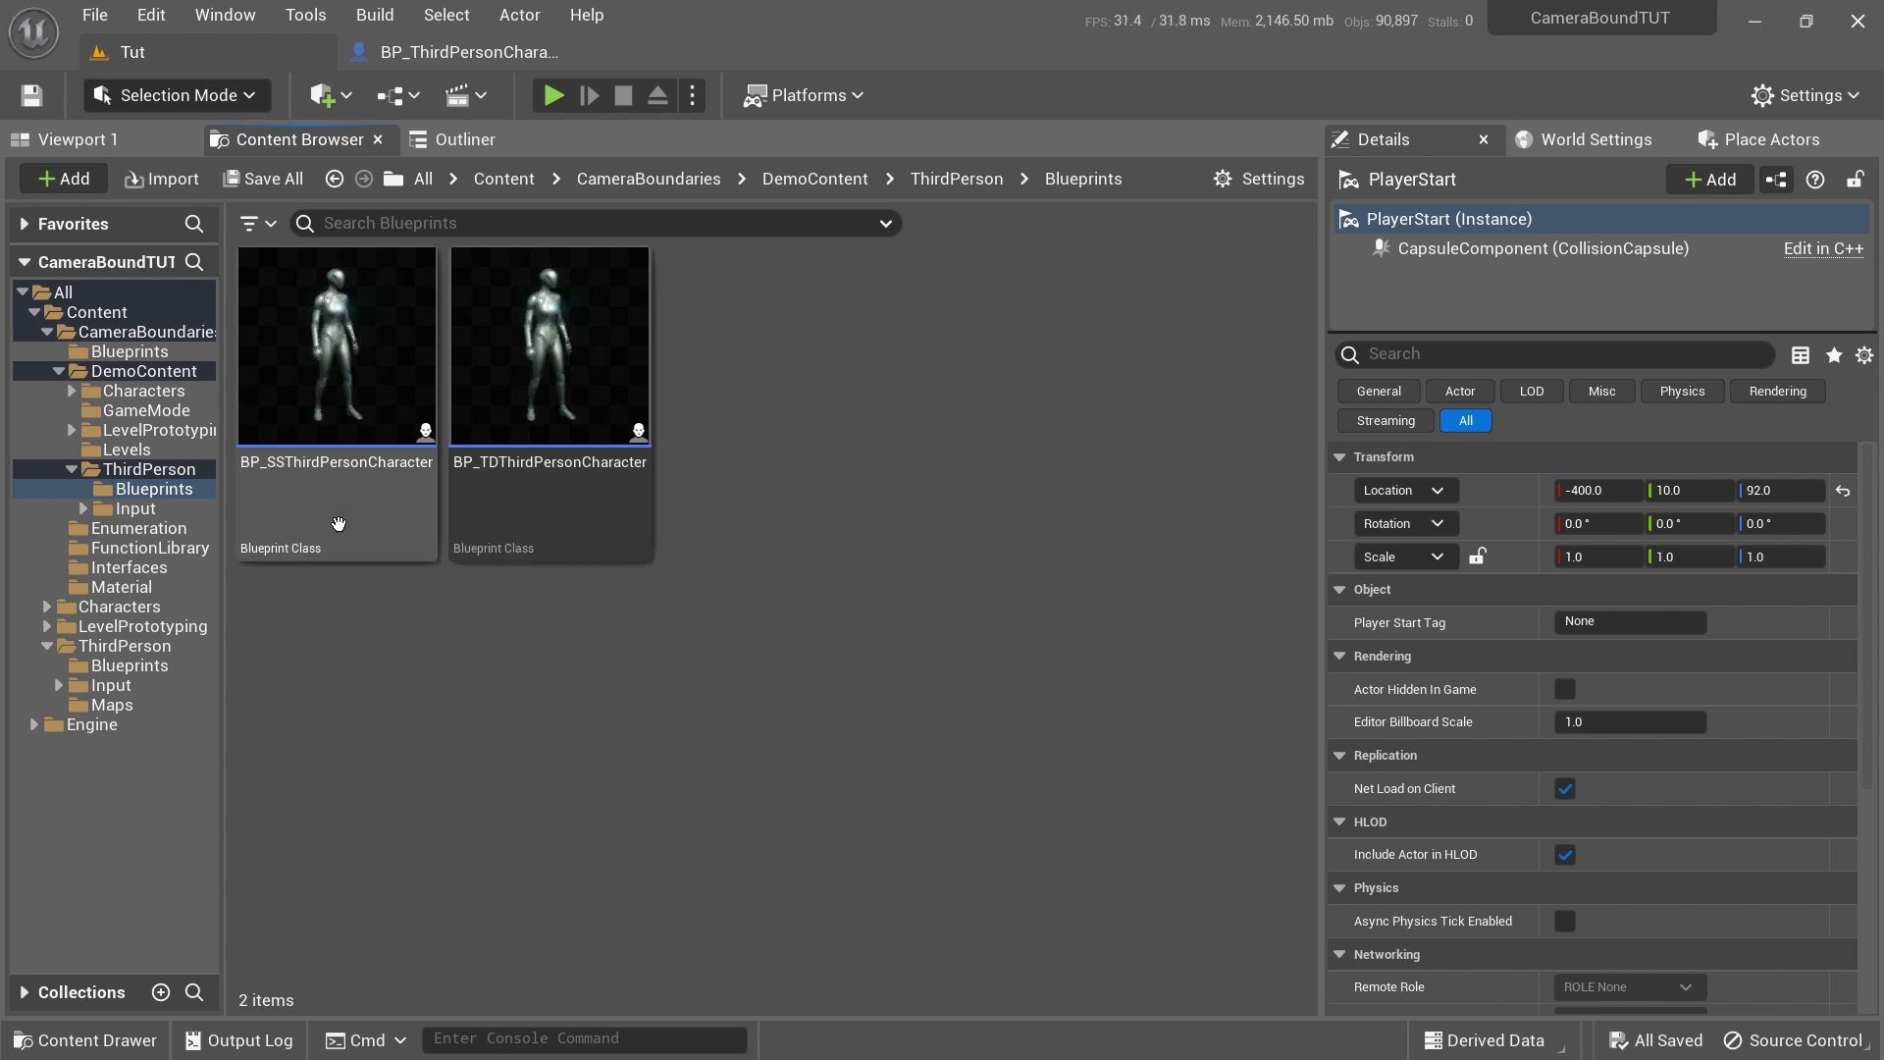
{"action": "mouse_move", "coordinate": [530, 501]}
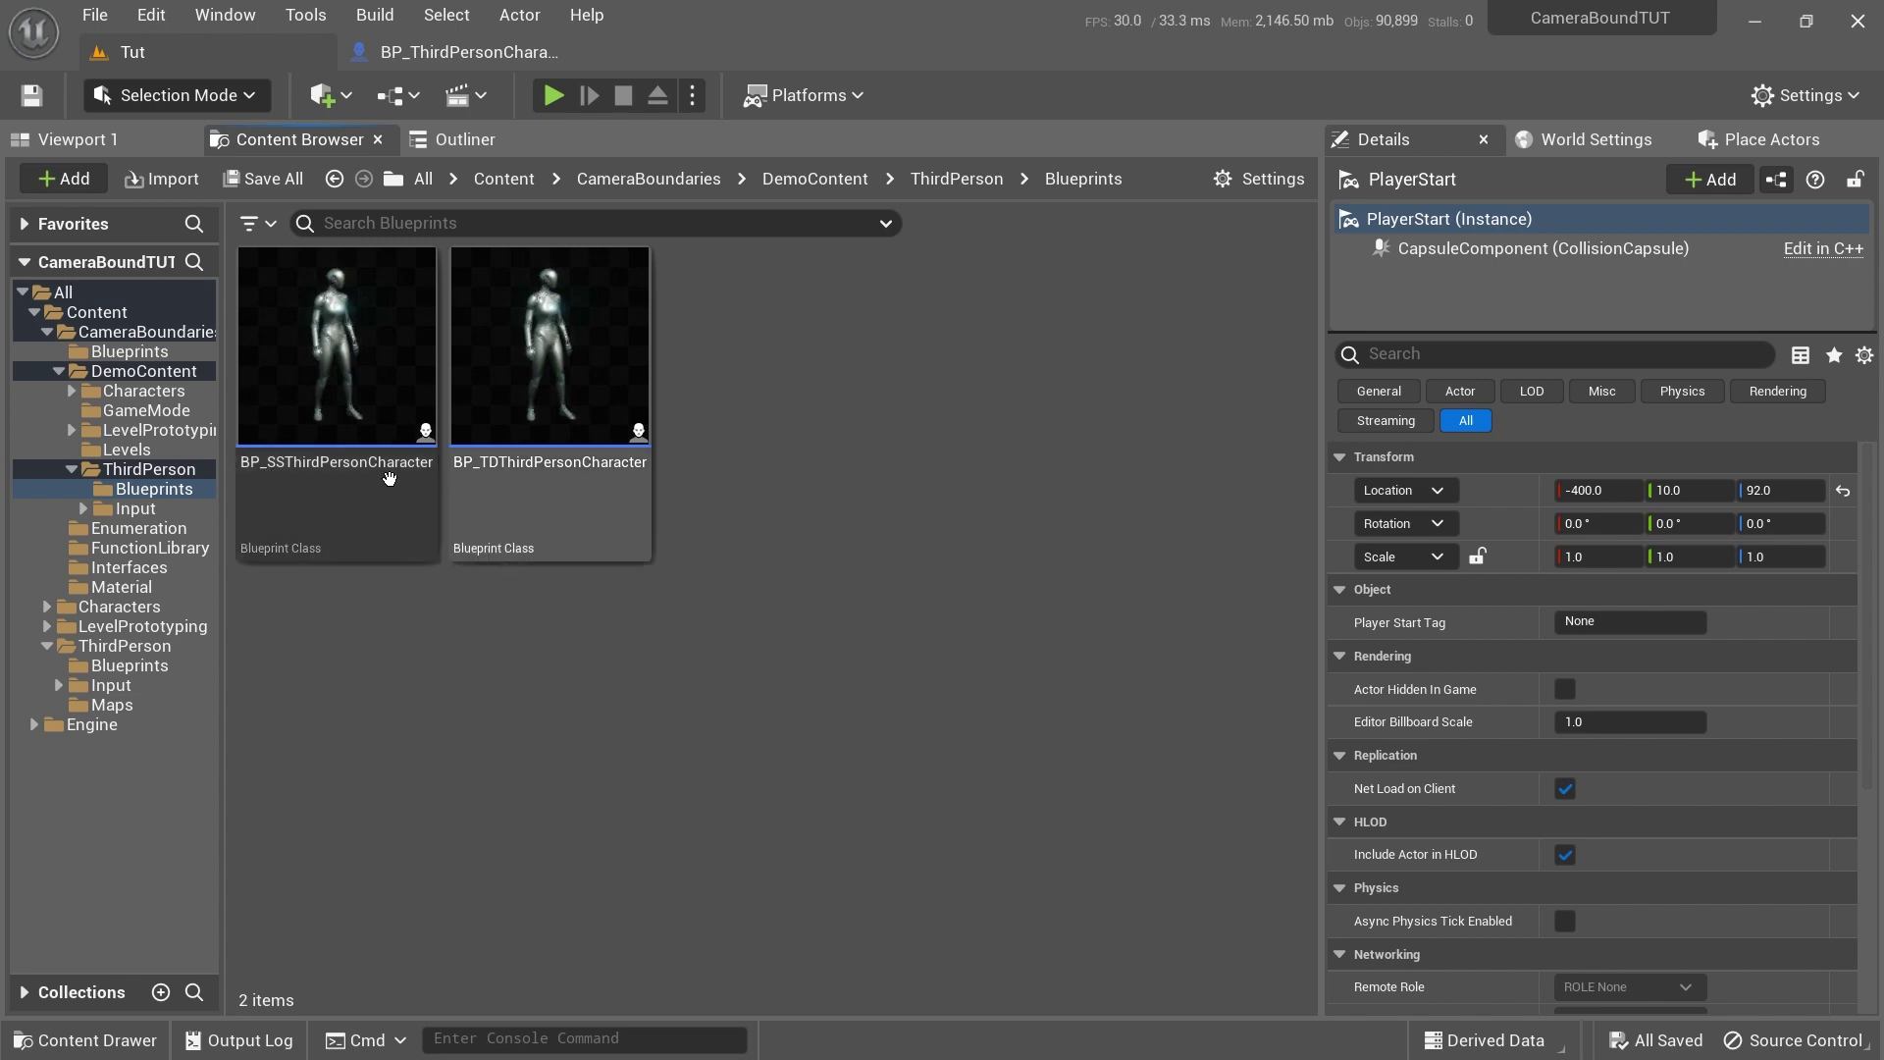
Open BP_SSThirdPersonCharacter's event graph and bring its Movement Input nodes into view for comparison
{"action": "left_click", "coordinate": [405, 389]}
{"action": "double_click", "coordinate": [405, 367]}
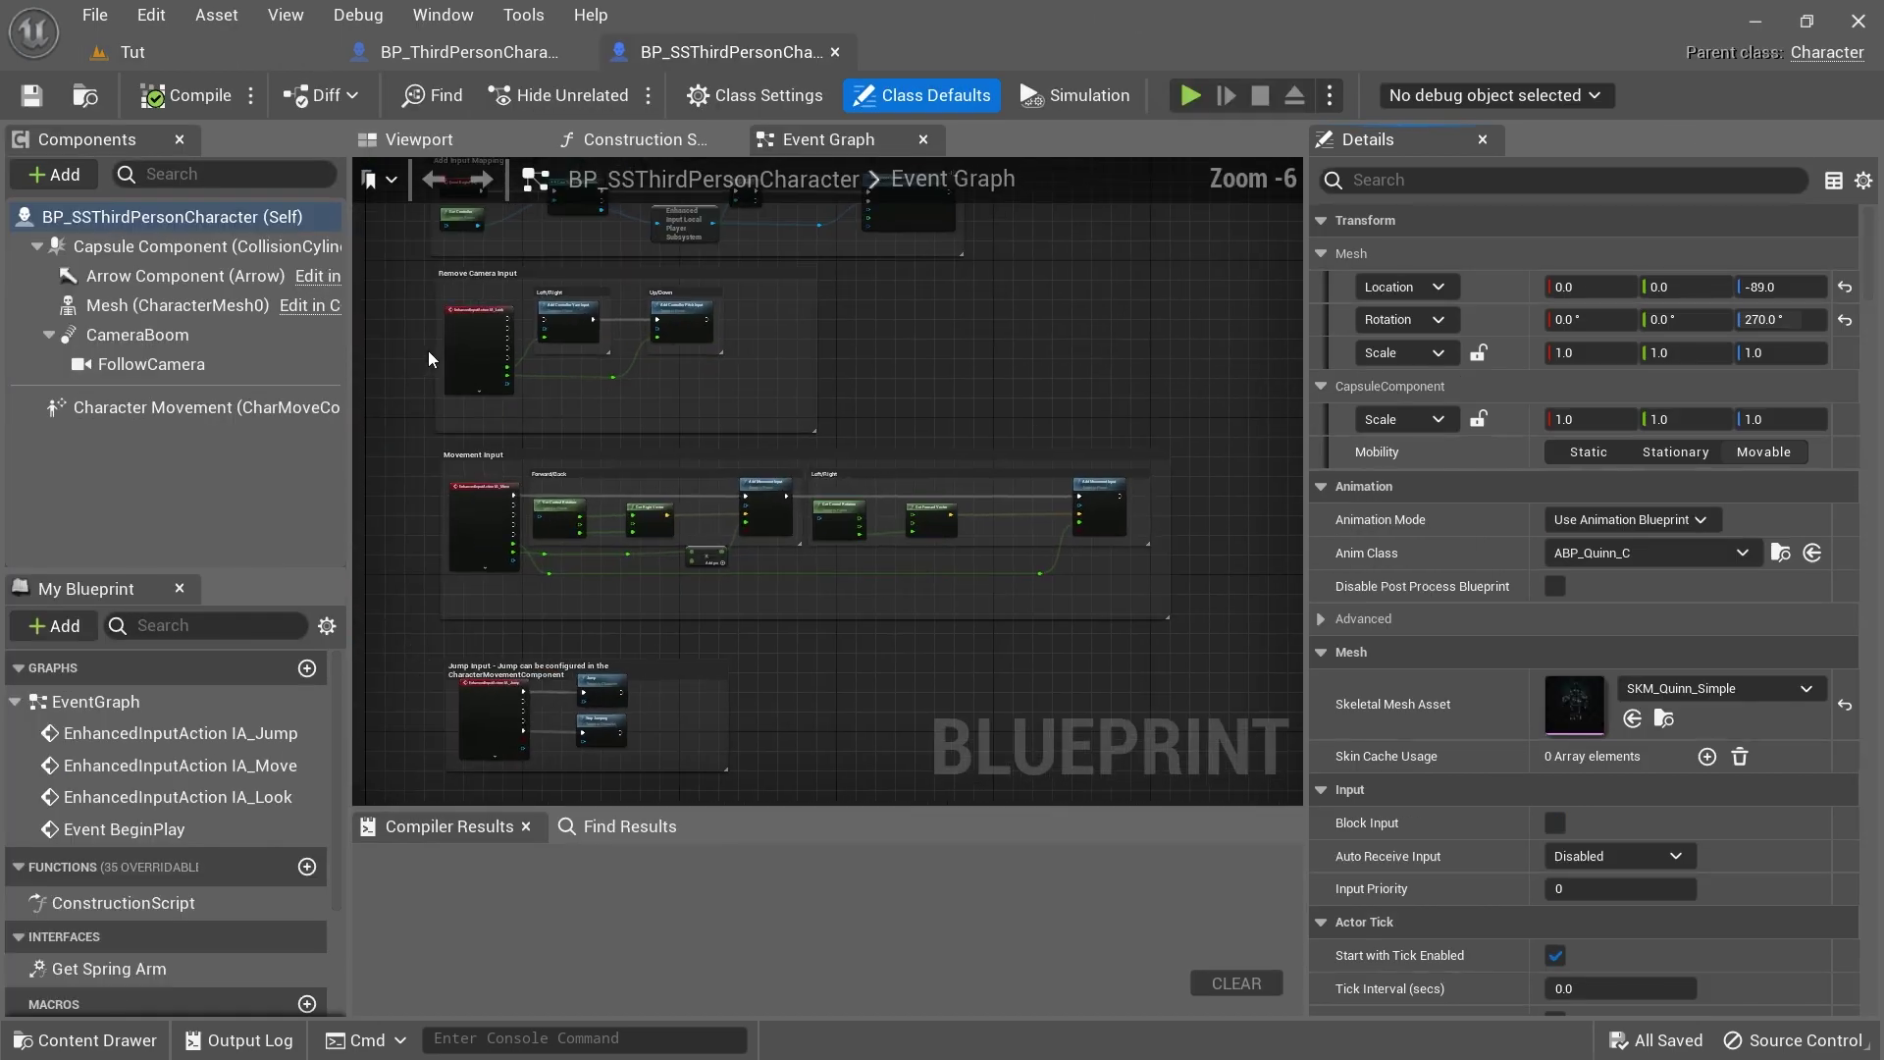
{"action": "right_click_drag", "start_coordinate": [655, 362], "coordinate": [732, 275]}
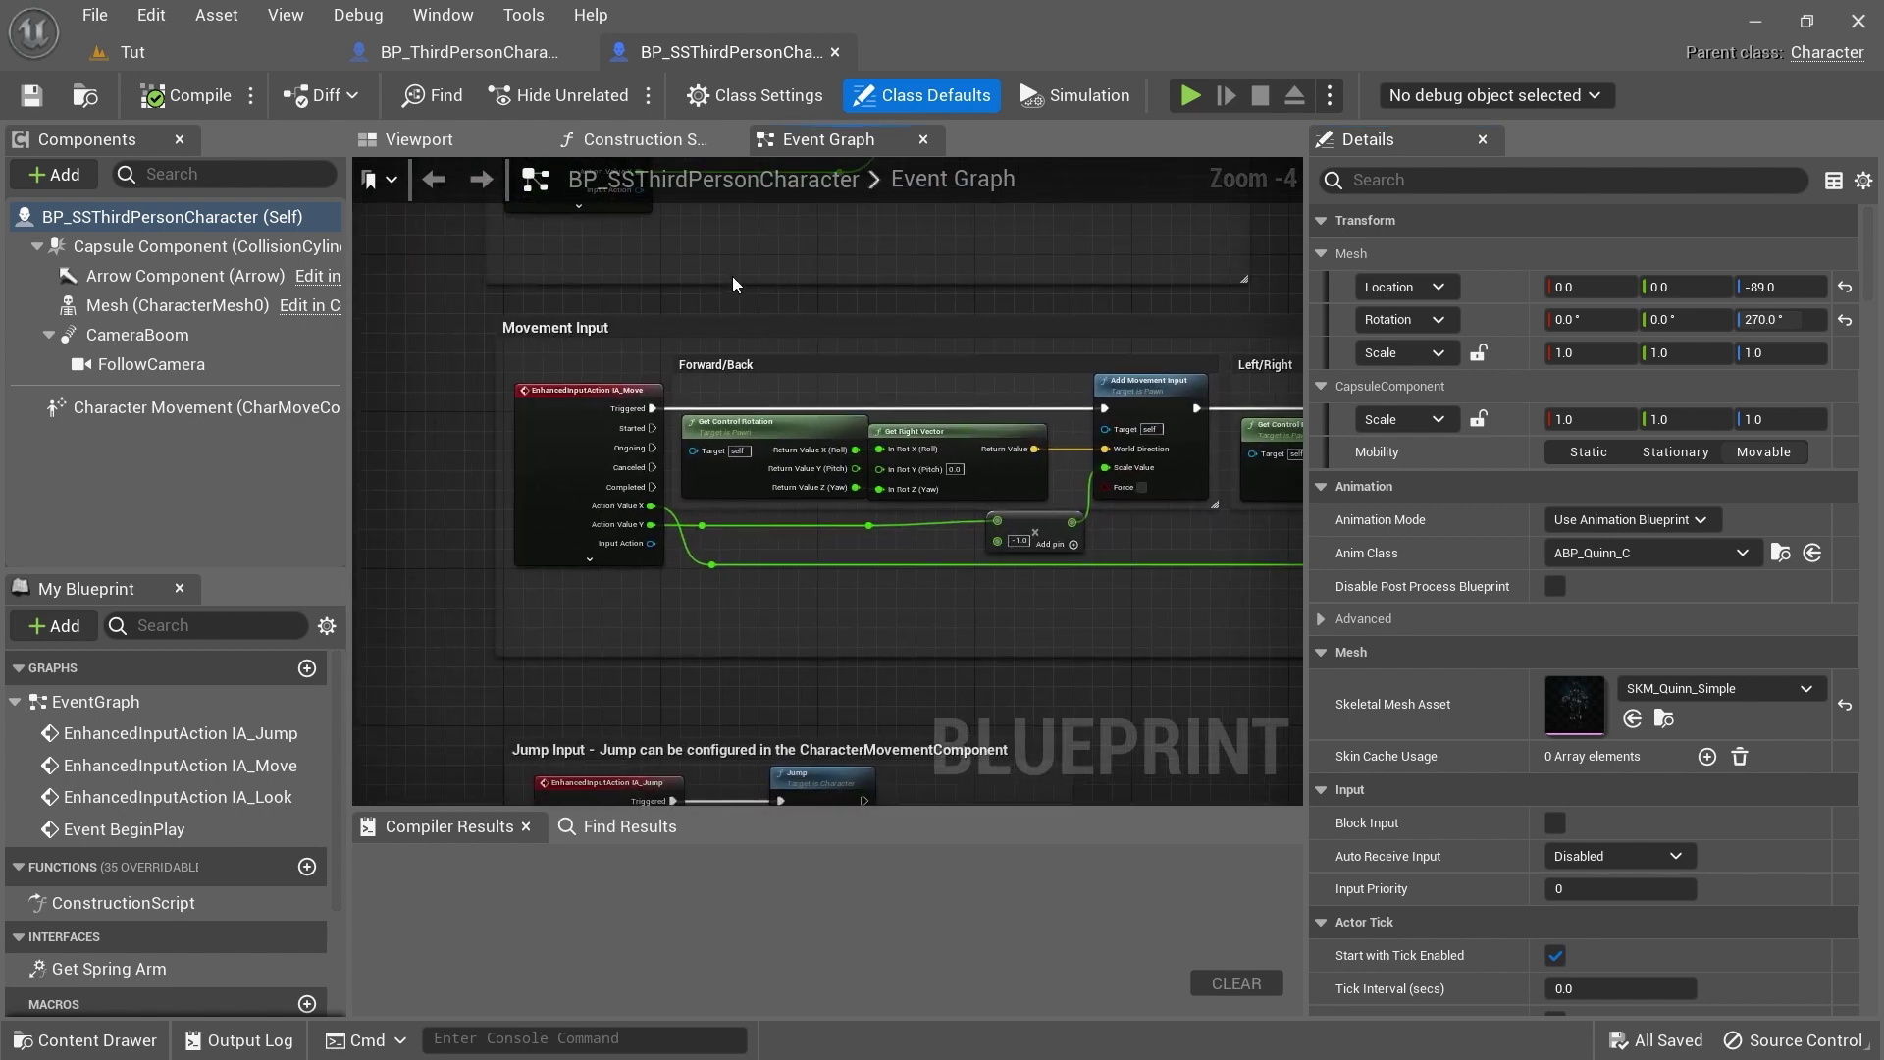
Reconnect the Action Value X and Y wires in BP_ThirdPersonCharacter's movement input and compile
{"action": "left_click", "coordinate": [501, 63]}
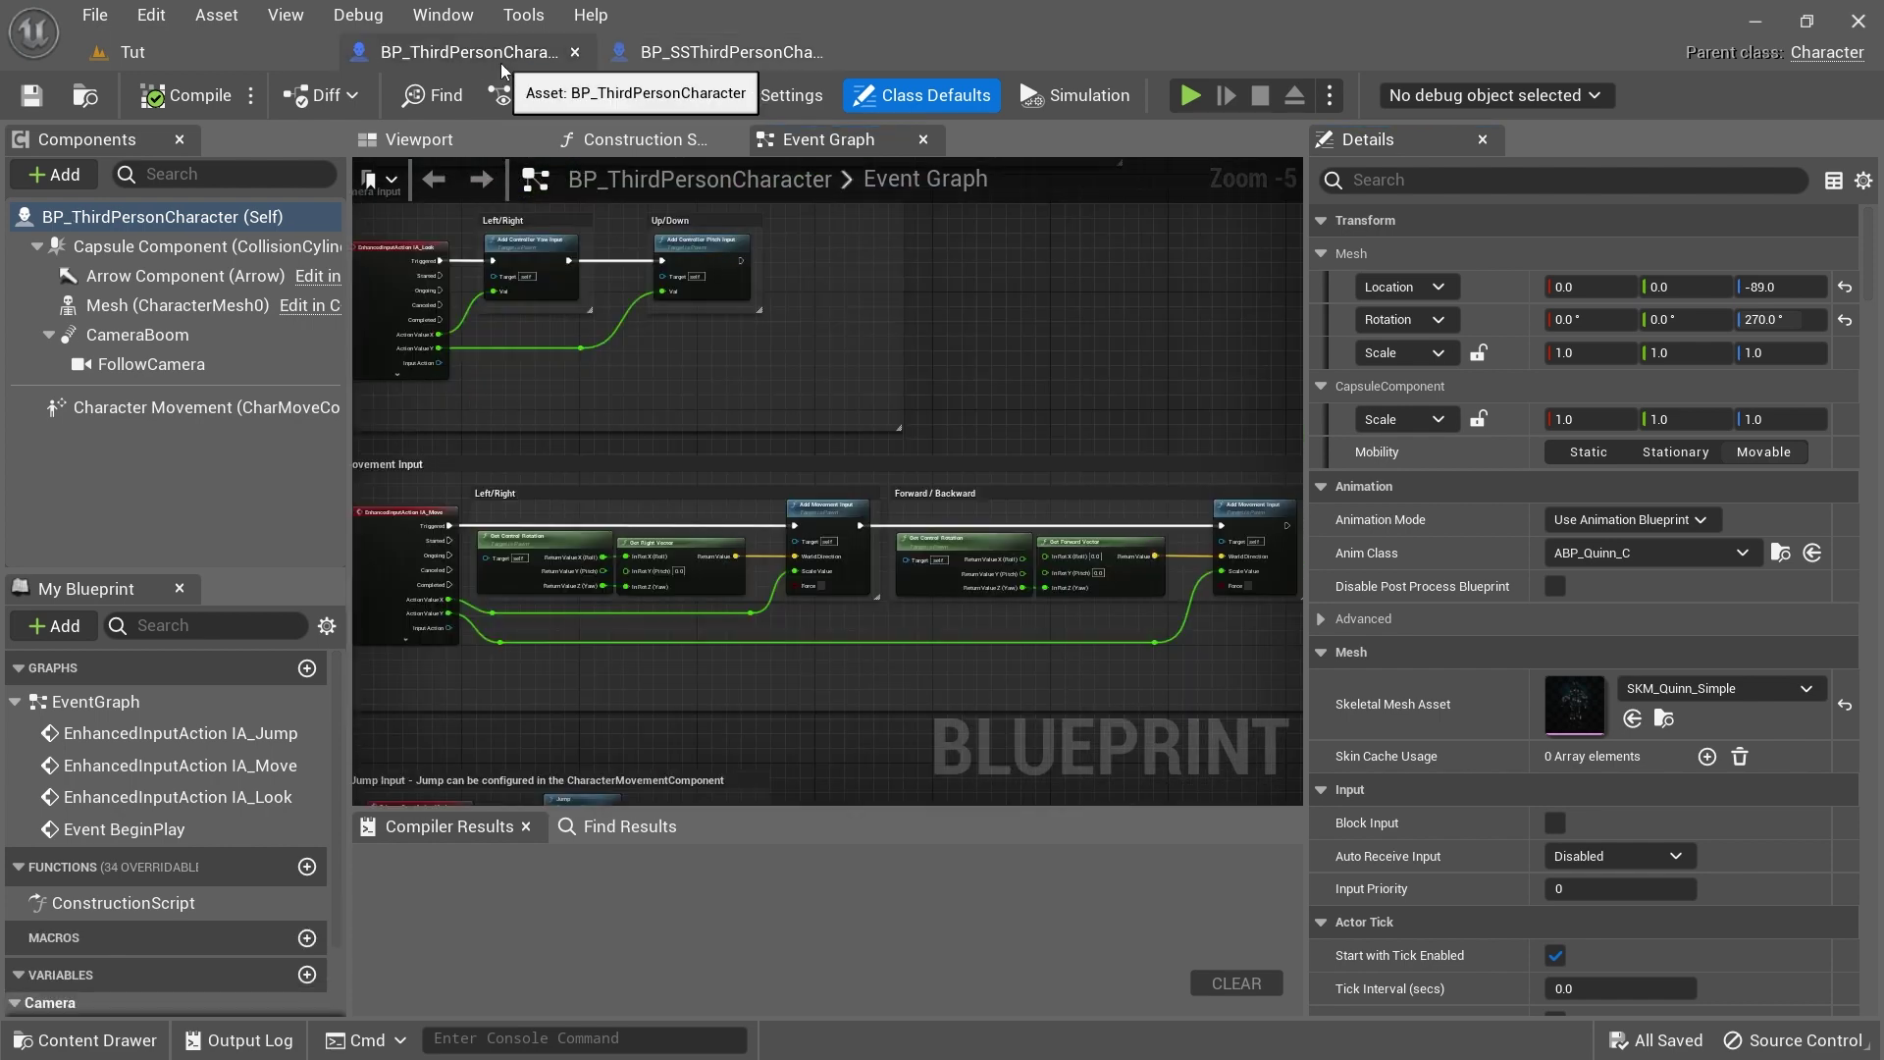
{"action": "scroll", "coordinate": [481, 497], "scroll_direction": "up", "scroll_amount": 2}
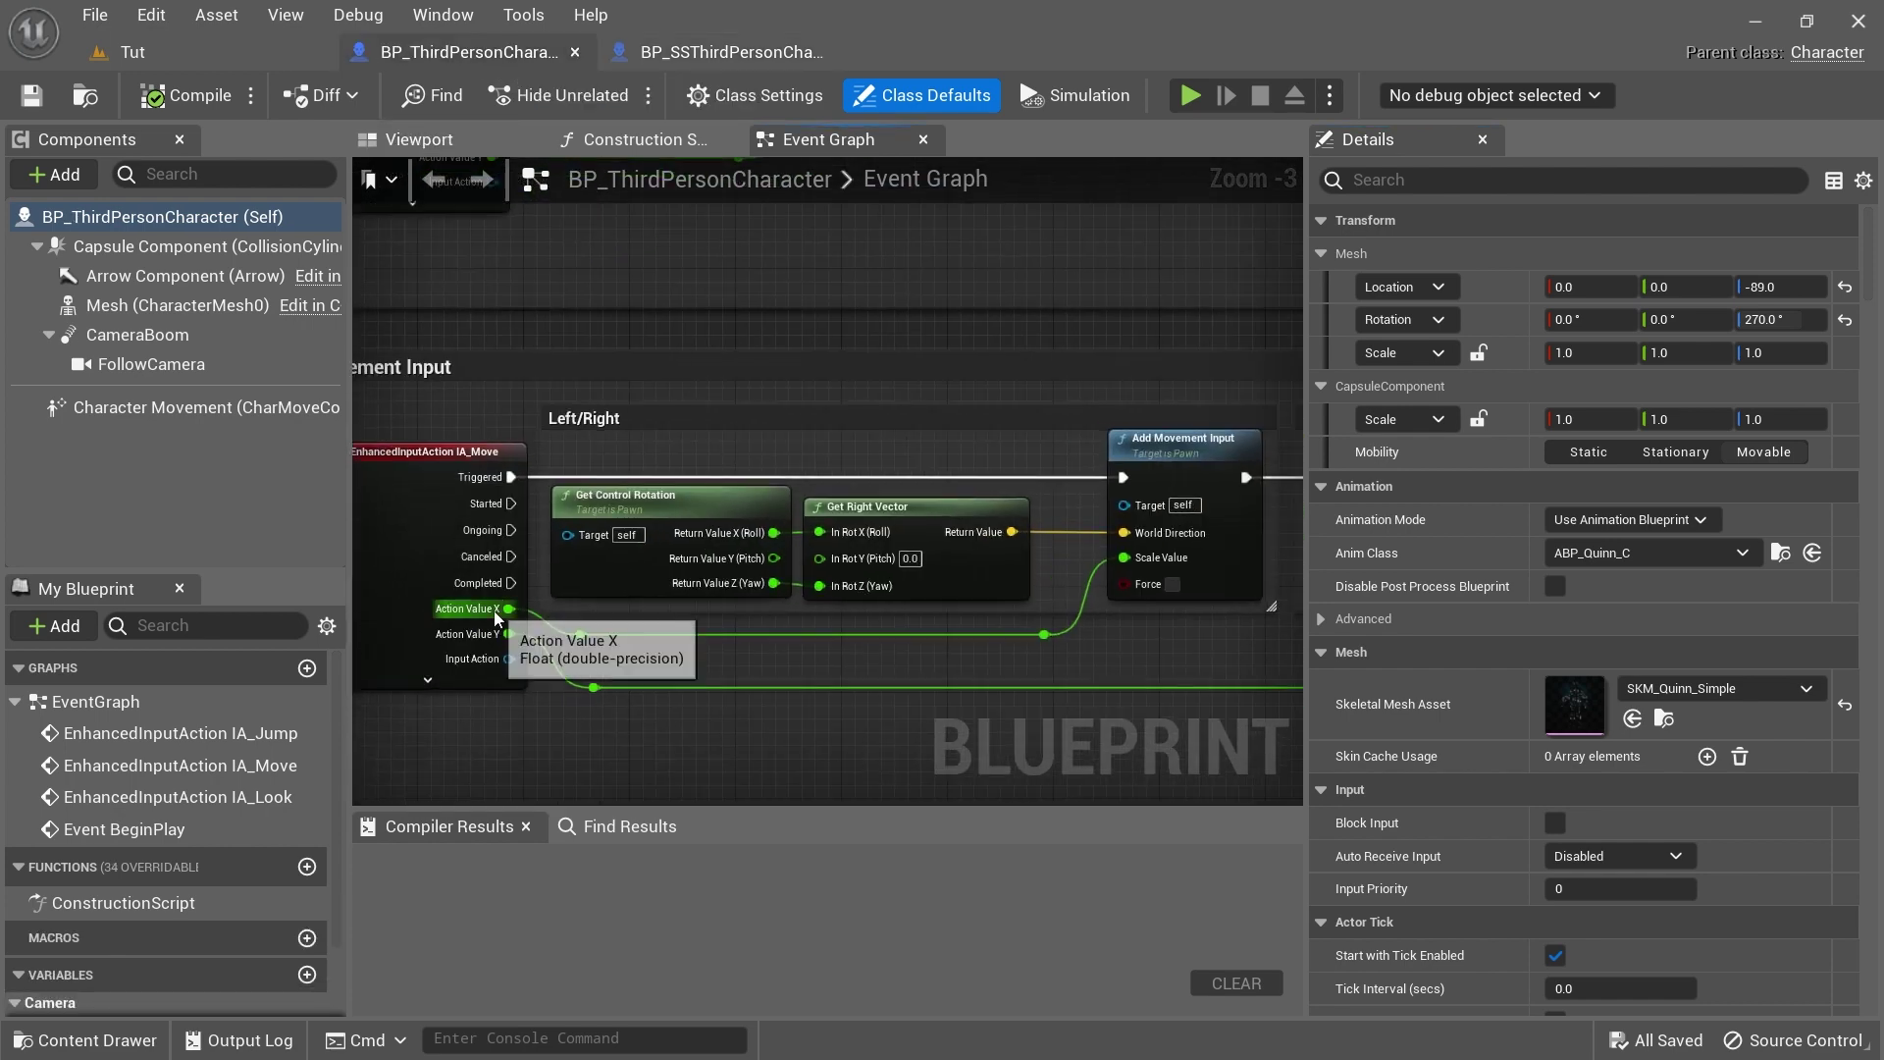
{"action": "left_click_drag", "start_coordinate": [510, 608], "coordinate": [594, 690]}
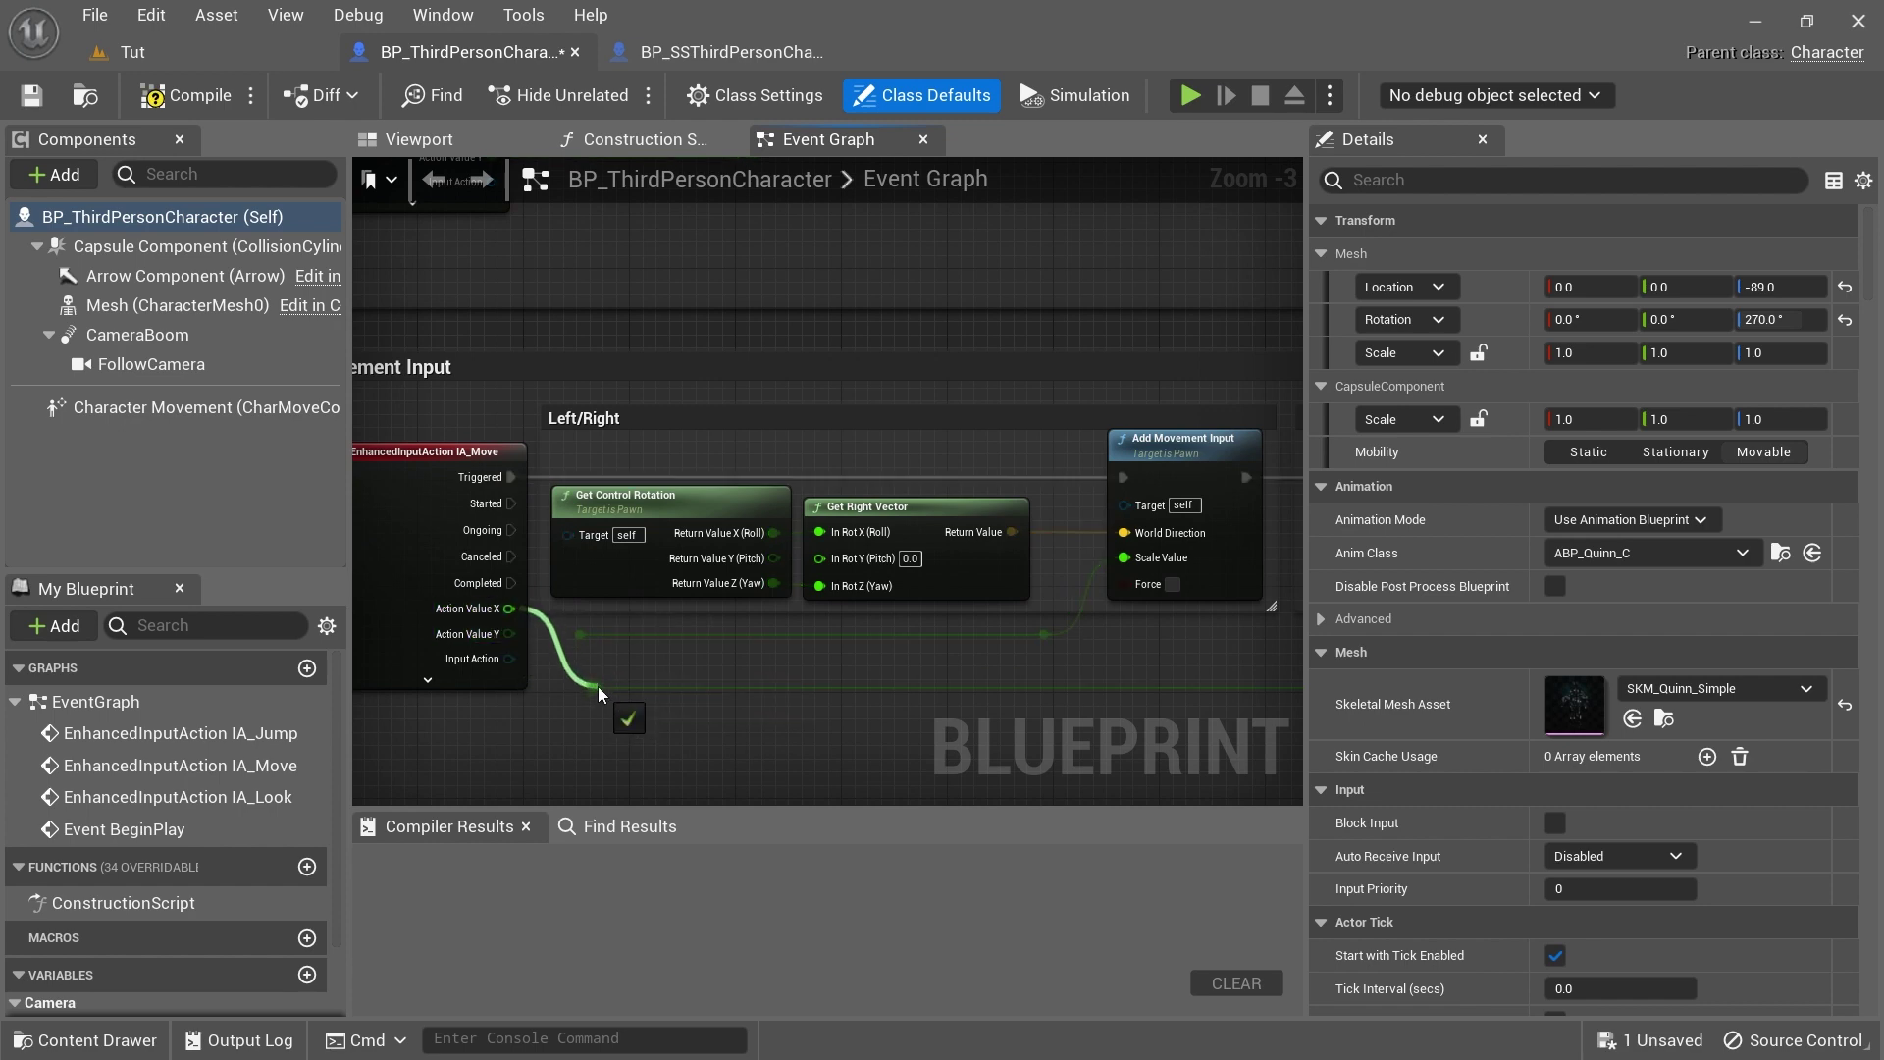
{"action": "left_click_drag", "start_coordinate": [515, 642], "coordinate": [579, 638]}
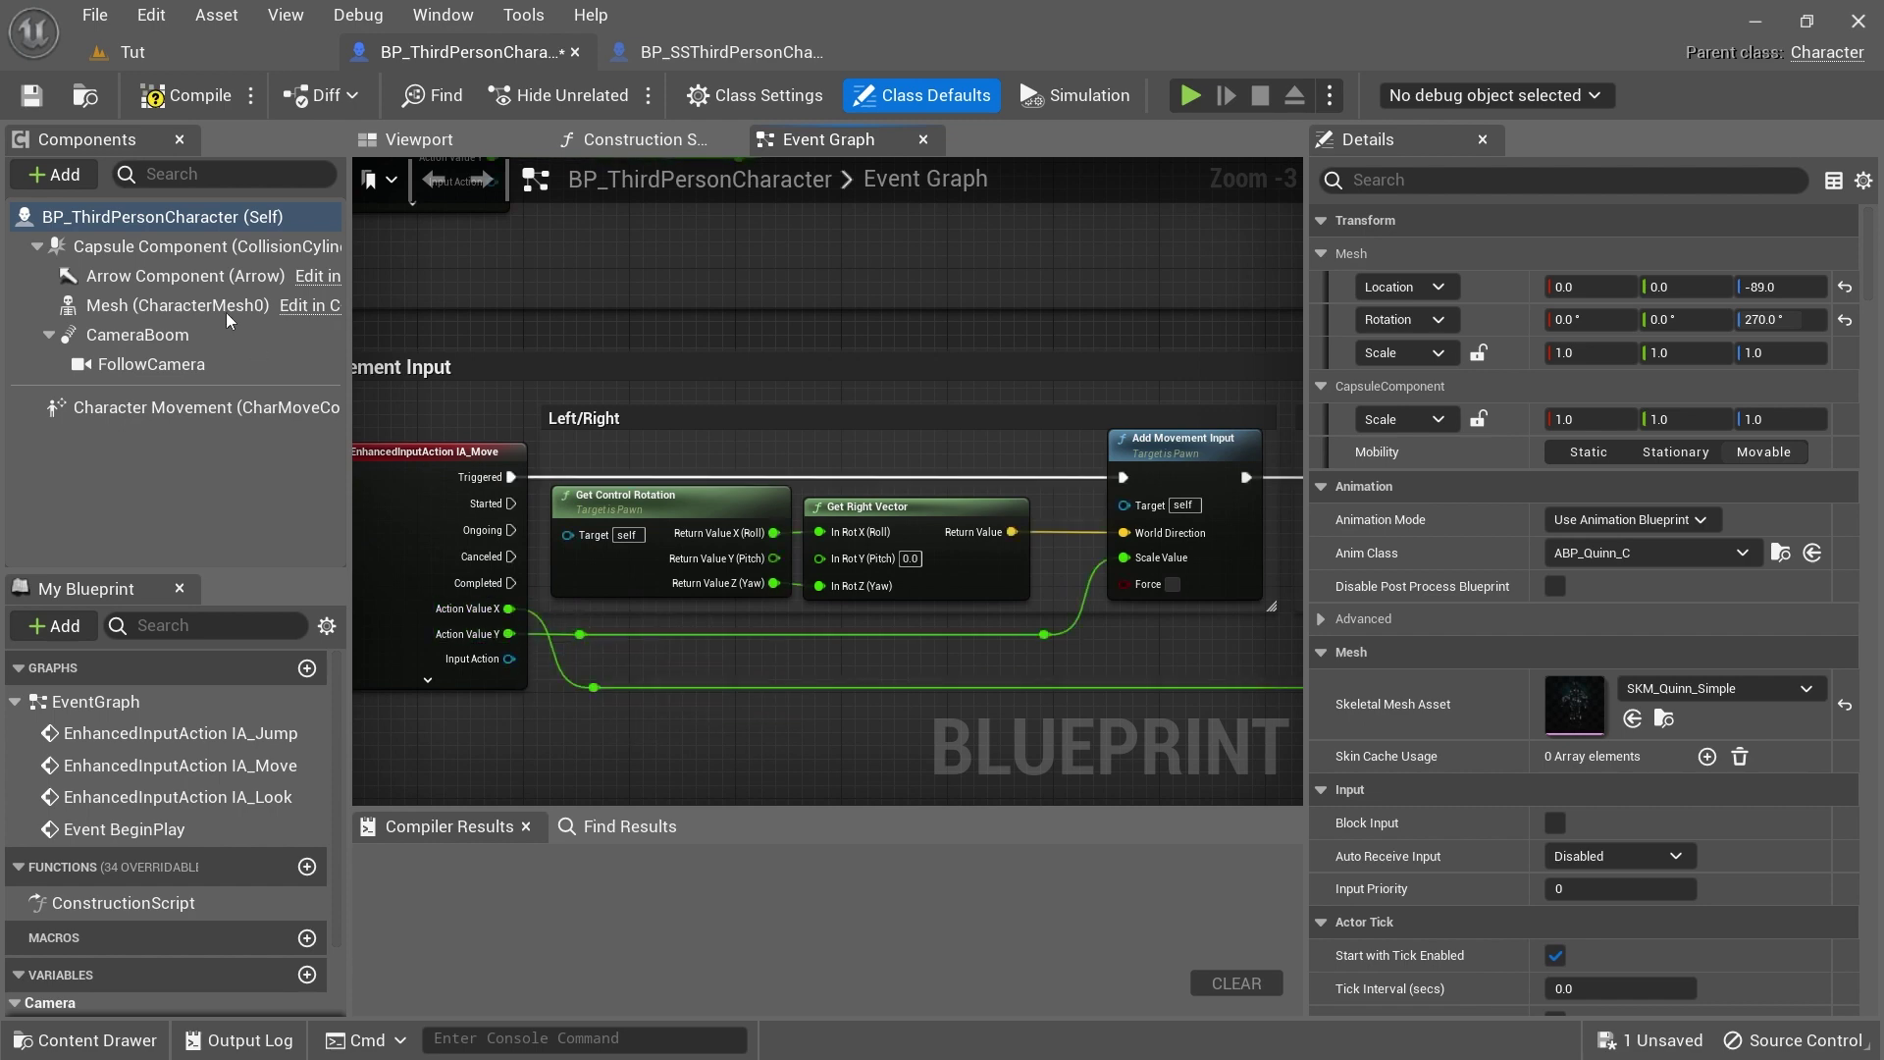
{"action": "left_click", "coordinate": [201, 99]}
Copy the SS graph's multiply-by -1.0 node into BP_ThirdPersonCharacter beside the movement wires
{"action": "left_click", "coordinate": [677, 52]}
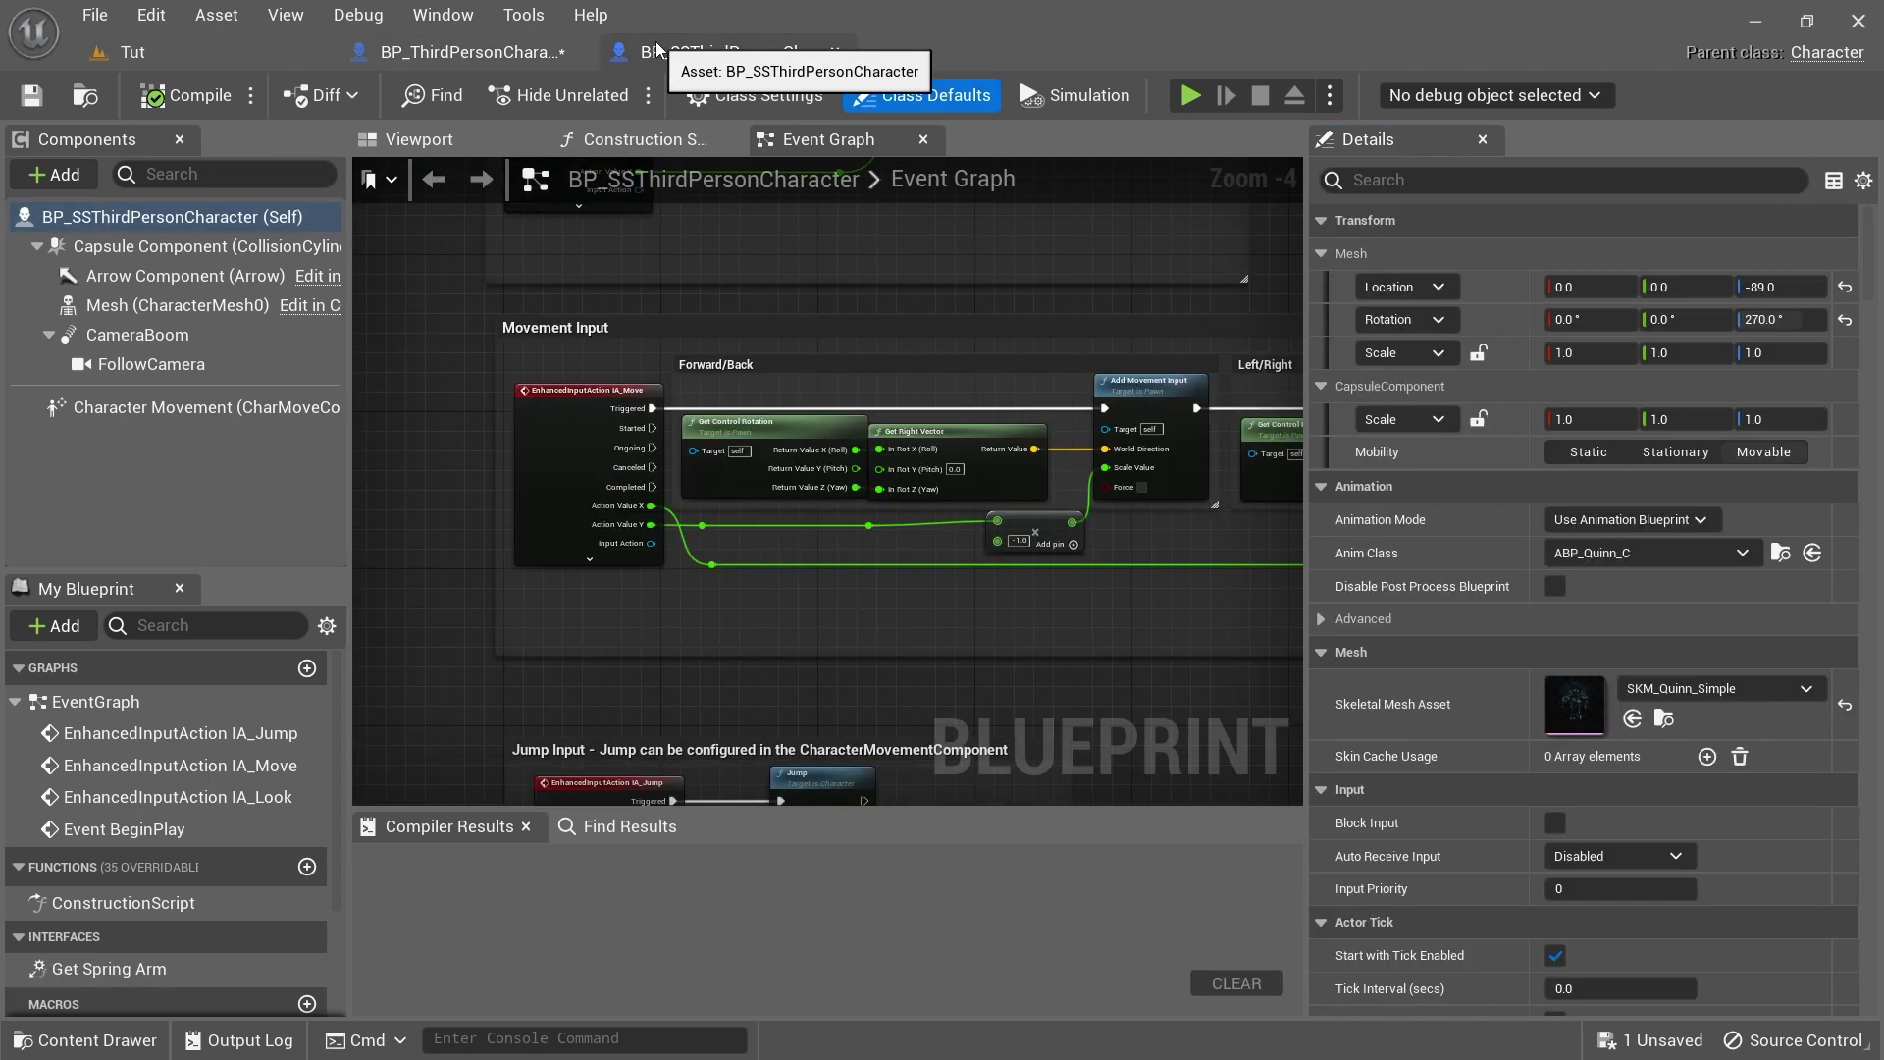
{"action": "left_click", "coordinate": [1002, 512]}
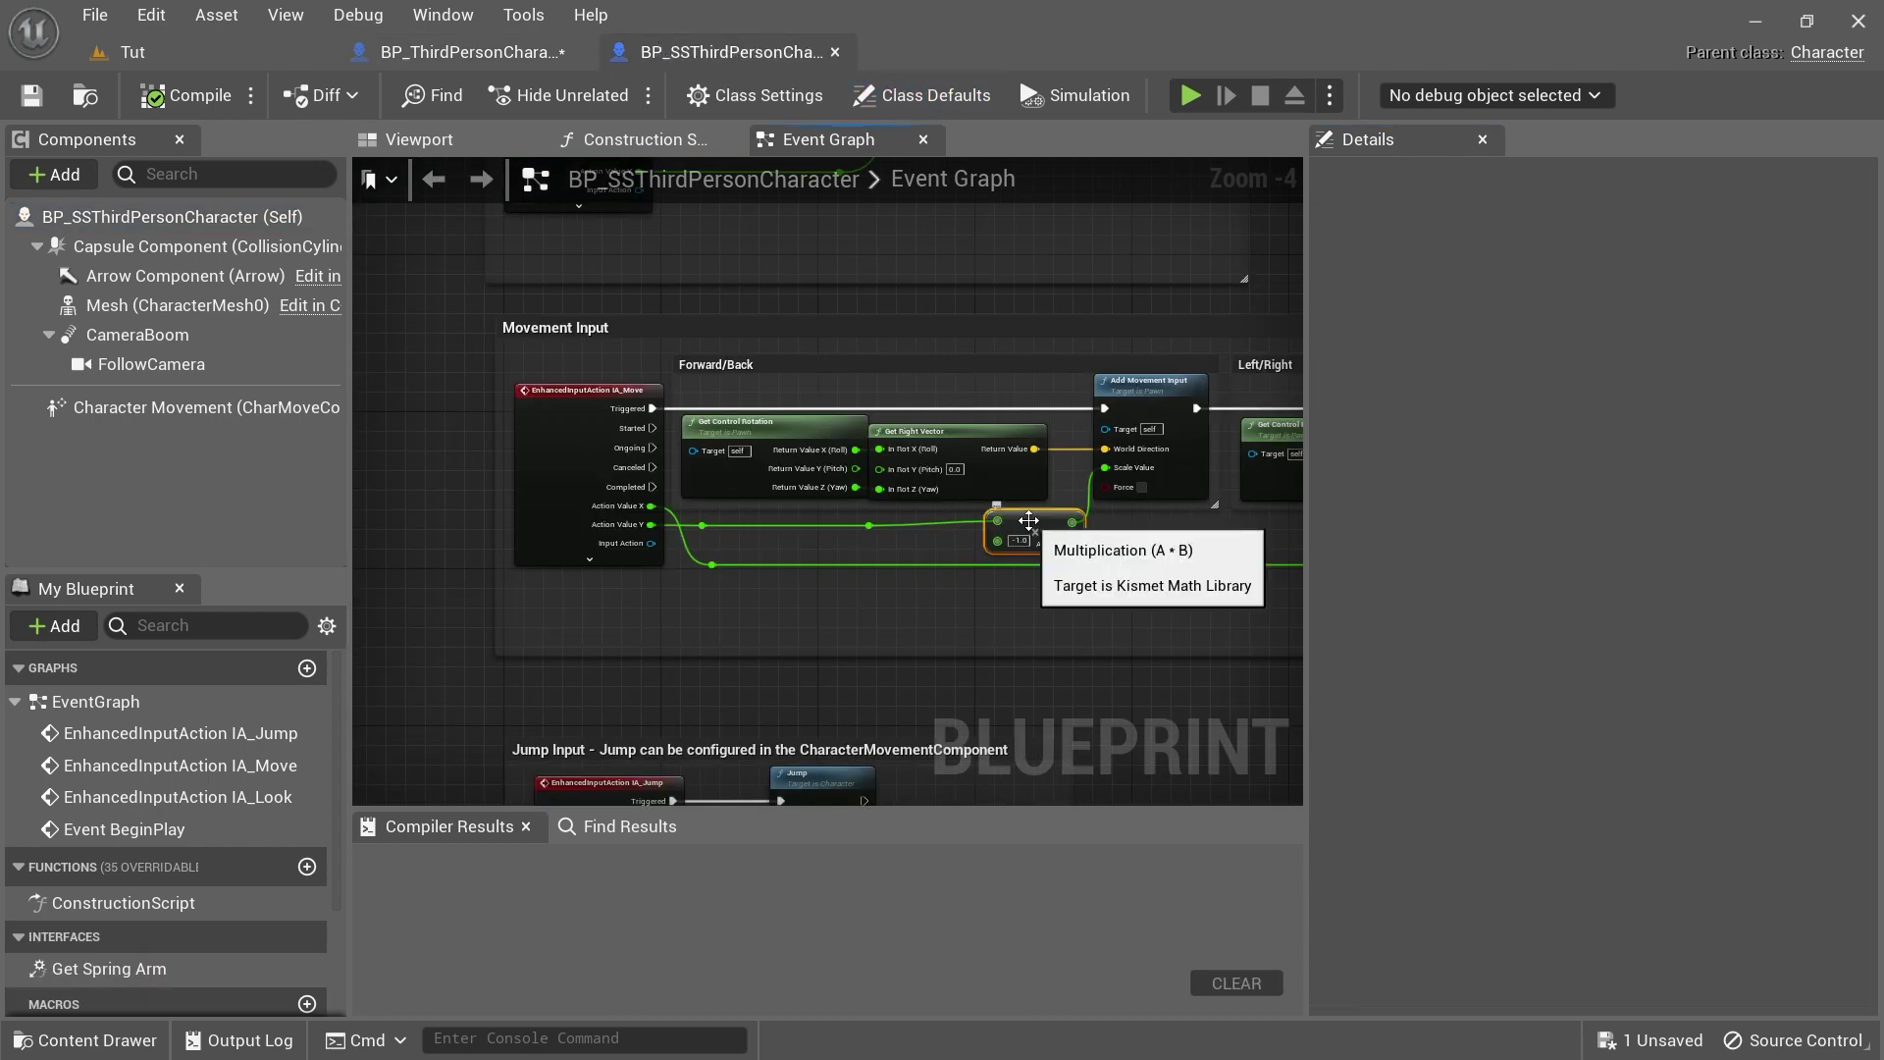
{"action": "left_click", "coordinate": [462, 52]}
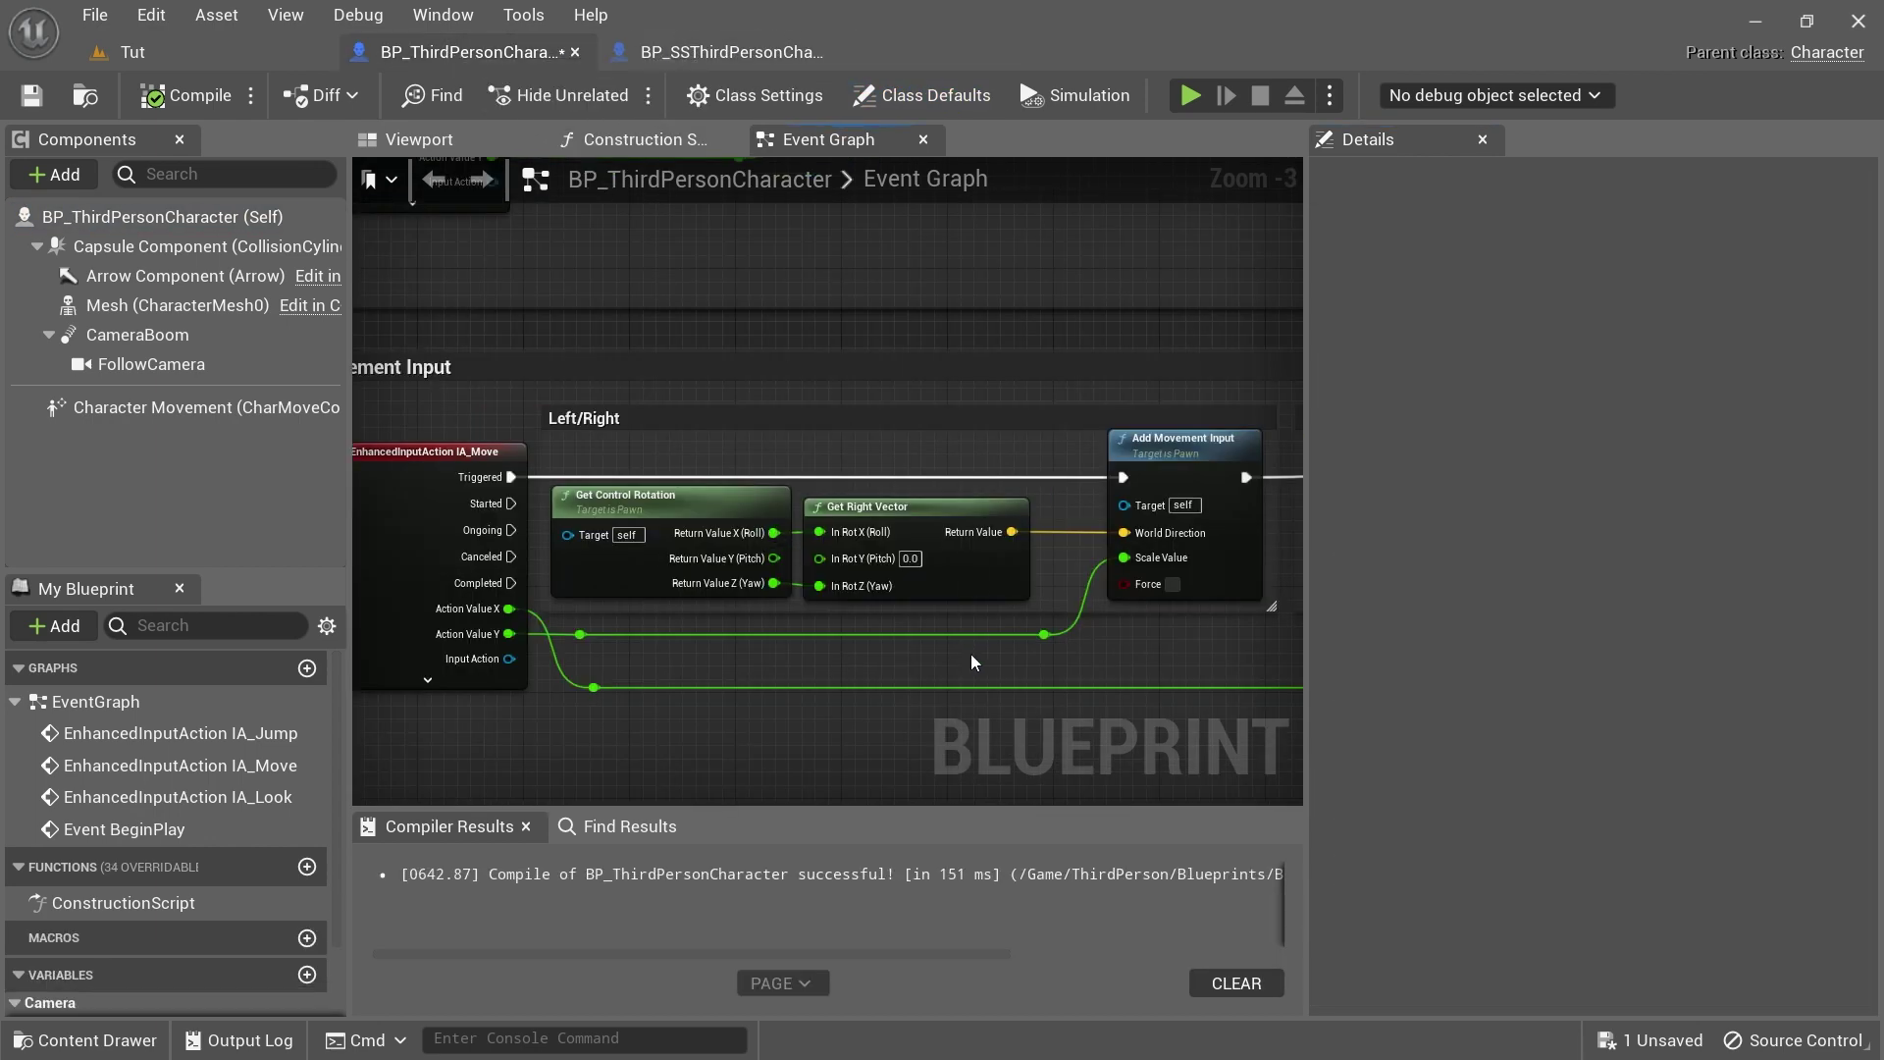
{"action": "left_click_drag", "start_coordinate": [1028, 656], "coordinate": [1093, 656]}
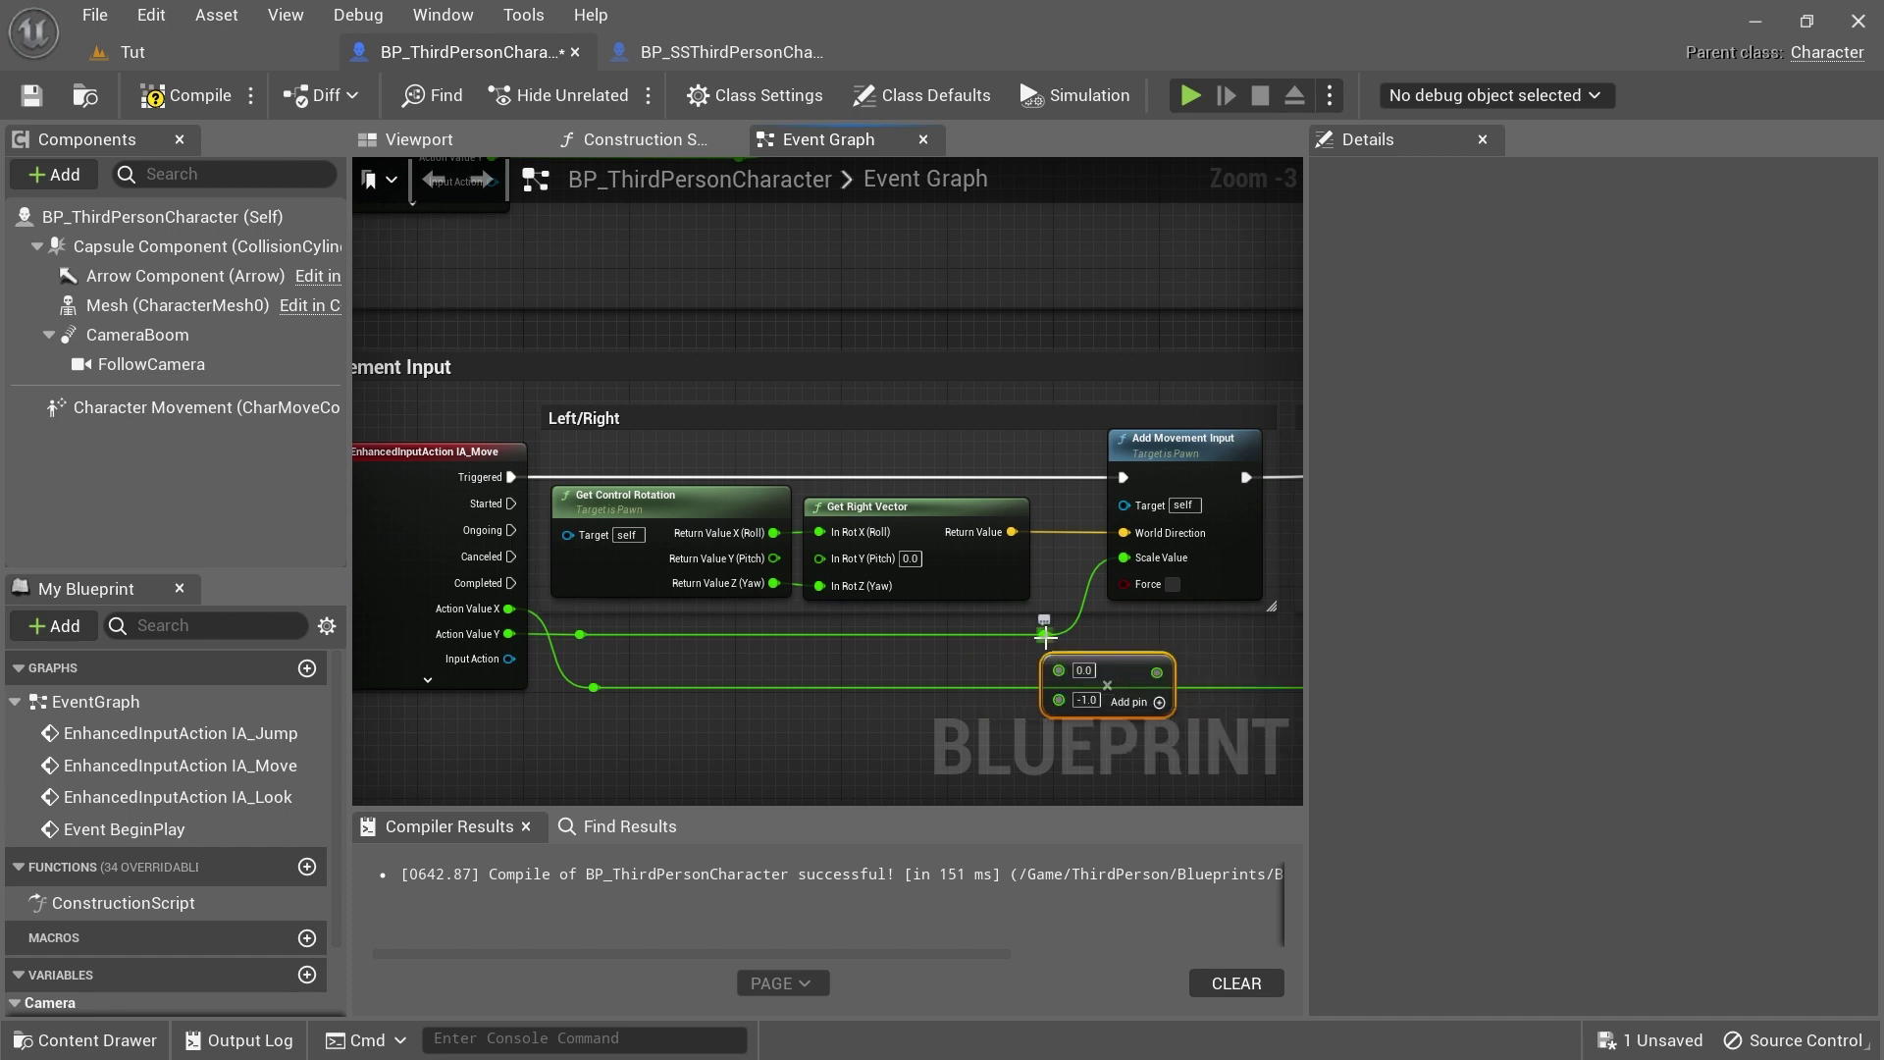
Remove the reroute knot, route Action Value Y through the multiply into Scale Value, and save
{"action": "left_click", "coordinate": [1044, 636], "text": "alt"}
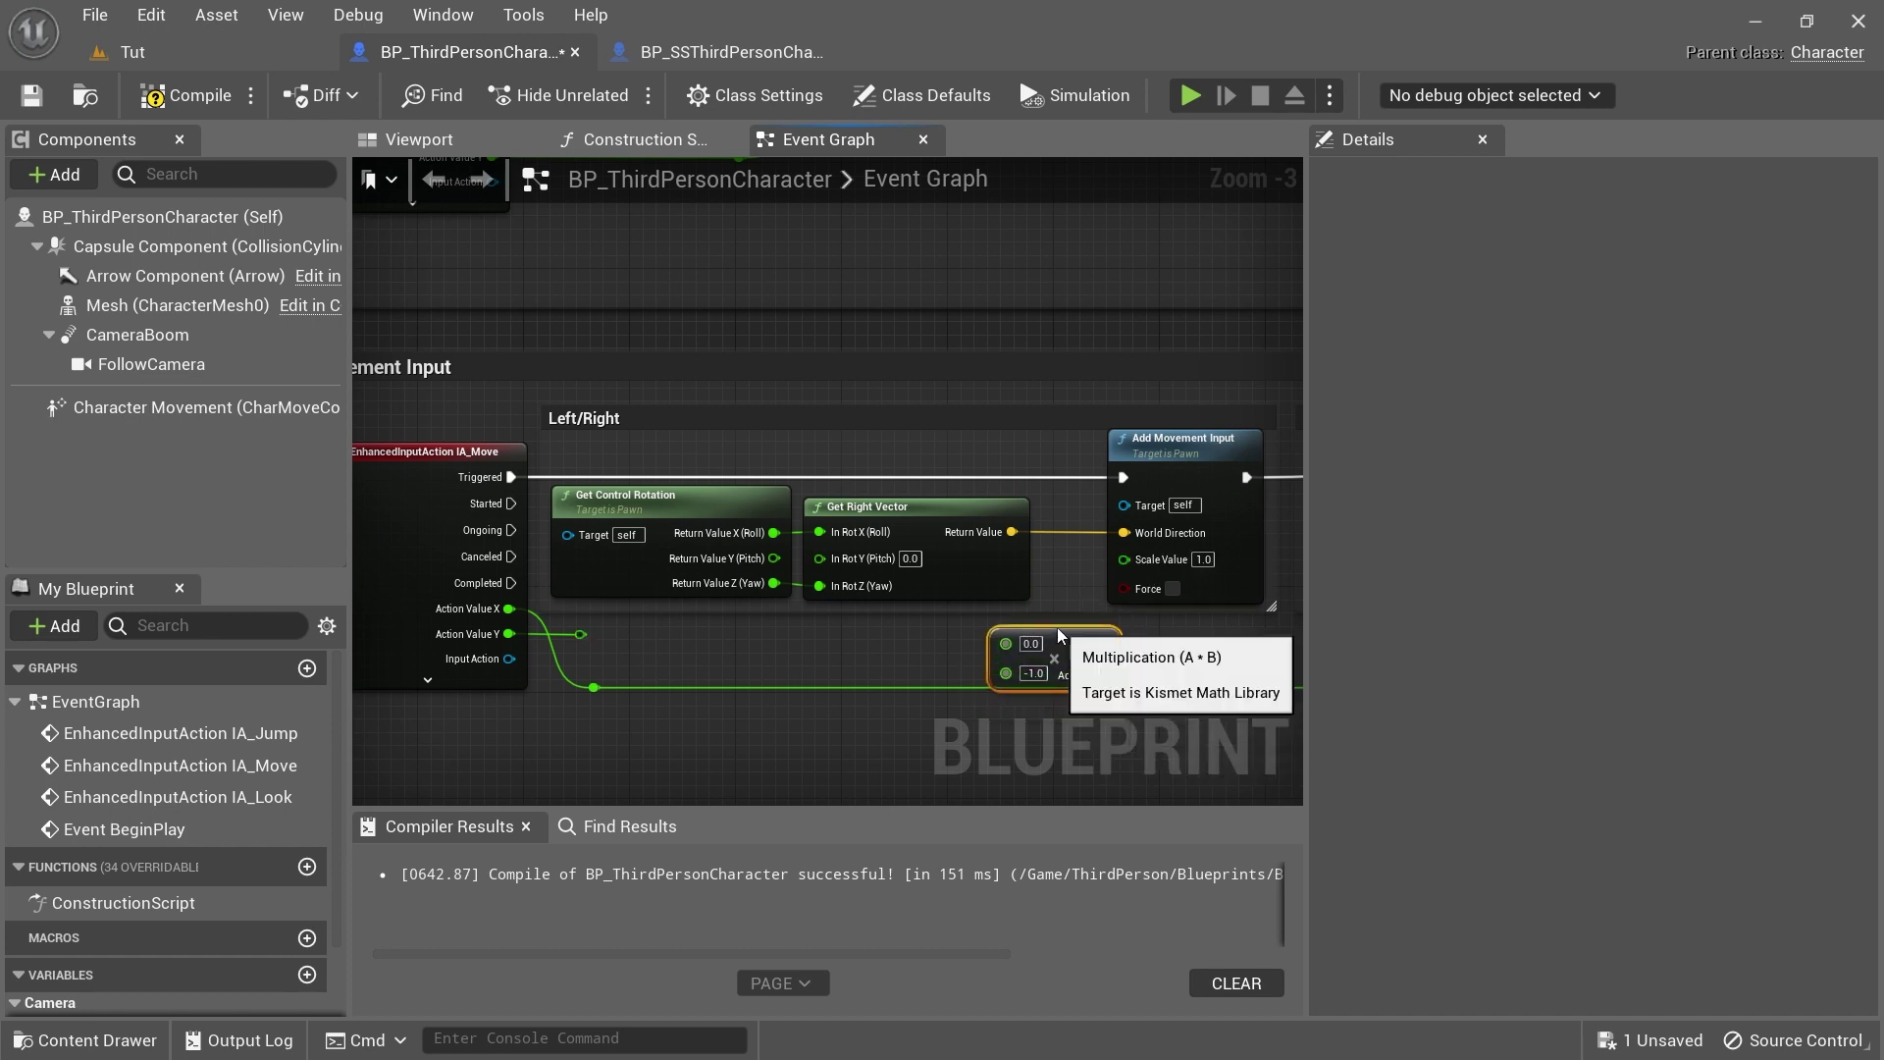
{"action": "mouse_move", "coordinate": [1117, 658]}
{"action": "left_mouse_down"}
{"action": "mouse_move", "coordinate": [1051, 632]}
{"action": "mouse_move", "coordinate": [602, 649]}
{"action": "mouse_move", "coordinate": [580, 634]}
{"action": "left_mouse_up"}
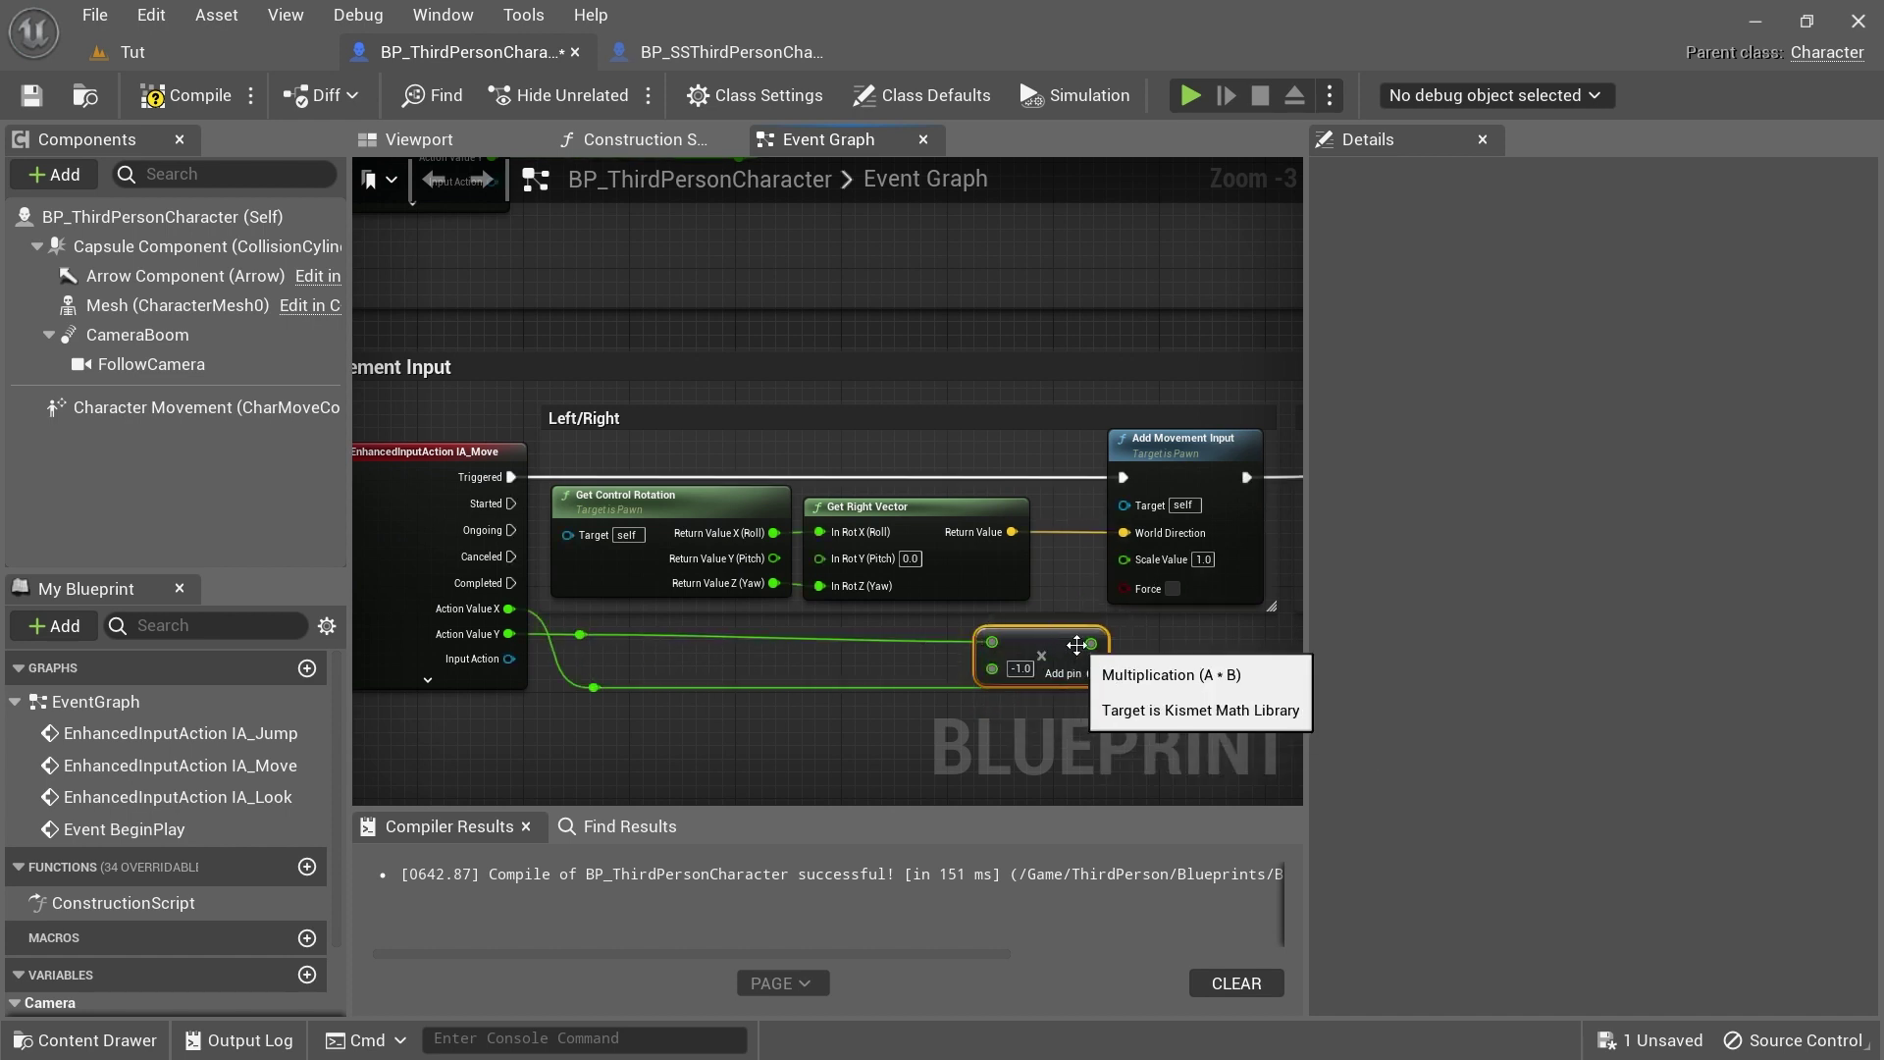
{"action": "left_click_drag", "start_coordinate": [1091, 644], "coordinate": [1124, 558]}
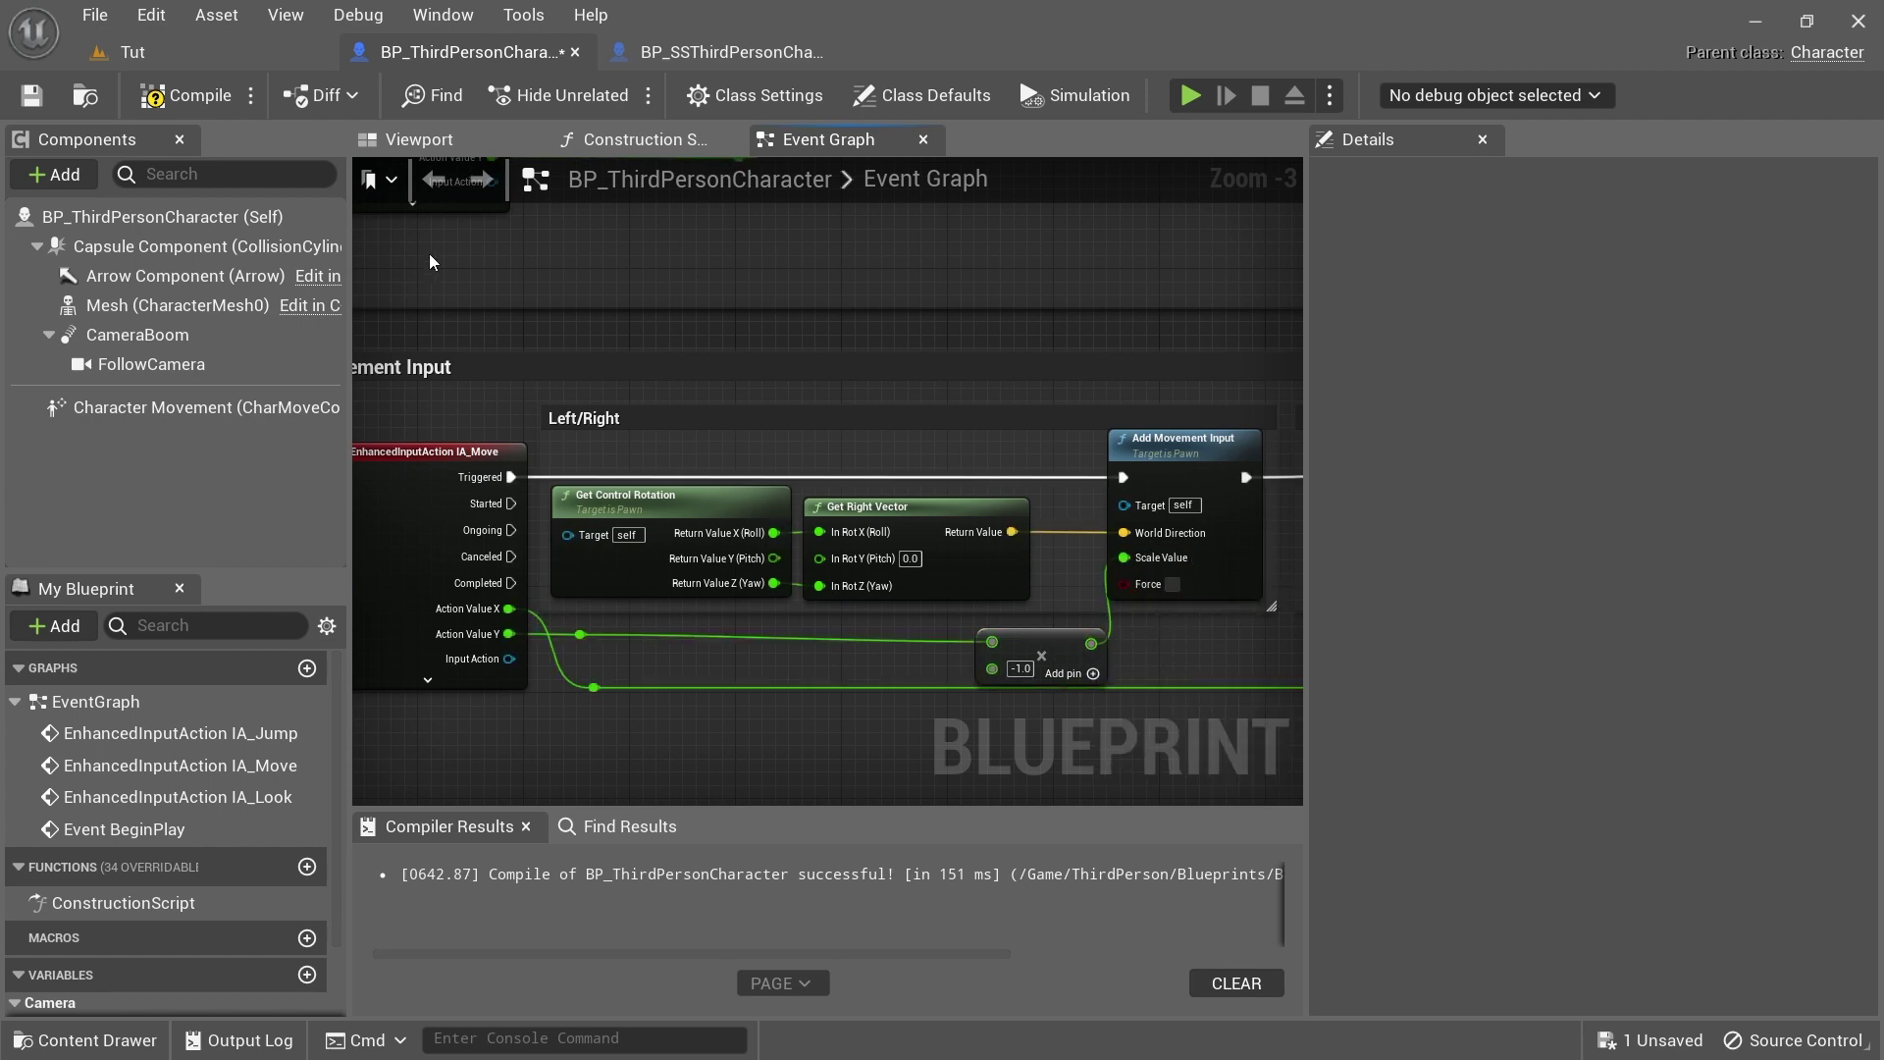
{"action": "key", "text": "ctrl+s"}
{"action": "key", "text": "ctrl+Tab"}
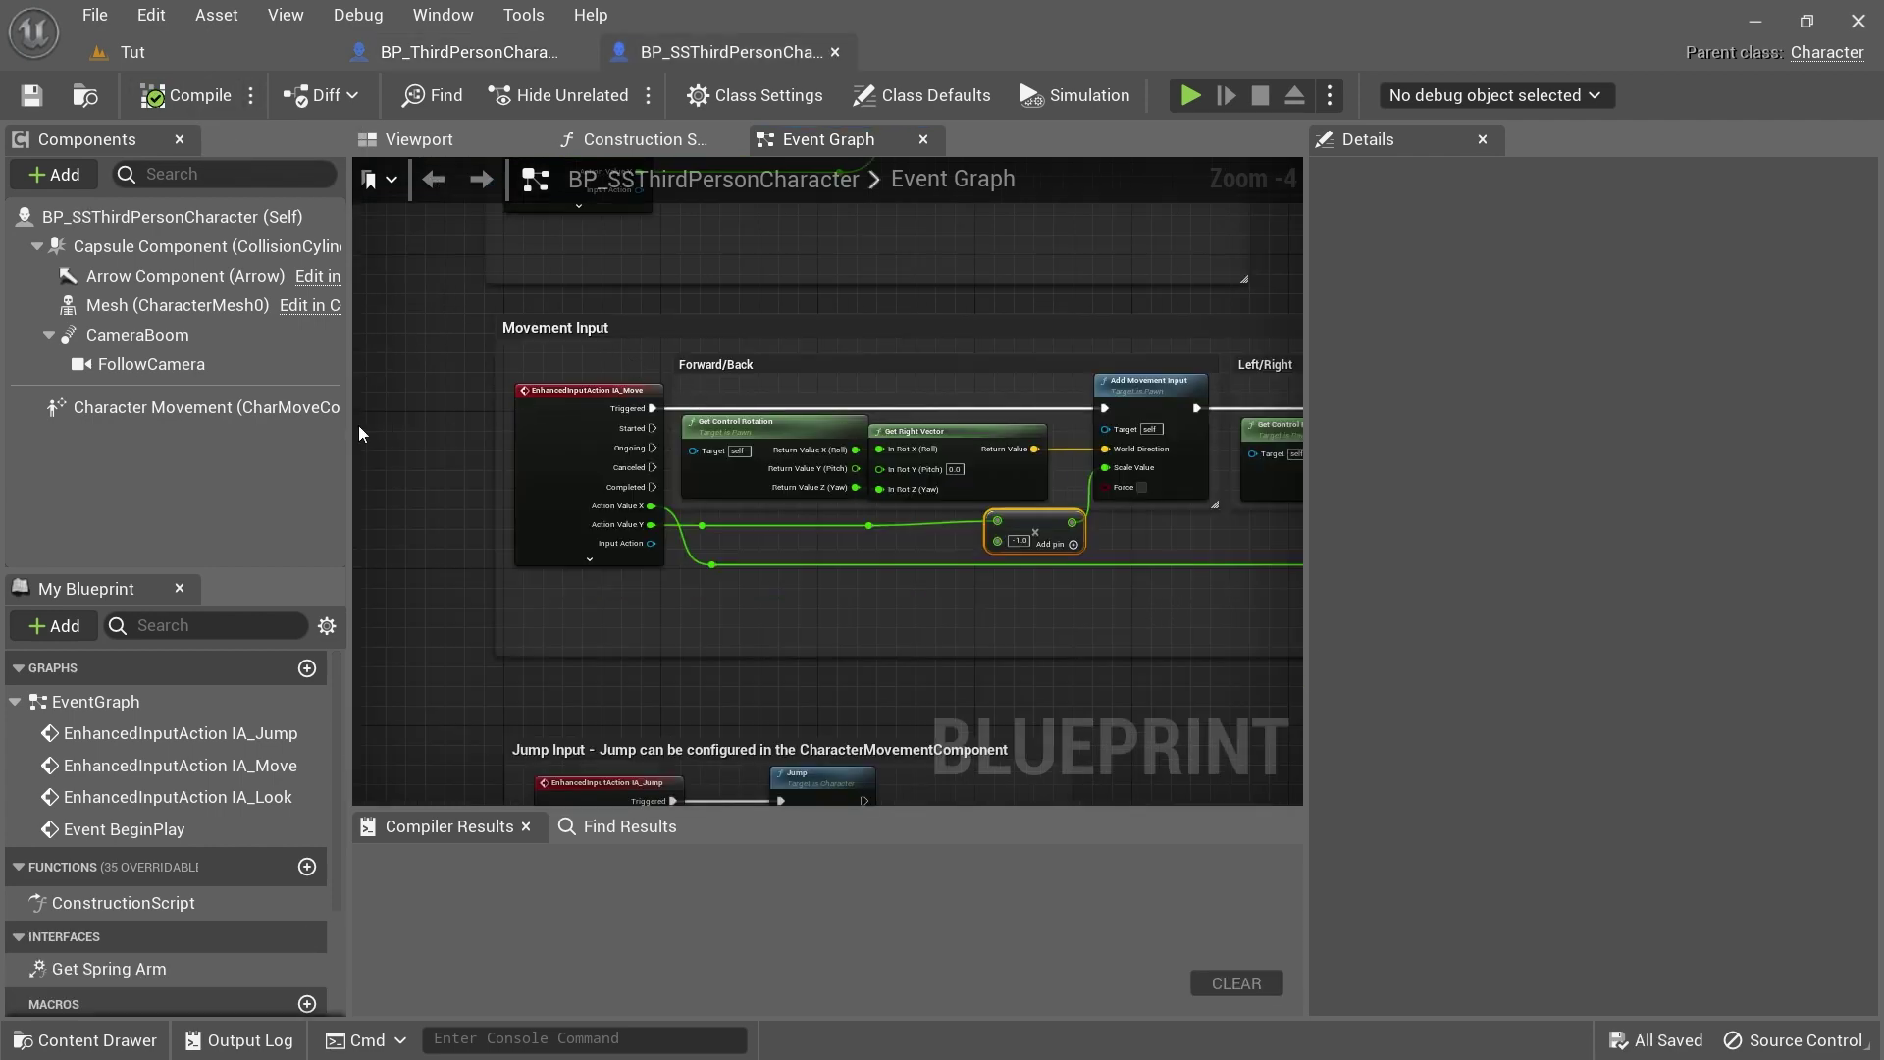
Copy the SS character's CameraBoom and FollowCamera components
{"action": "left_click", "coordinate": [137, 334]}
{"action": "left_click", "coordinate": [151, 365], "text": "ctrl"}
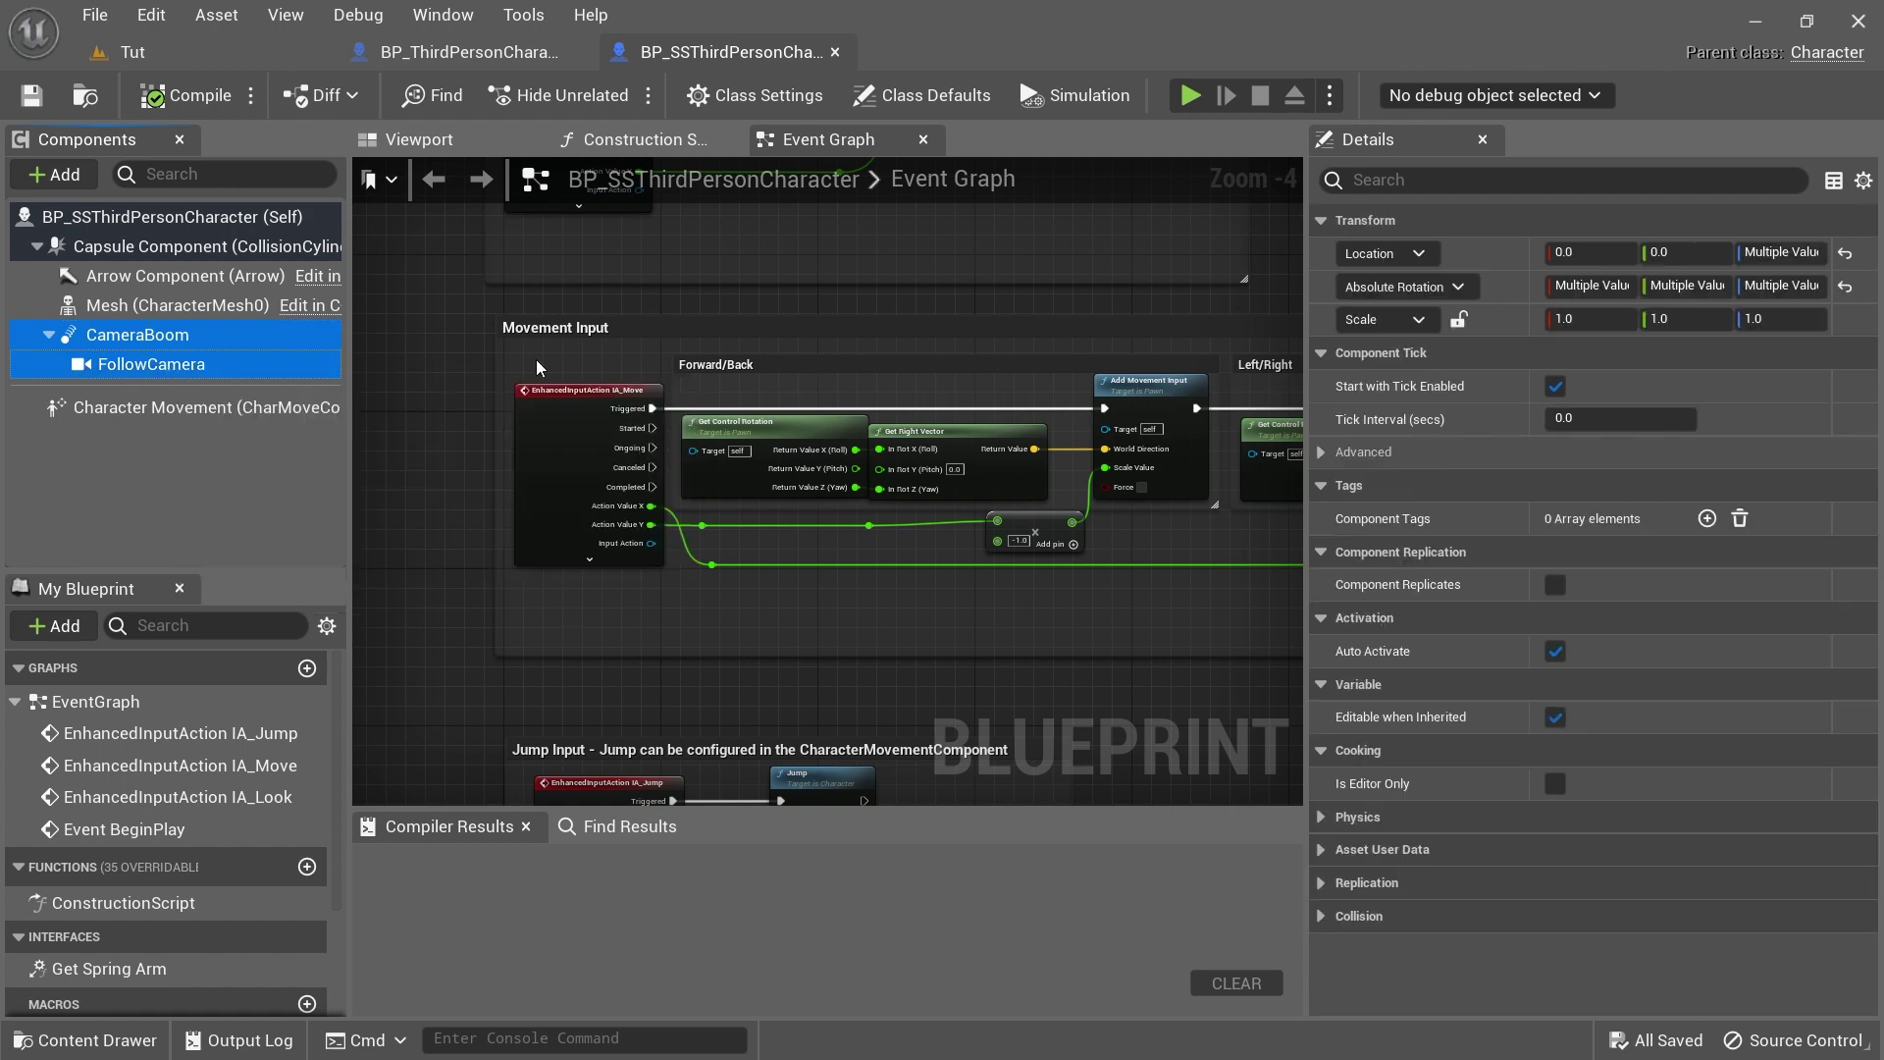
{"action": "right_click", "coordinate": [197, 343]}
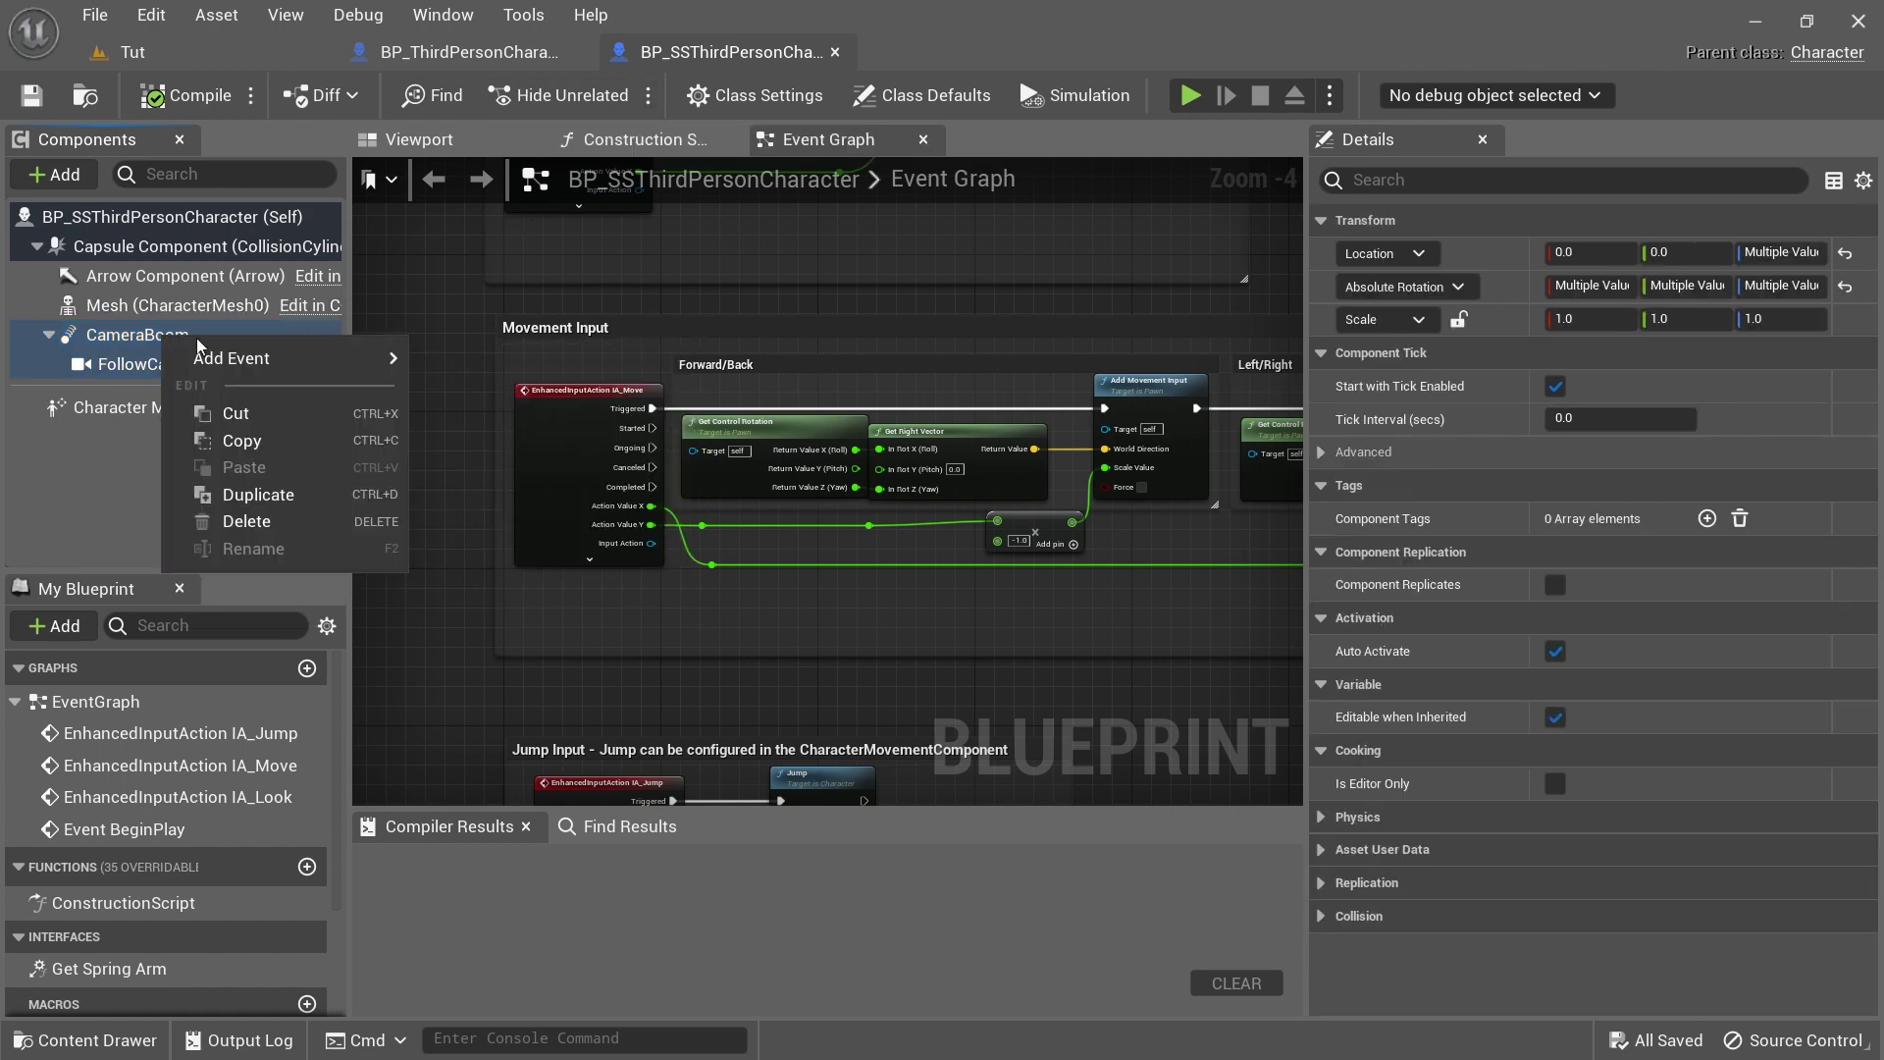
{"action": "left_click", "coordinate": [246, 441]}
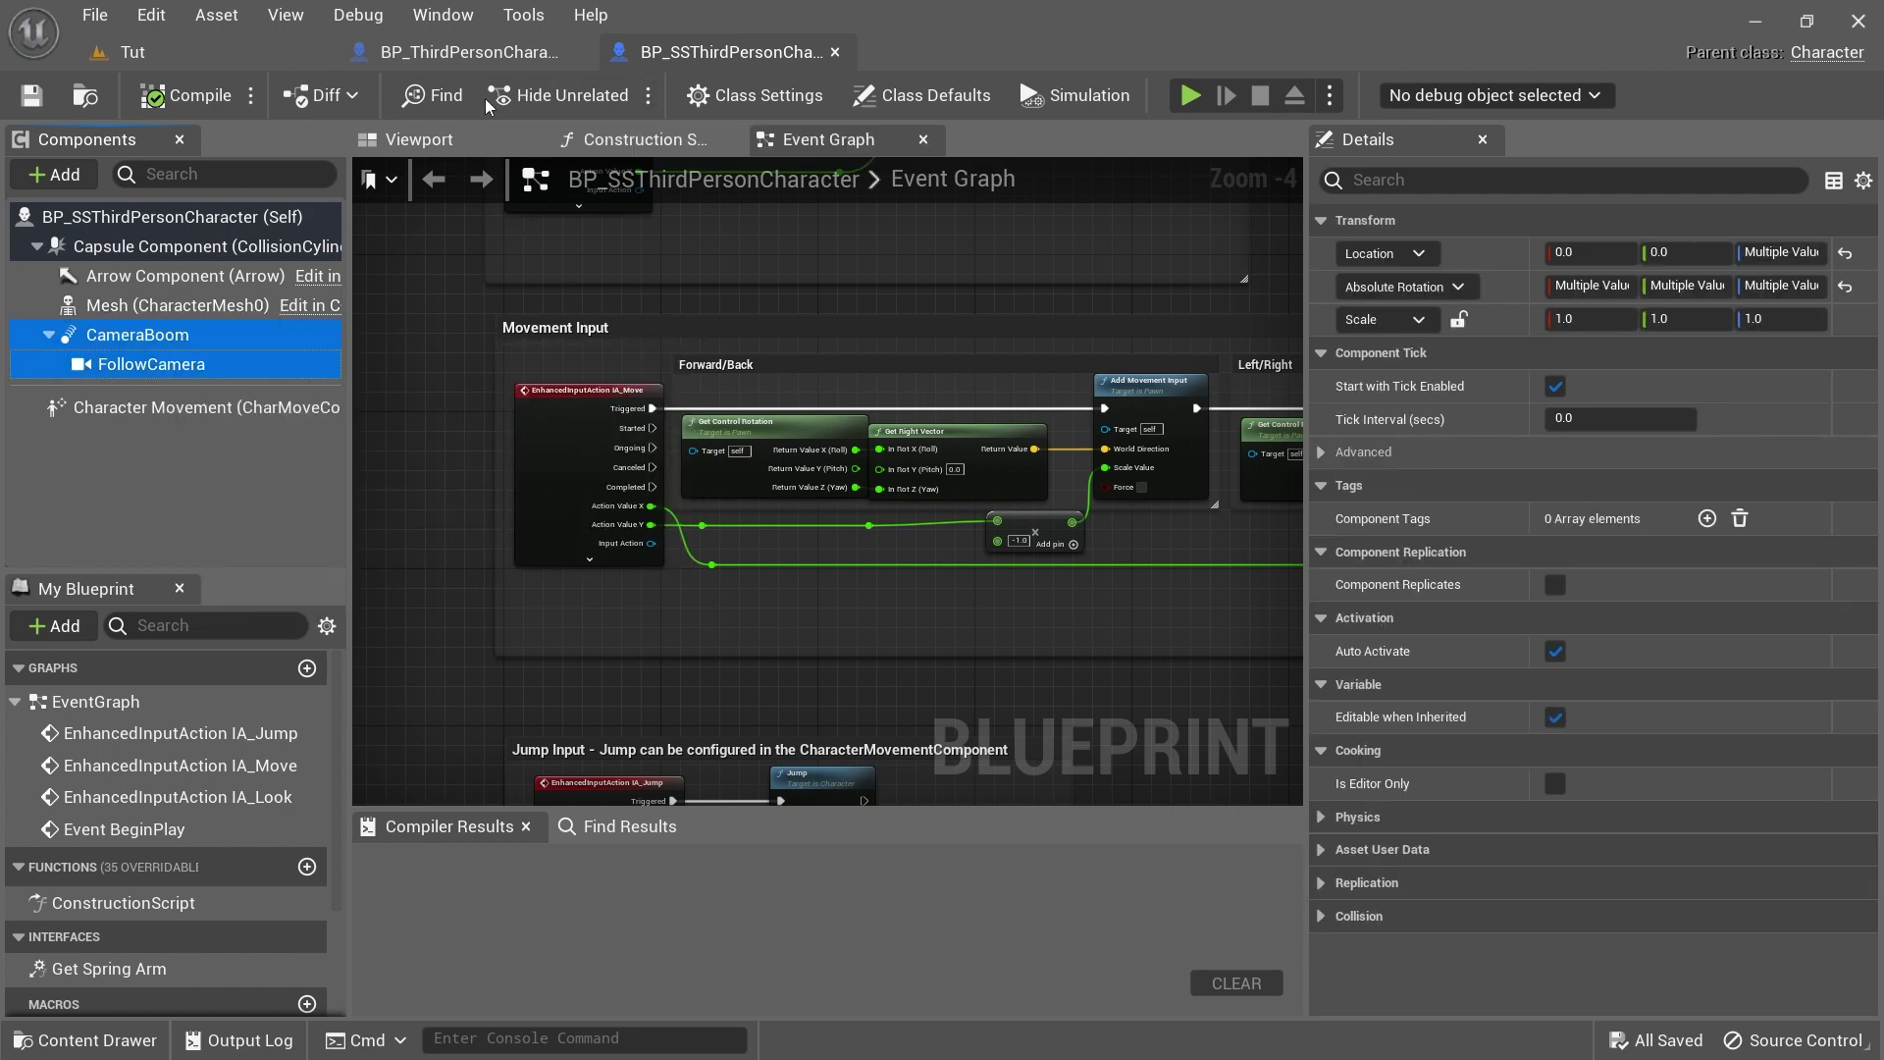
Delete BP_ThirdPersonCharacter's existing CameraBoom component
{"action": "left_click", "coordinate": [469, 51]}
{"action": "left_click", "coordinate": [137, 334]}
{"action": "right_click", "coordinate": [173, 338]}
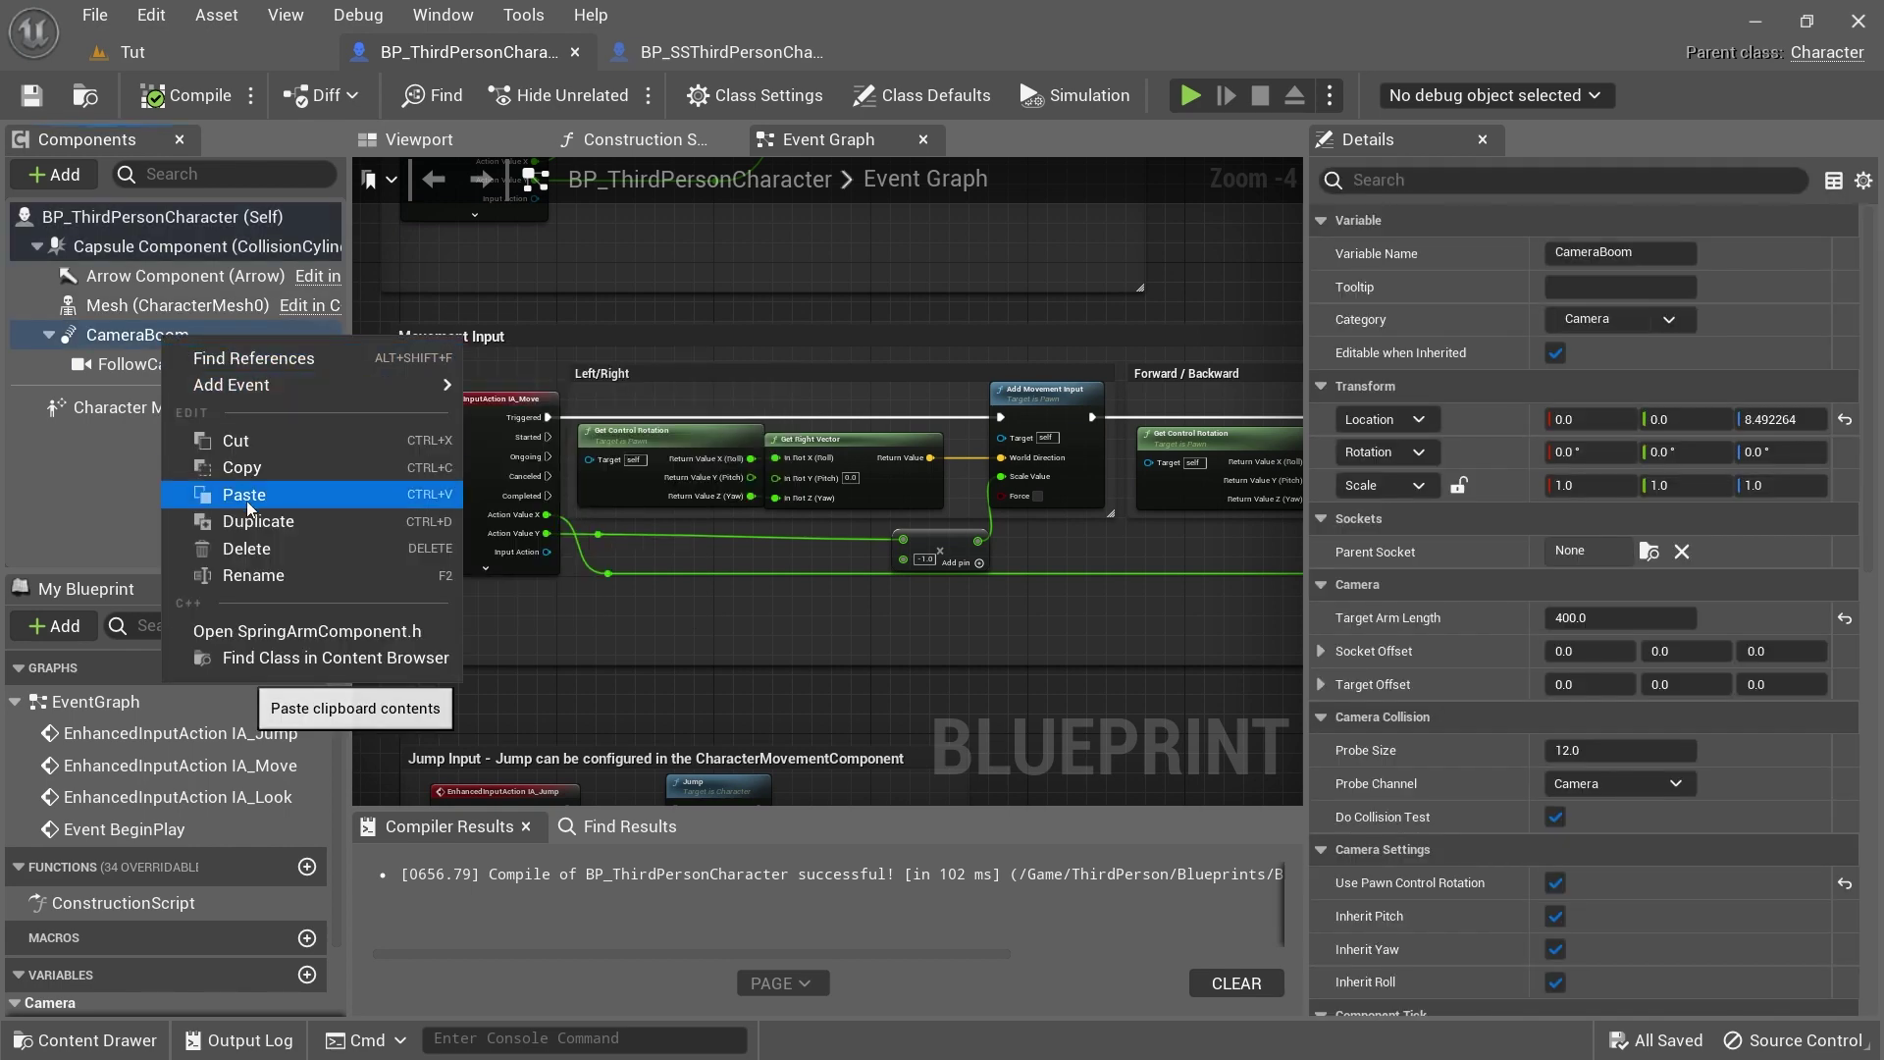
{"action": "left_click", "coordinate": [246, 549]}
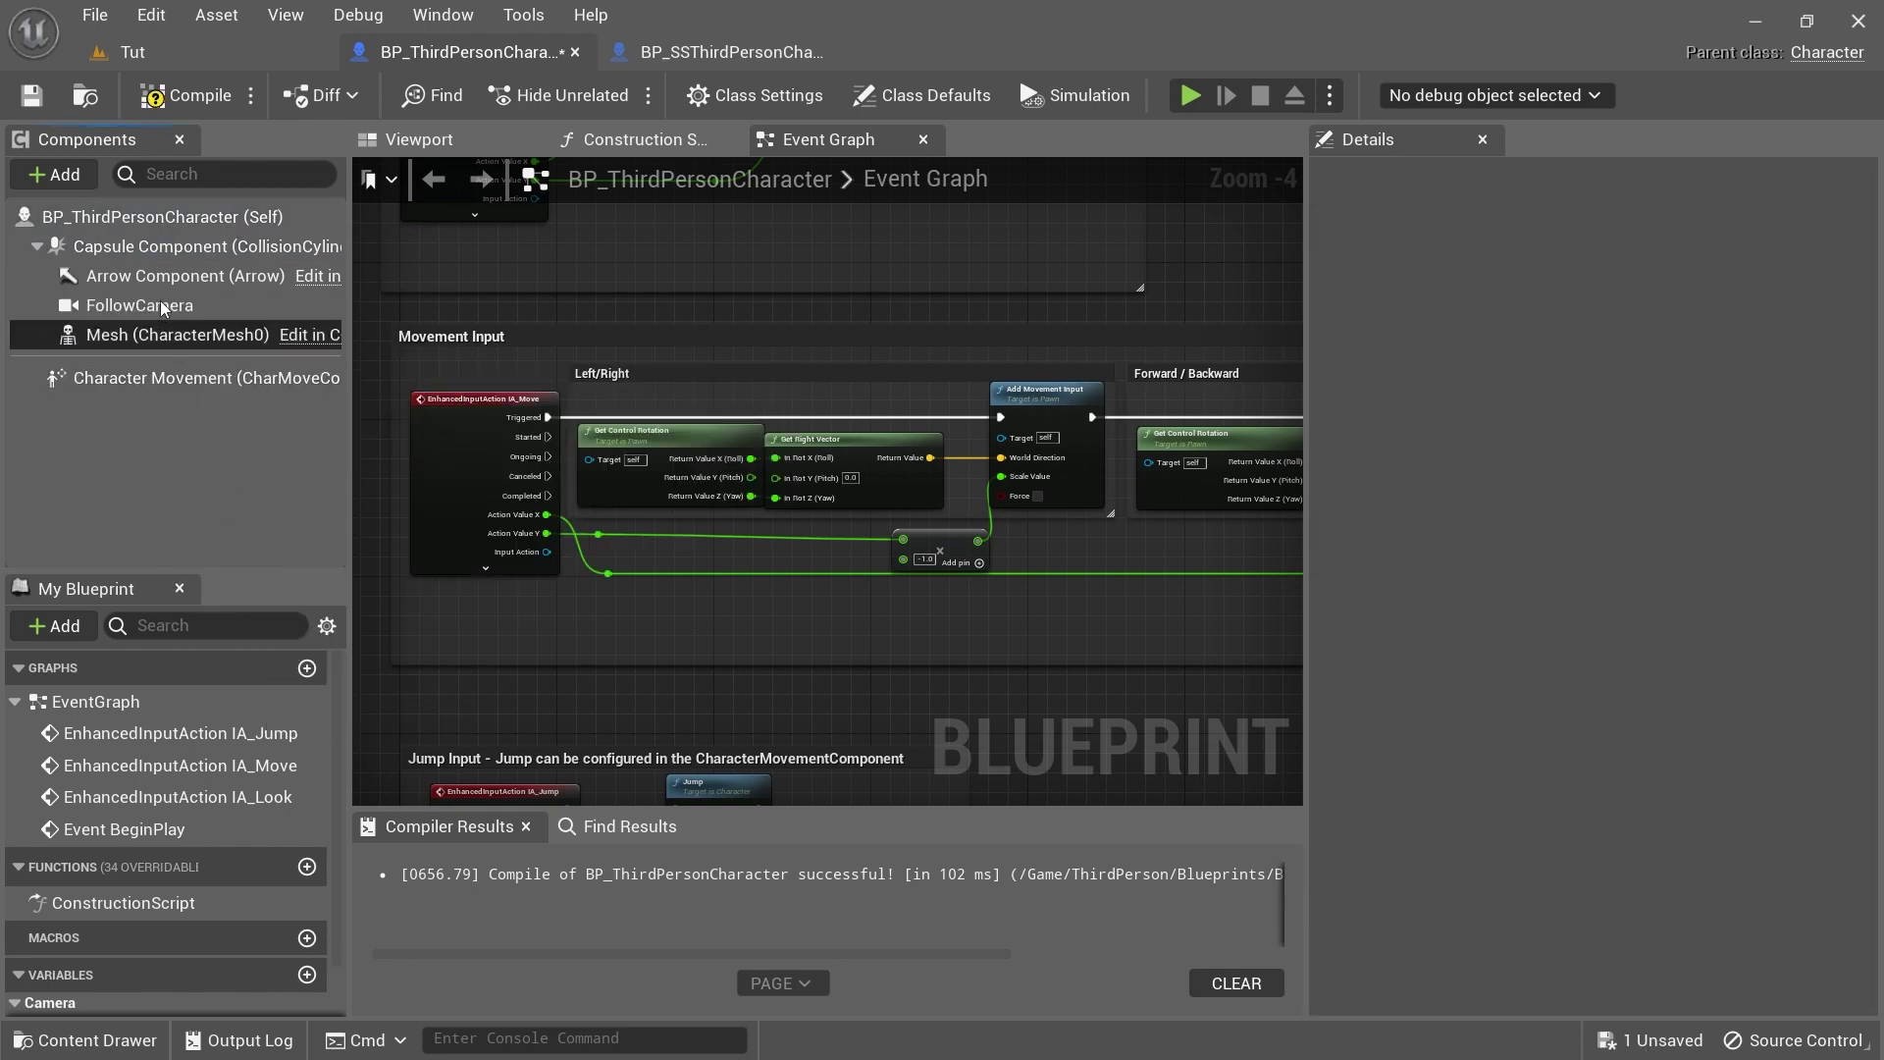
Paste the copied SpringArm and Camera under the Capsule Component
{"action": "left_click", "coordinate": [152, 250]}
{"action": "right_click", "coordinate": [152, 252]}
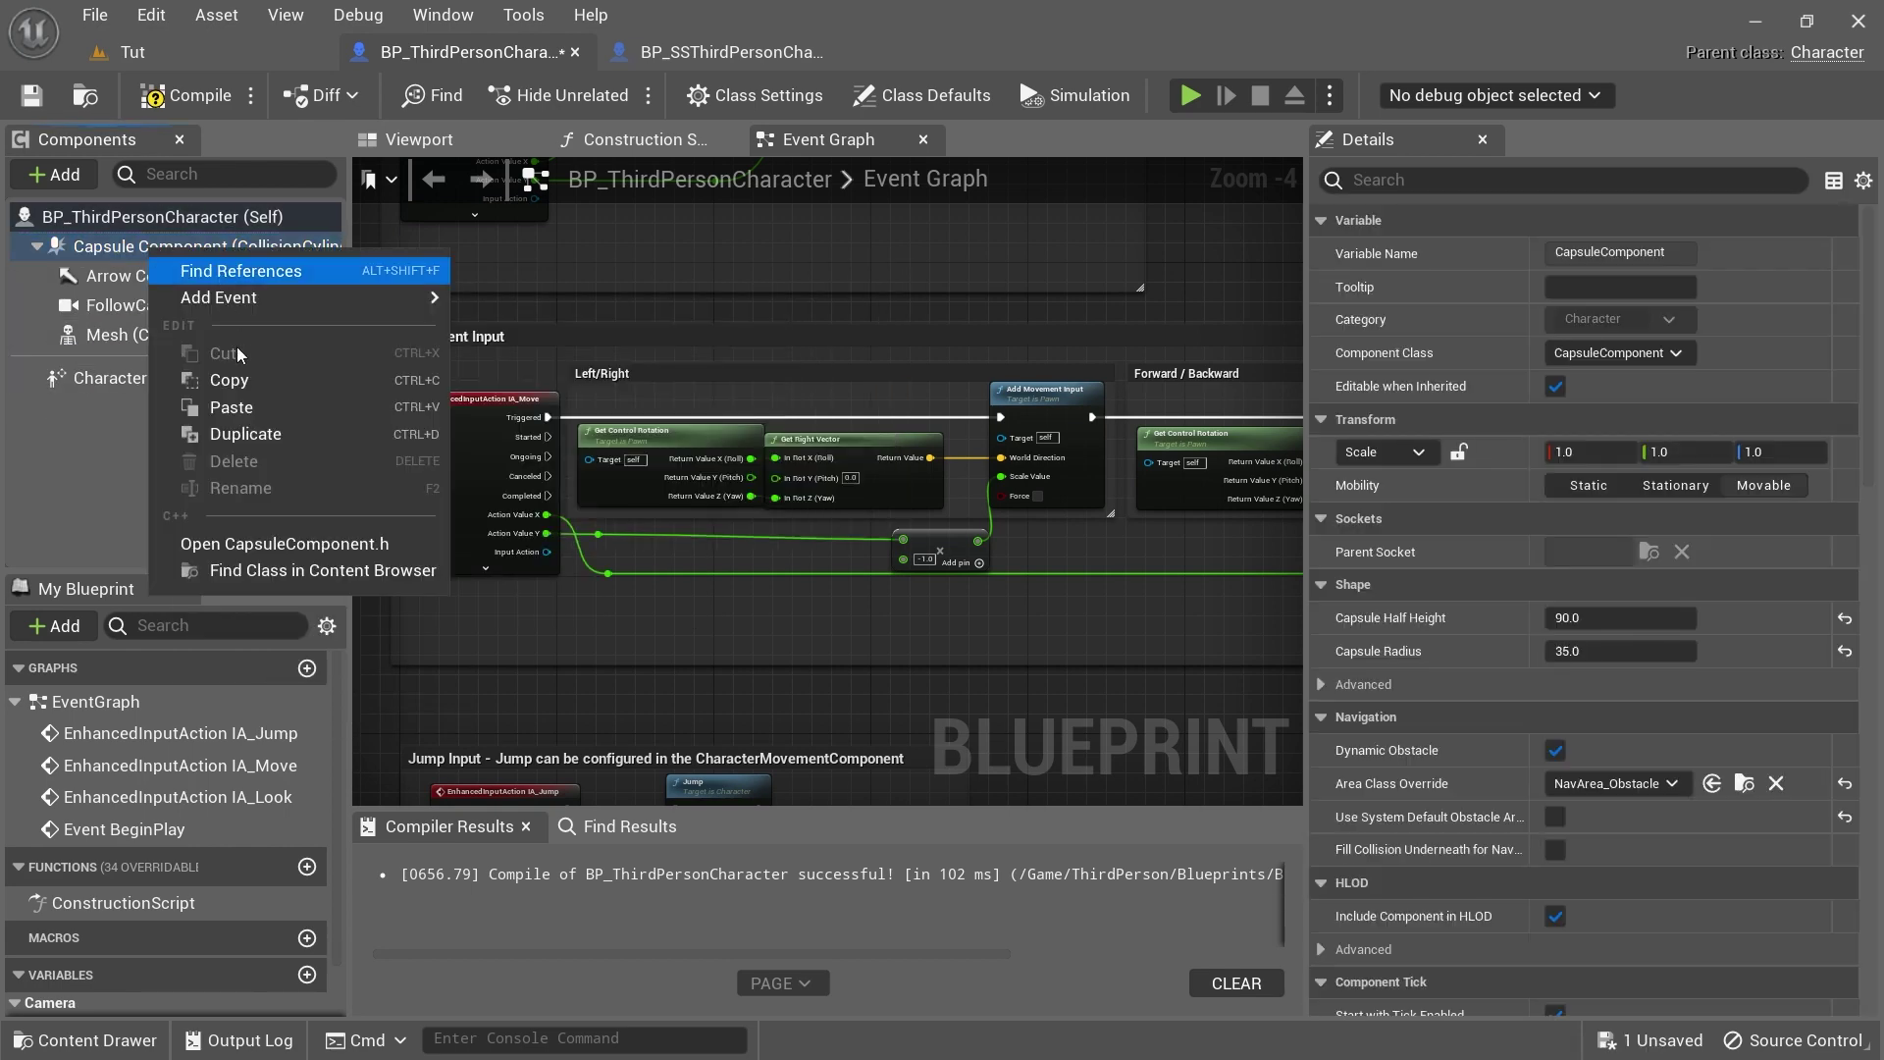
{"action": "left_click", "coordinate": [221, 407]}
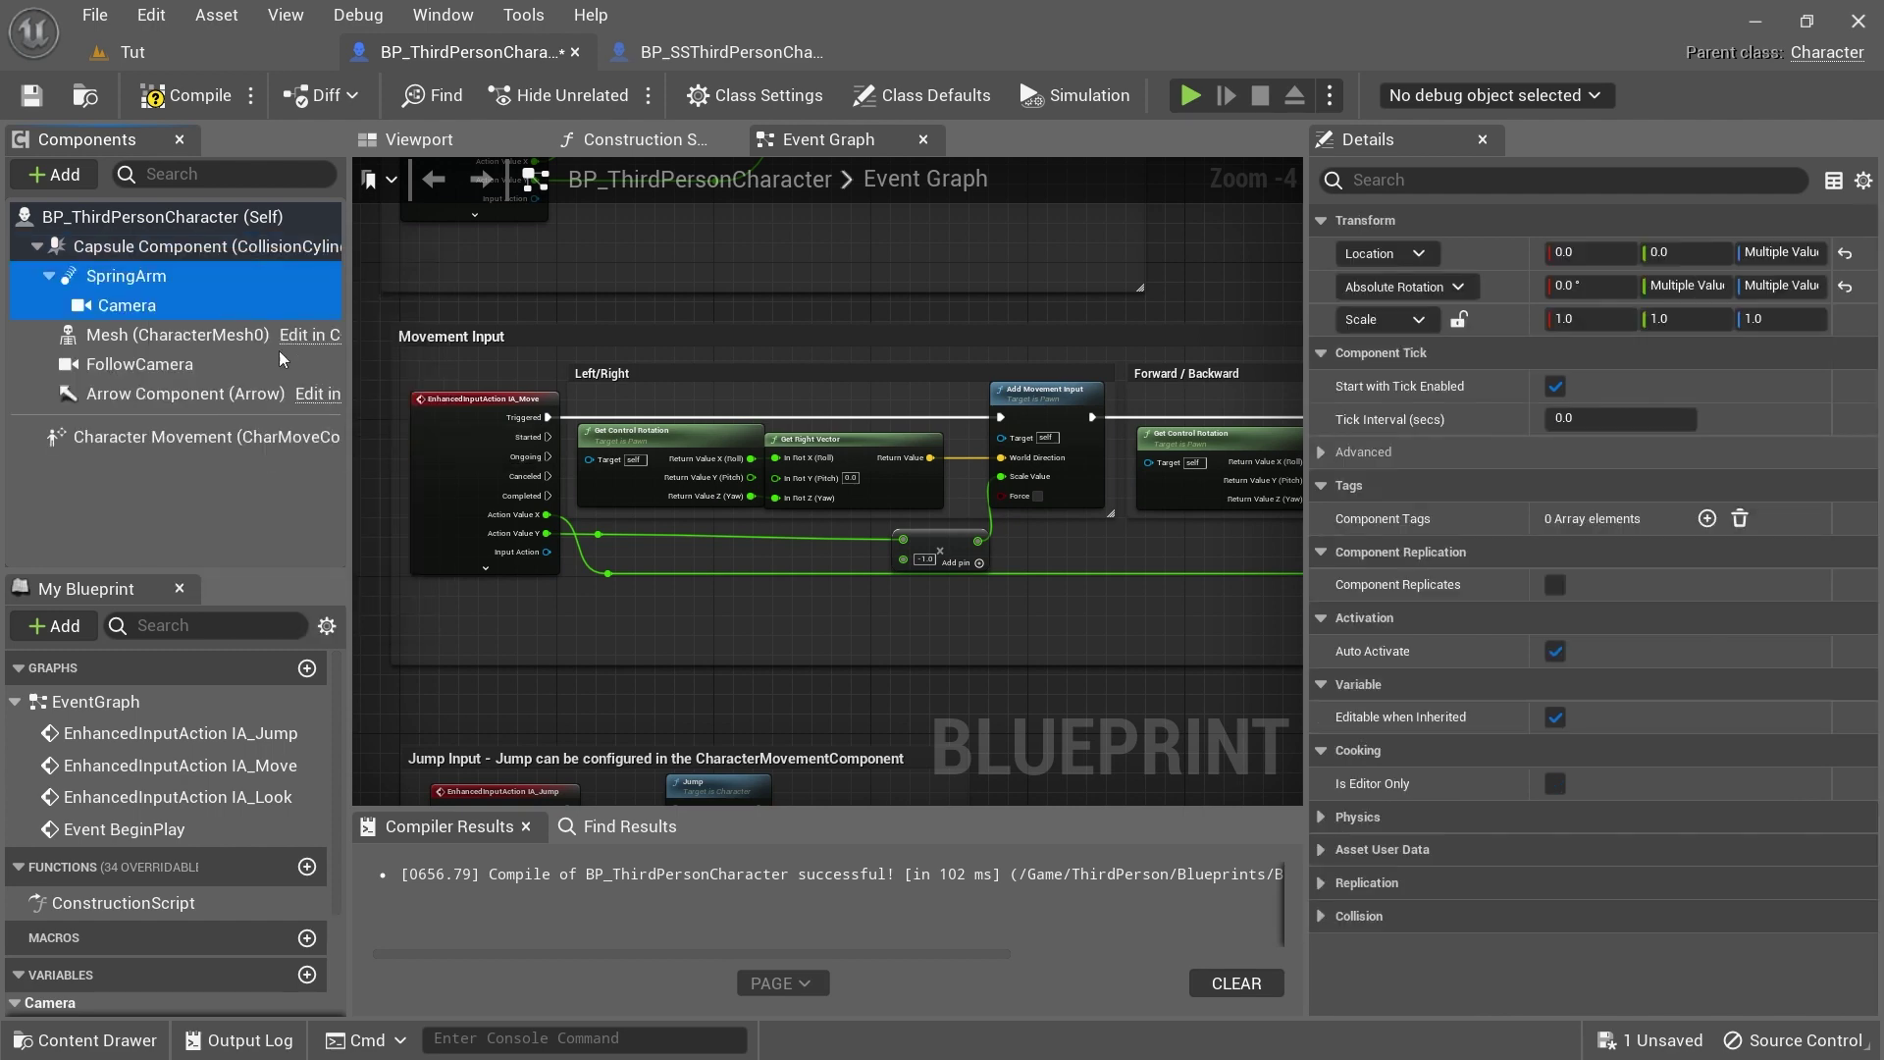
Compile, then play-test by moving the character with W/A/S/D and jumping, and stop
{"action": "left_click", "coordinate": [186, 97]}
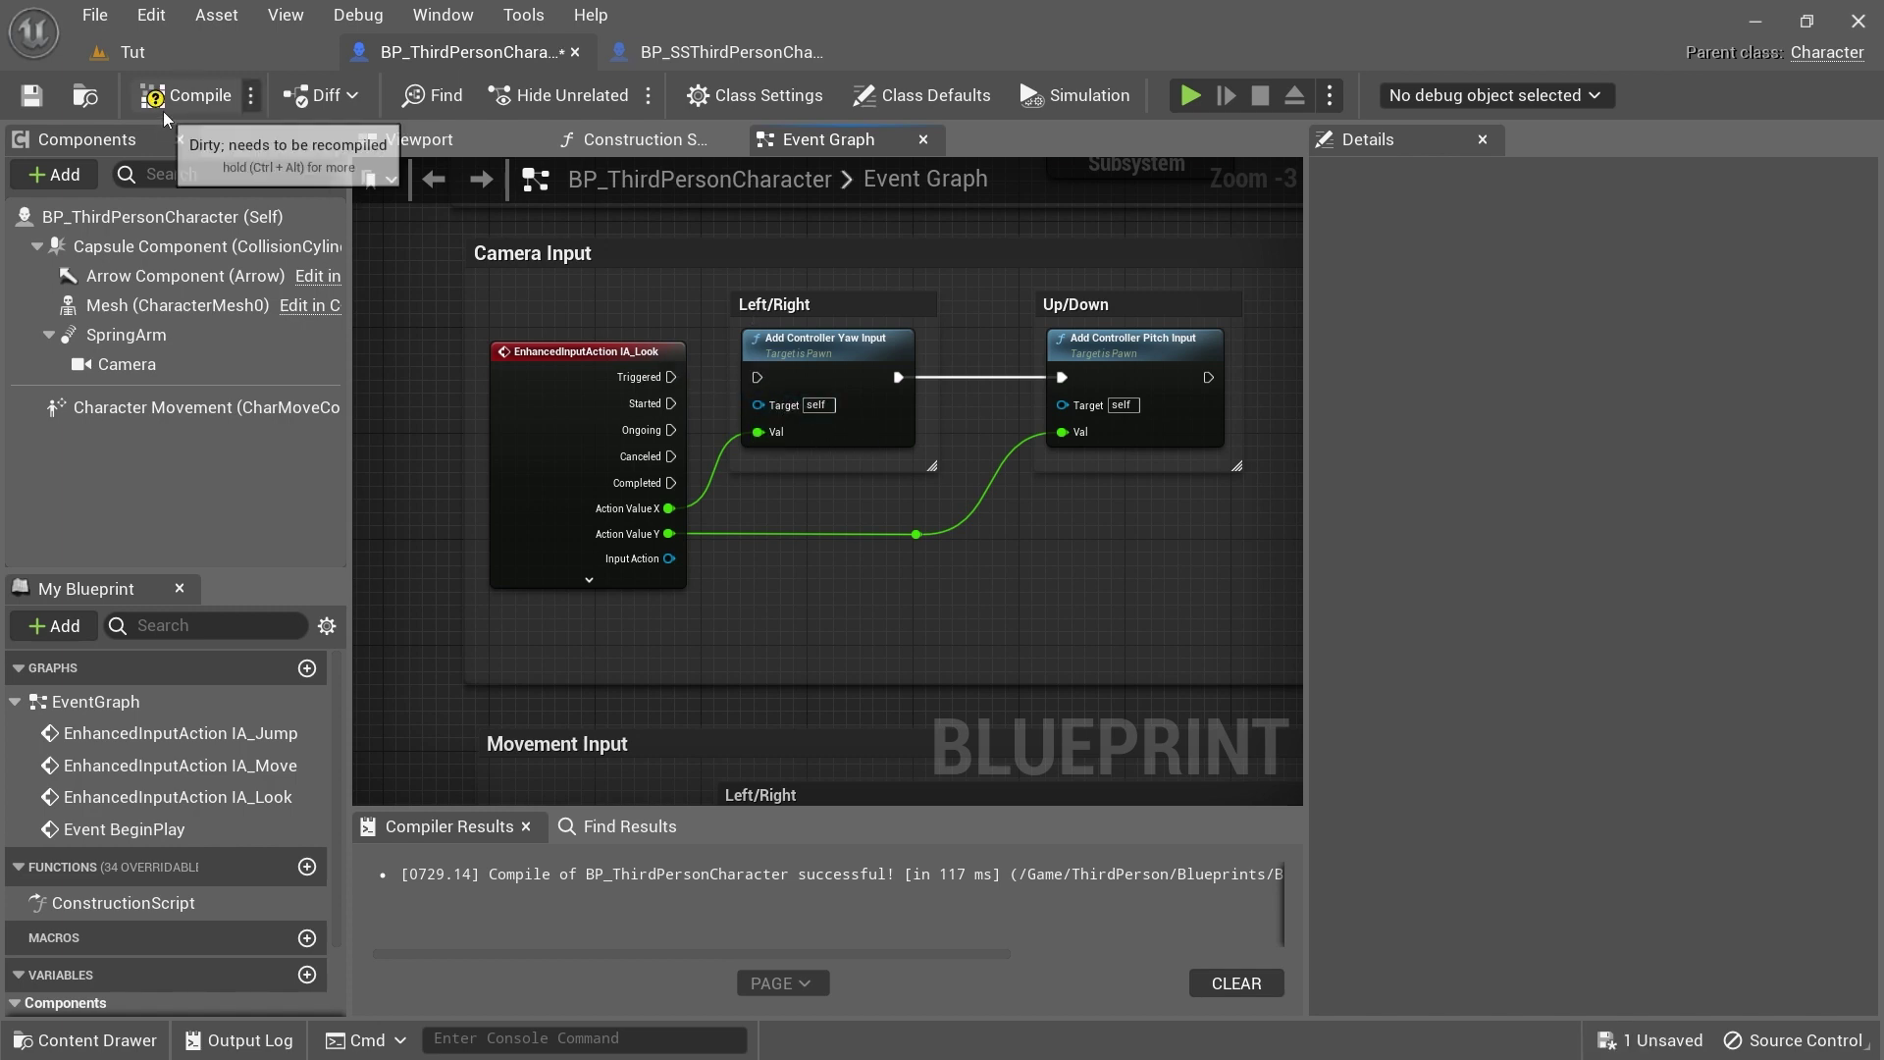
{"action": "left_click", "coordinate": [185, 96]}
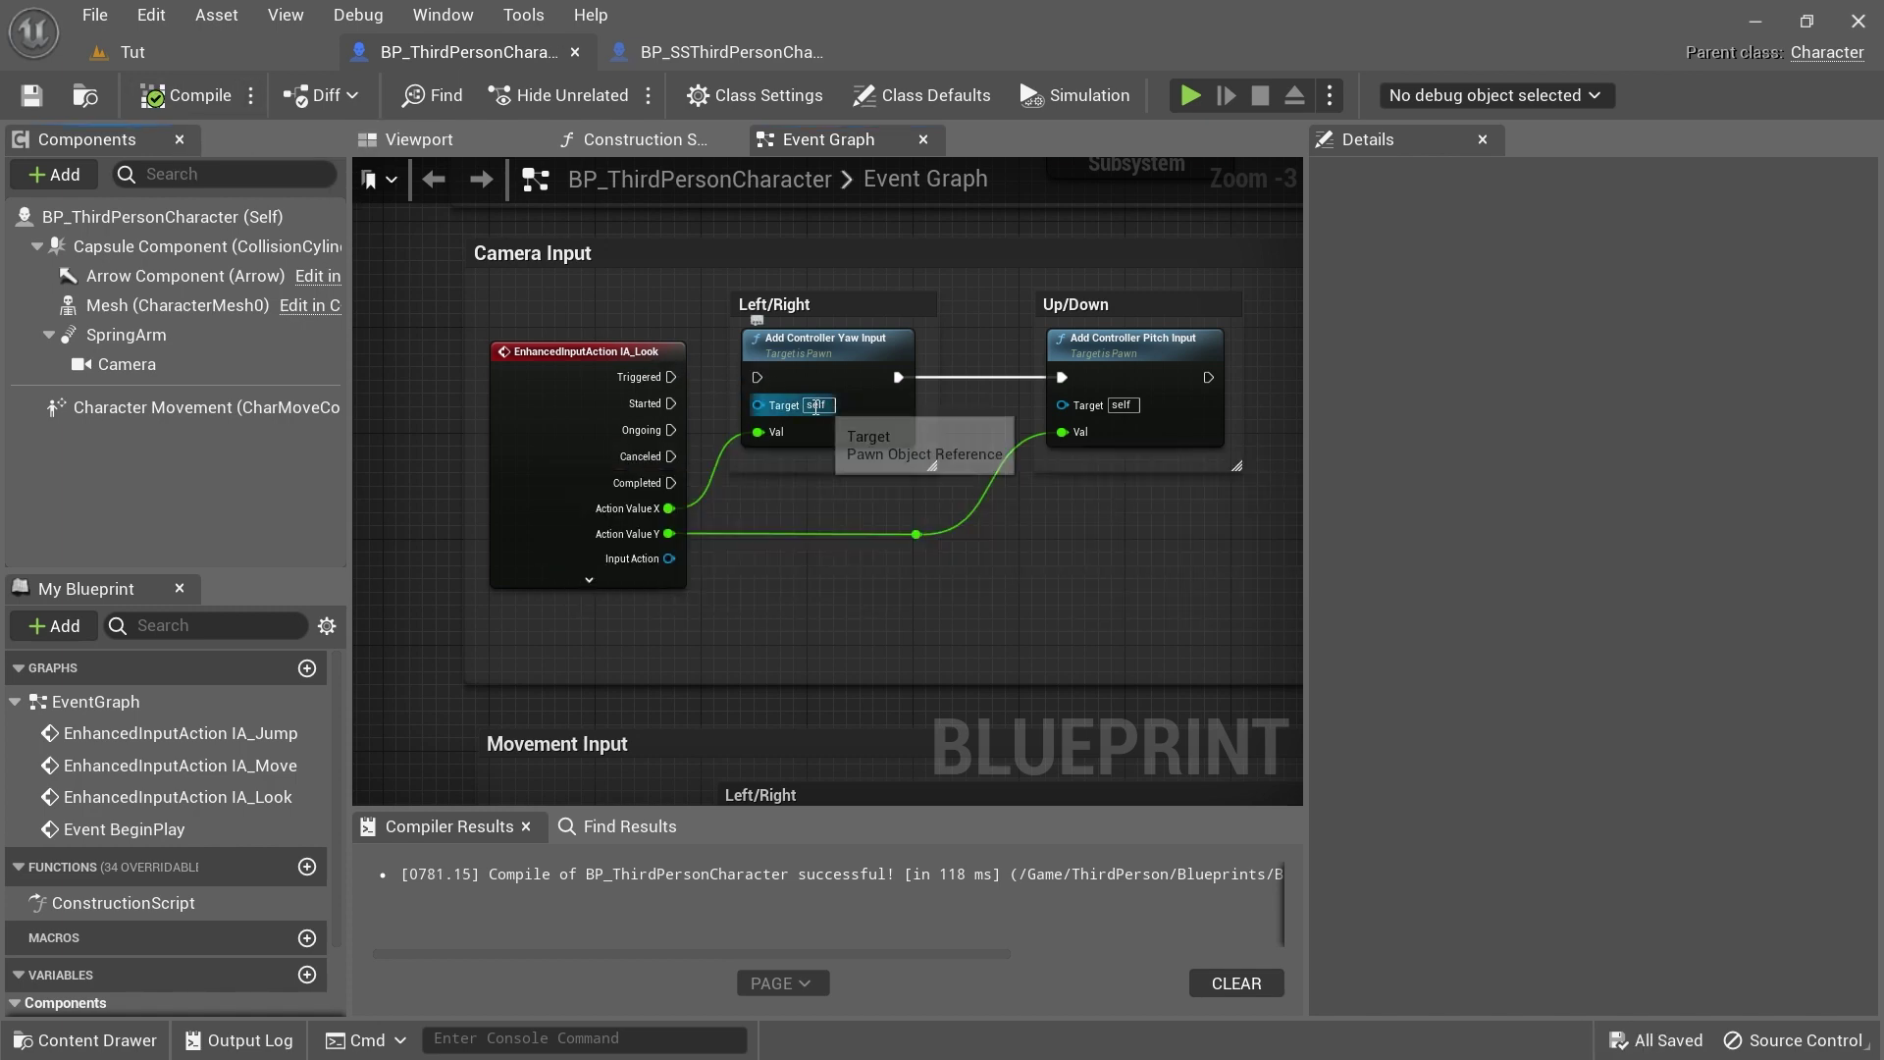
{"action": "key", "text": "alt+p"}
{"action": "left_click", "coordinate": [546, 215]}
{"action": "key", "text": "d"}
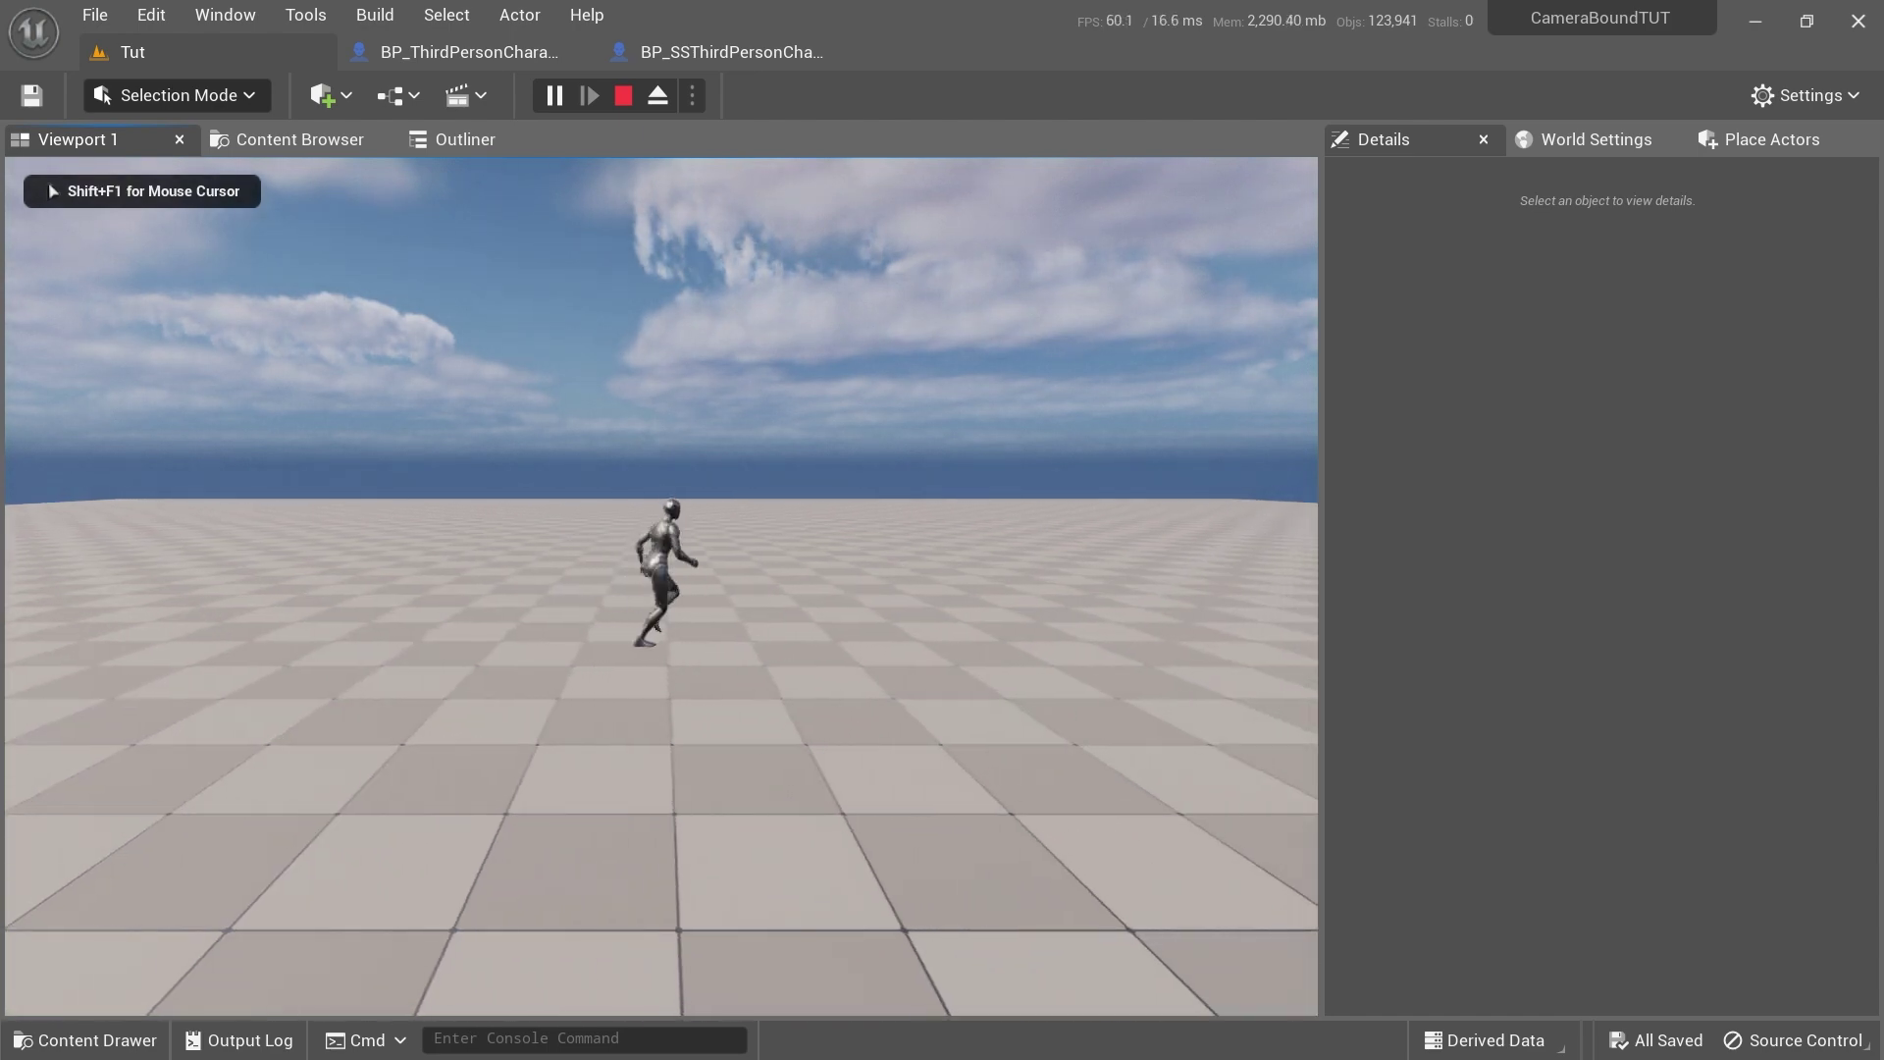
{"action": "key", "text": "a"}
{"action": "key", "text": "s"}
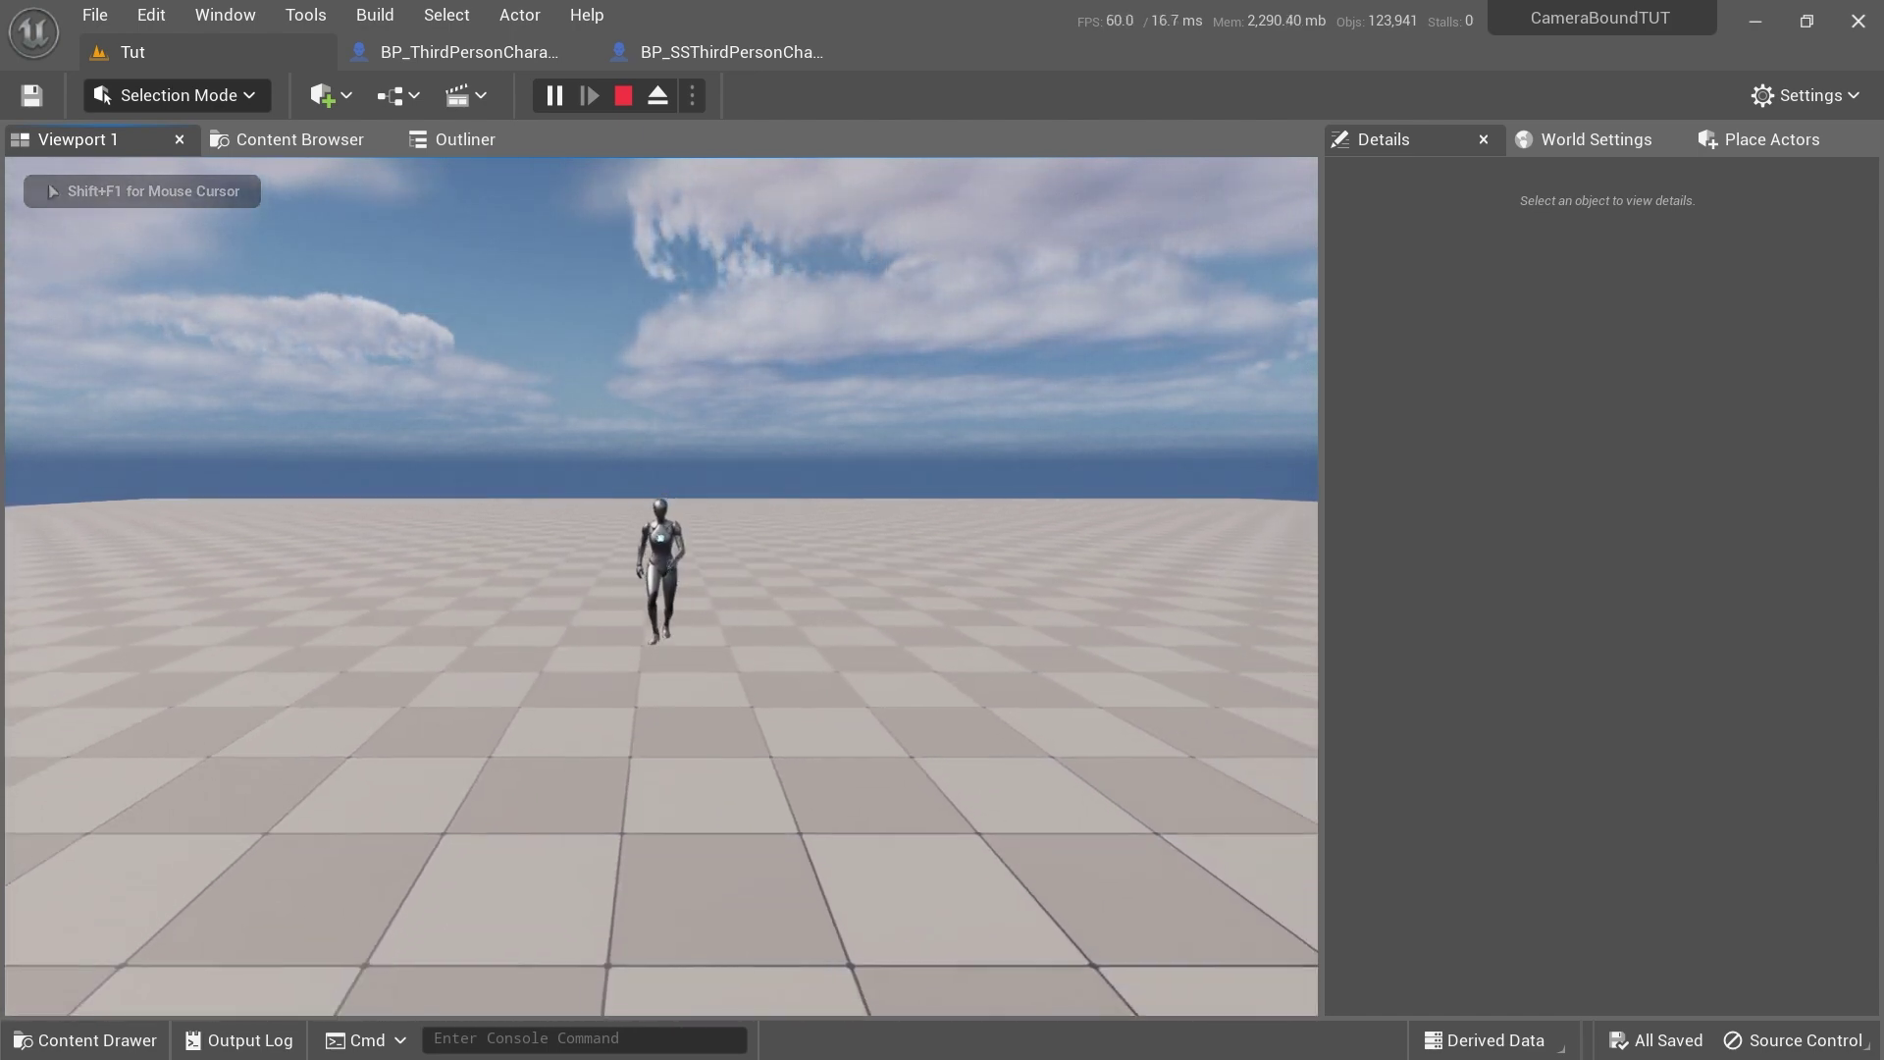
{"action": "key", "text": "space"}
{"action": "key", "text": "w"}
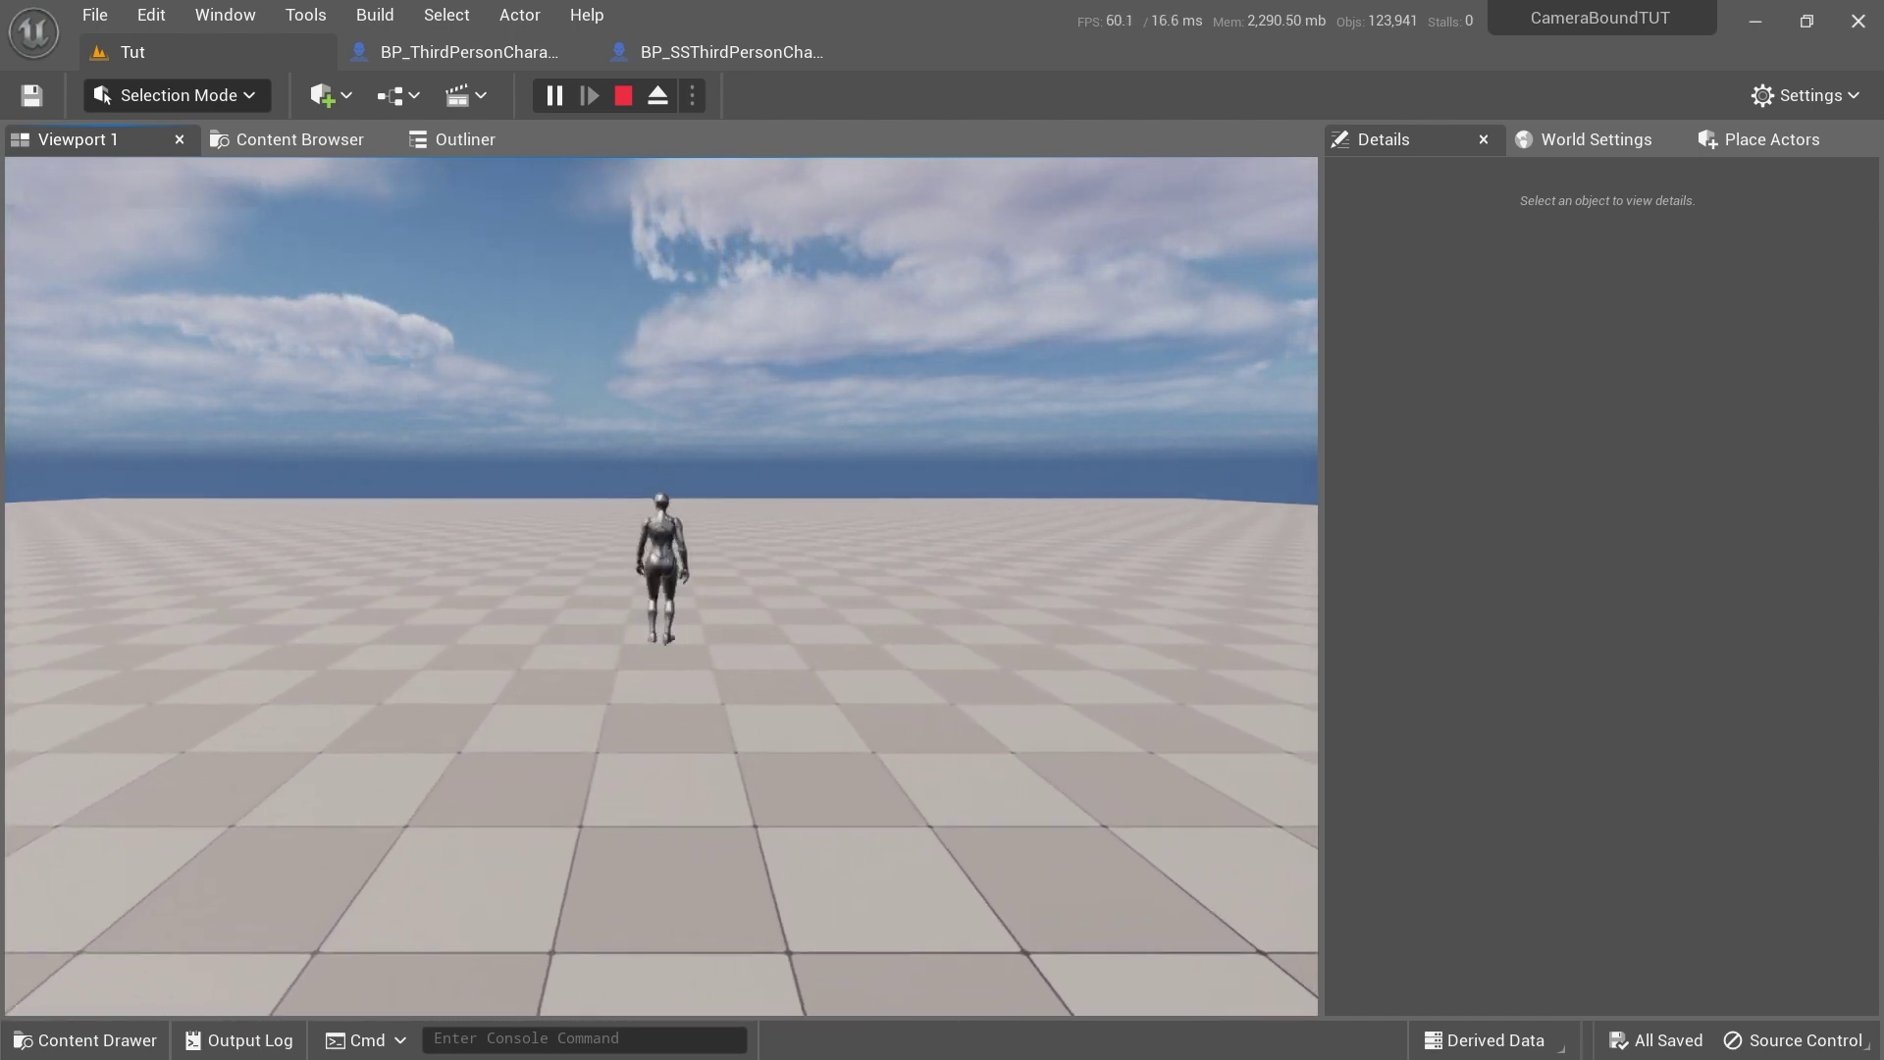
{"action": "key", "text": "Escape"}
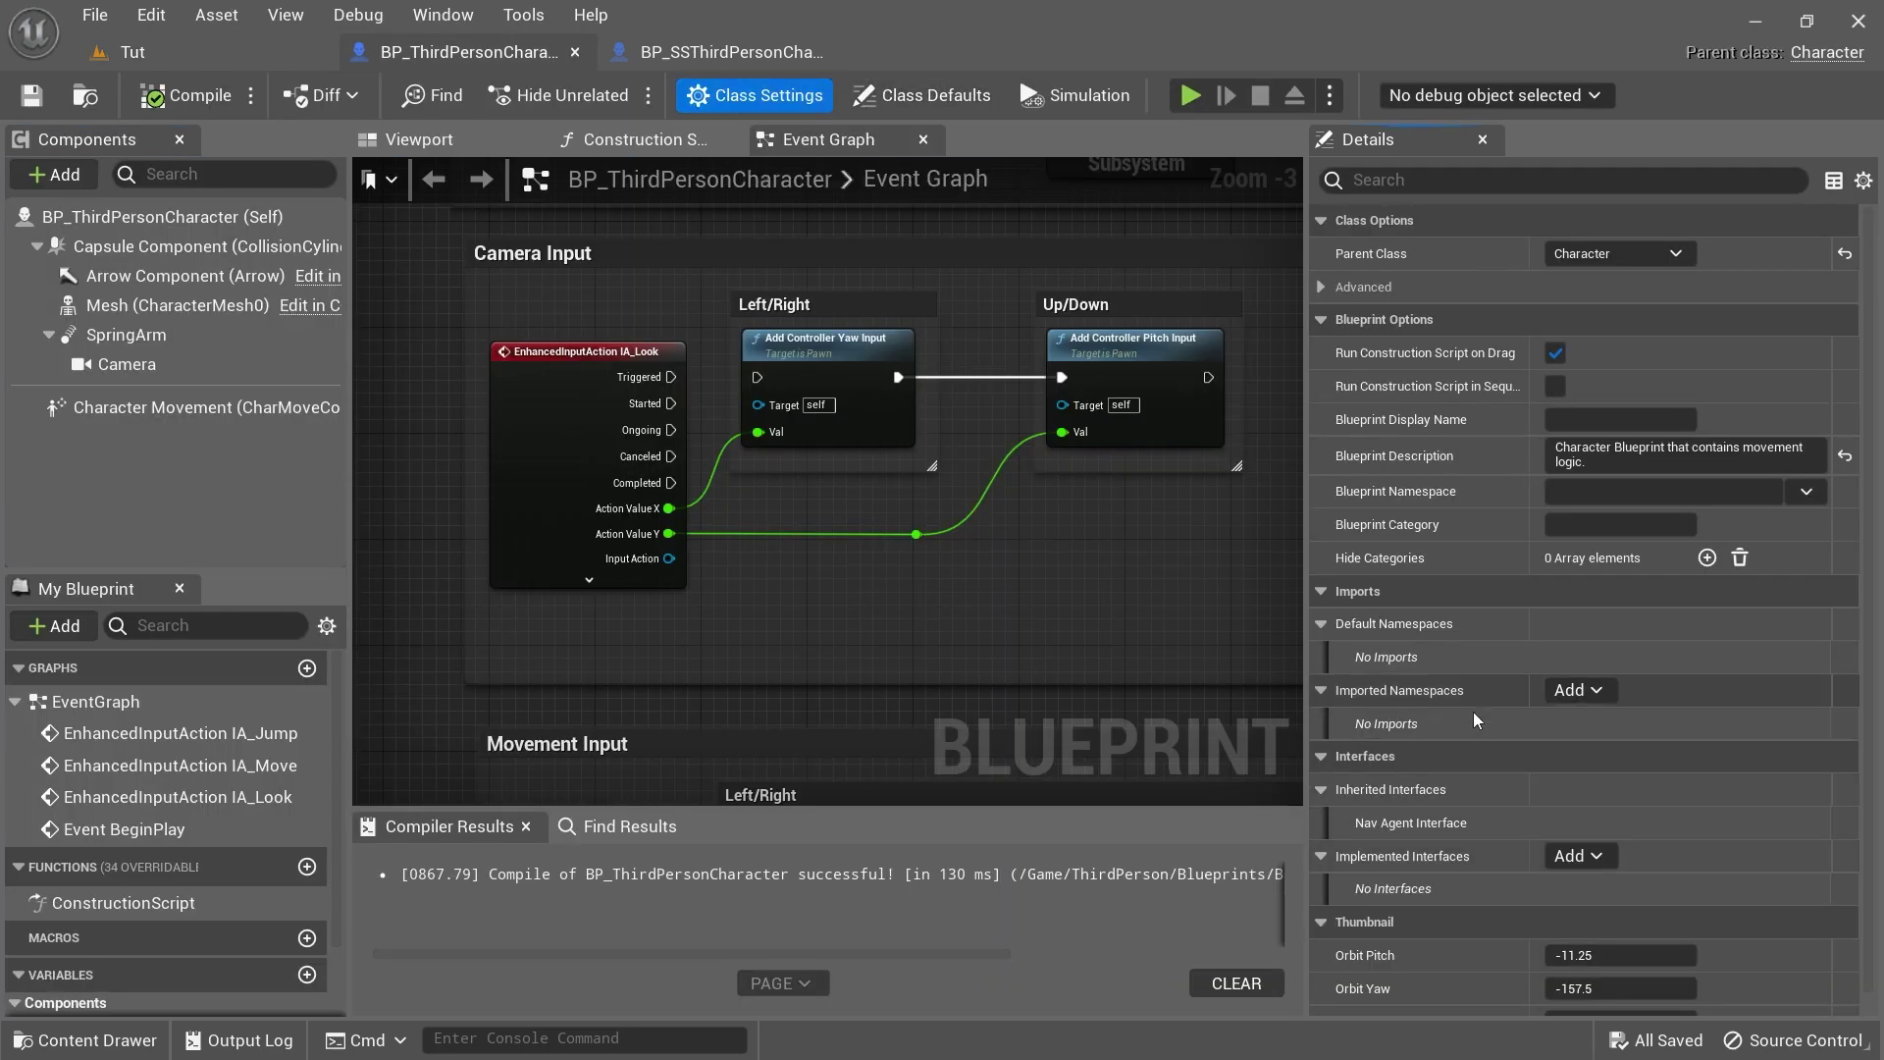
Add the BPI Cam Player interface to BP_ThirdPersonCharacter and compile
{"action": "left_click", "coordinate": [1582, 862]}
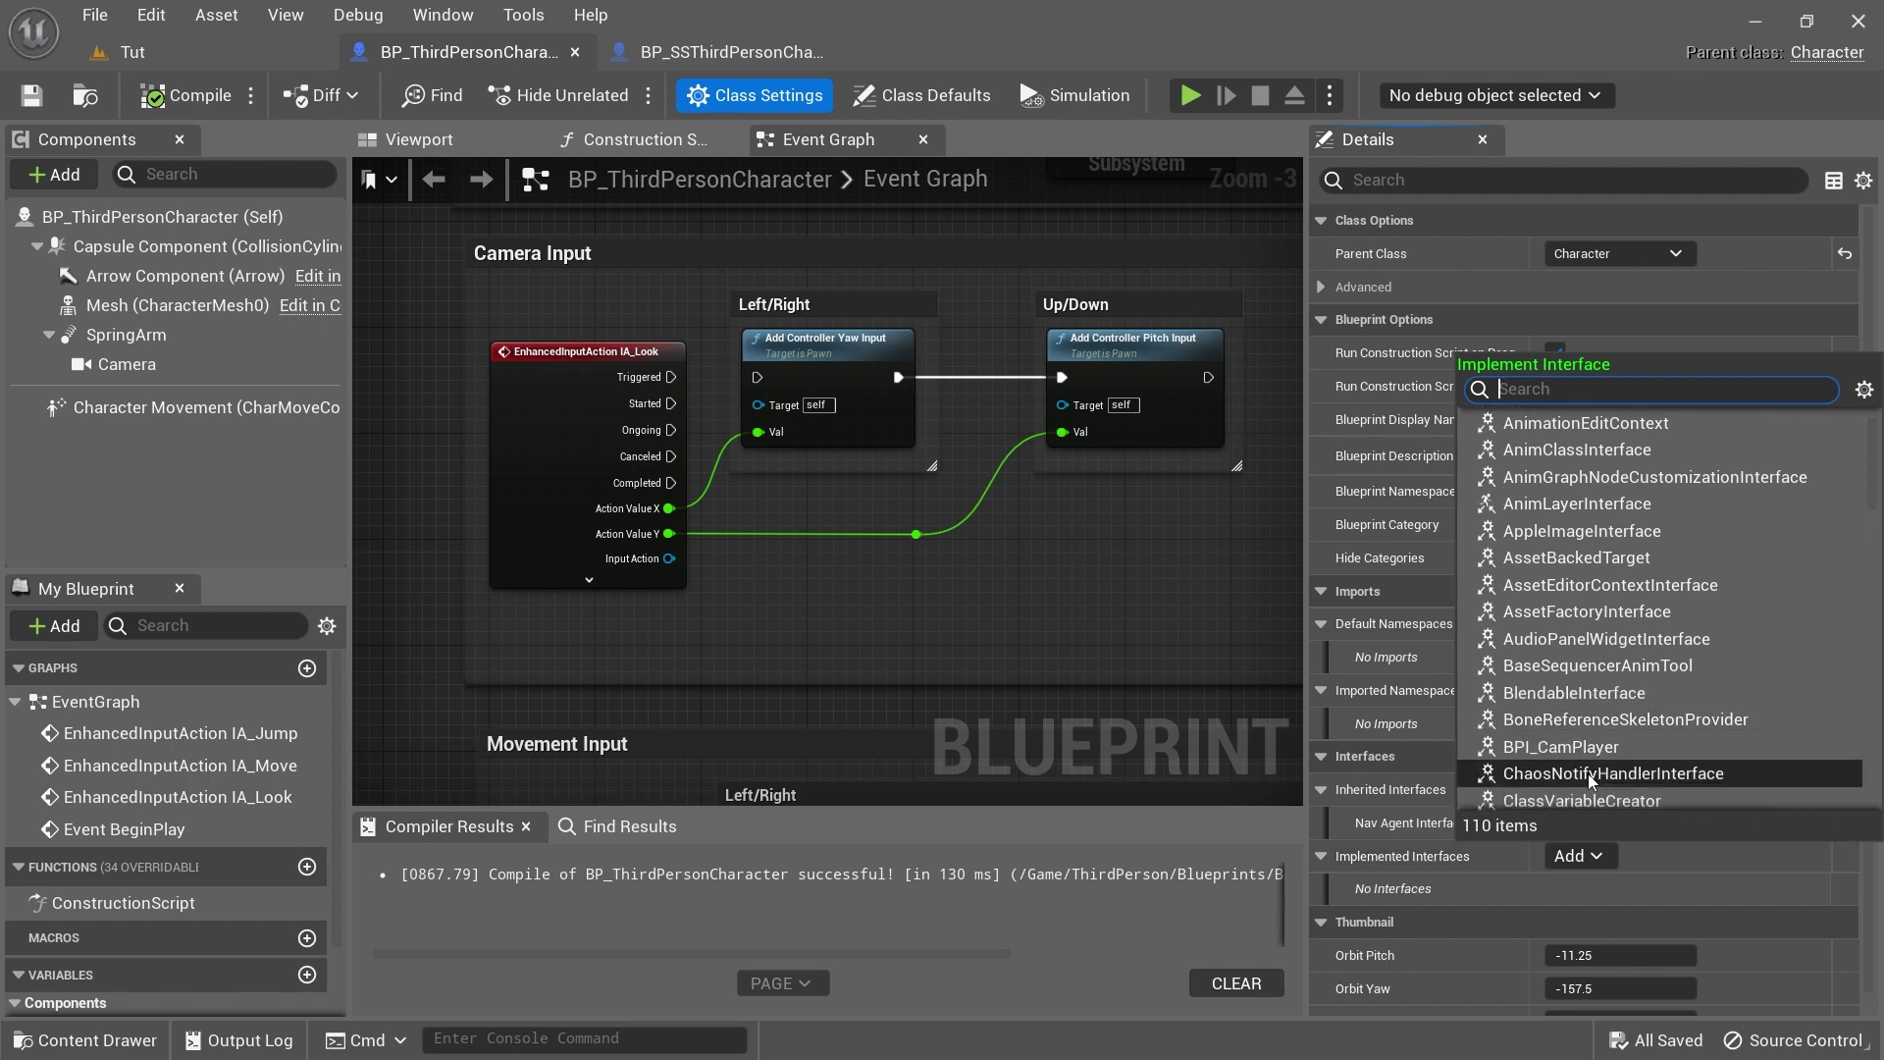
{"action": "left_click", "coordinate": [1568, 747]}
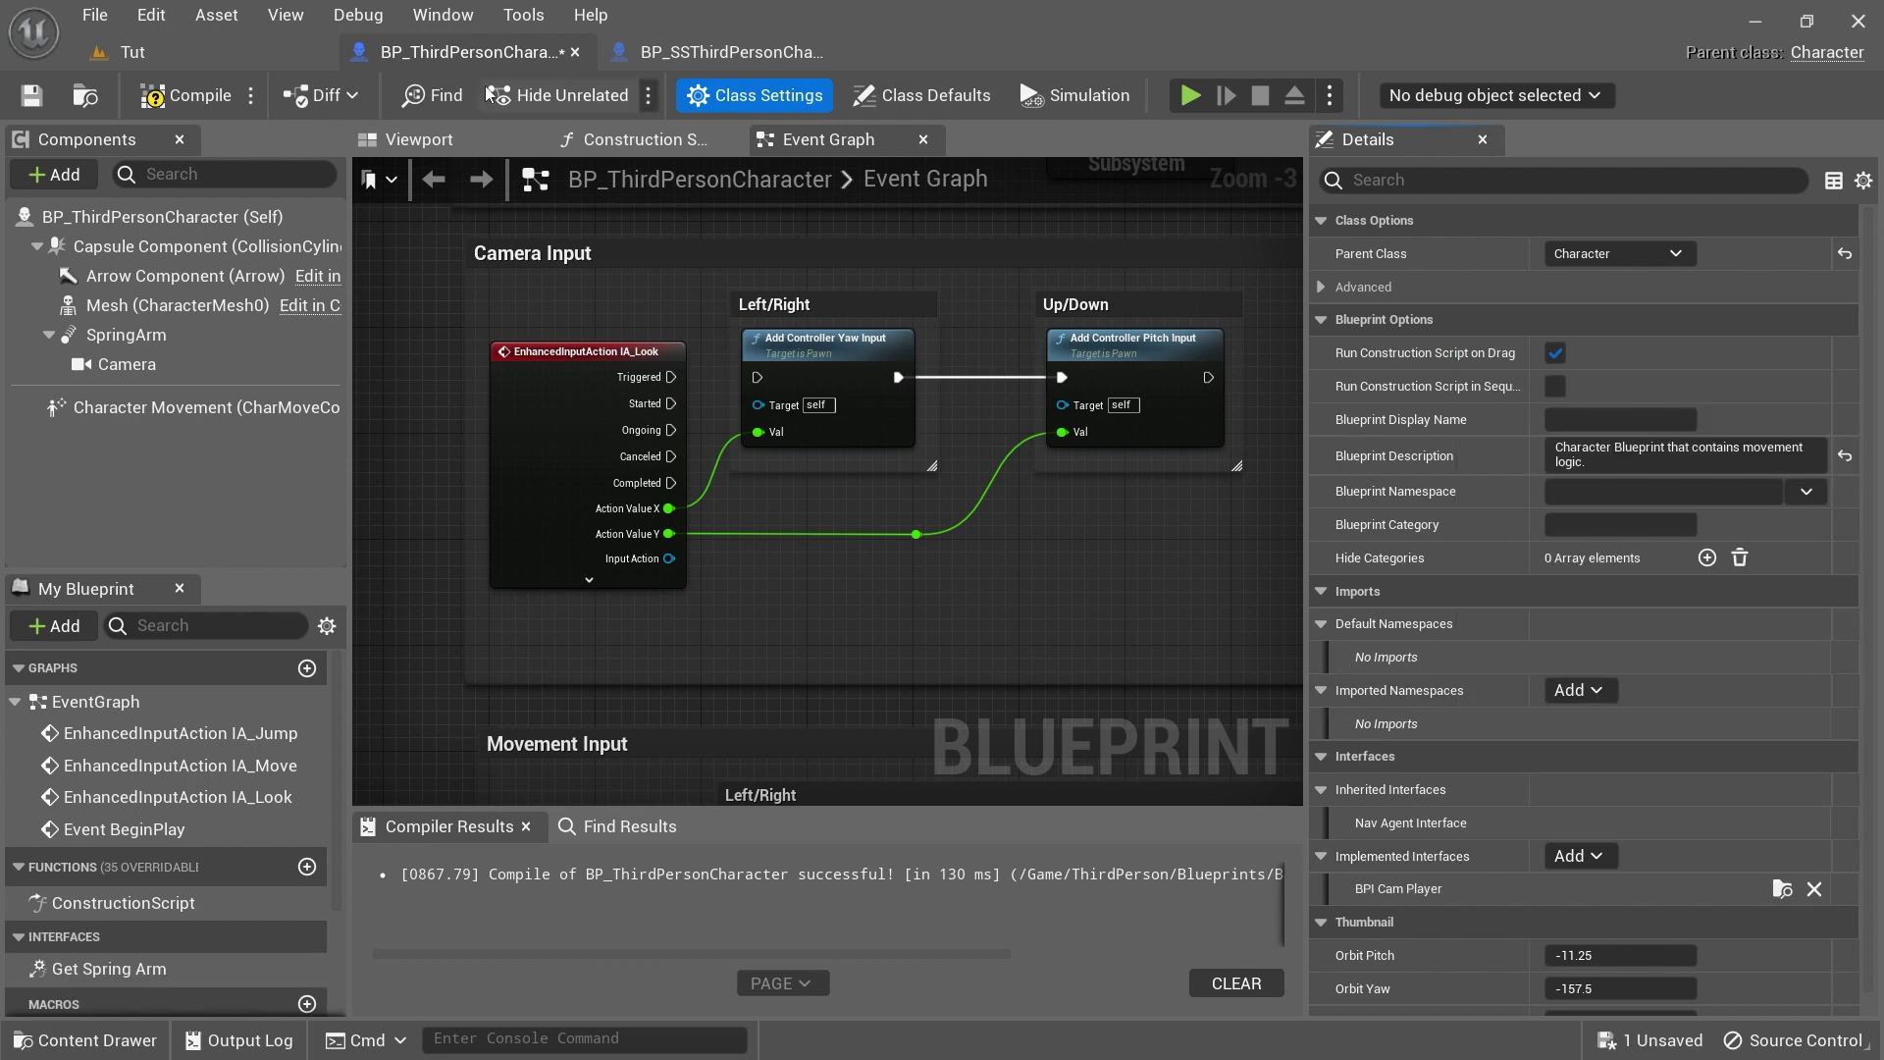
{"action": "left_click", "coordinate": [182, 98]}
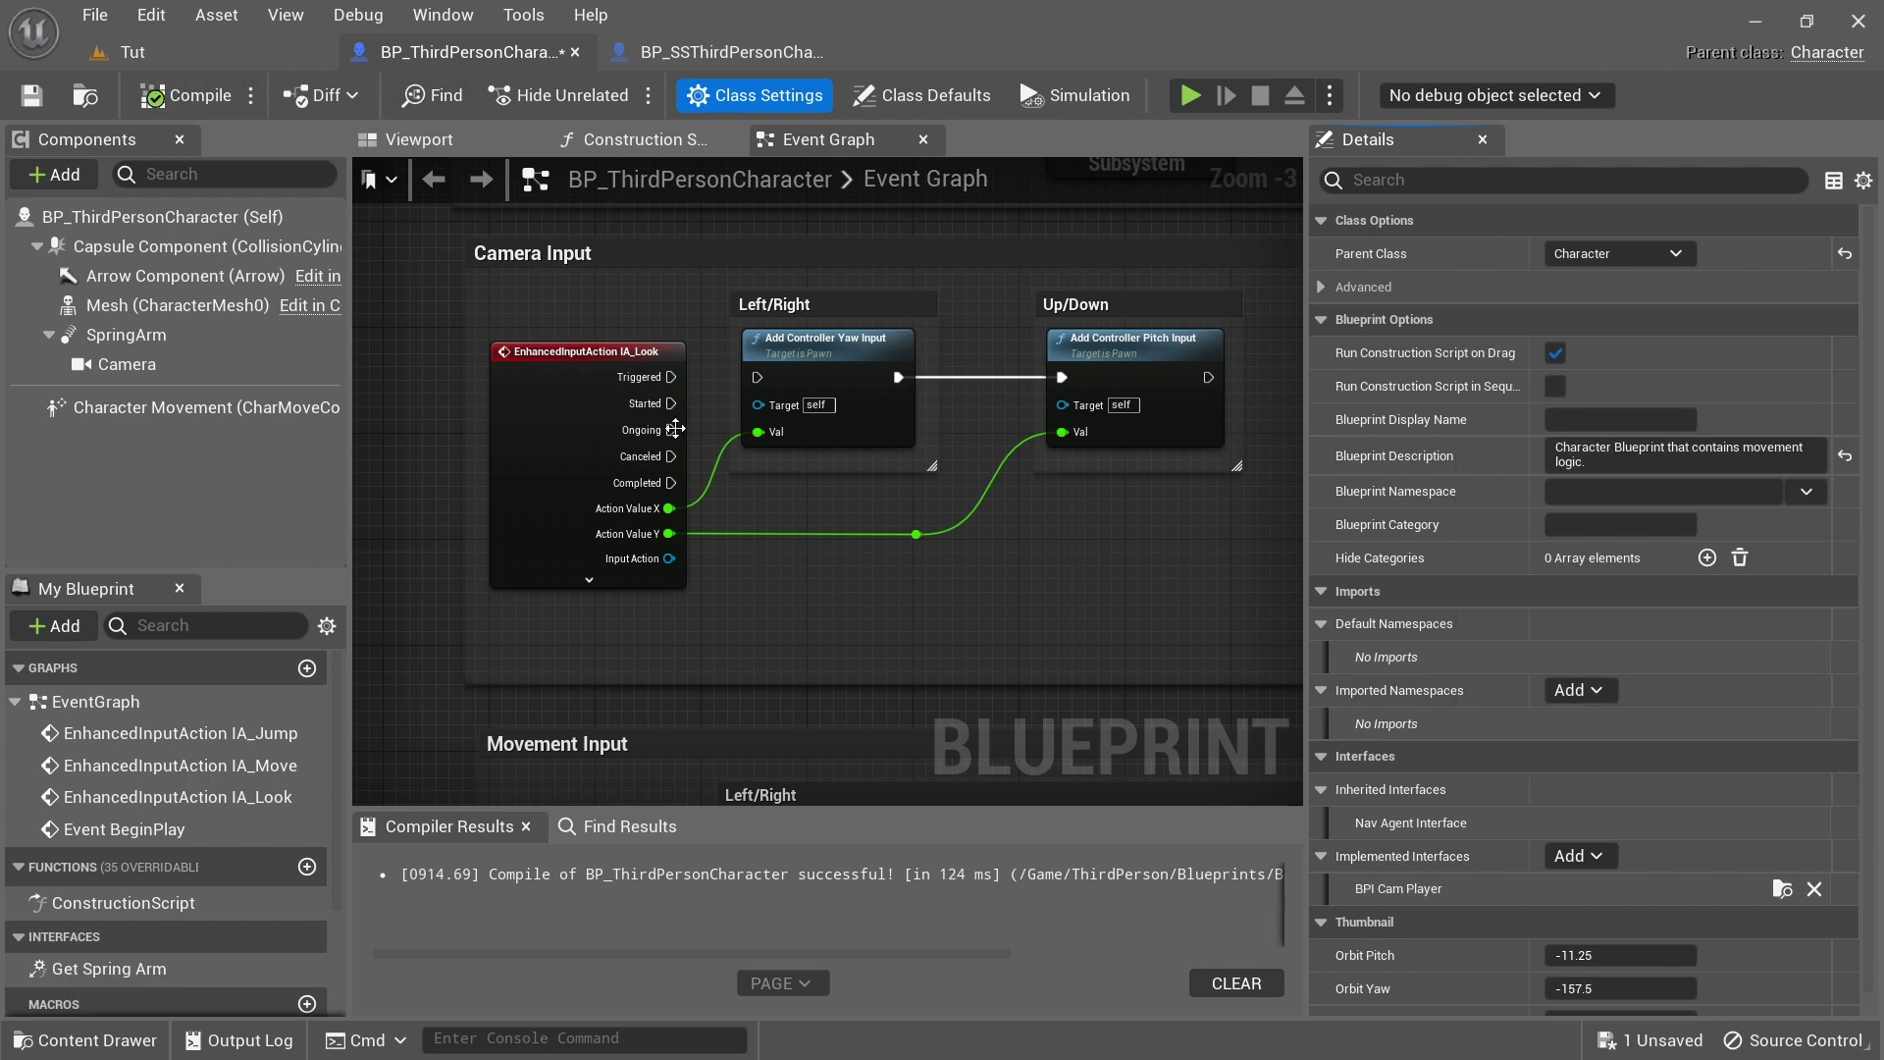
Wire a SpringArm getter into Get Spring Arm's Return Node and recompile
{"action": "double_click", "coordinate": [108, 969]}
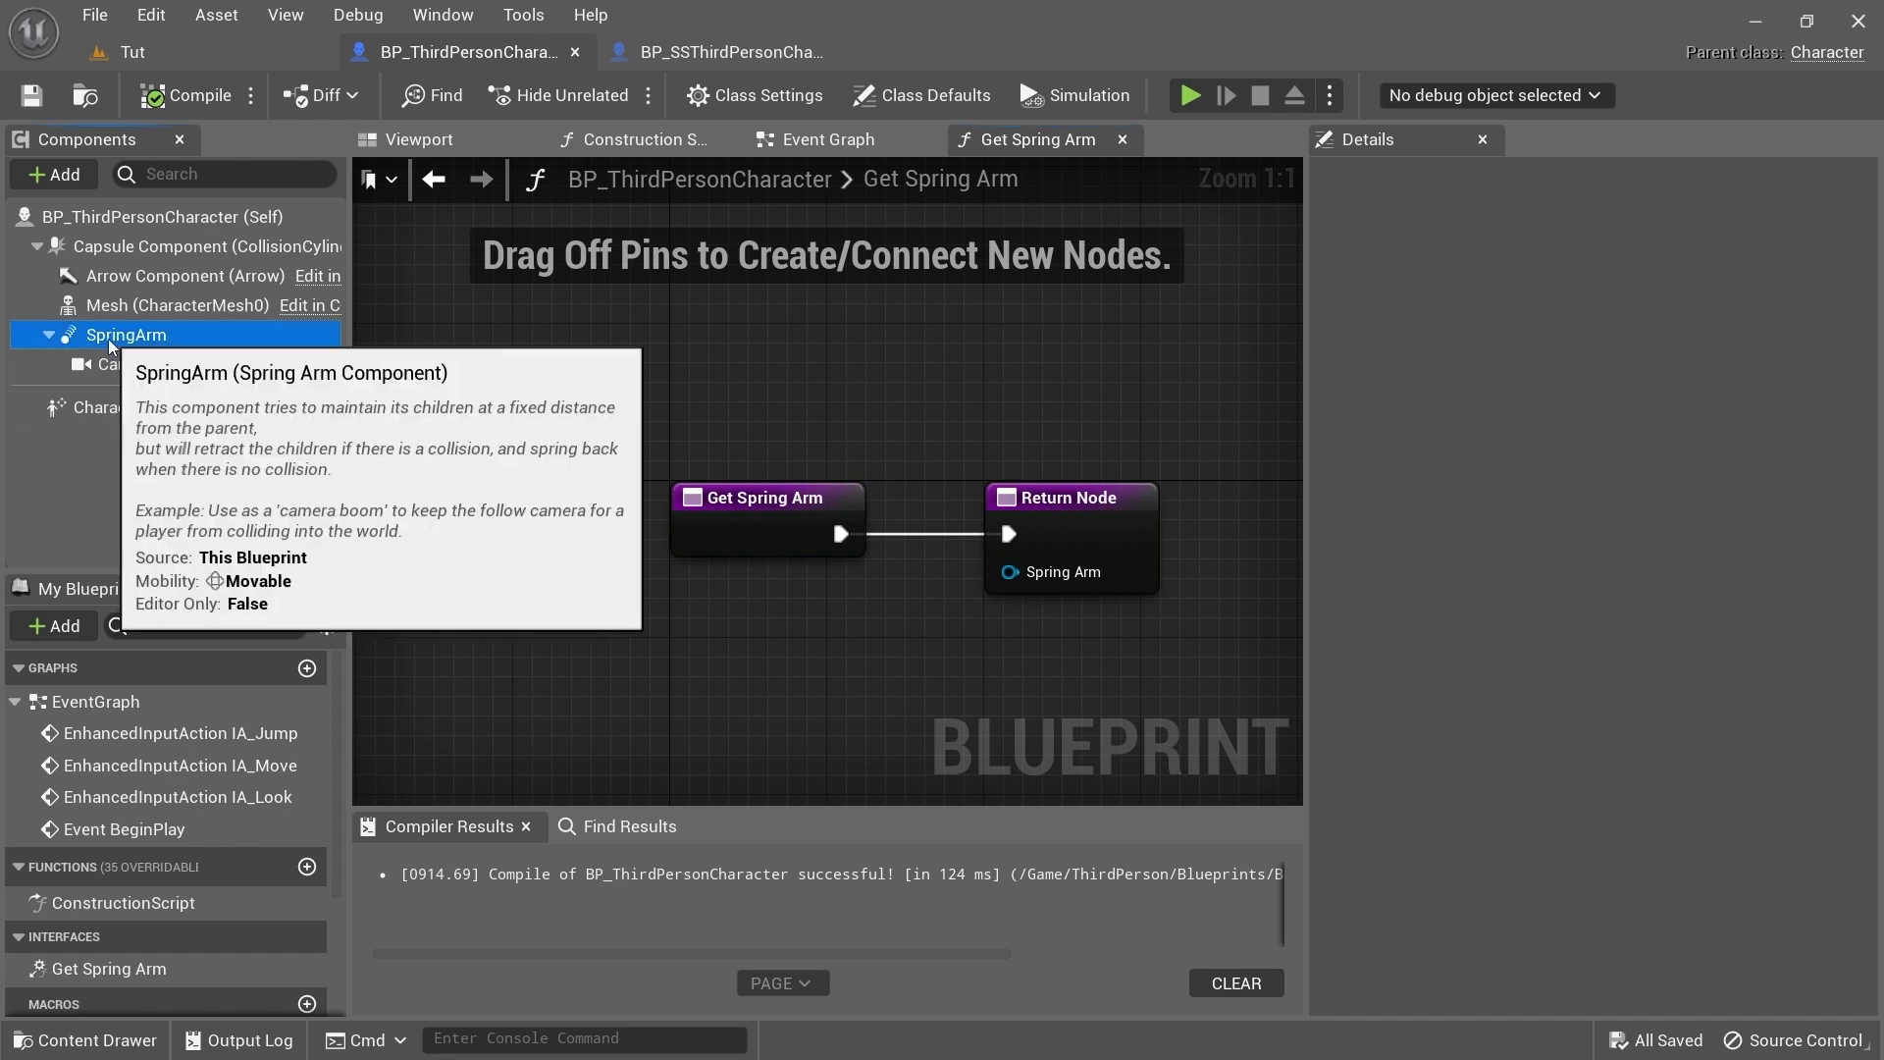
{"action": "left_click_drag", "start_coordinate": [108, 350], "coordinate": [827, 636]}
{"action": "left_click_drag", "start_coordinate": [1017, 581], "coordinate": [1017, 581]}
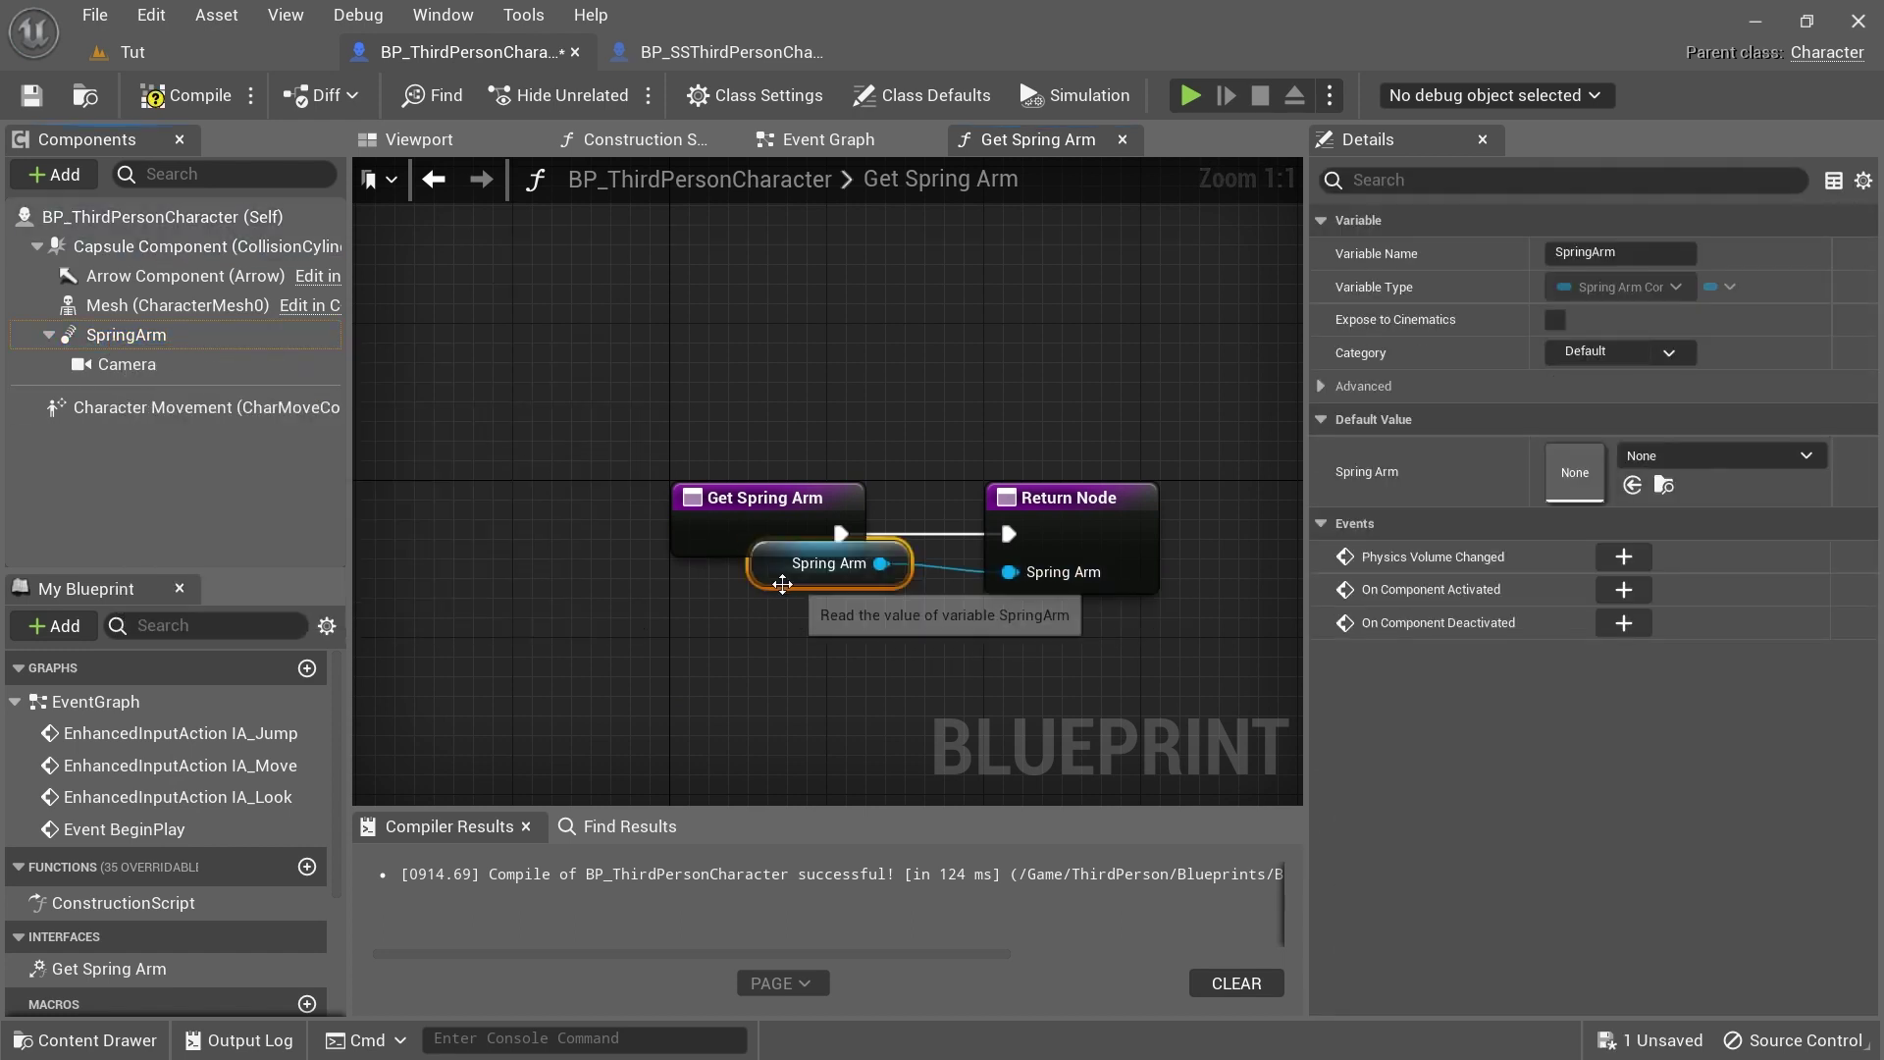
{"action": "left_click_drag", "start_coordinate": [766, 605], "coordinate": [775, 648]}
{"action": "left_click", "coordinate": [187, 95]}
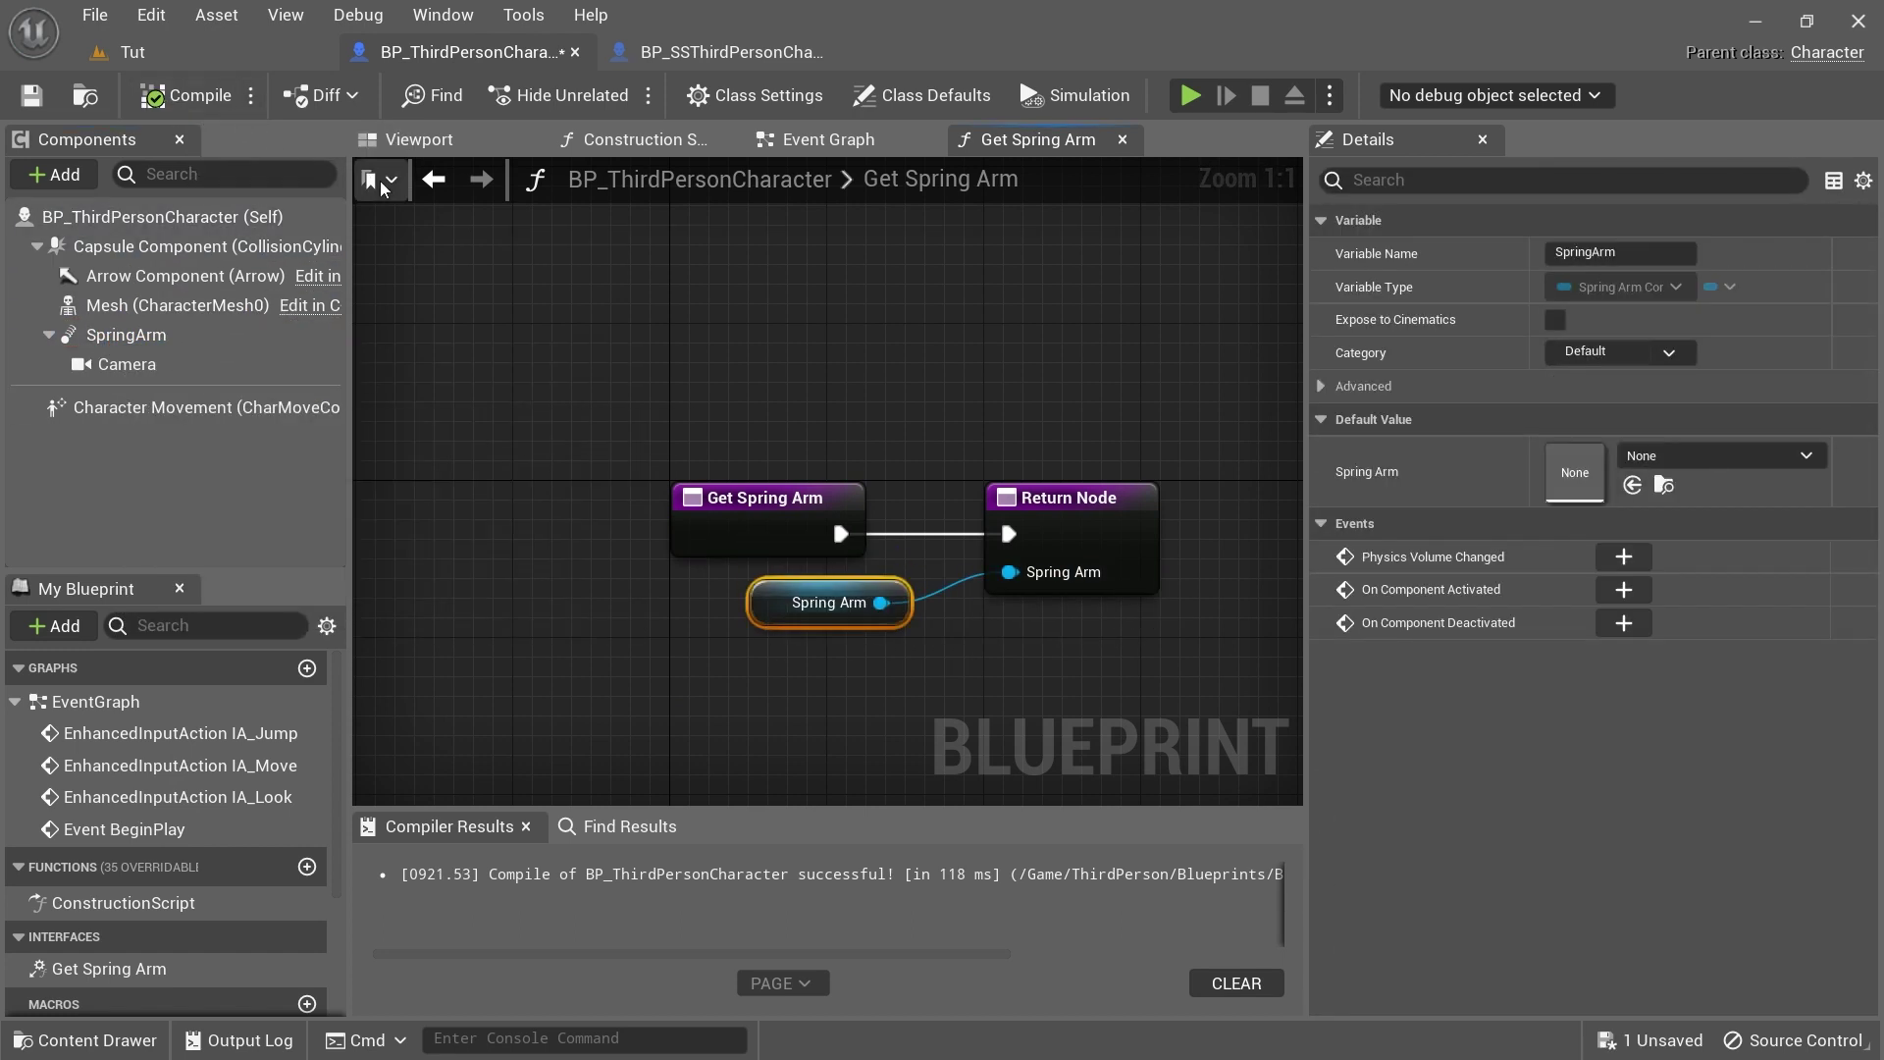
{"action": "left_click", "coordinate": [682, 367]}
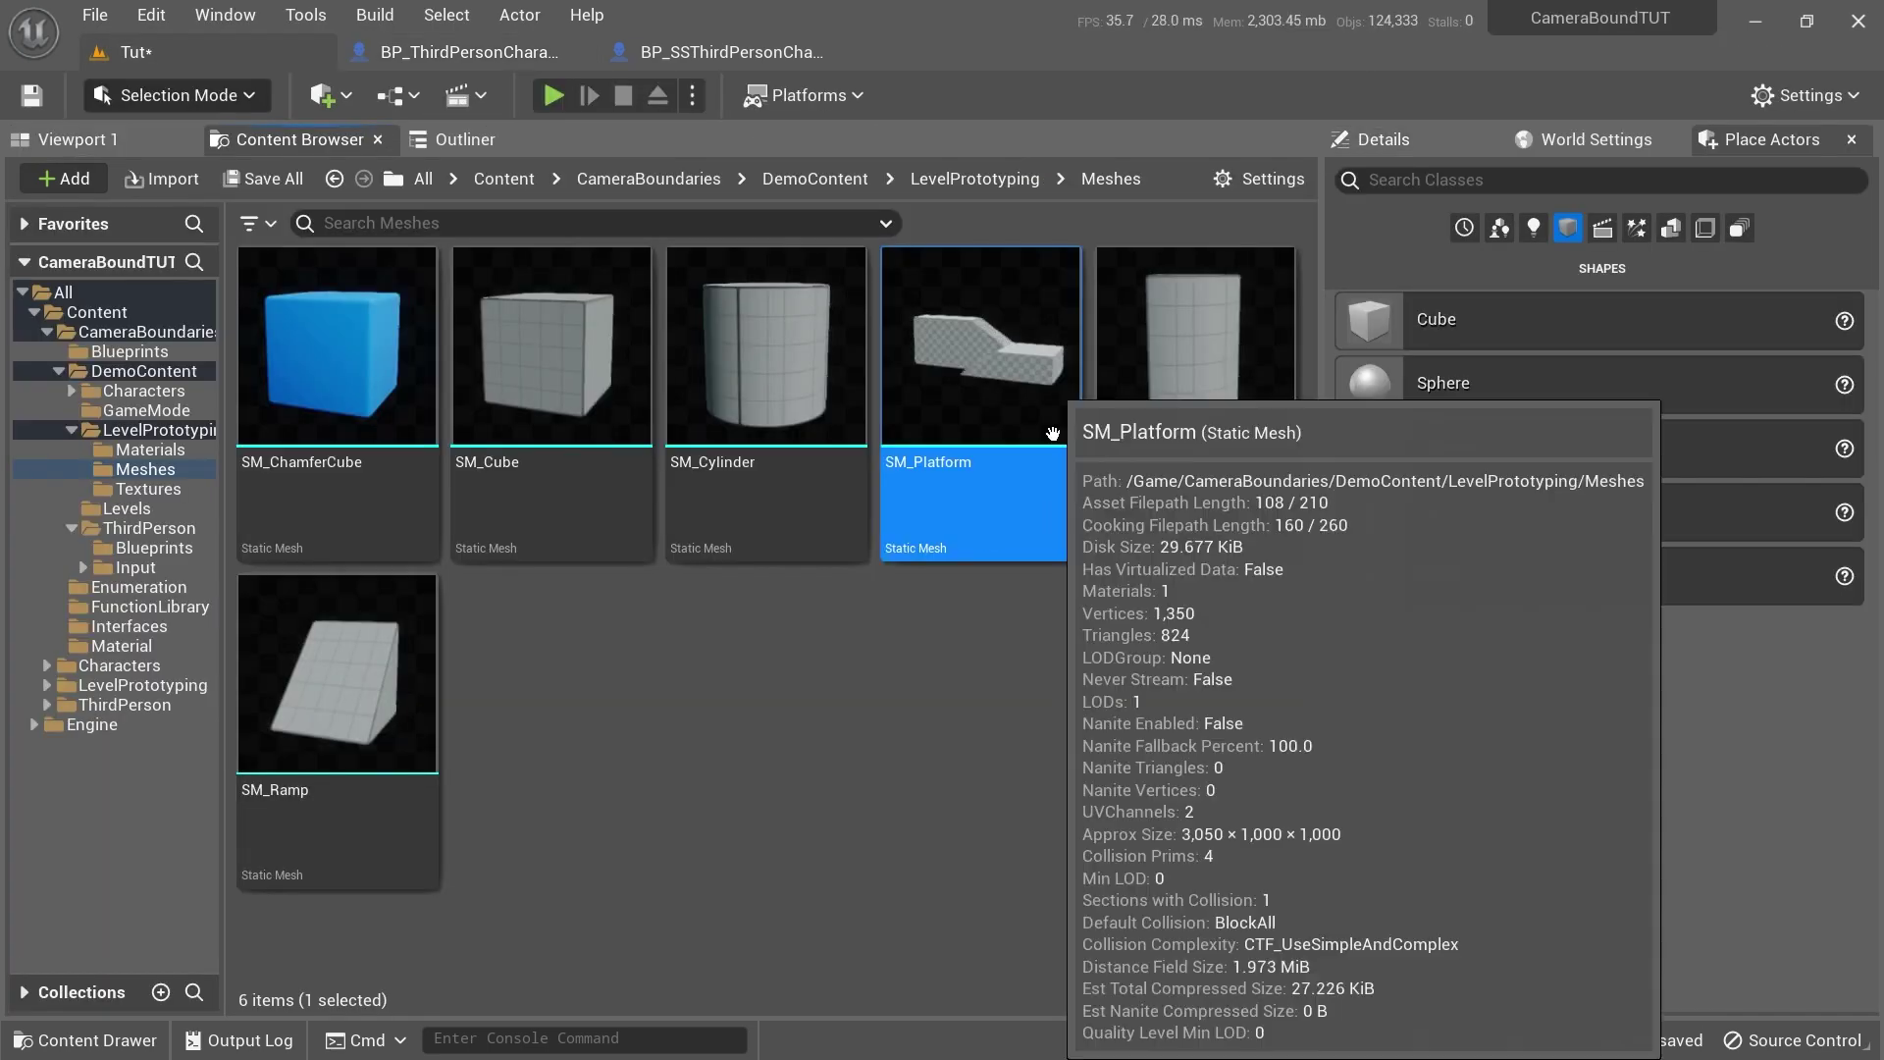
Drop an SM_Platform mesh onto the floor of the Tut level
{"action": "left_click_drag", "start_coordinate": [977, 353], "coordinate": [138, 139]}
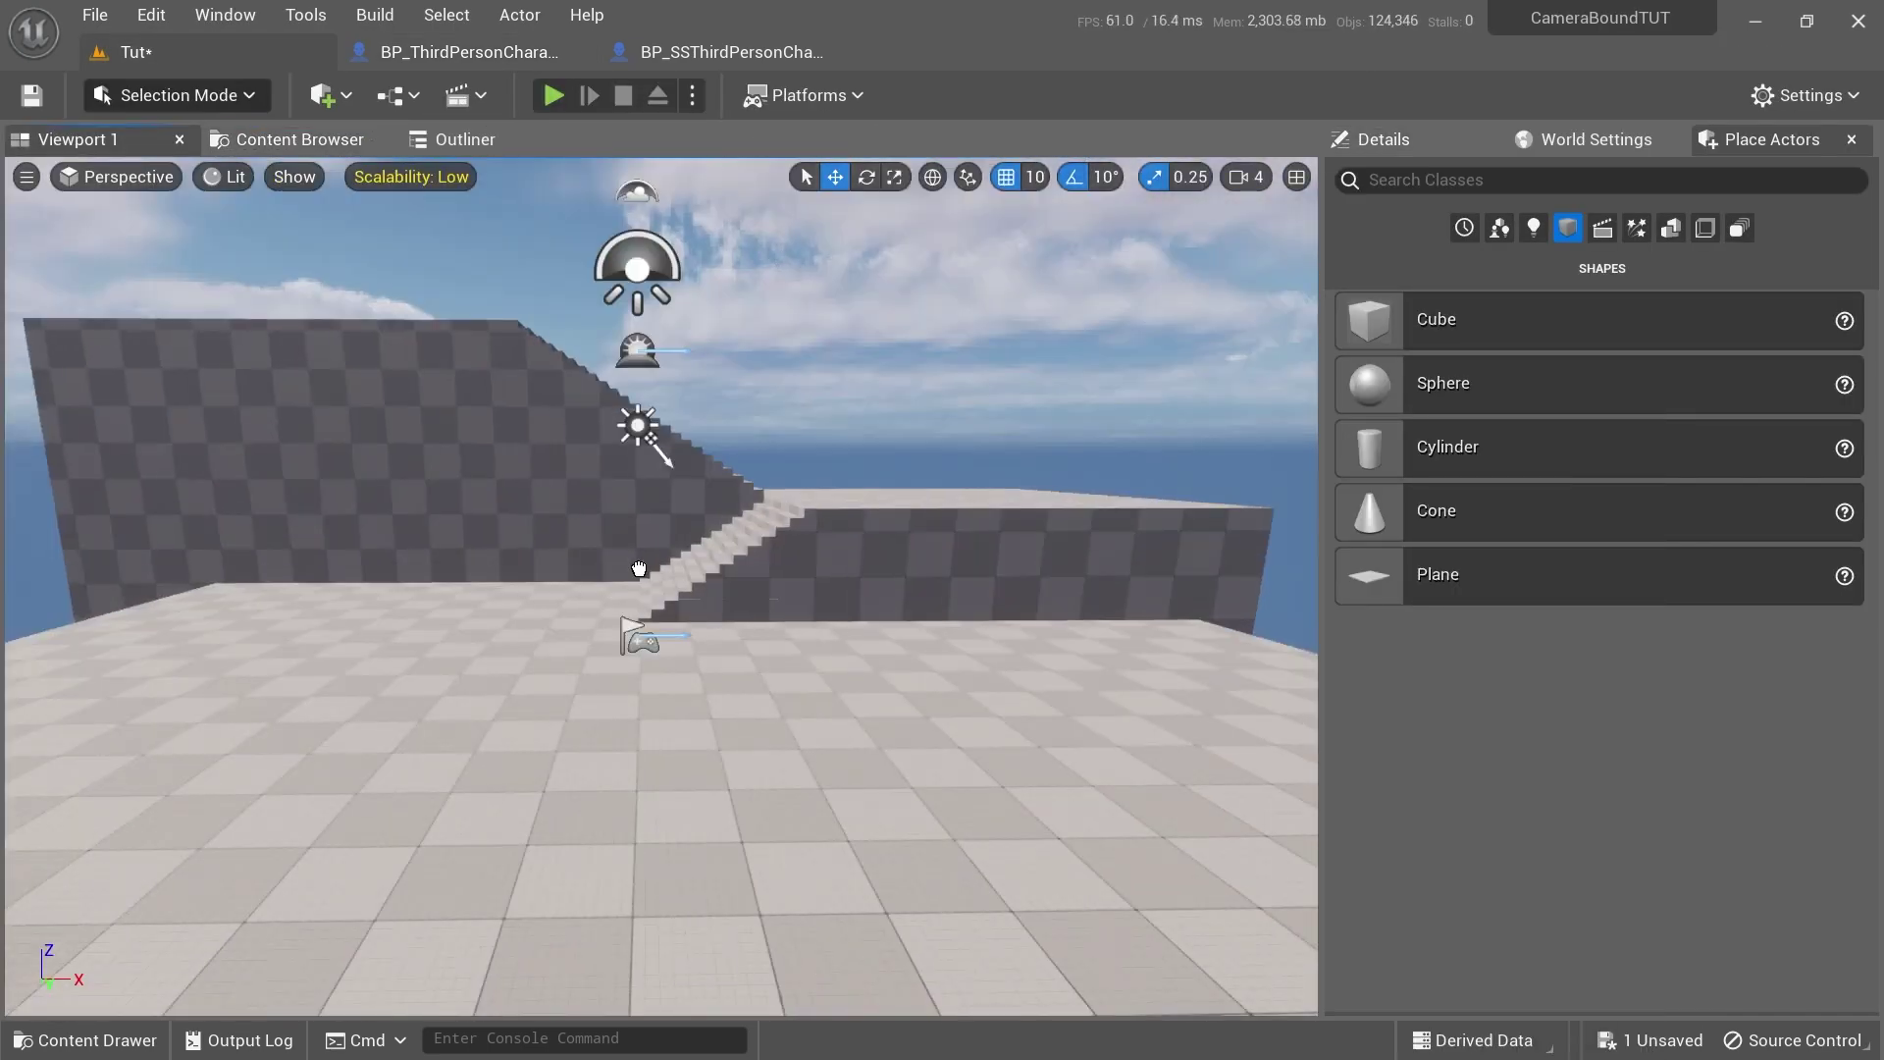
{"action": "mouse_move", "coordinate": [138, 138]}
{"action": "left_mouse_down"}
{"action": "mouse_move", "coordinate": [644, 605]}
{"action": "mouse_move", "coordinate": [640, 628]}
{"action": "left_mouse_up"}
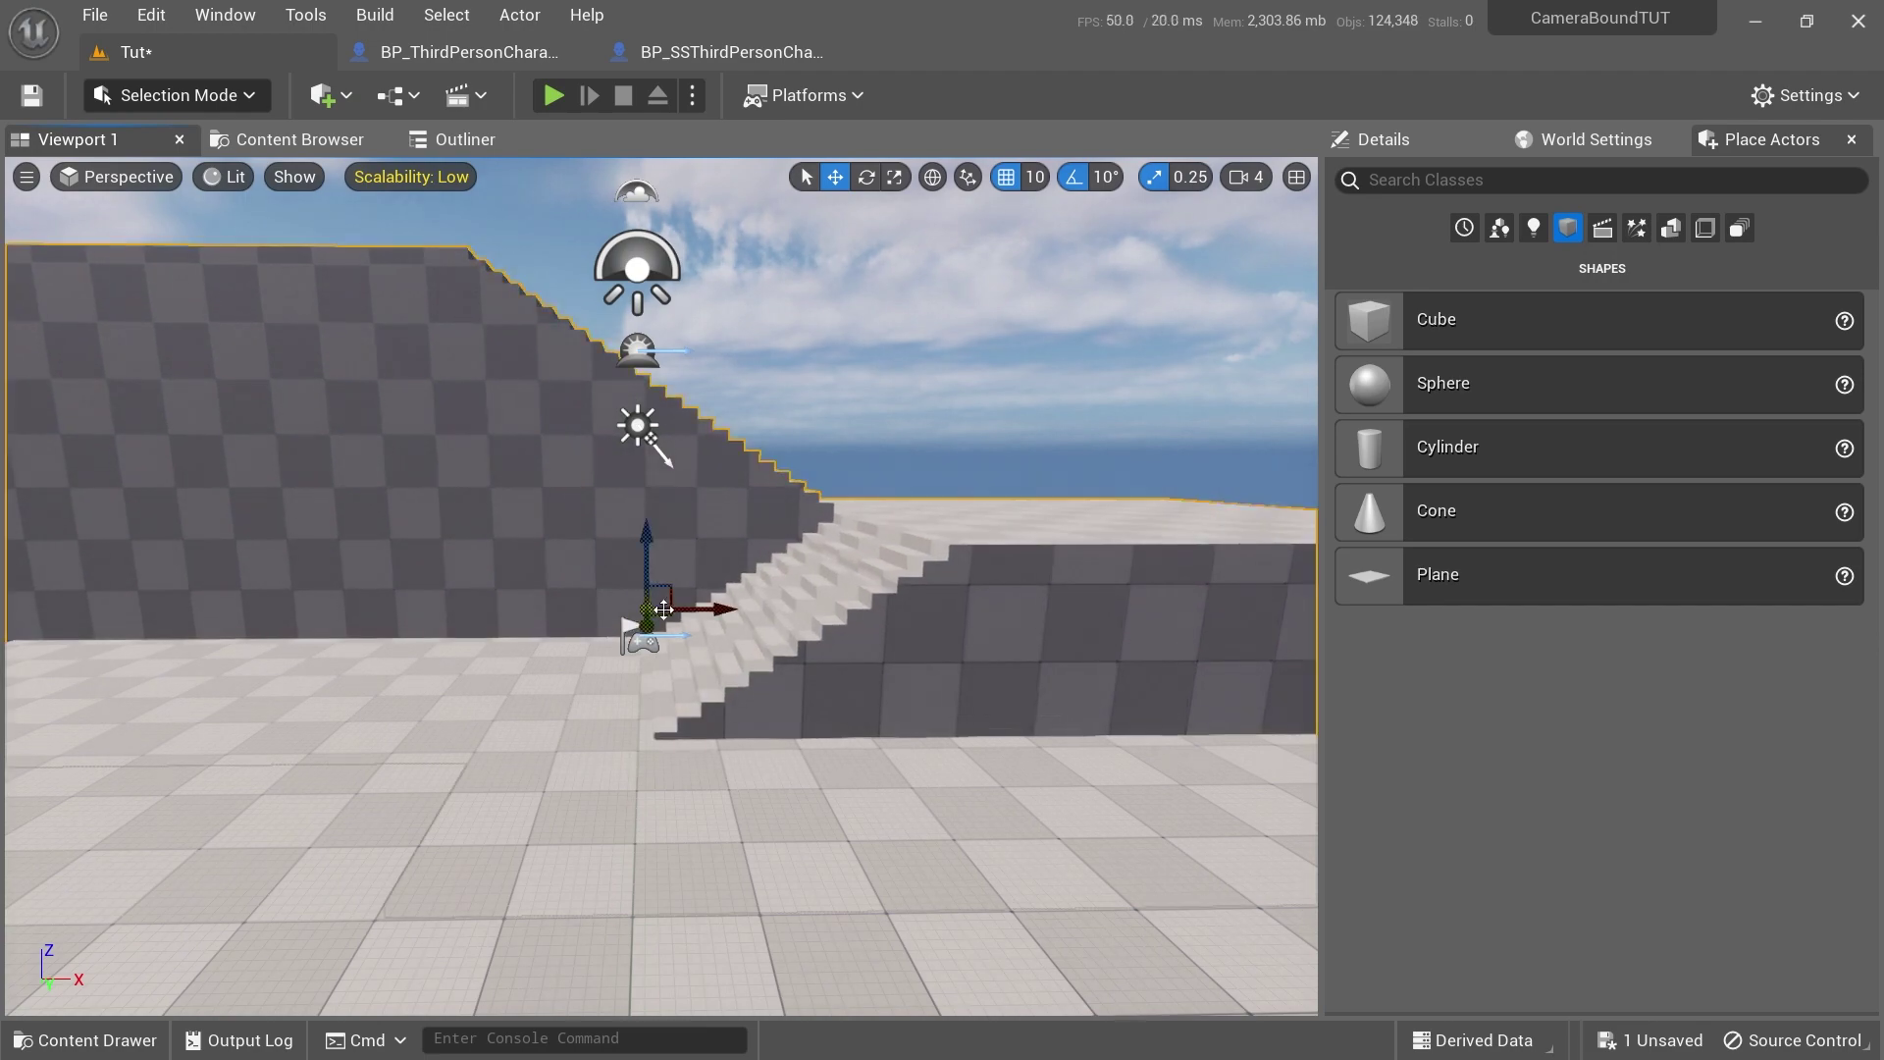
{"action": "right_click_drag", "start_coordinate": [640, 628], "coordinate": [640, 608]}
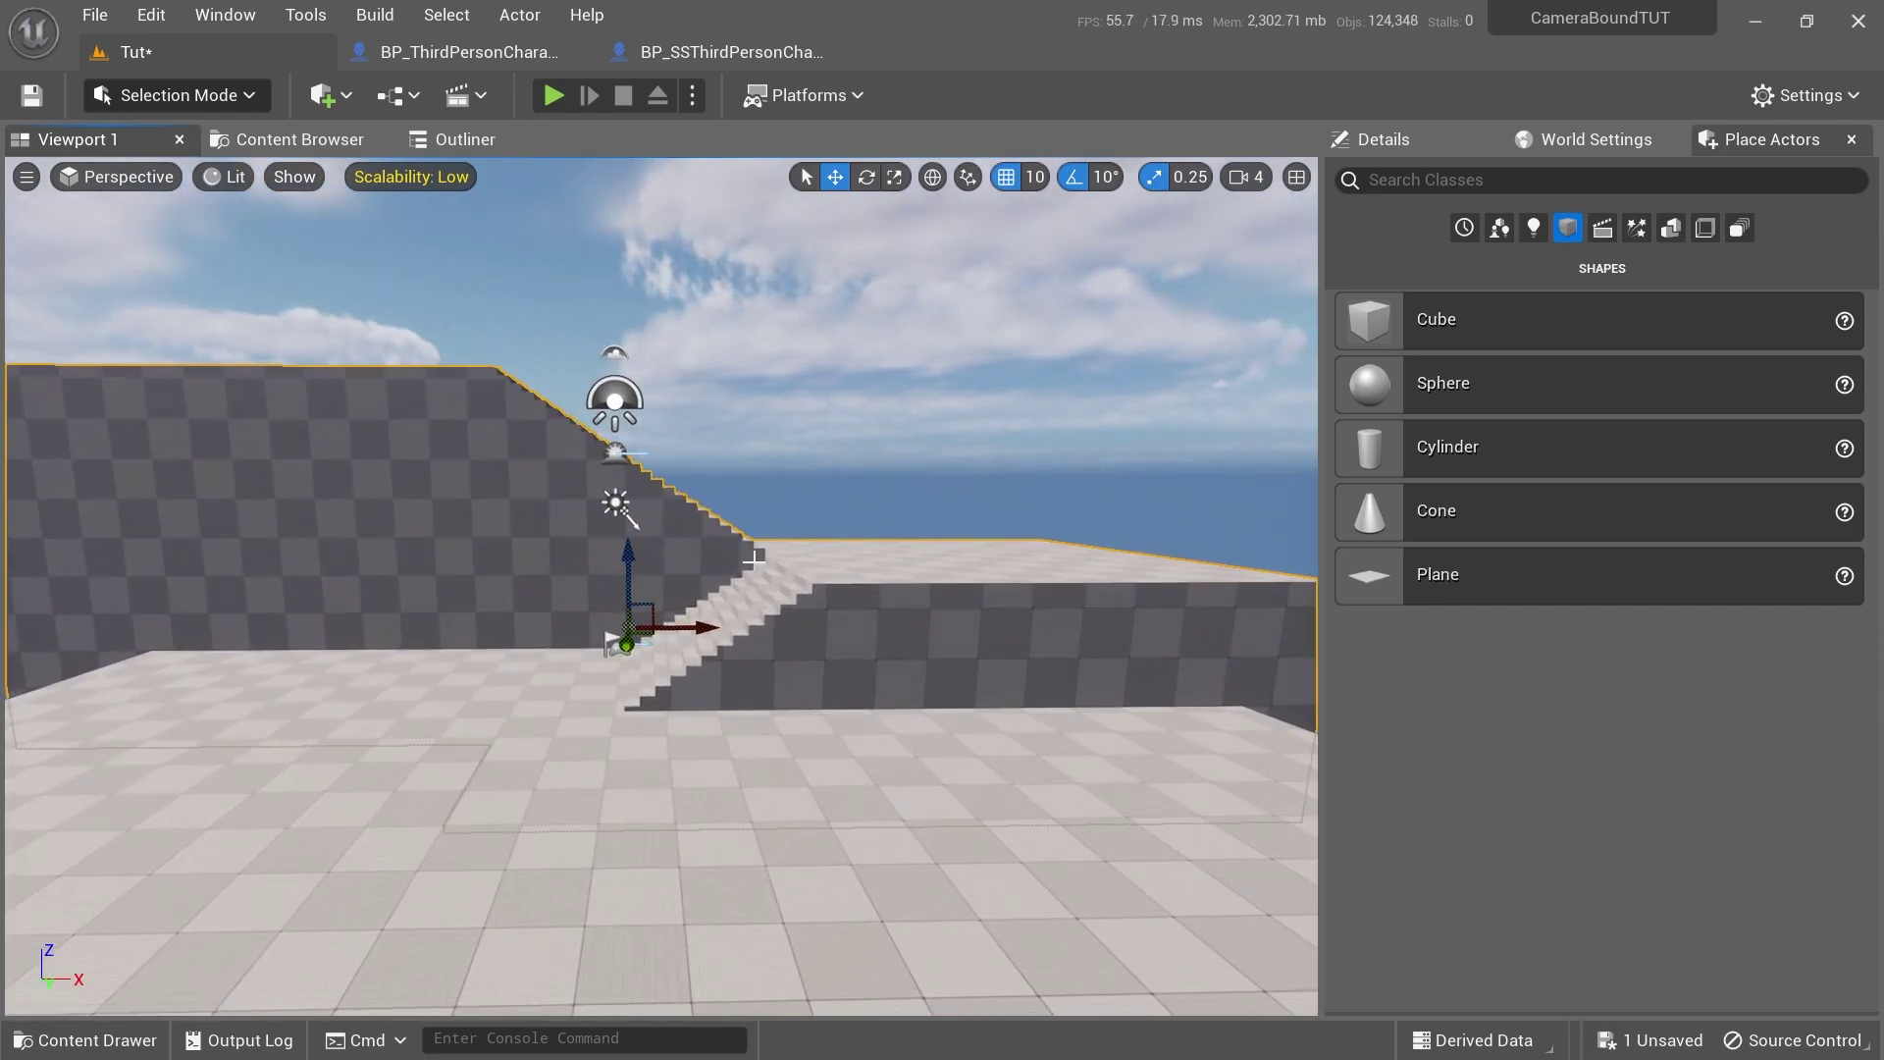
Place a BP_SSBoundaryBox on the floor beside the platform
{"action": "left_click", "coordinate": [299, 139]}
{"action": "mouse_move", "coordinate": [334, 373]}
{"action": "left_mouse_down"}
{"action": "mouse_move", "coordinate": [209, 169]}
{"action": "mouse_move", "coordinate": [206, 679]}
{"action": "mouse_move", "coordinate": [126, 719]}
{"action": "left_mouse_up"}
{"action": "right_click_drag", "start_coordinate": [126, 718], "coordinate": [294, 706]}
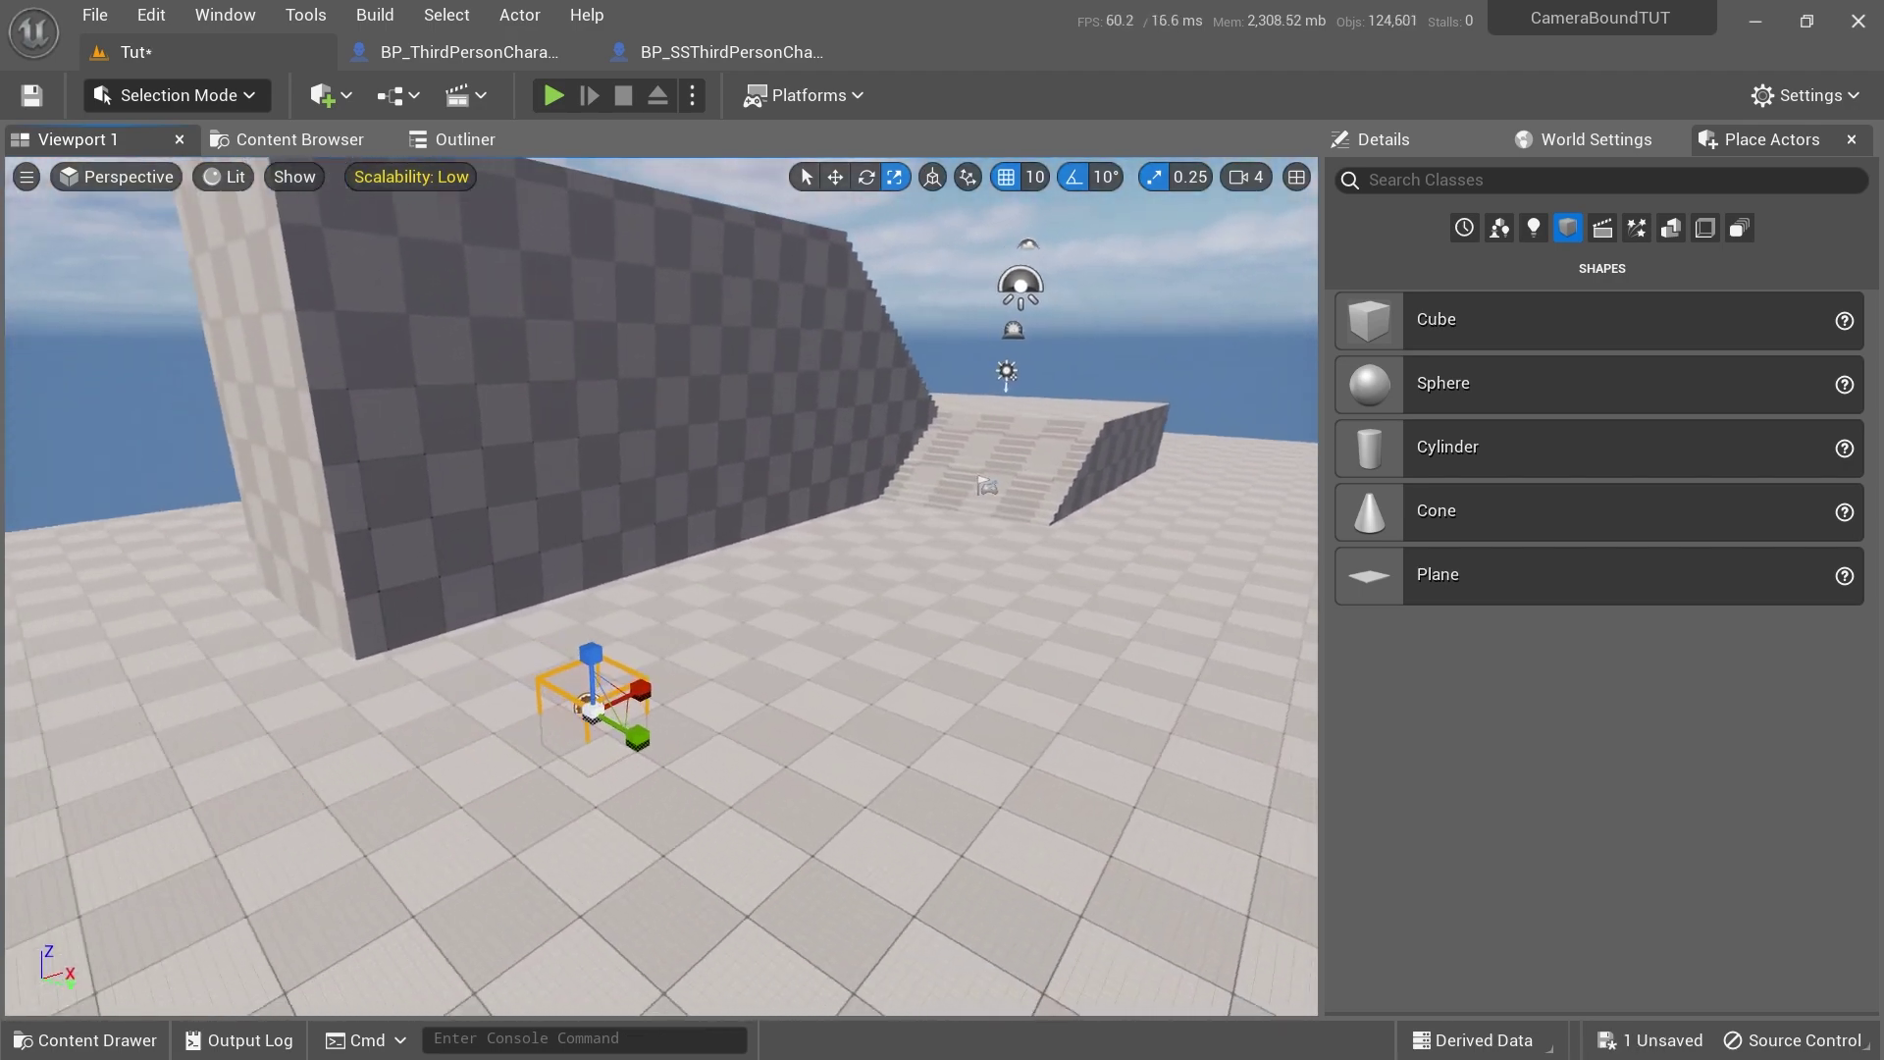
Frame, scale and position the boundary box as a wall beside the platform
{"action": "key", "text": "w"}
{"action": "key", "text": "f"}
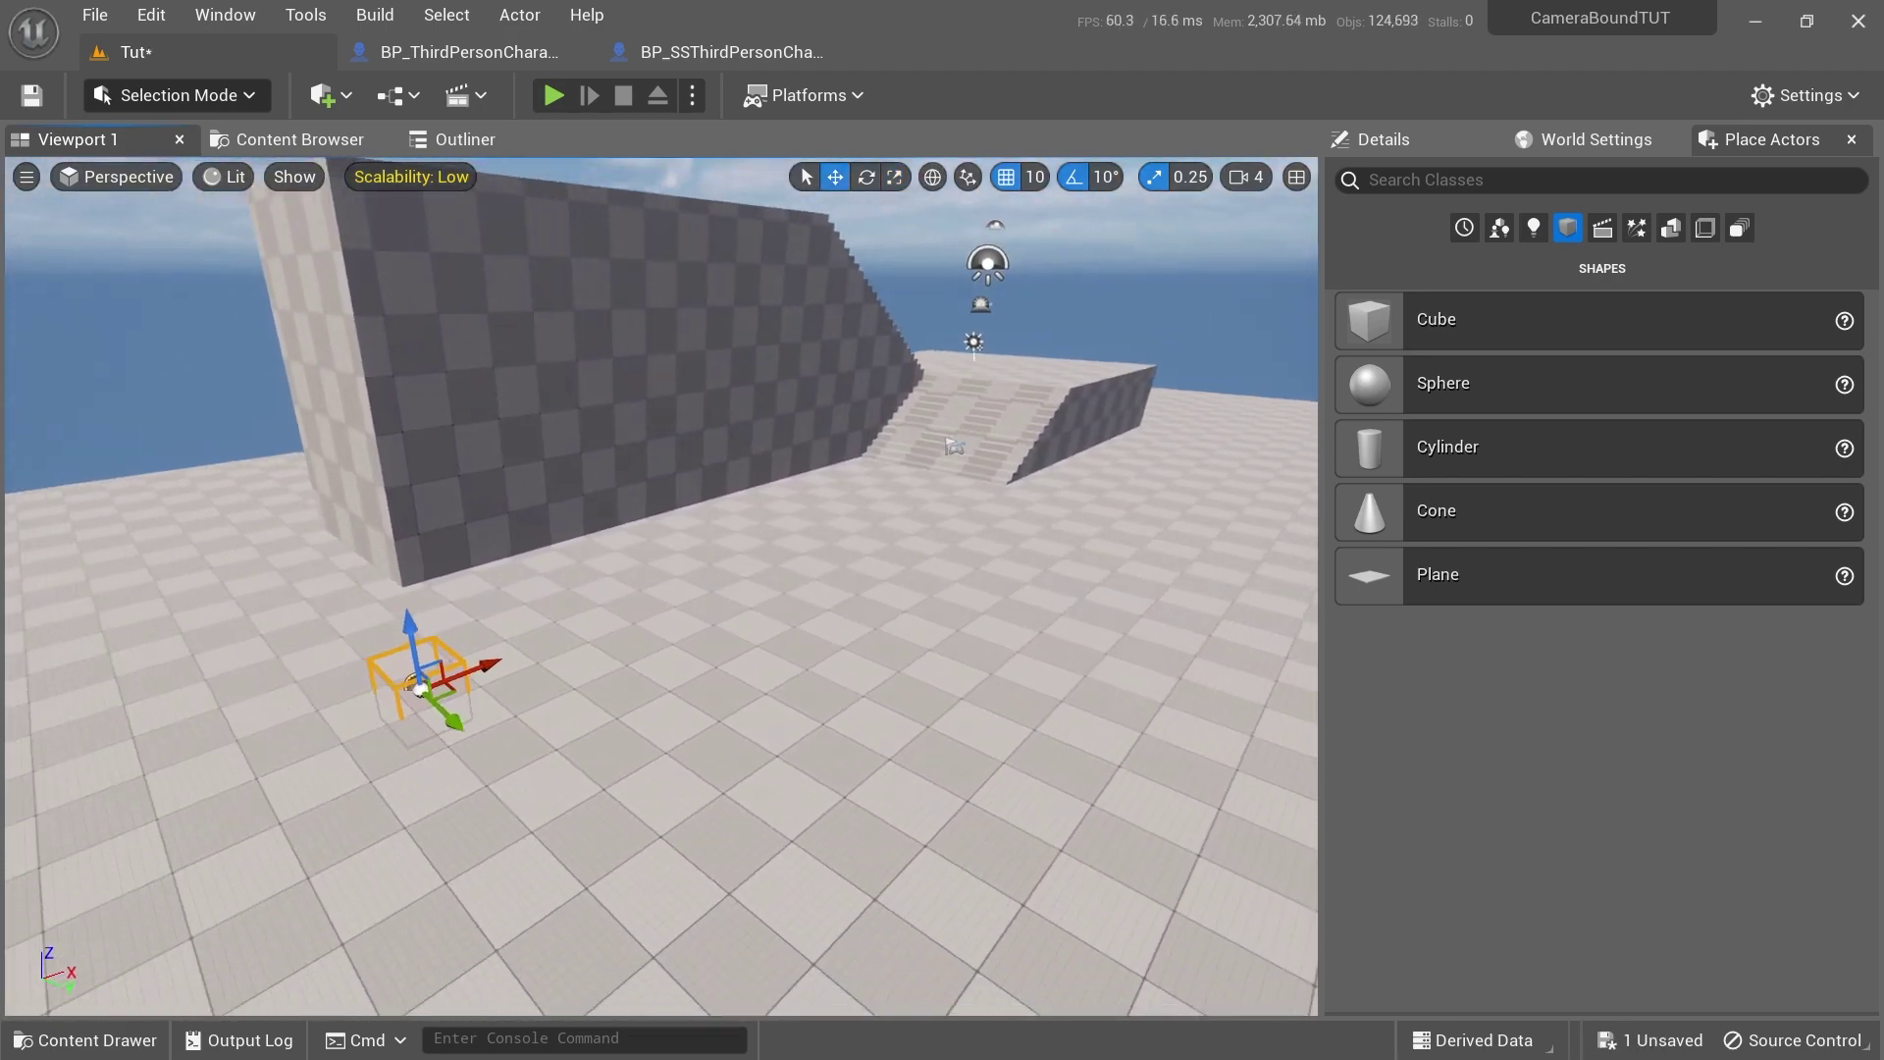
{"action": "key", "text": "r"}
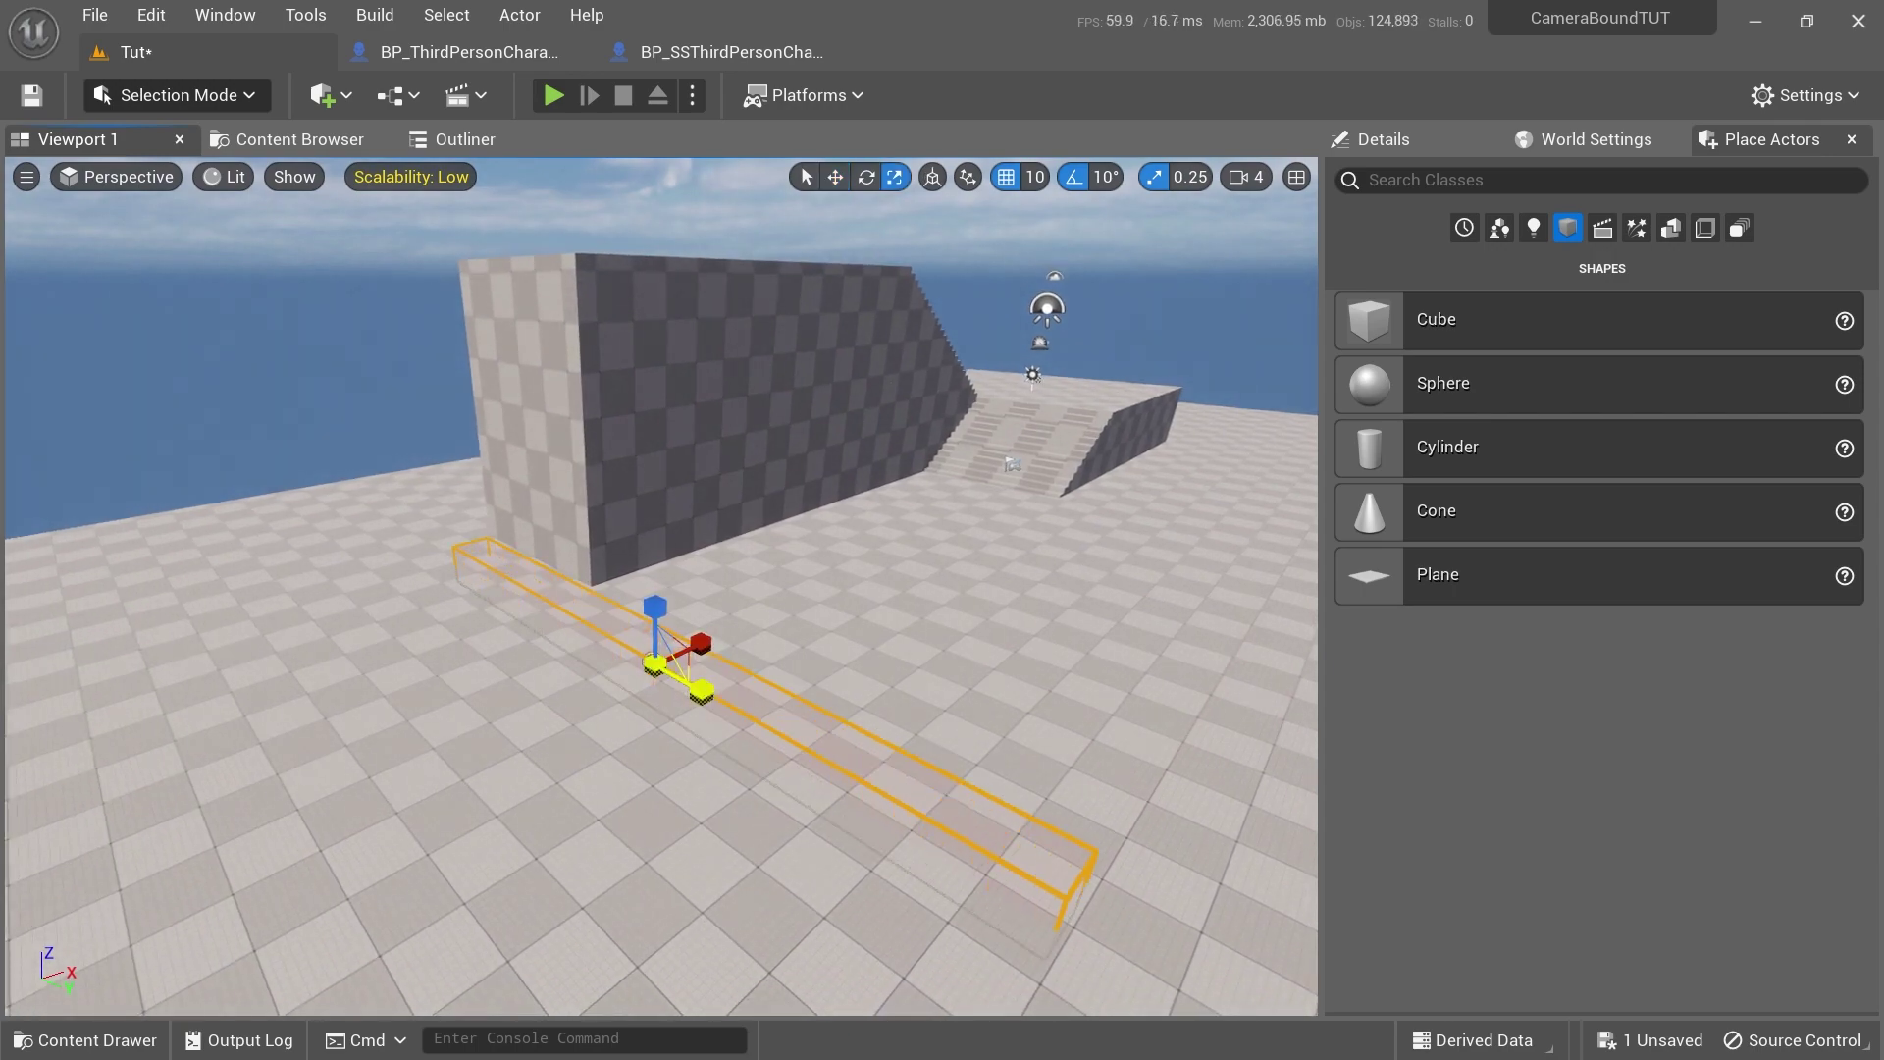
{"action": "key", "text": "w"}
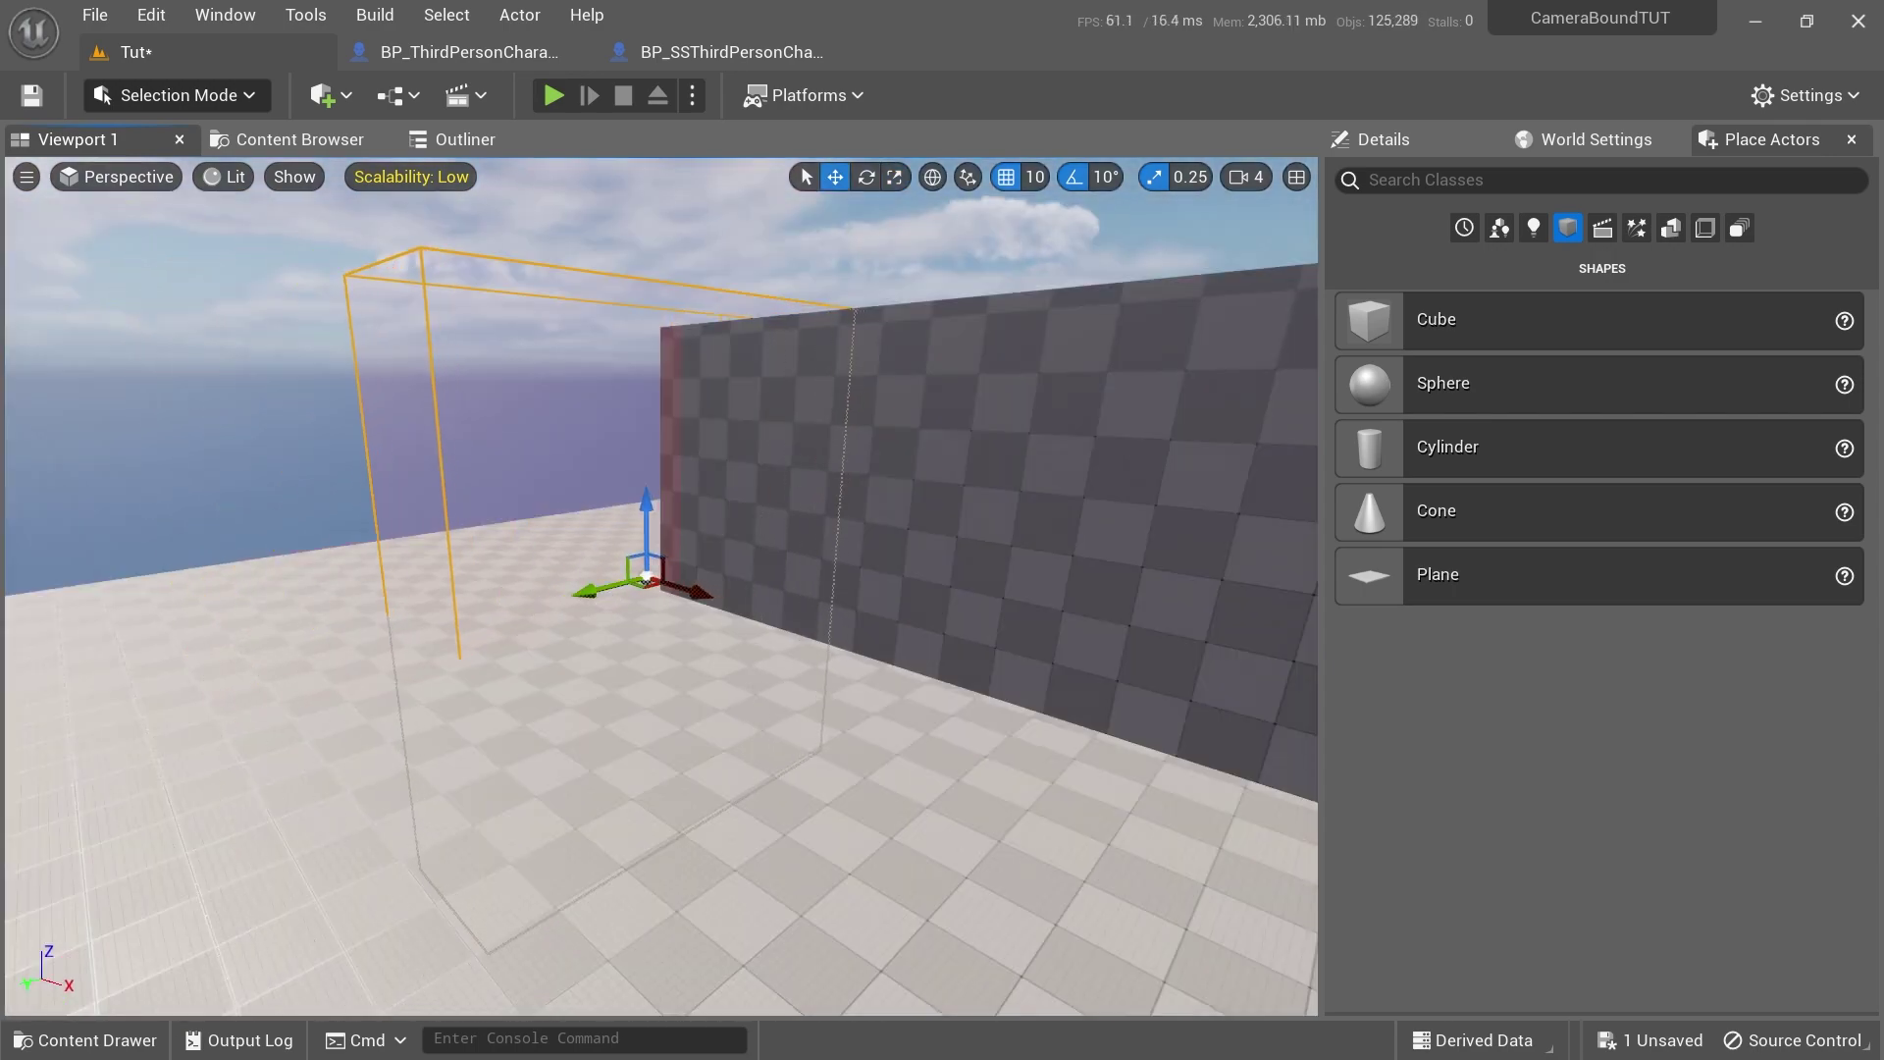
Alt-drag a duplicate boundary box to the platform's right side and check the left and right boxes
{"action": "right_click_drag", "start_coordinate": [383, 553], "coordinate": [383, 553]}
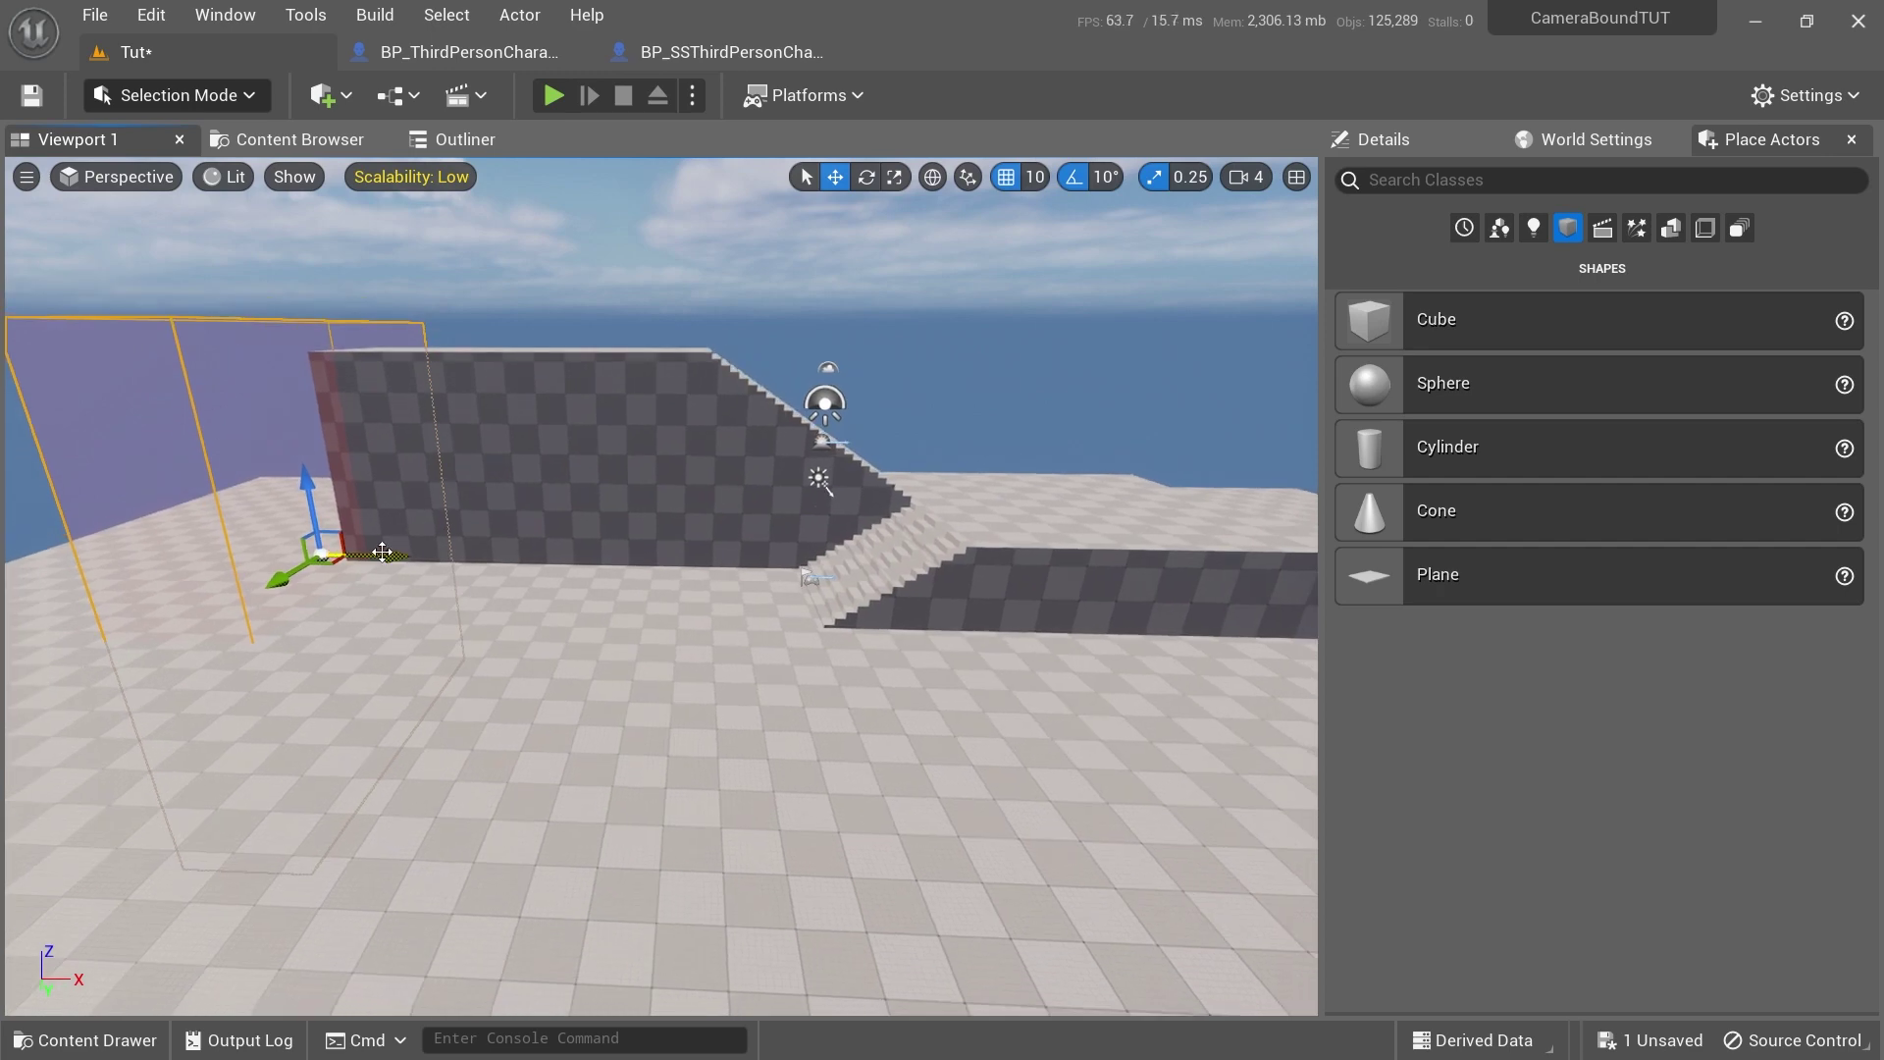
{"action": "left_click_drag", "start_coordinate": [383, 552], "coordinate": [1263, 677], "text": "alt"}
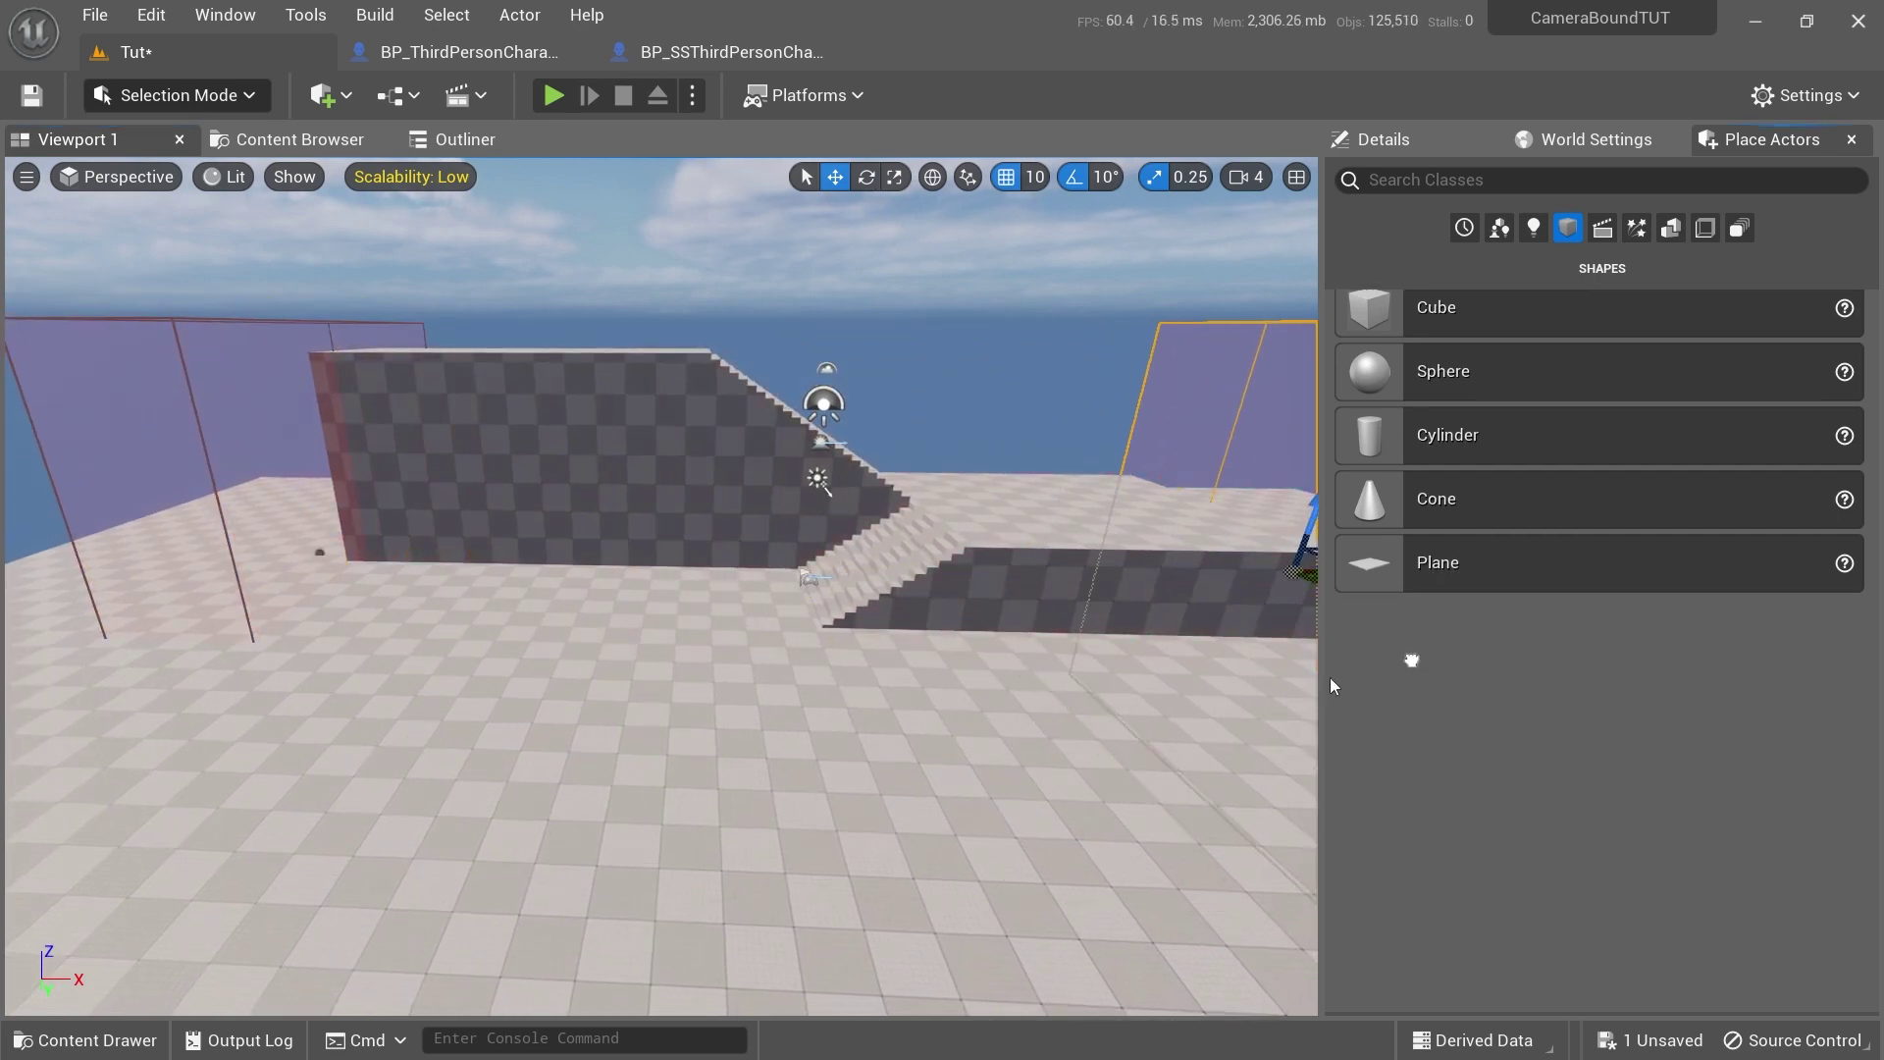
{"action": "key", "text": "f"}
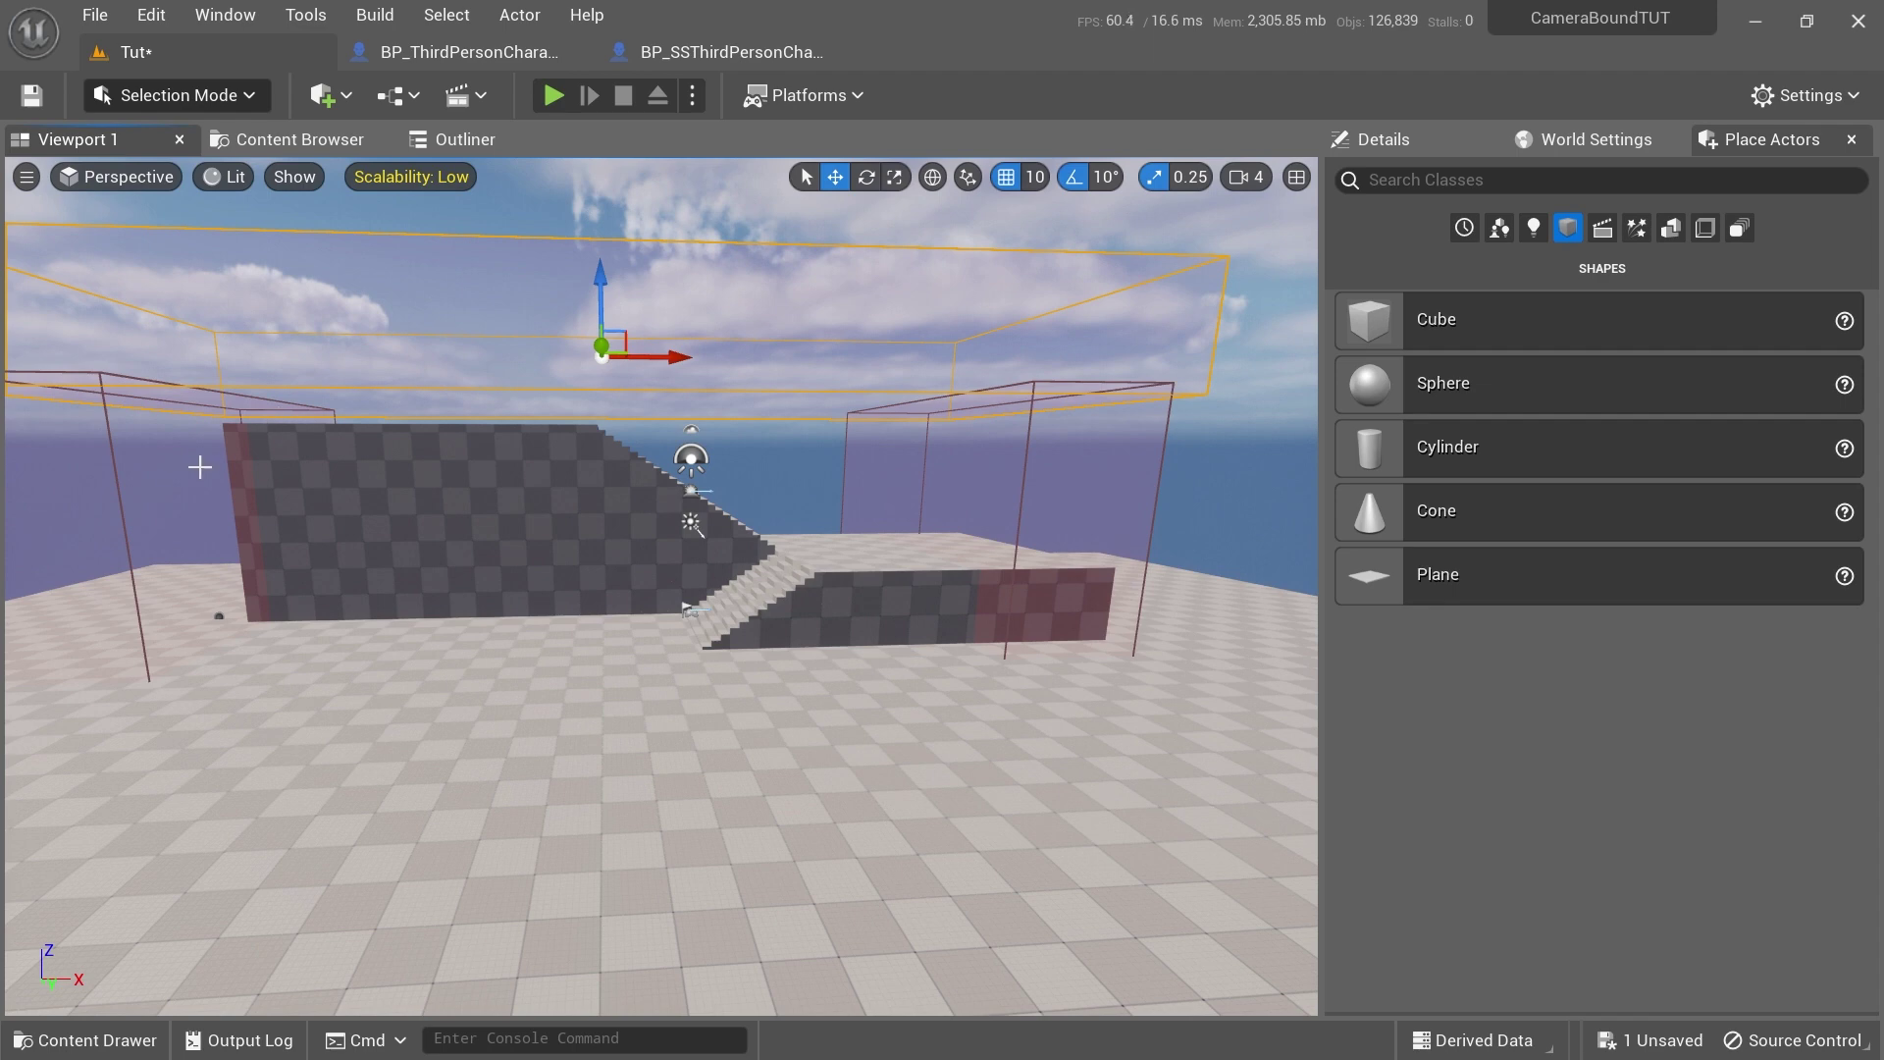
{"action": "left_click", "coordinate": [203, 393]}
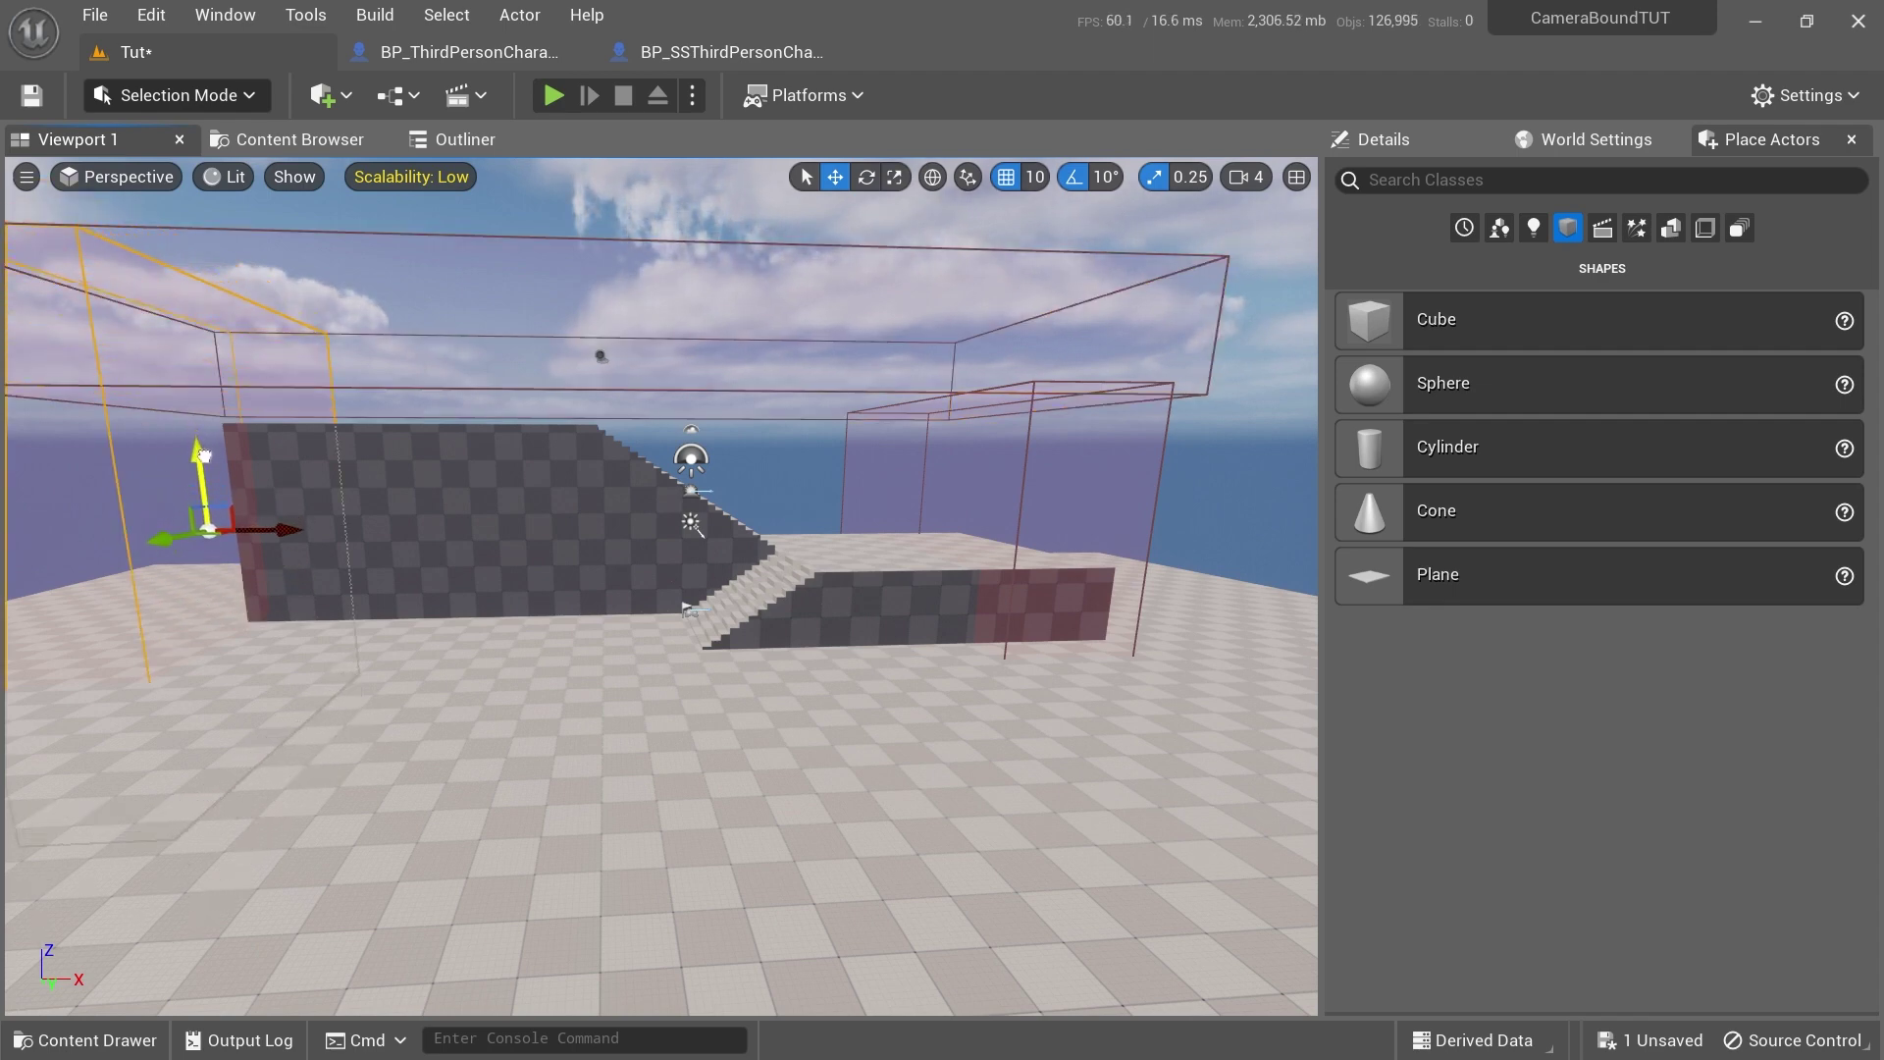
{"action": "left_click", "coordinate": [1034, 484]}
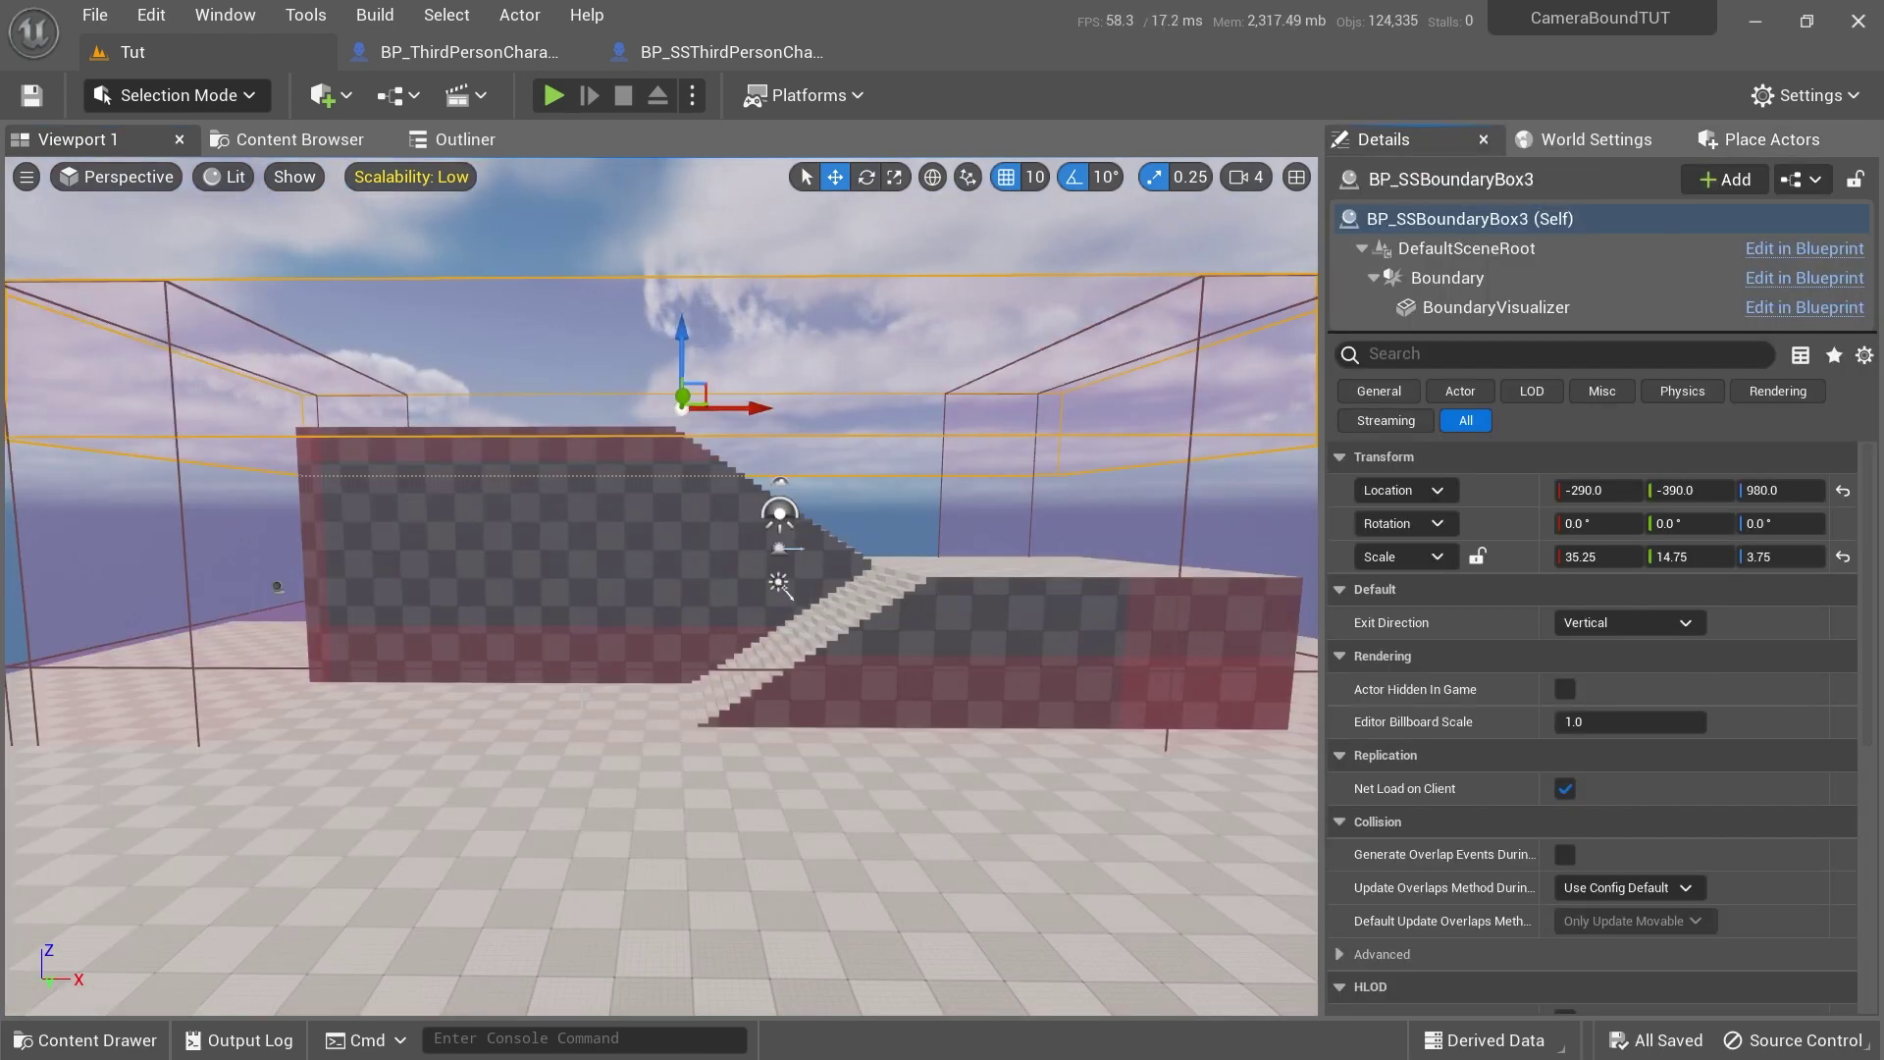
Set the left boundary box's exit direction to Horizontal
{"action": "left_click", "coordinate": [552, 673]}
{"action": "left_click", "coordinate": [278, 587]}
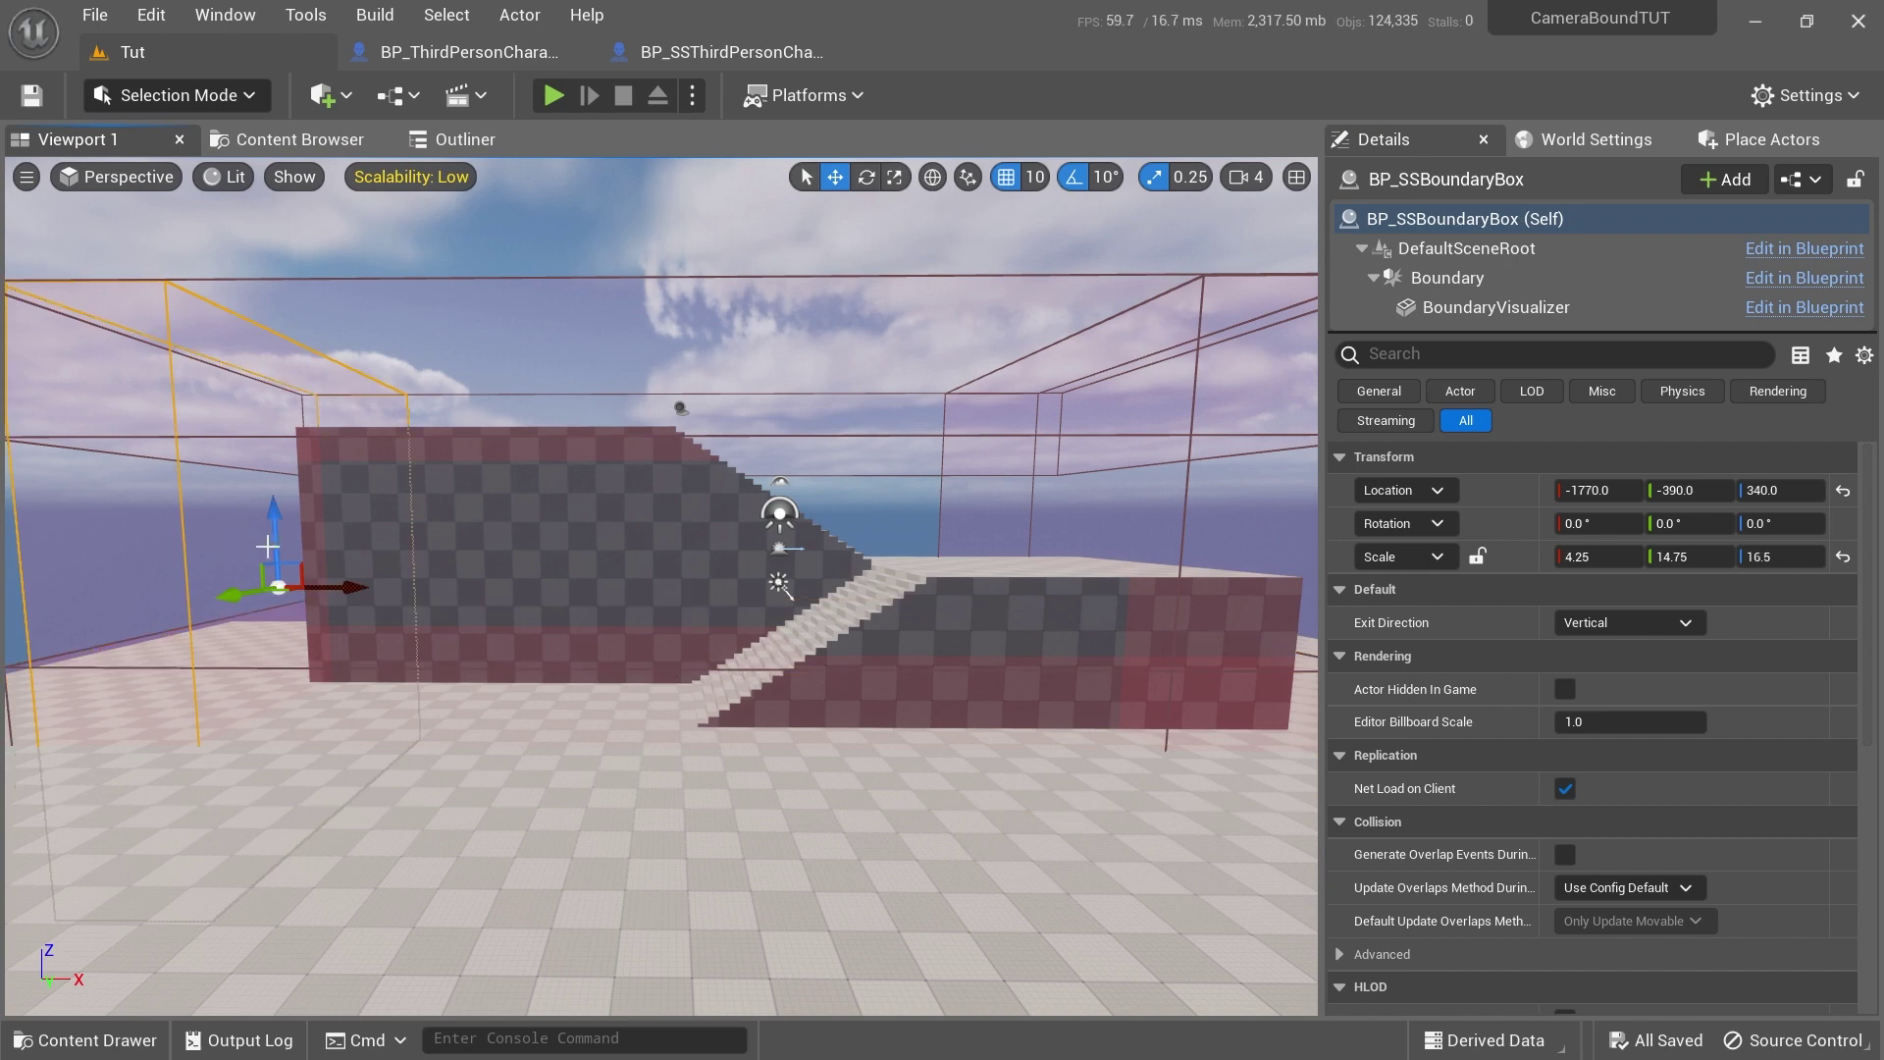
{"action": "left_click", "coordinate": [1588, 622]}
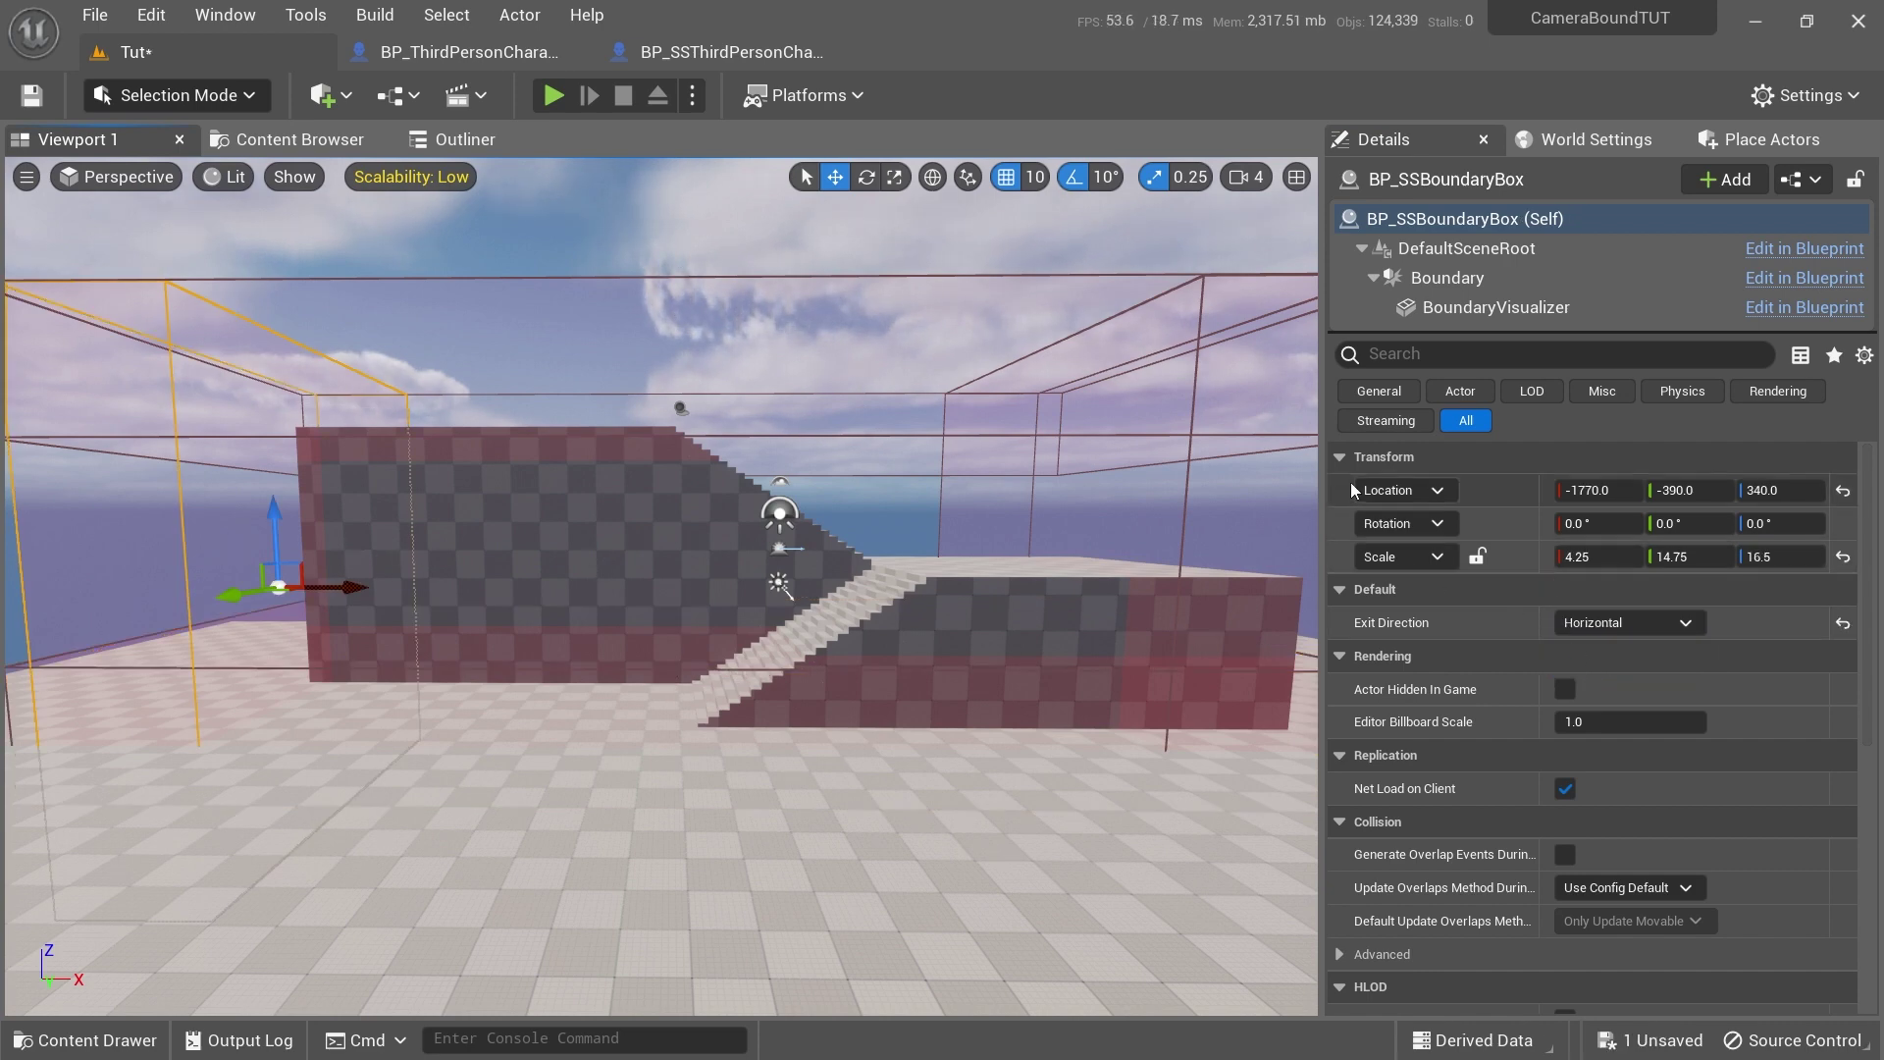
Set the second boundary box's exit direction to Horizontal and search Place Actors for 'block'
{"action": "left_click", "coordinate": [1085, 587]}
{"action": "left_click", "coordinate": [1620, 622]}
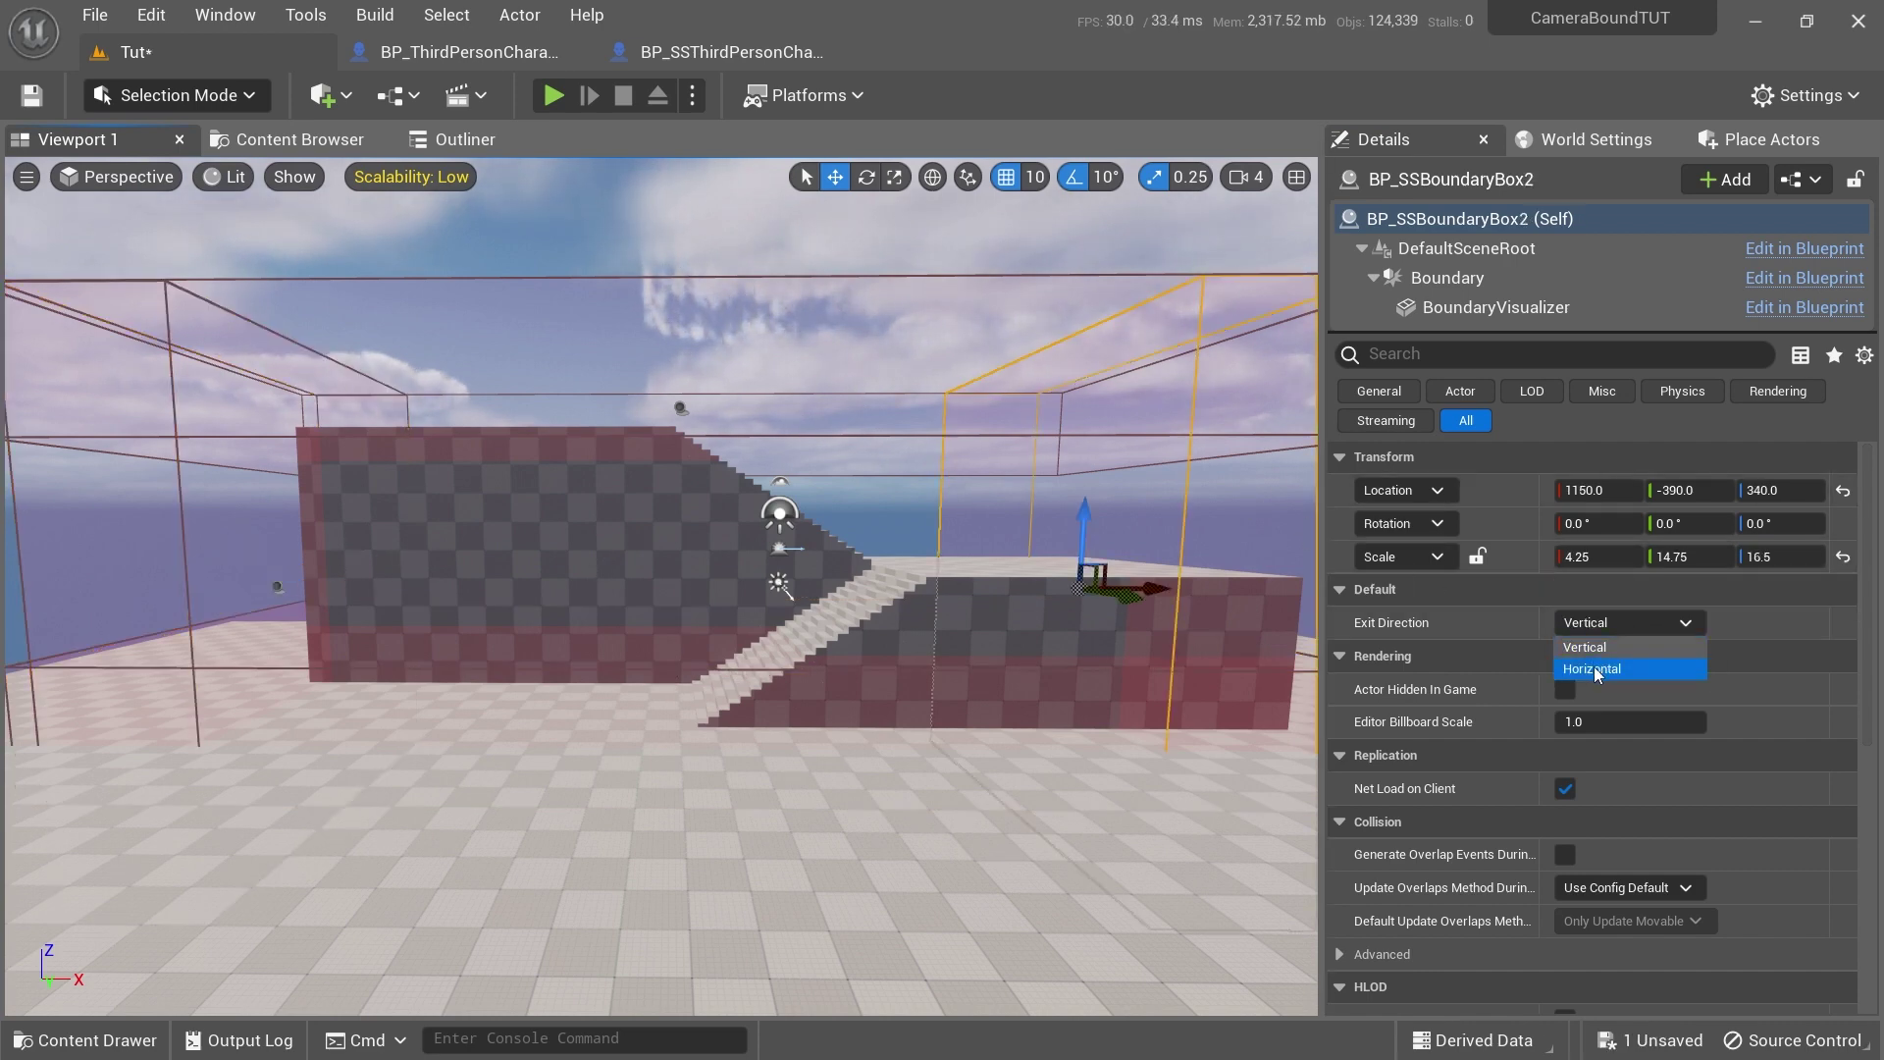
{"action": "scroll", "coordinate": [1168, 628], "scroll_direction": "up", "scroll_amount": 5}
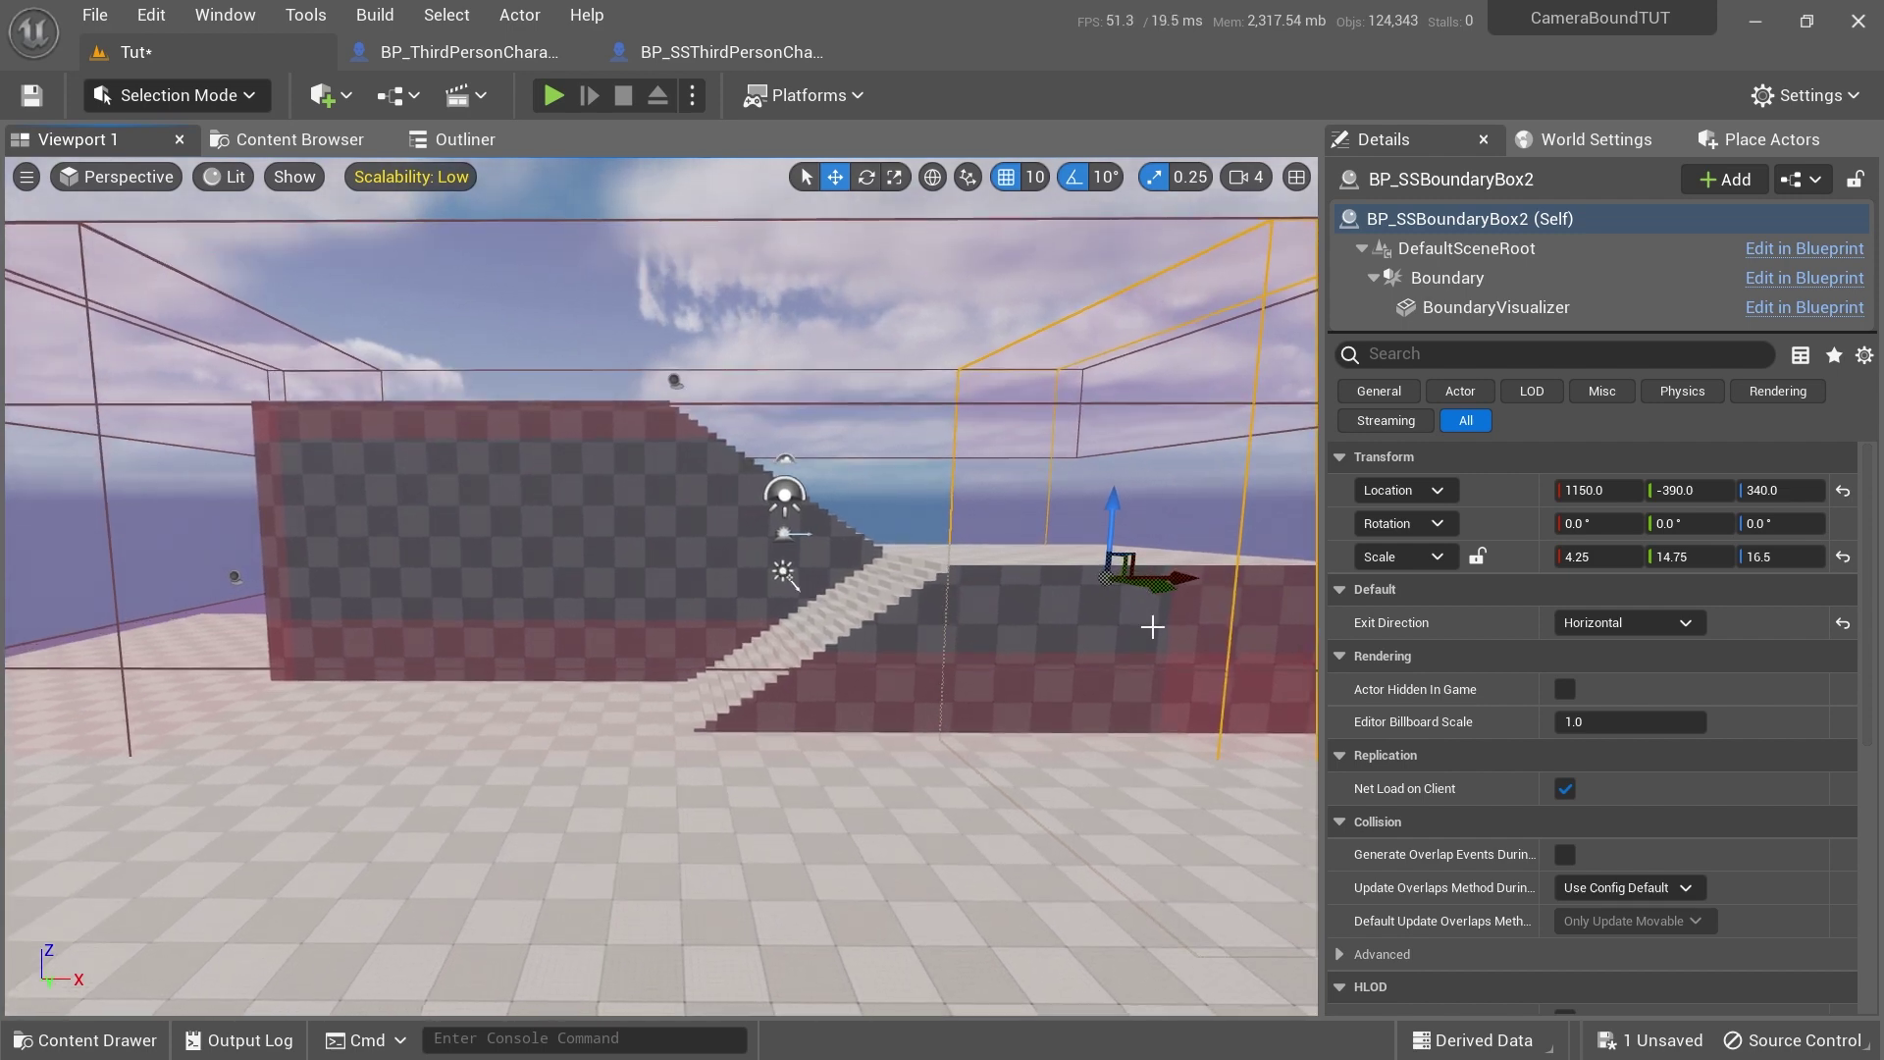
{"action": "scroll", "coordinate": [1148, 604], "scroll_direction": "down", "scroll_amount": 5}
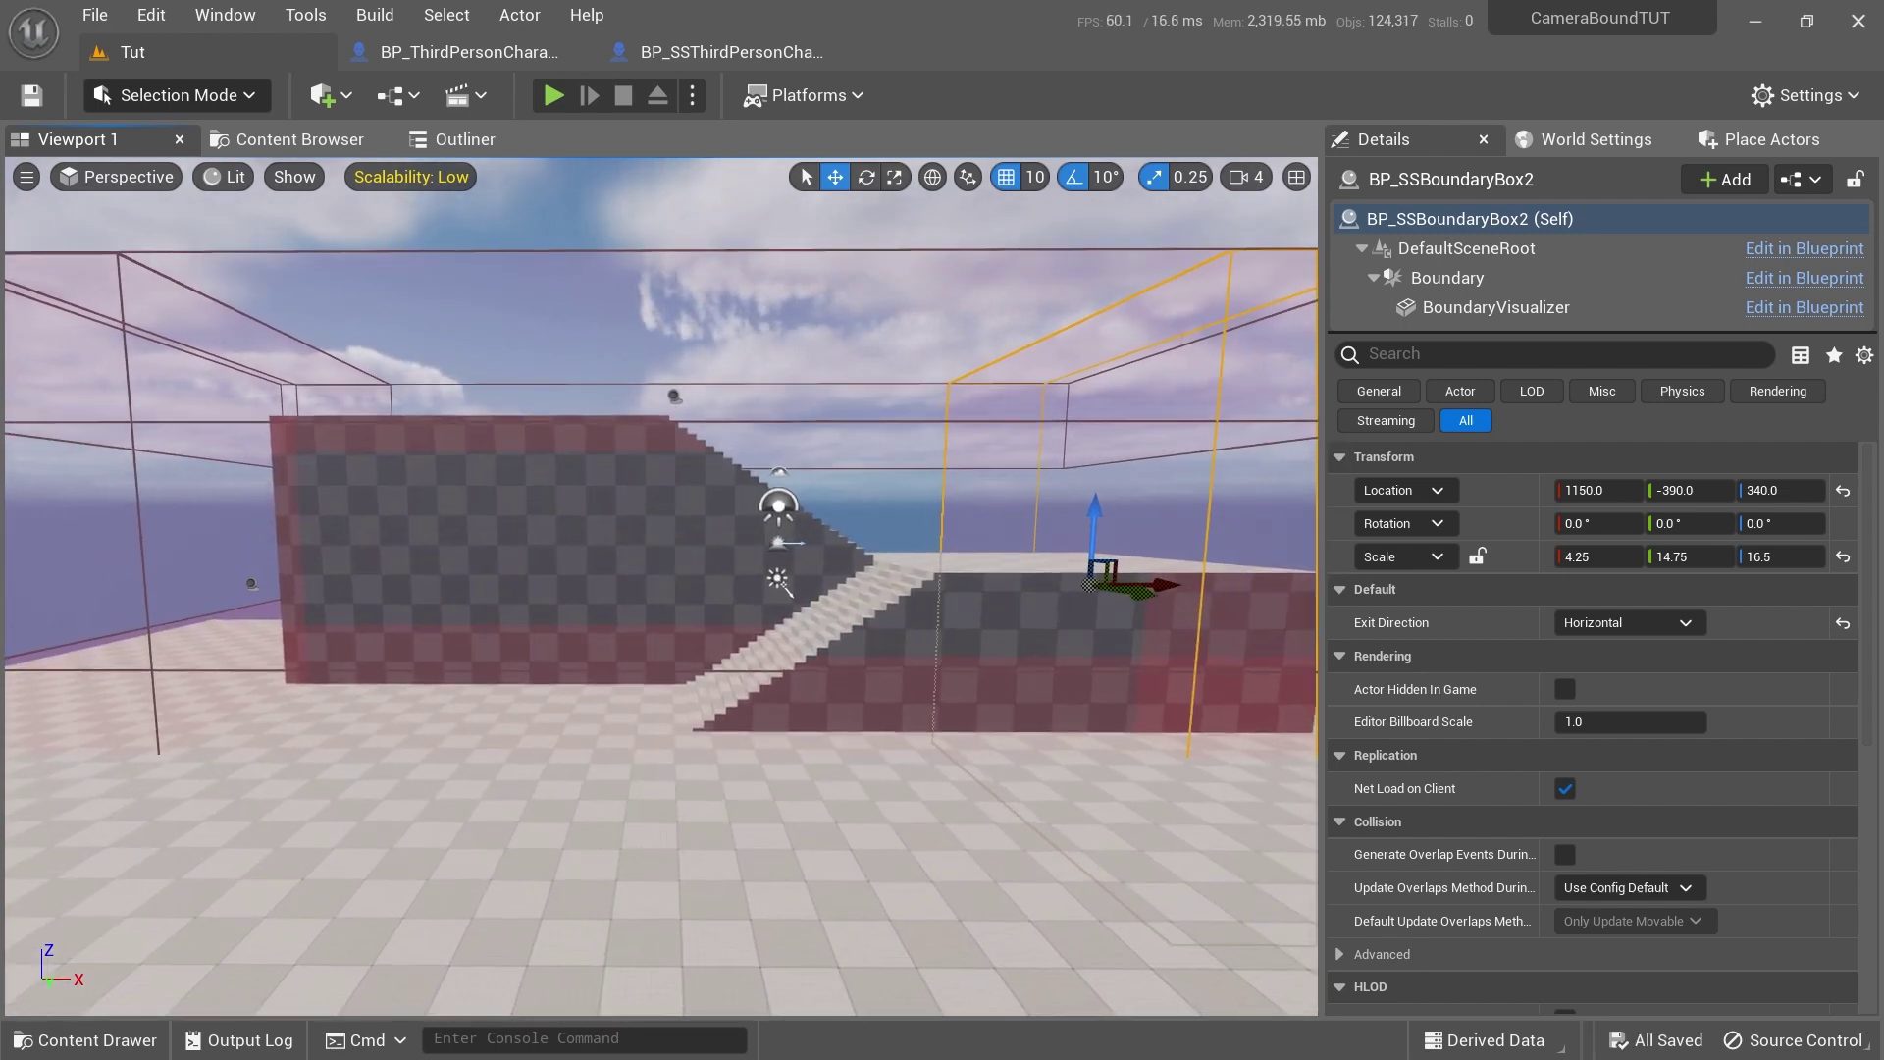
{"action": "left_click", "coordinate": [1718, 147]}
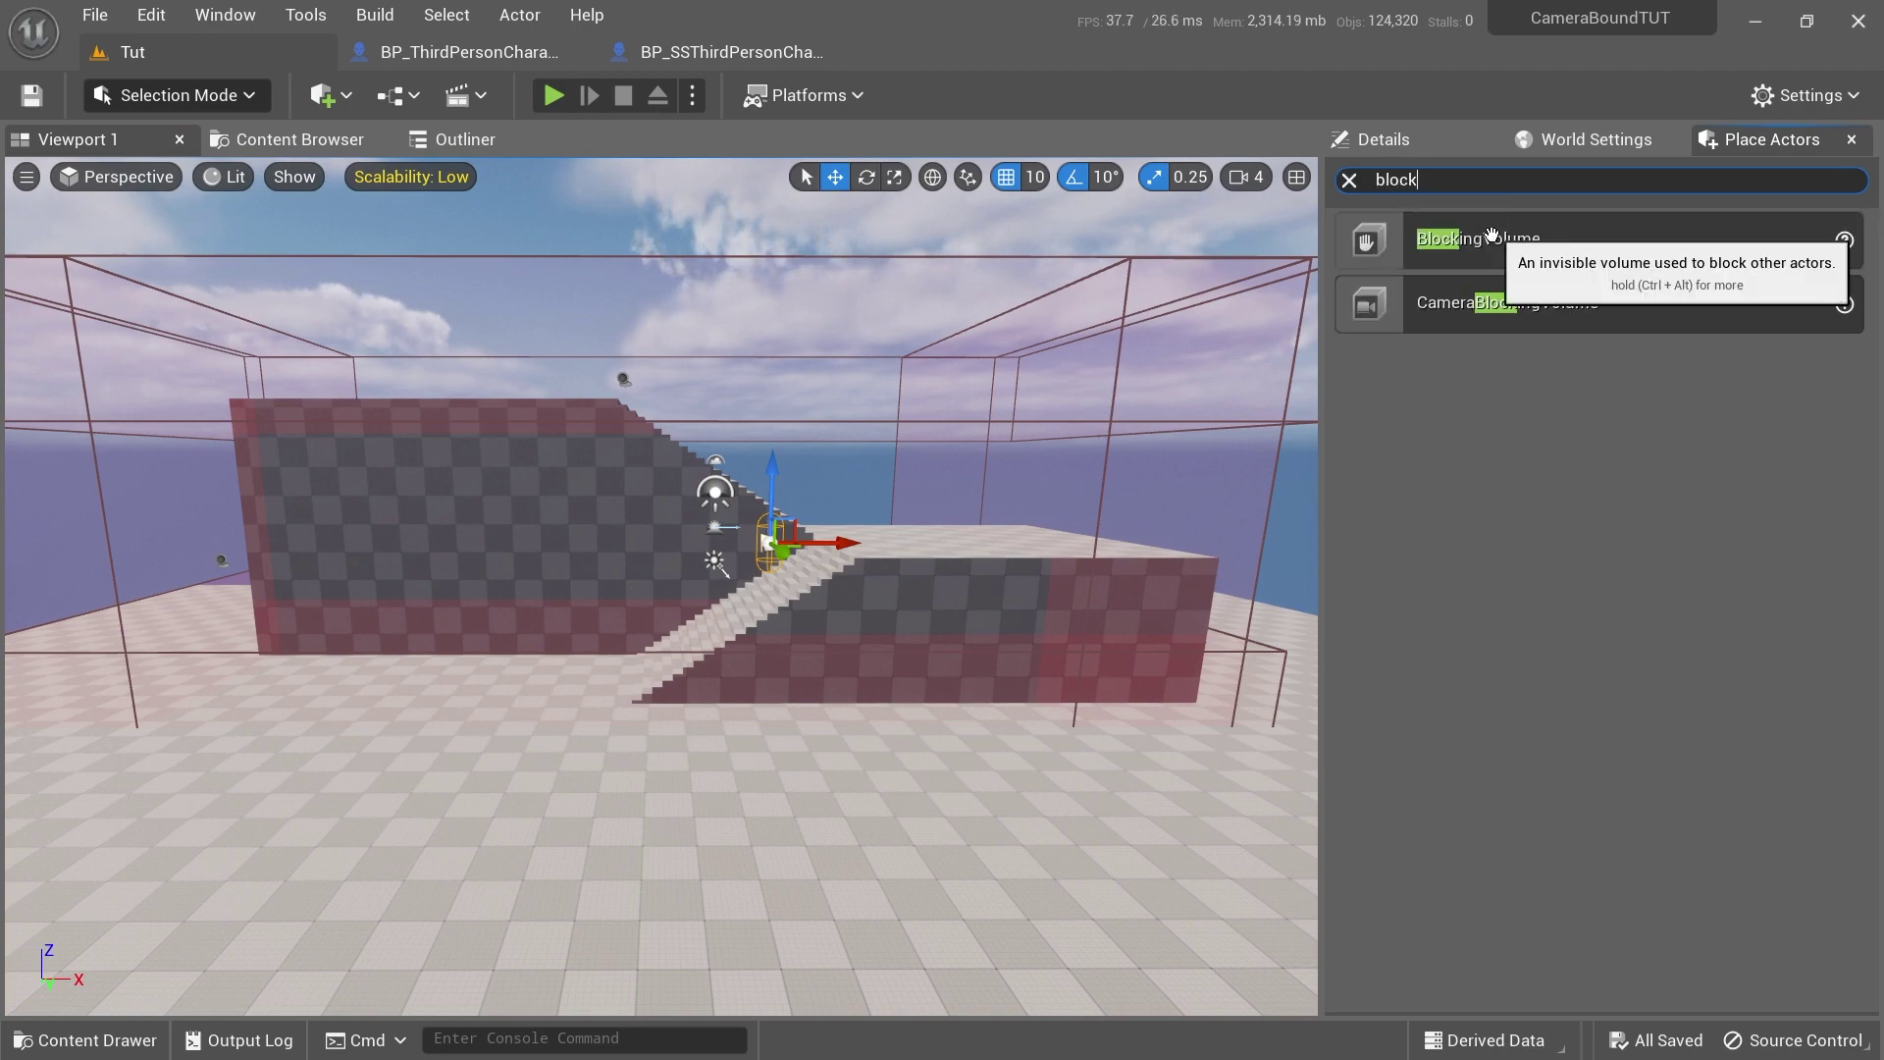
Drop a Blocking Volume from Place Actors into the level near the stairs
{"action": "left_click_drag", "start_coordinate": [1472, 241], "coordinate": [695, 591]}
{"action": "right_click_drag", "start_coordinate": [695, 592], "coordinate": [631, 621]}
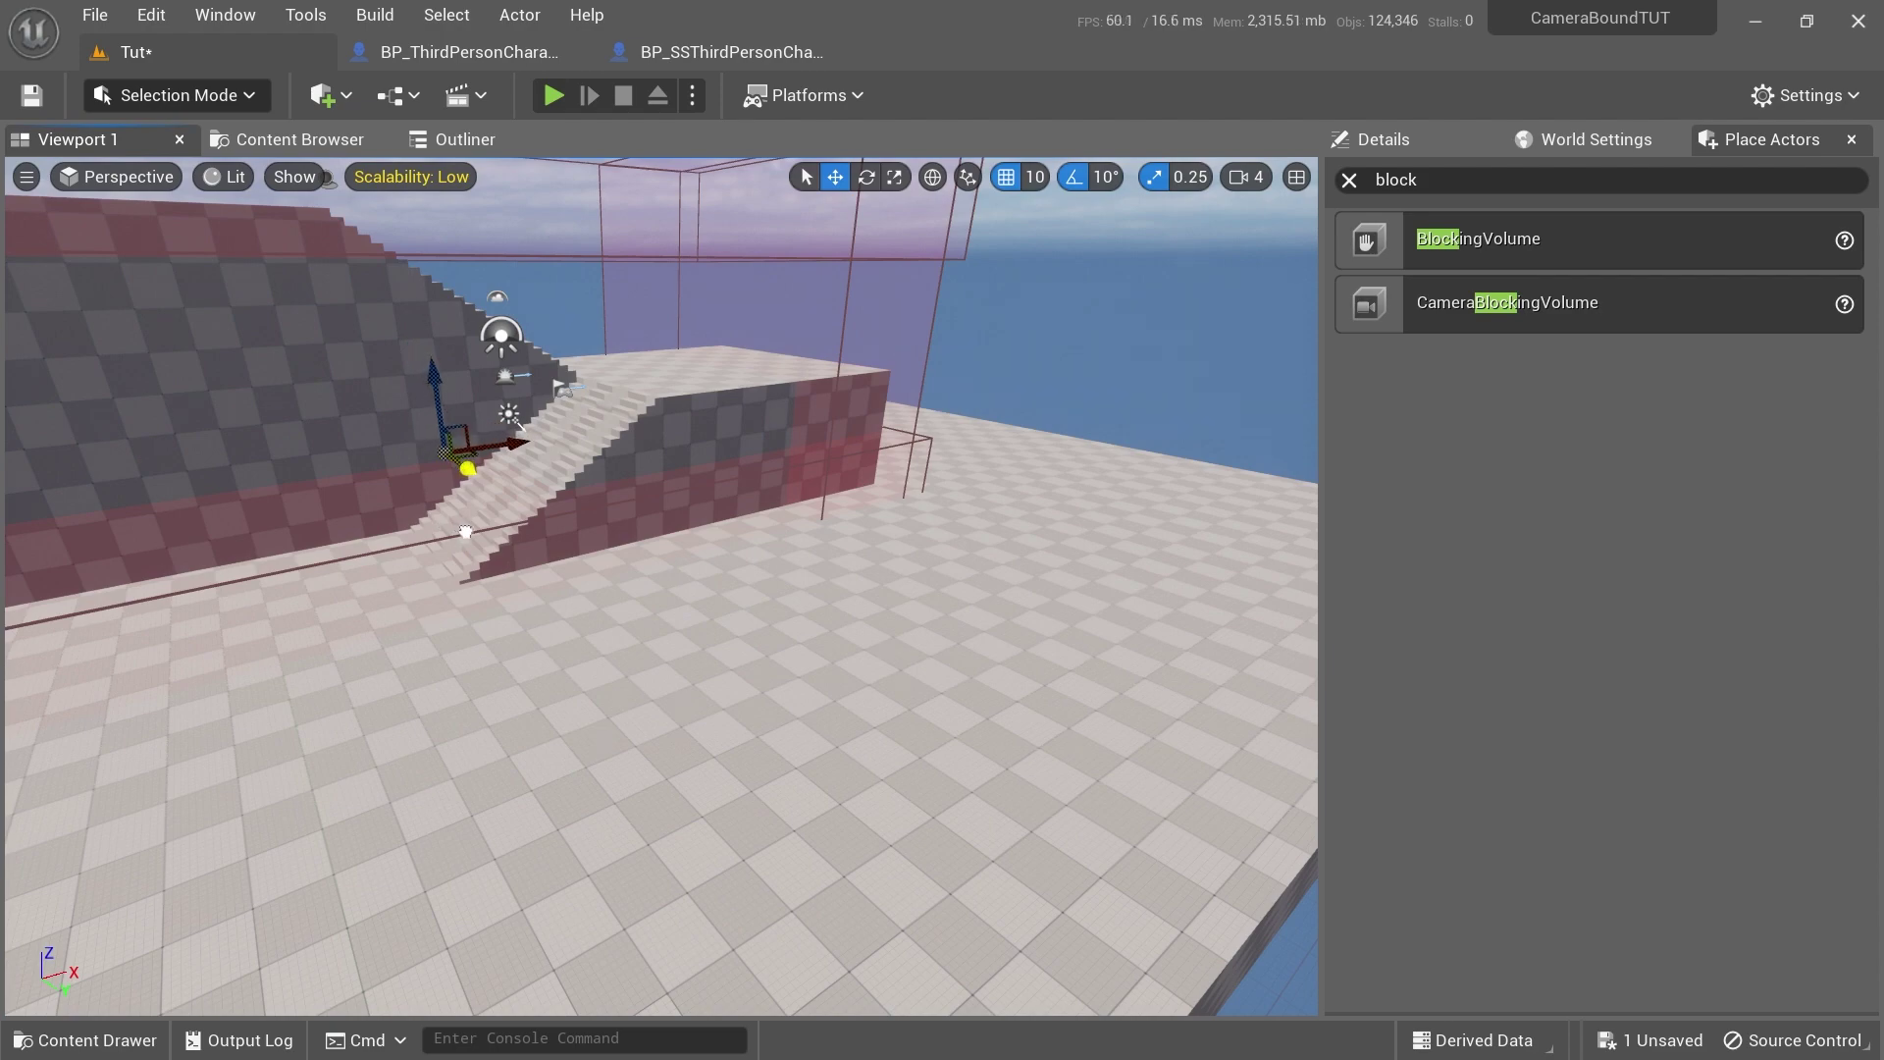
{"action": "scroll", "coordinate": [562, 438], "scroll_direction": "up", "scroll_amount": 3}
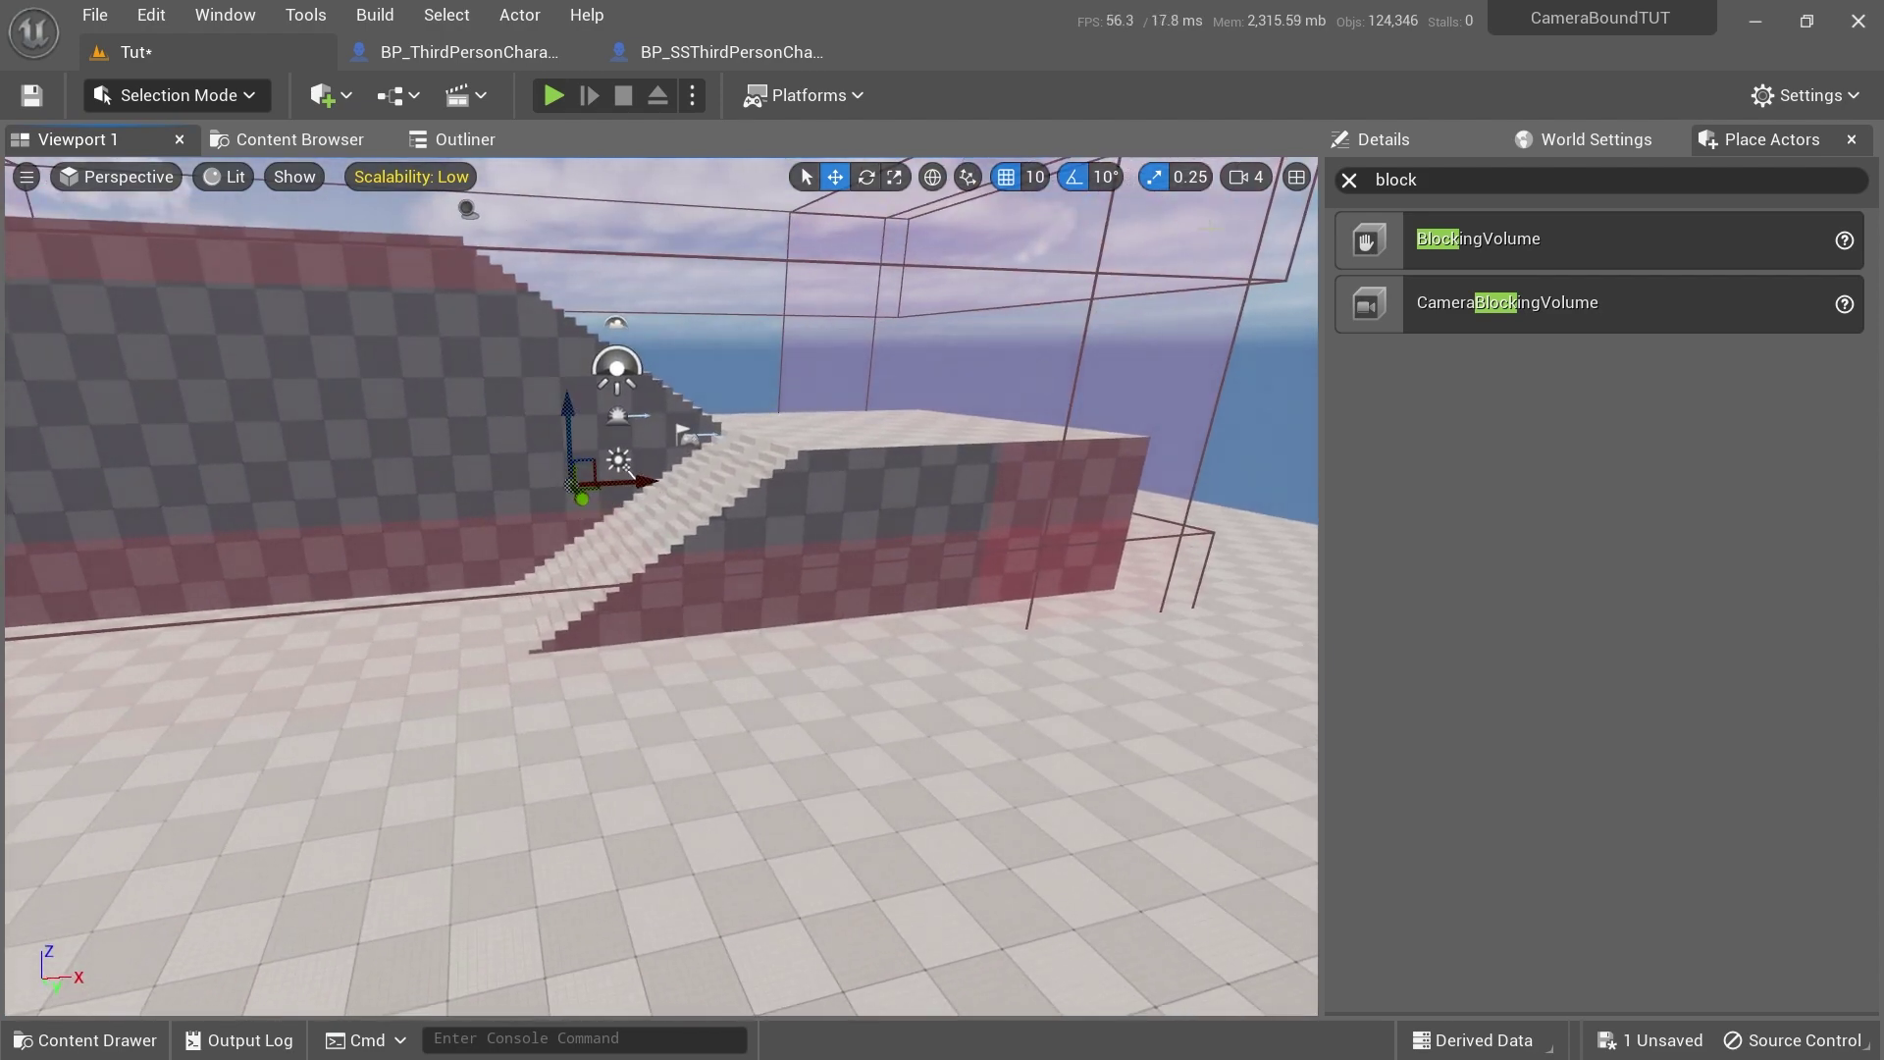
Show all of the volume's properties, check it against the stairs, and start a play test
{"action": "left_click", "coordinate": [1413, 147]}
{"action": "scroll", "coordinate": [1489, 677], "scroll_direction": "down", "scroll_amount": 5}
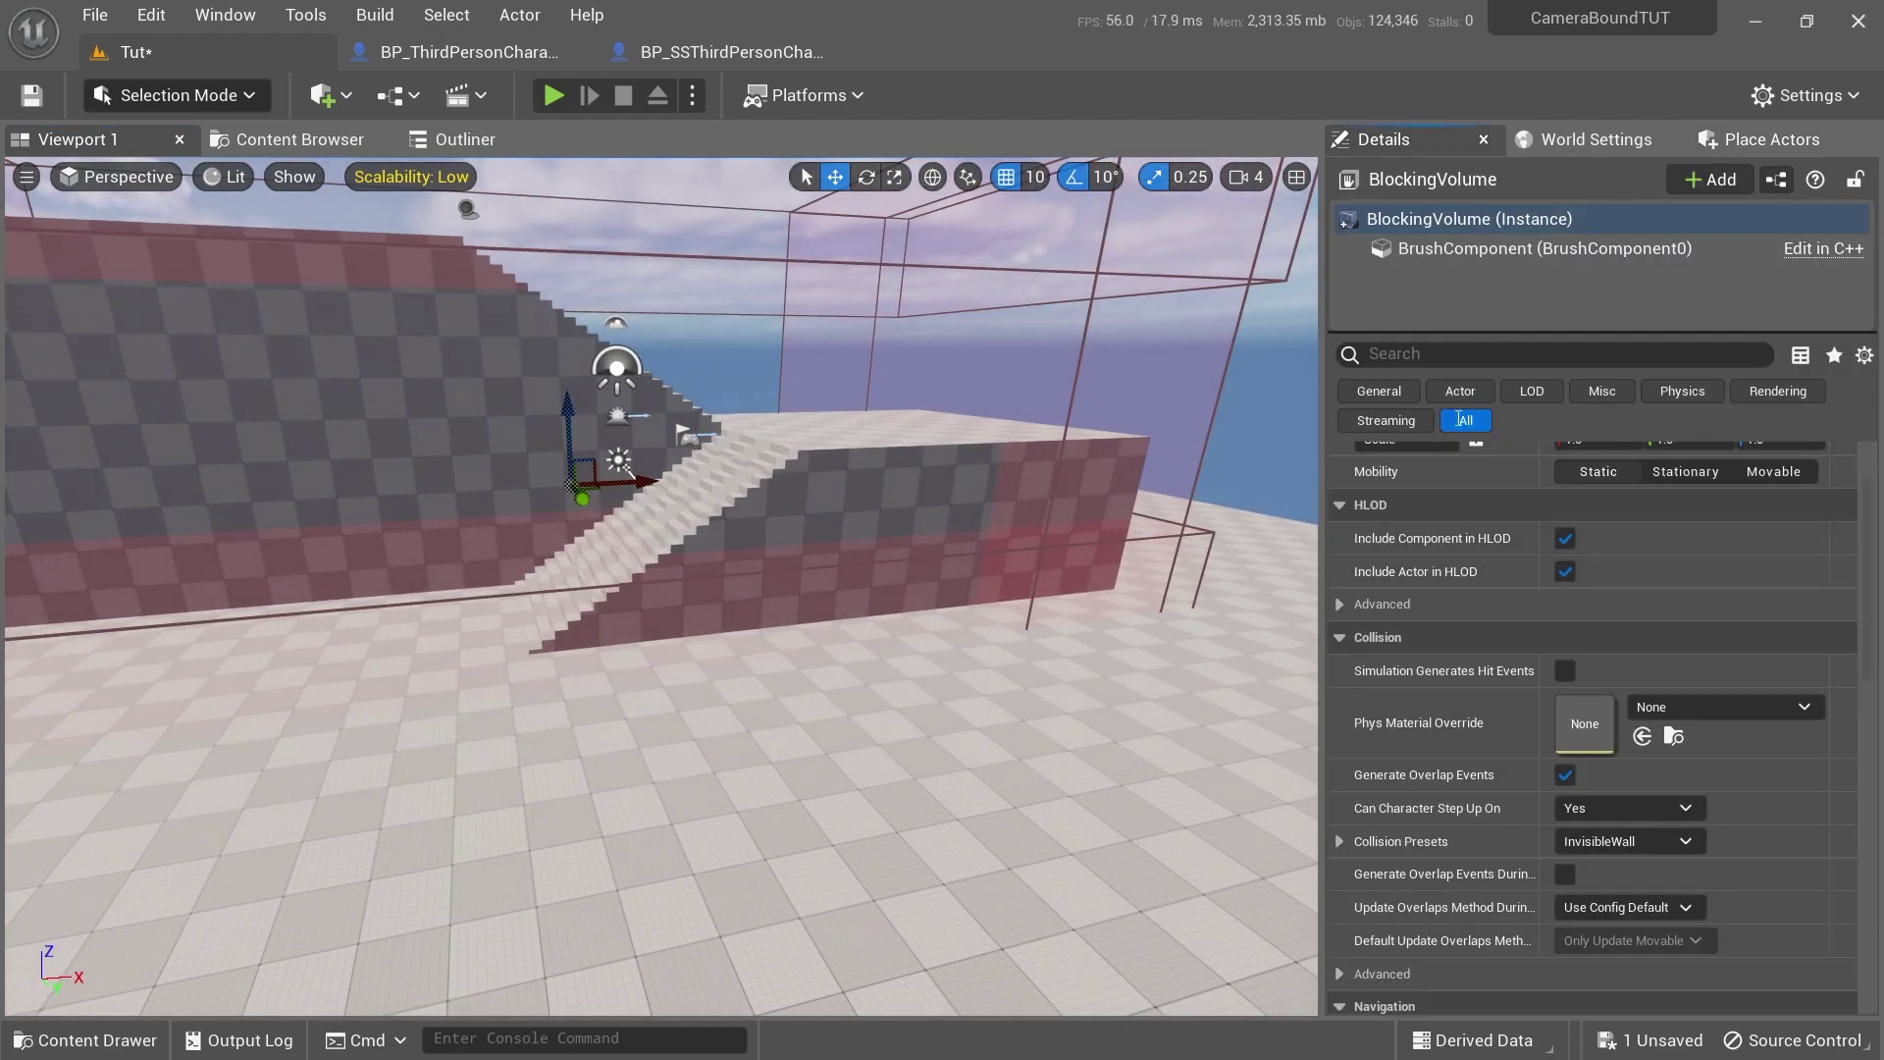
{"action": "scroll", "coordinate": [1487, 756], "scroll_direction": "down", "scroll_amount": 3}
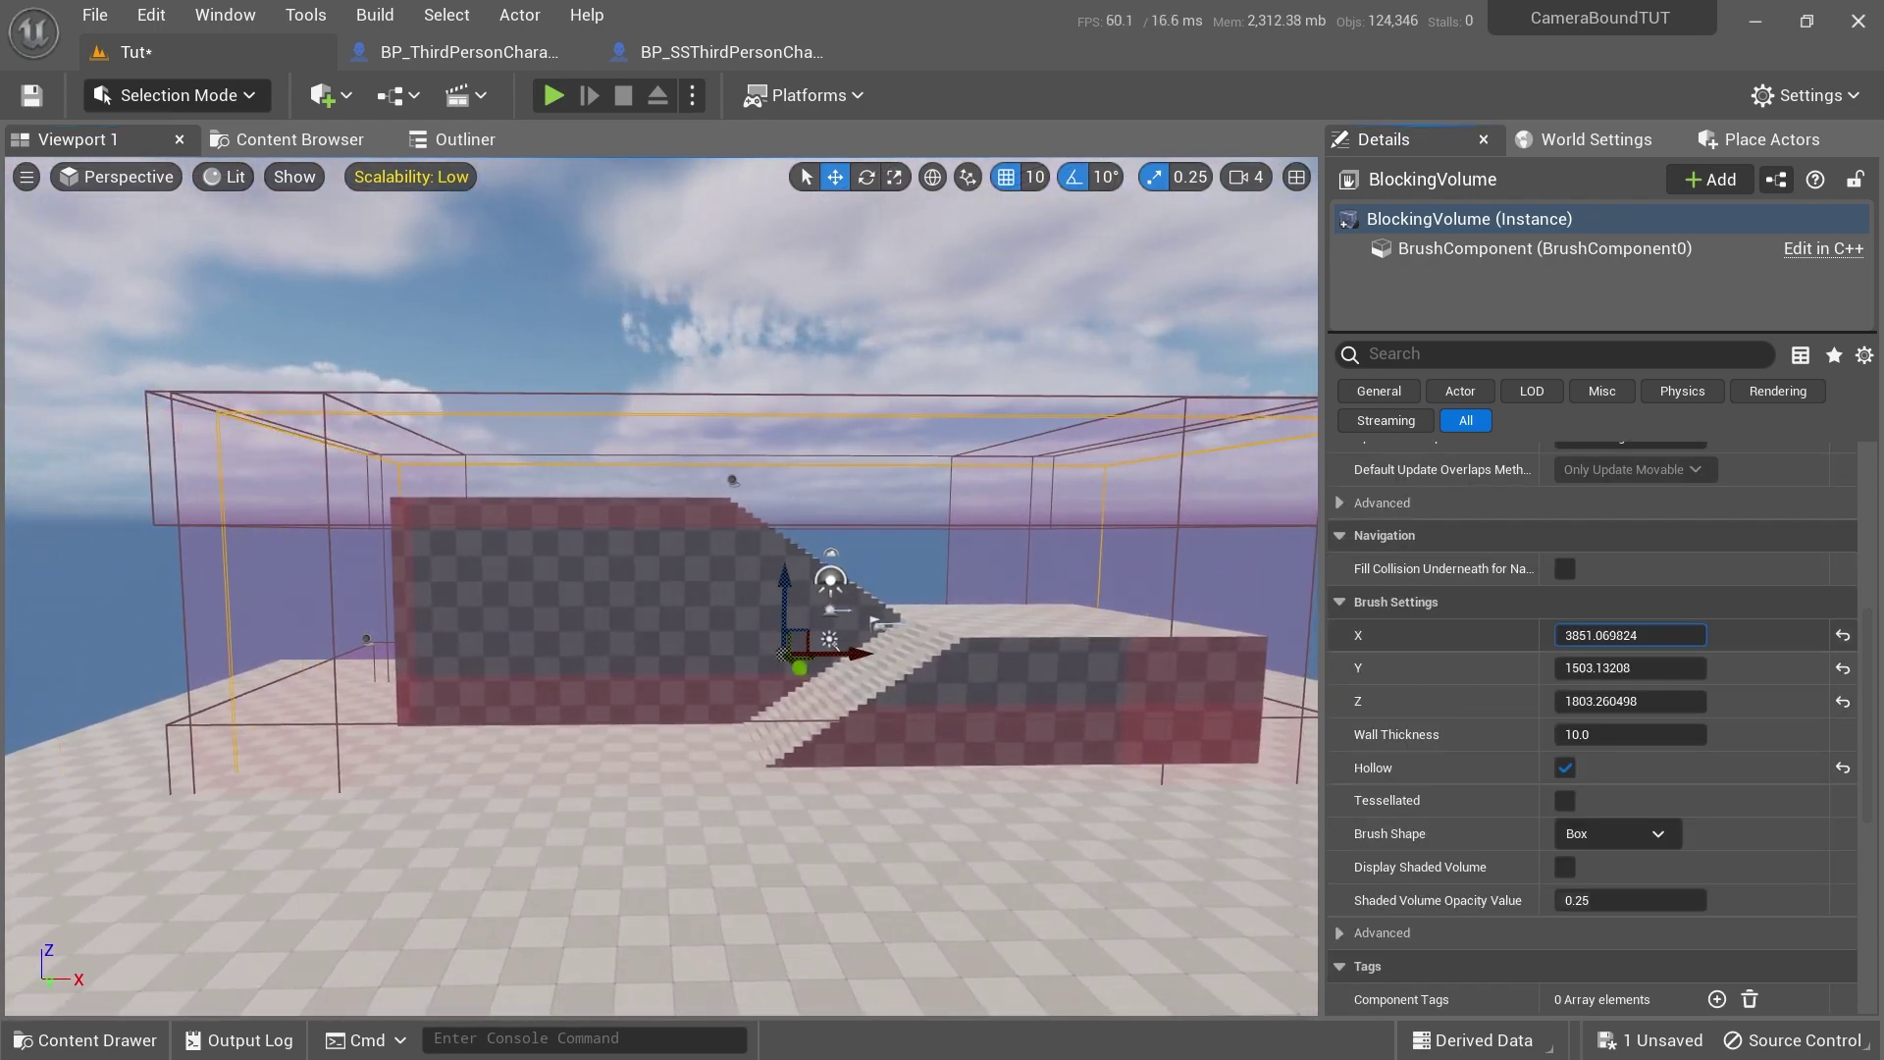
{"action": "right_click_drag", "start_coordinate": [687, 589], "coordinate": [638, 588]}
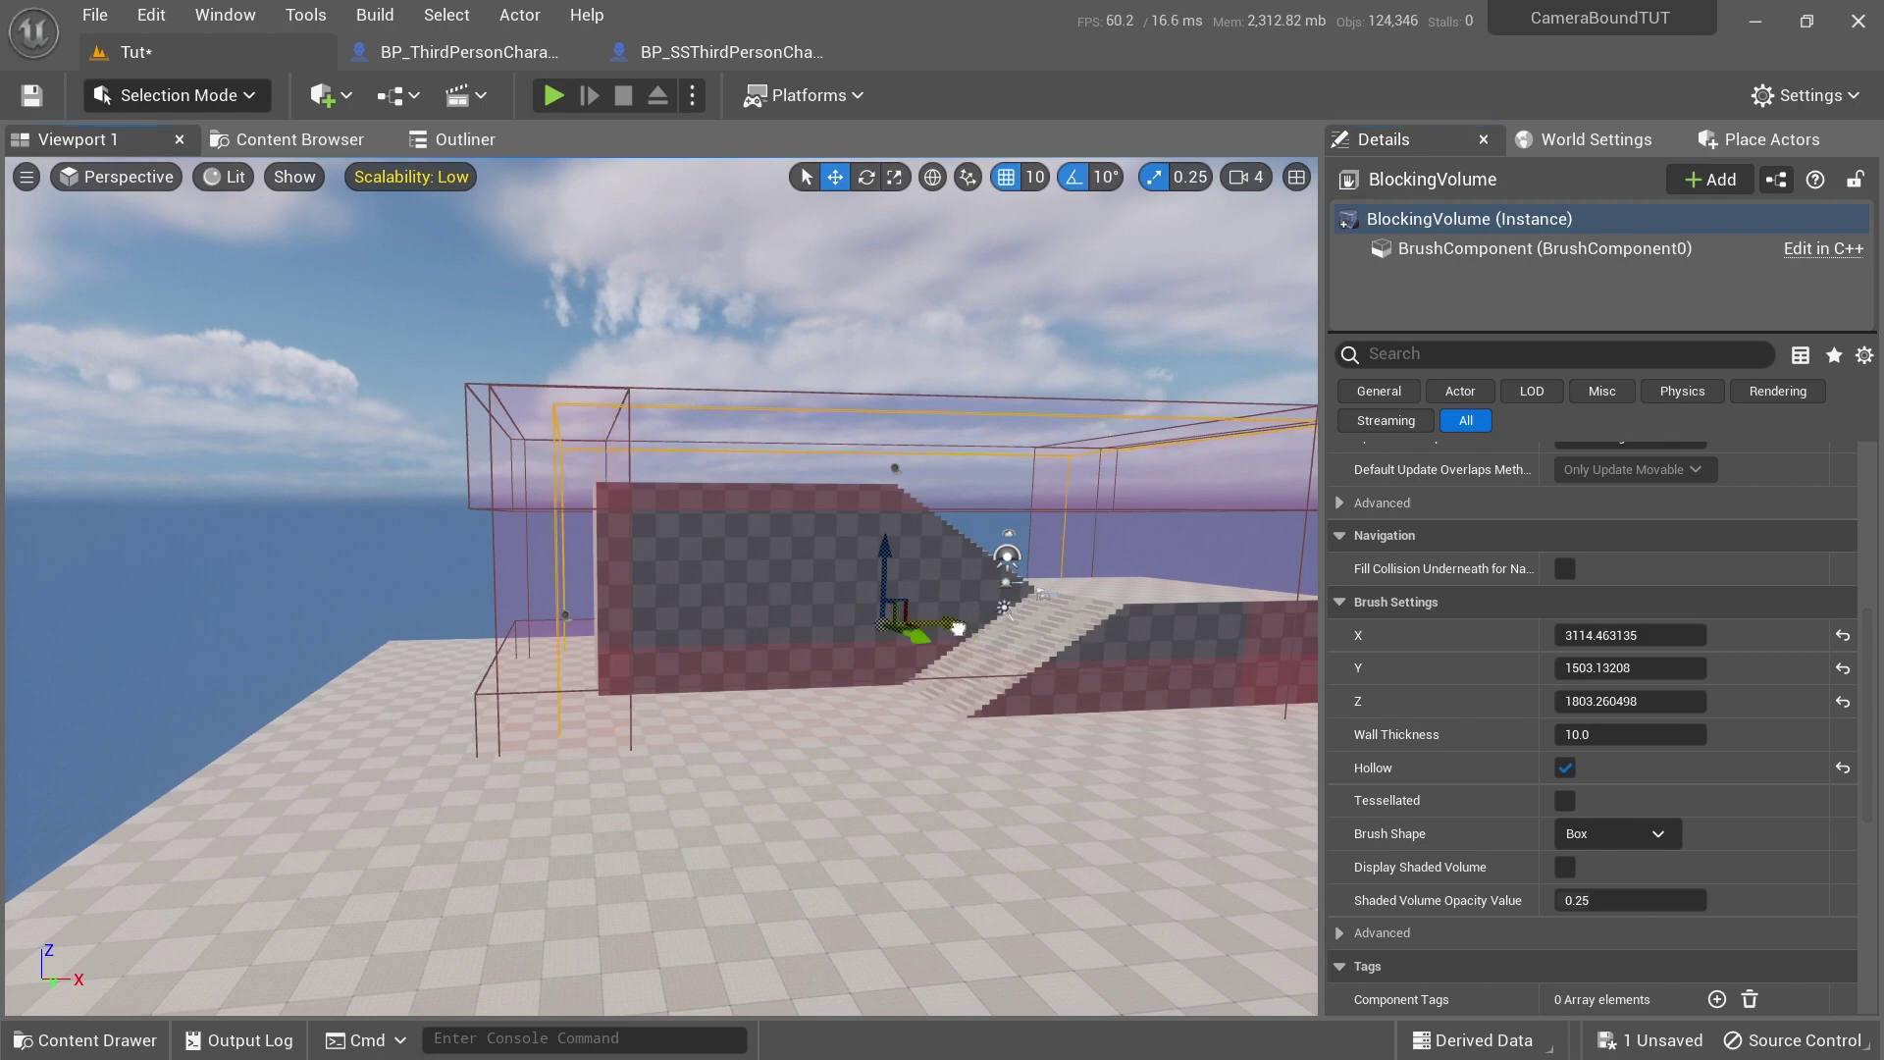
{"action": "right_click_drag", "start_coordinate": [940, 632], "coordinate": [883, 618]}
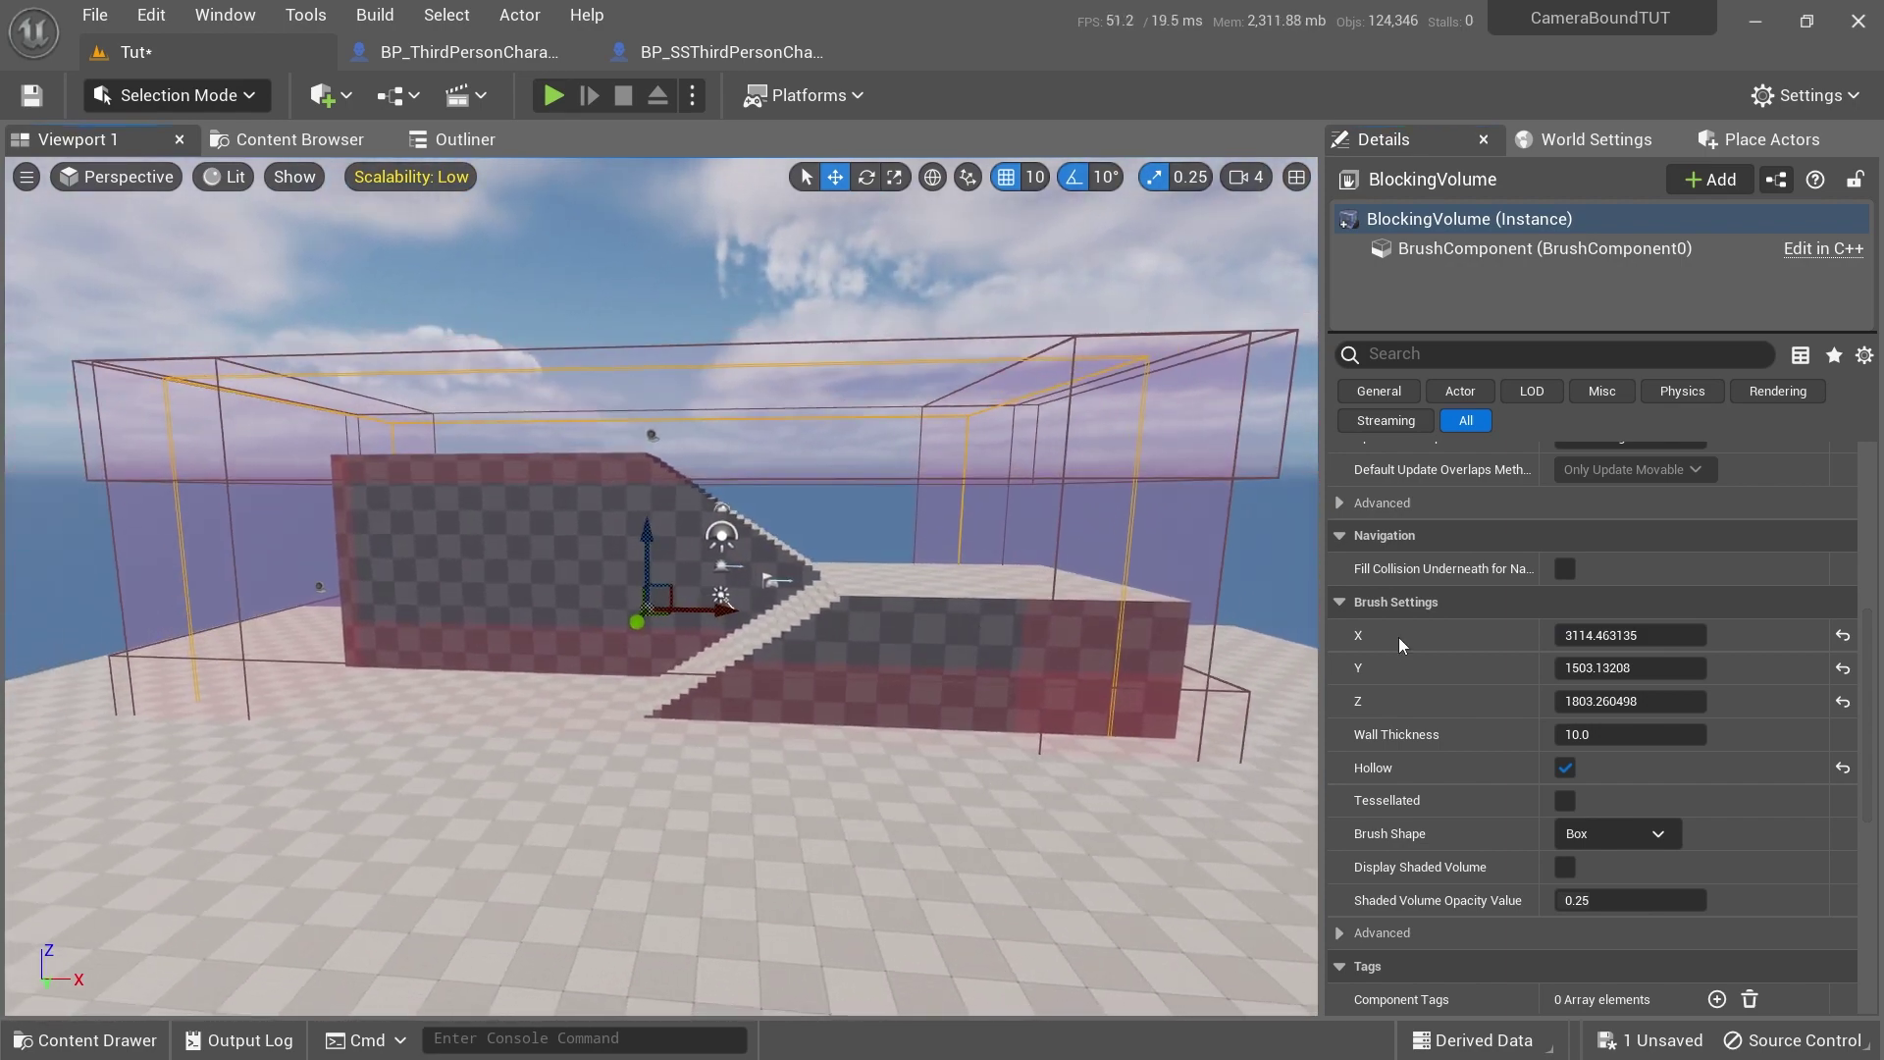
{"action": "key", "text": "alt+p"}
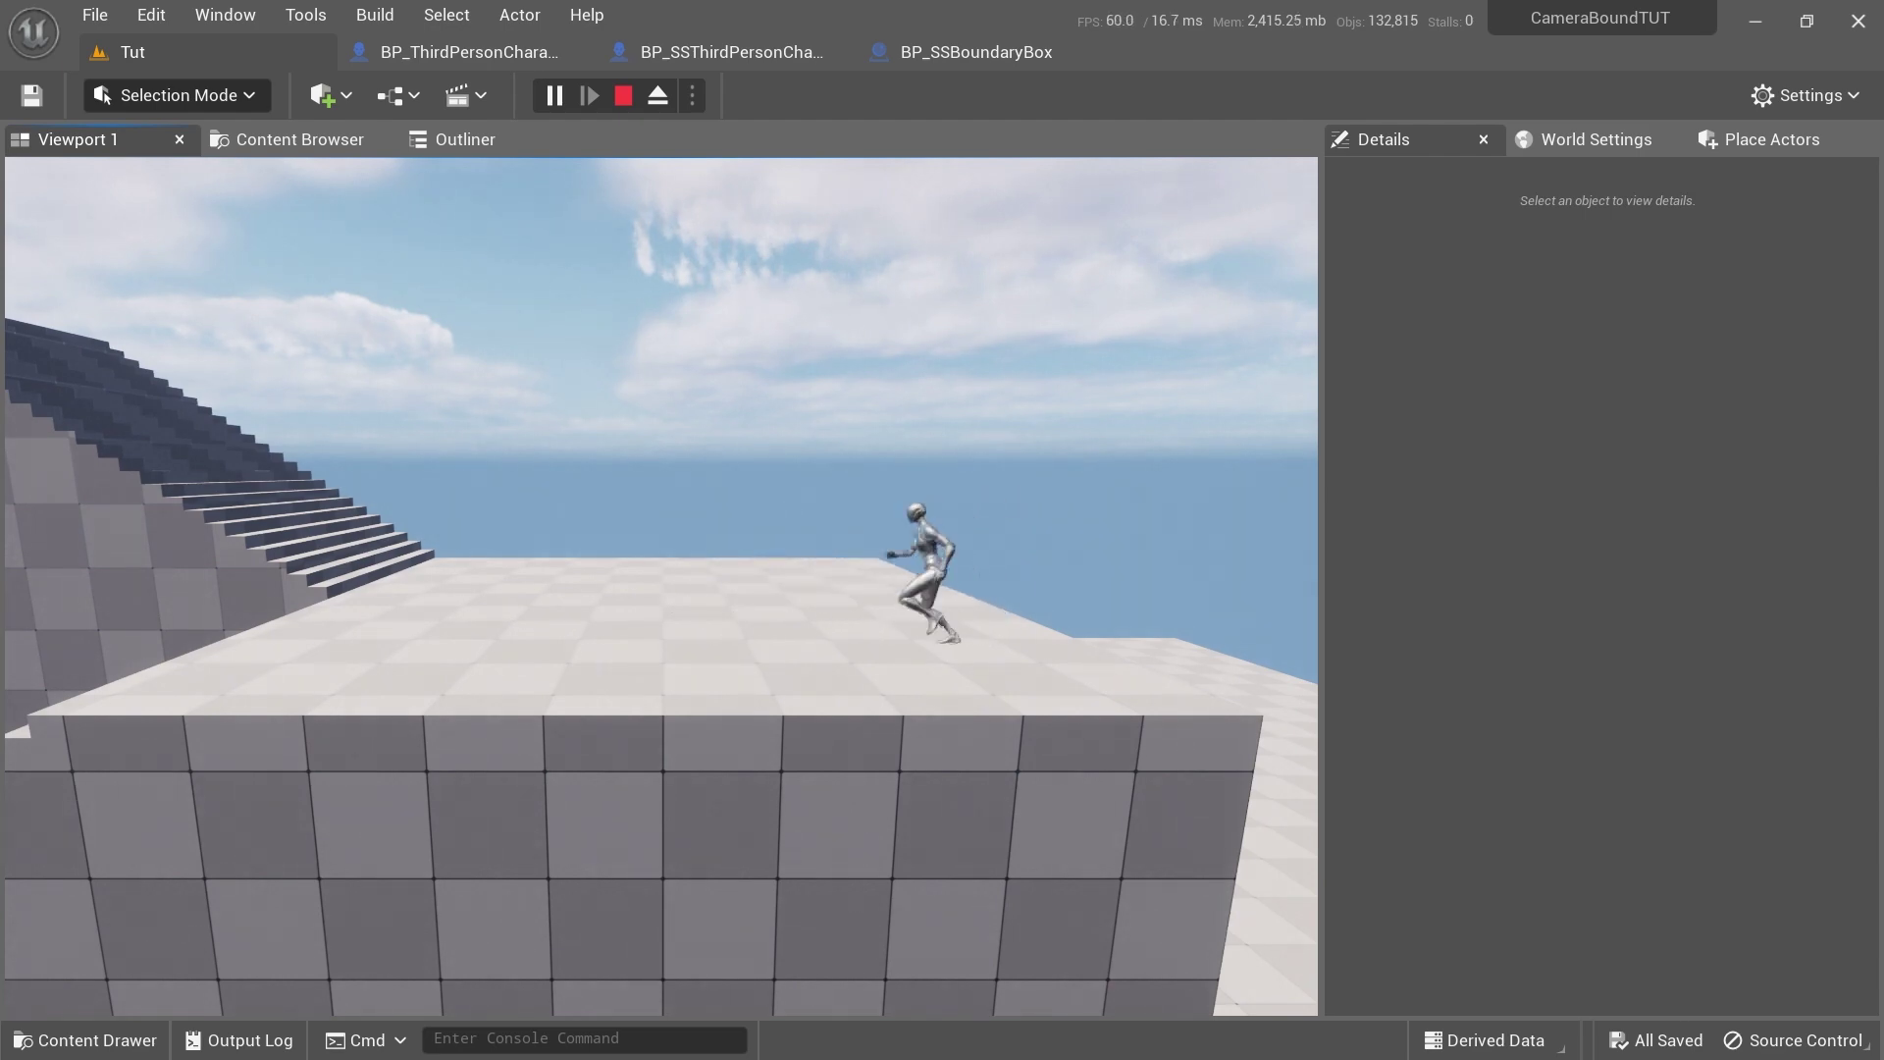
Run the character left up the stairs, along the top ledge, and down to the floor
{"action": "key", "text": "a"}
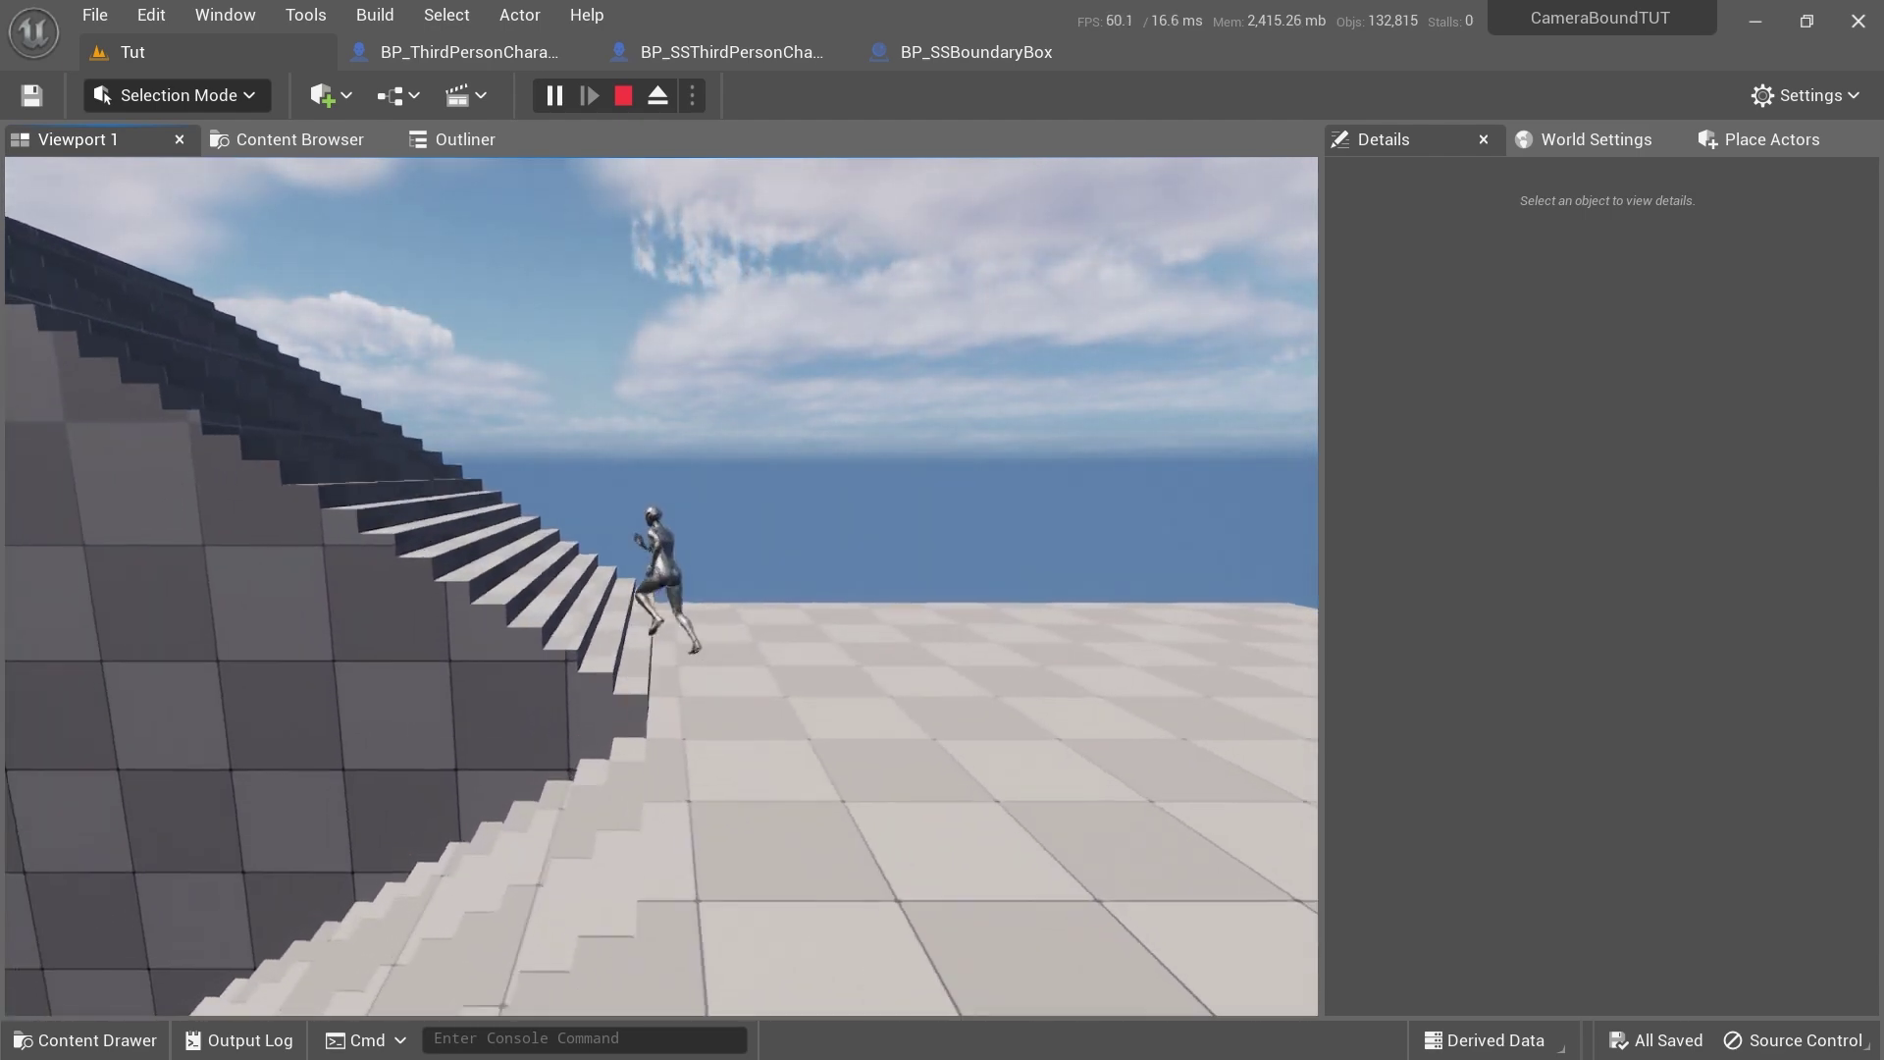
{"action": "key", "text": "a"}
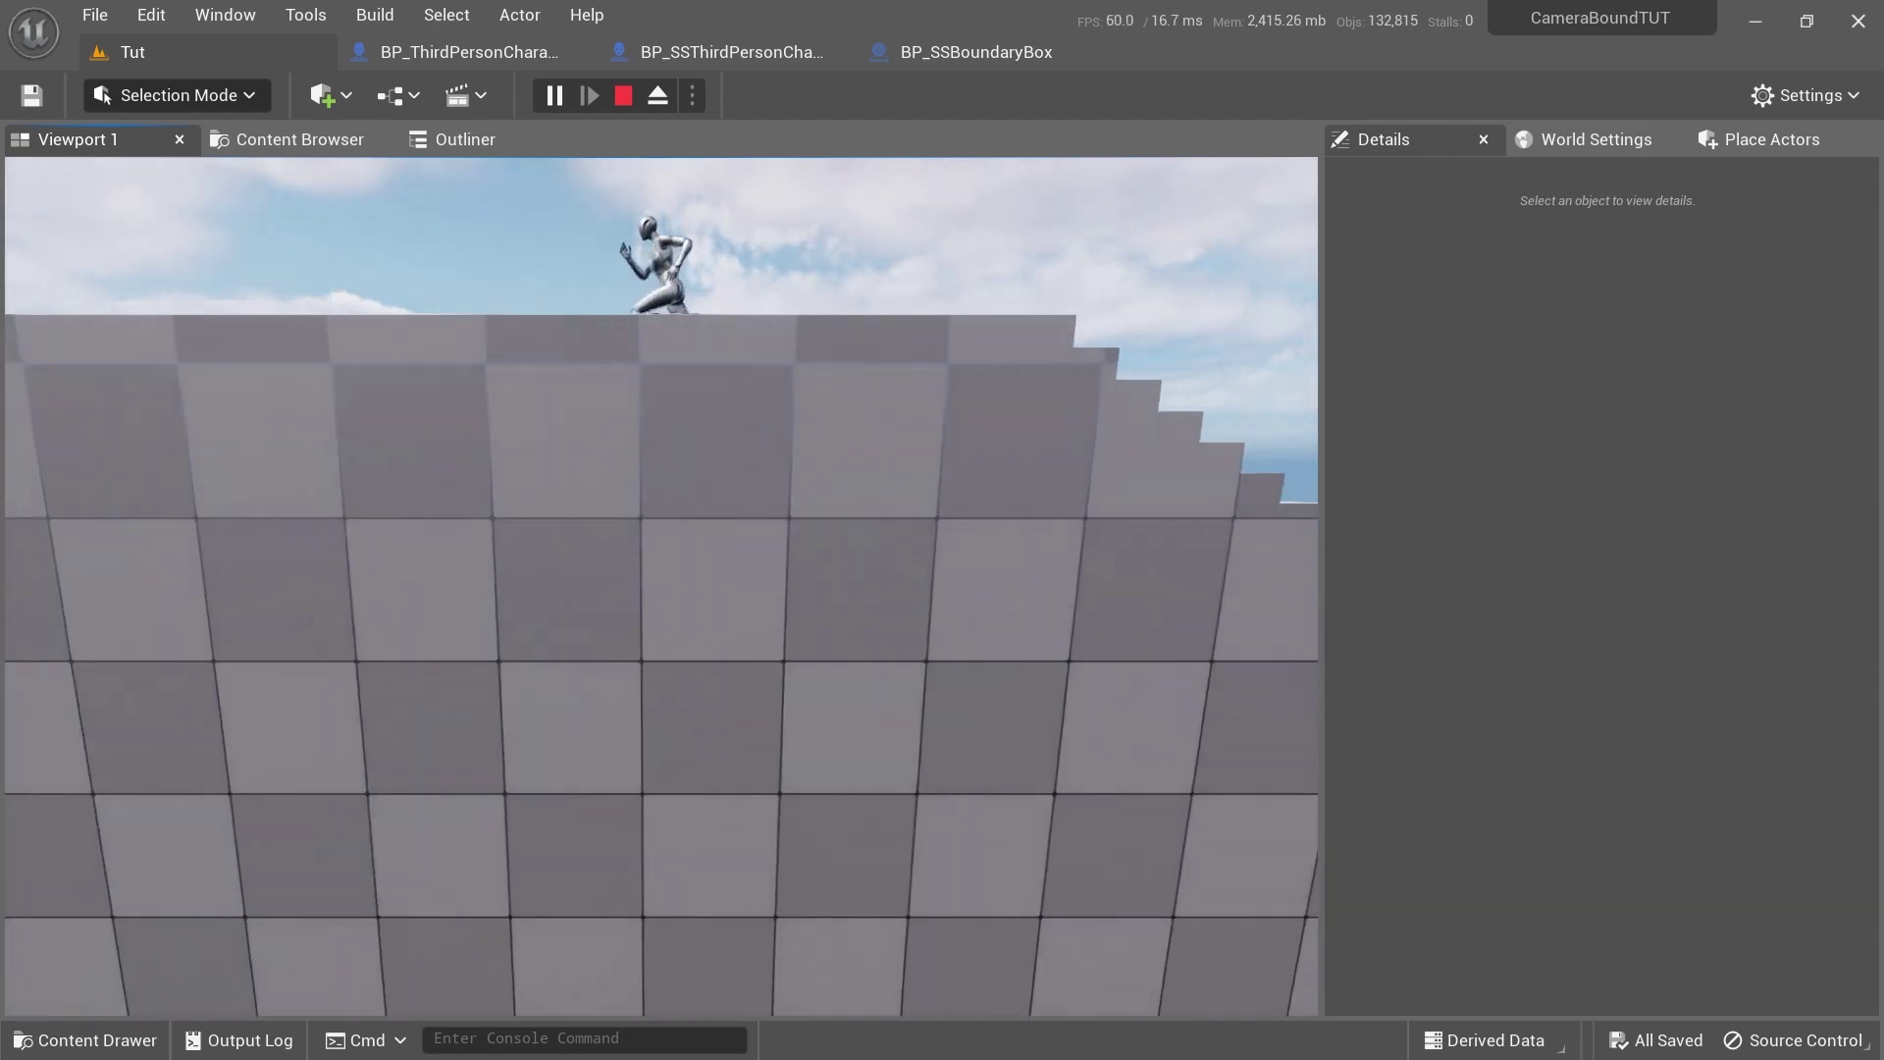
{"action": "key", "text": "a"}
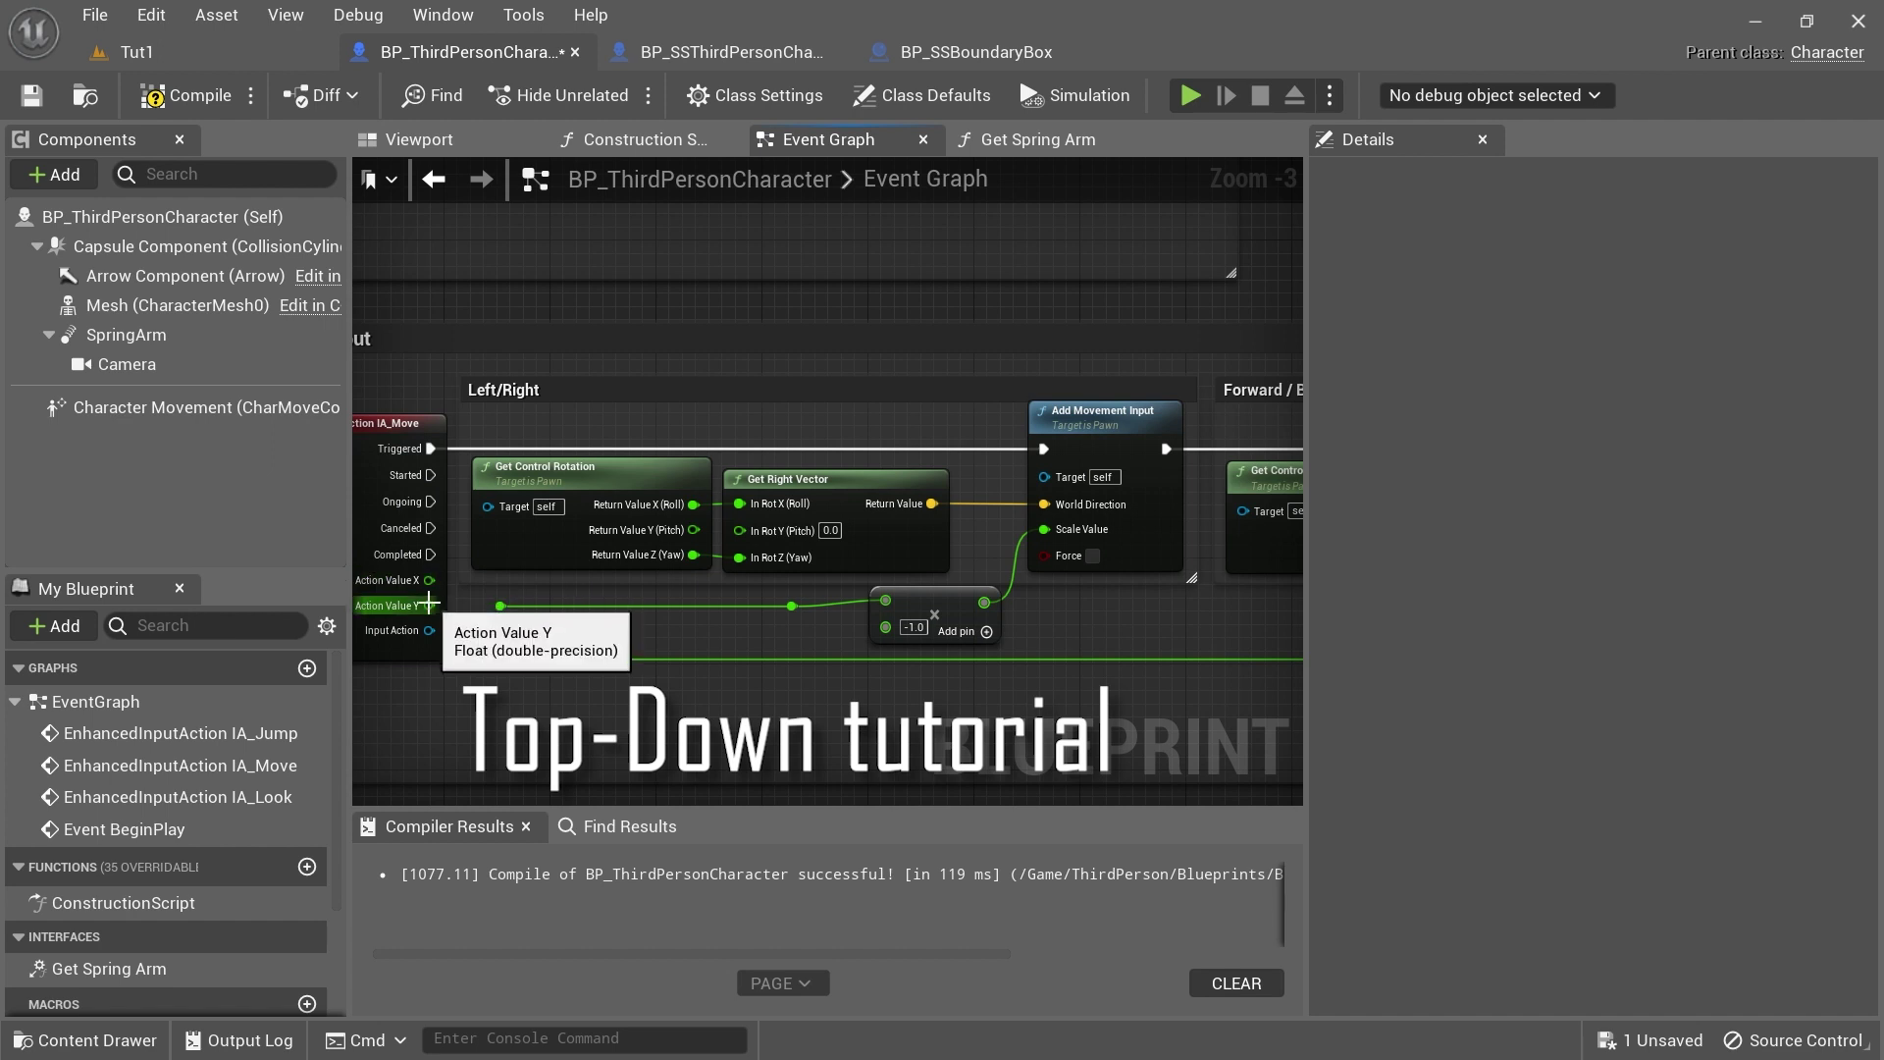
Remove the -1.0 Multiply node and wire Action Value X straight into Scale Value
{"action": "mouse_move", "coordinate": [428, 580]}
{"action": "left_mouse_down"}
{"action": "mouse_move", "coordinate": [502, 620]}
{"action": "mouse_move", "coordinate": [513, 659]}
{"action": "left_mouse_up"}
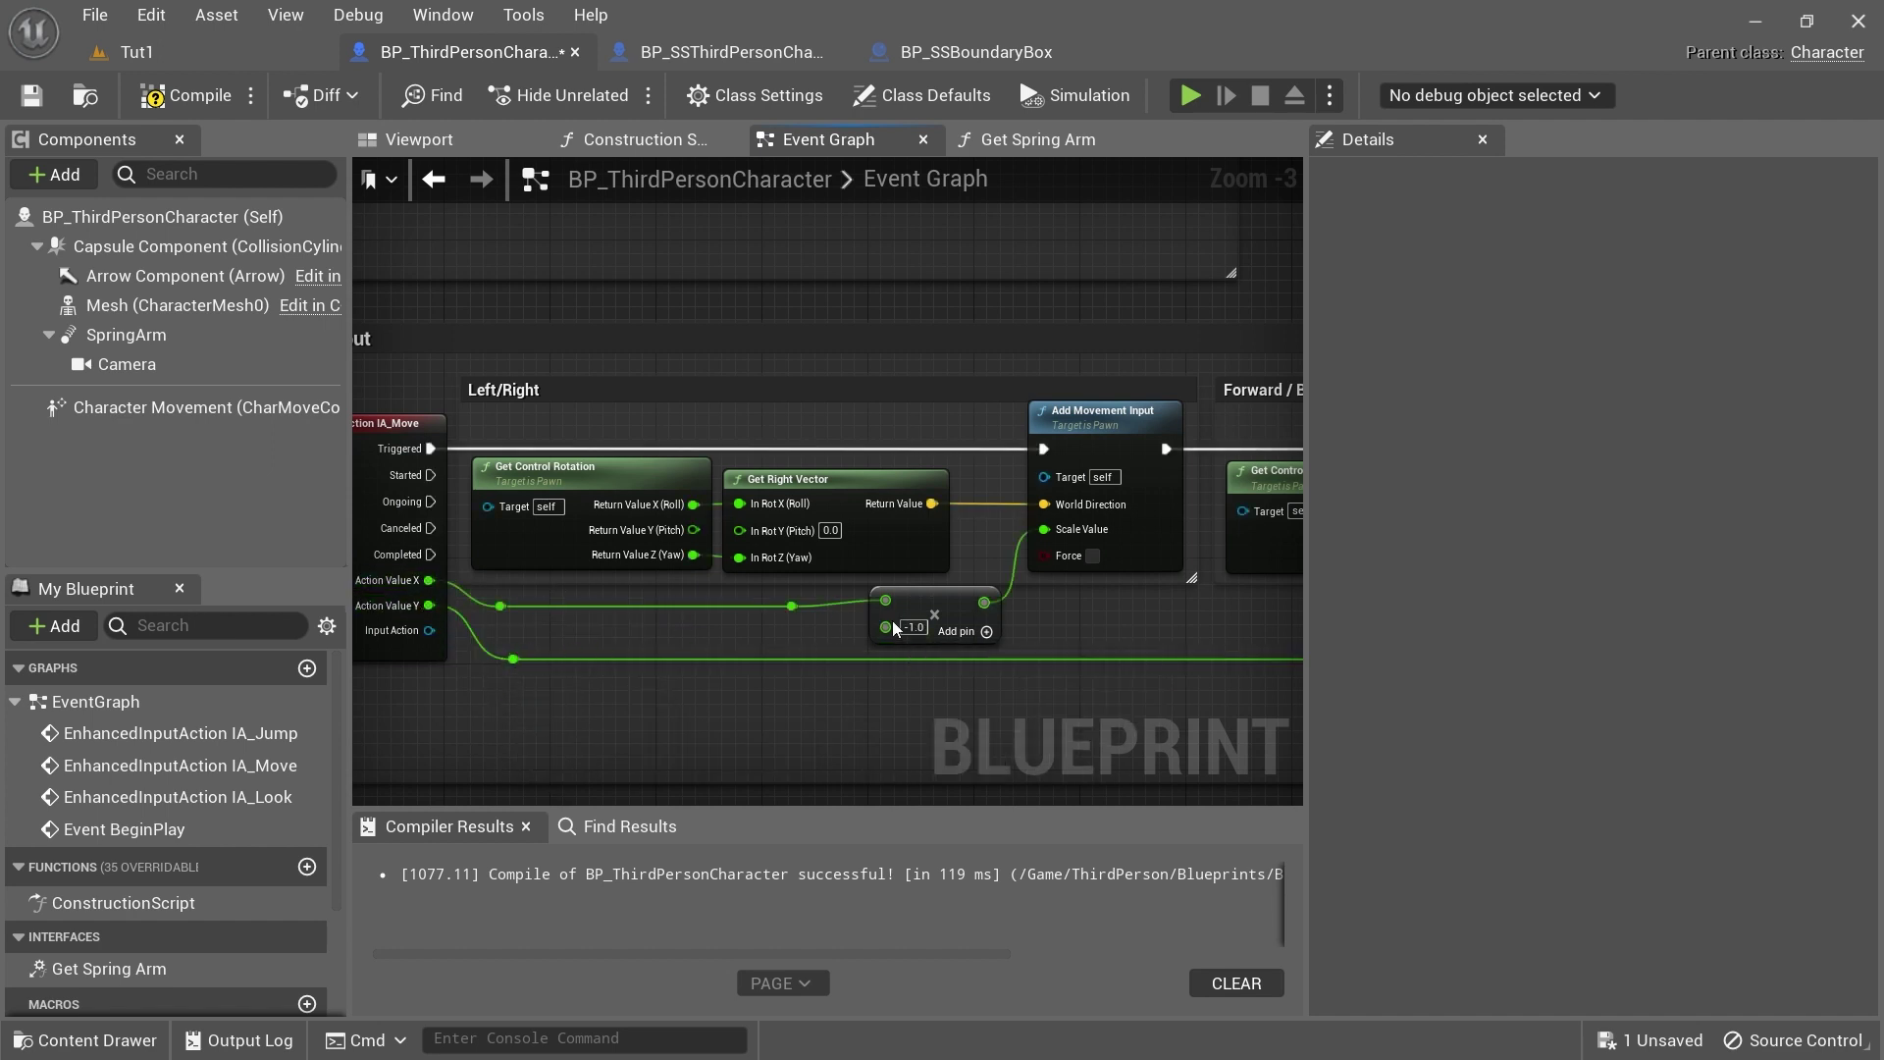
{"action": "key", "text": "Delete"}
{"action": "left_click_drag", "start_coordinate": [793, 605], "coordinate": [1052, 537]}
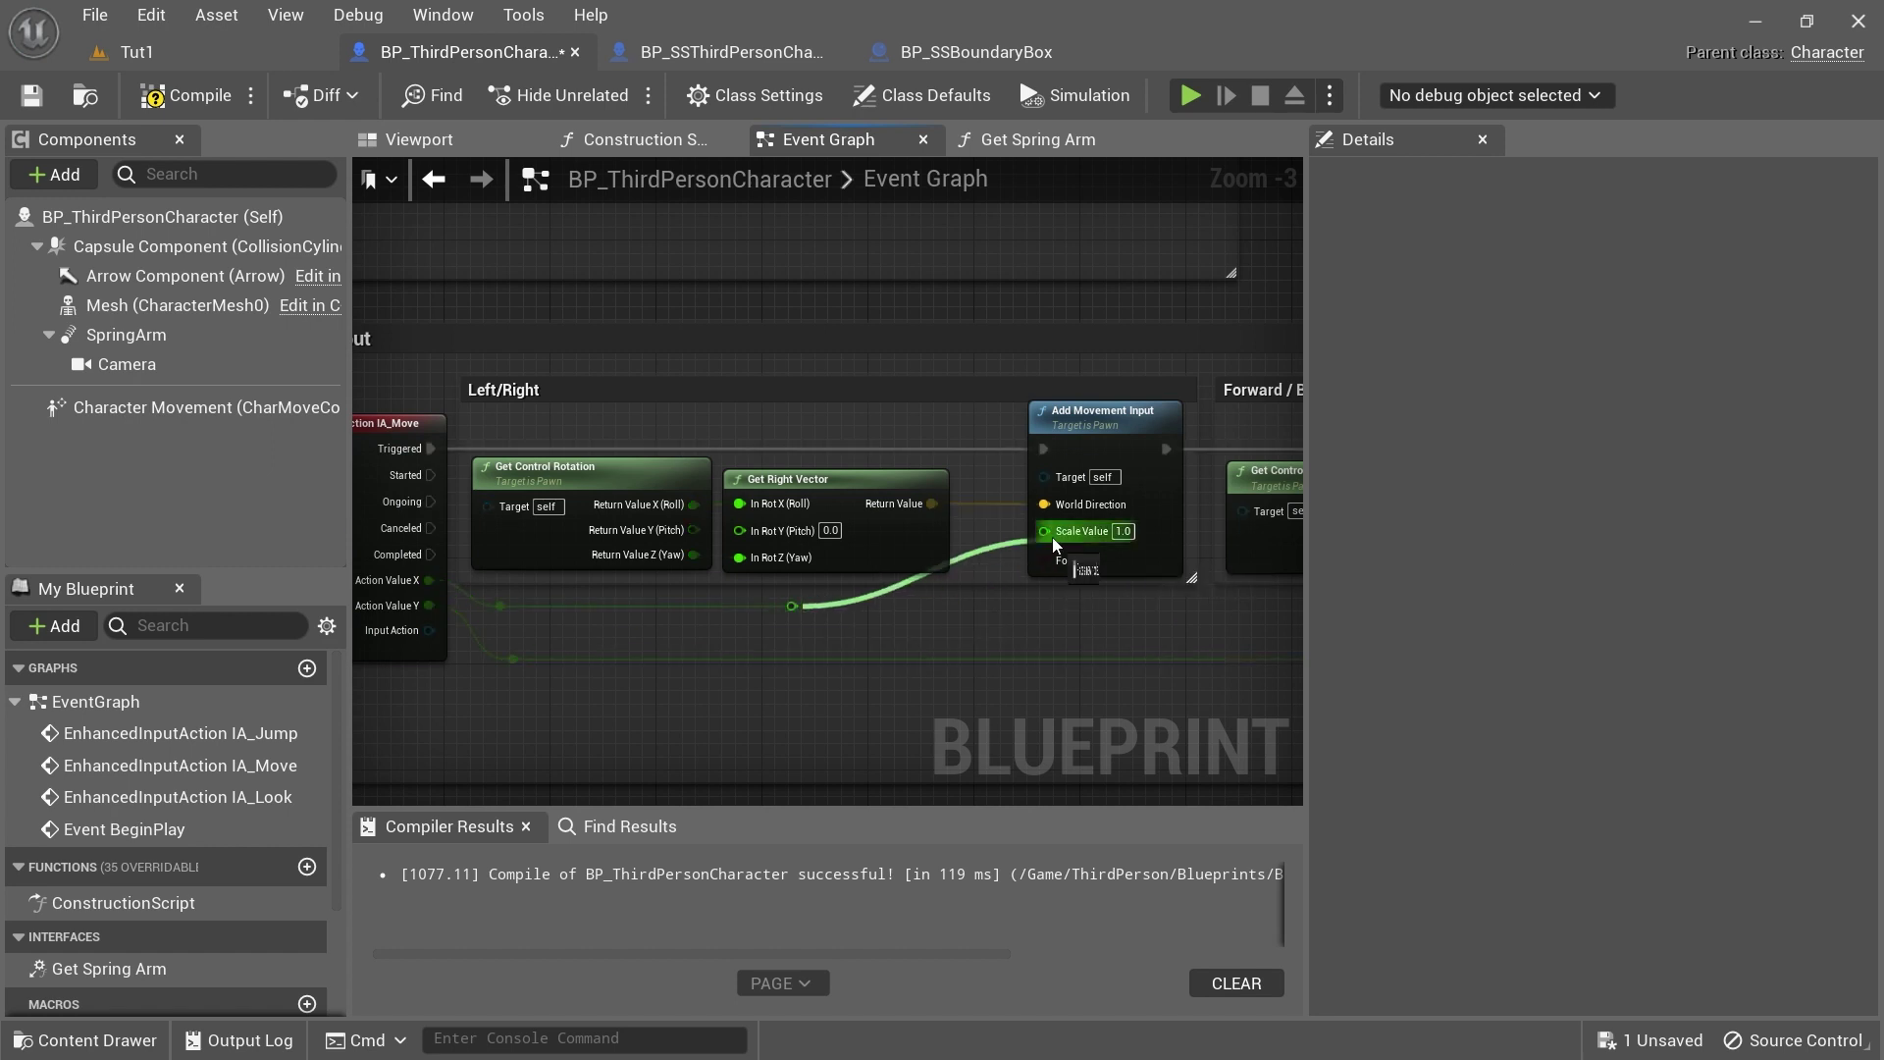
{"action": "left_click_drag", "start_coordinate": [806, 607], "coordinate": [951, 607]}
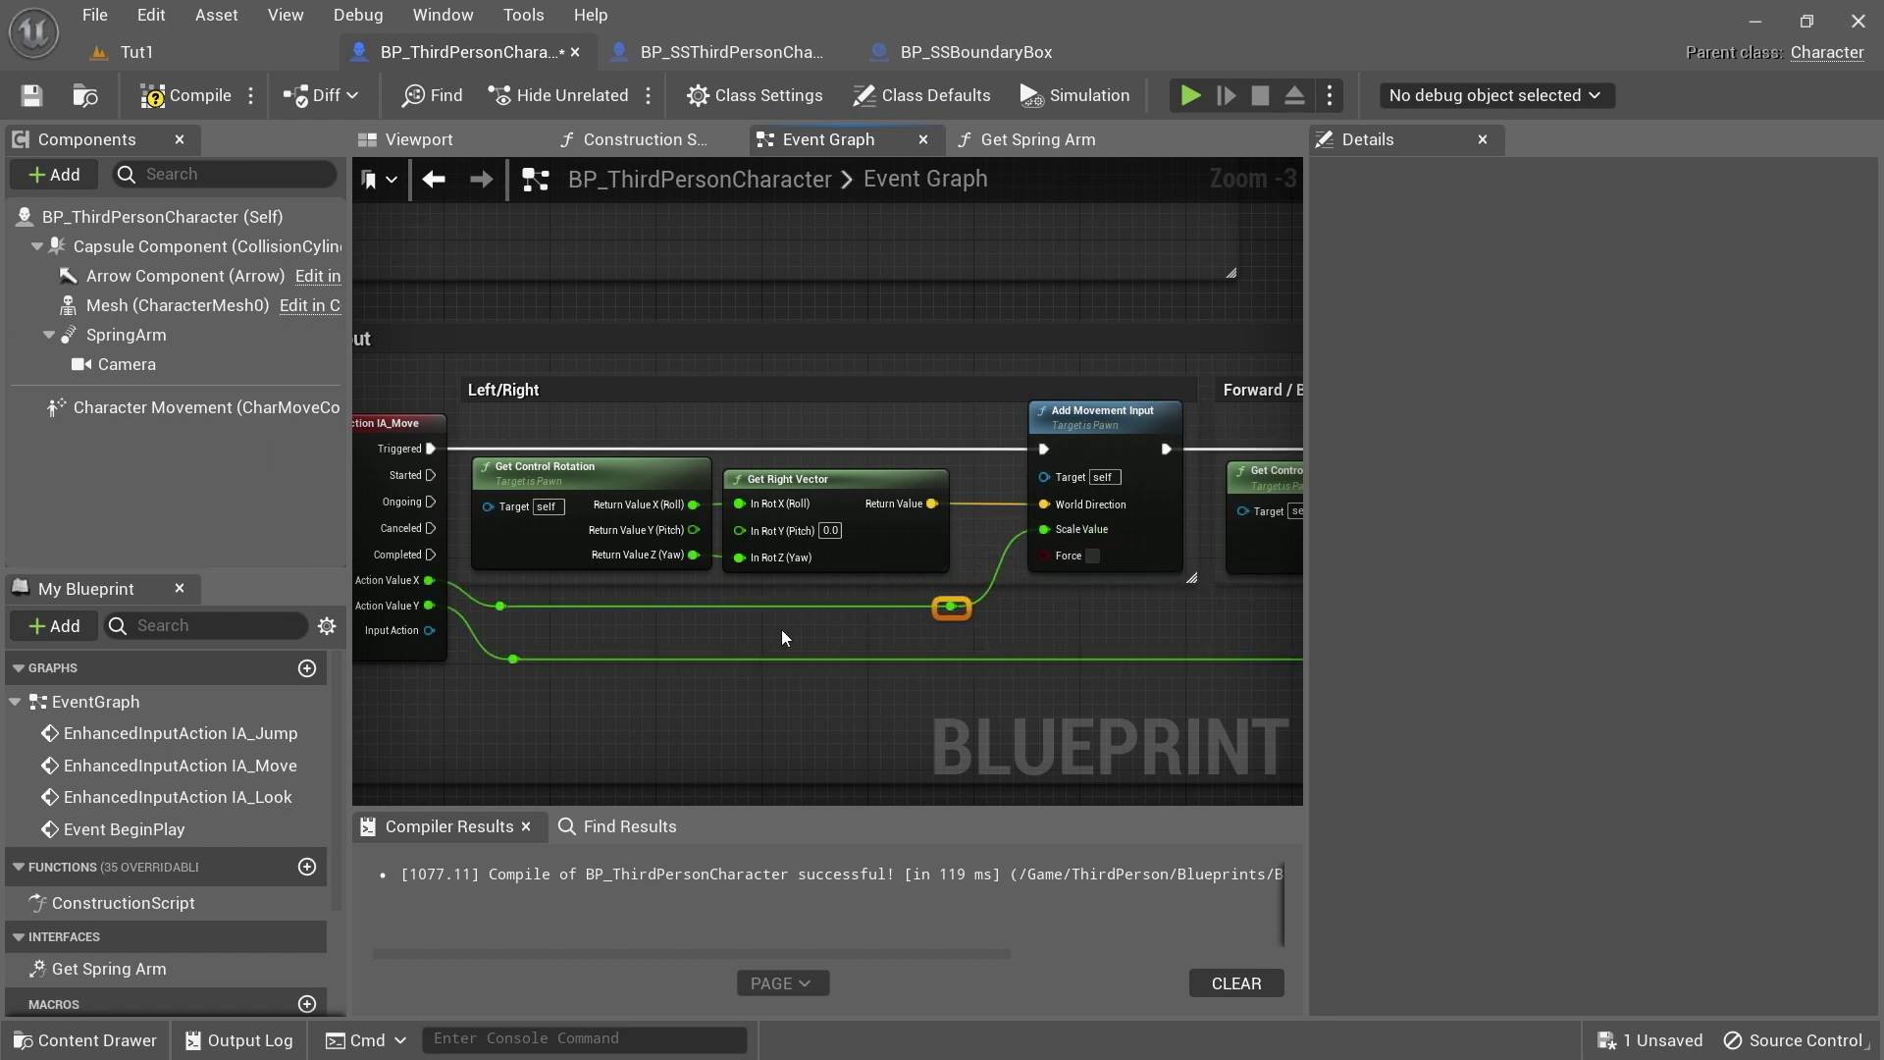
Compile BP_ThirdPersonCharacter and return to the Tut1 level editor
{"action": "left_click", "coordinate": [187, 95]}
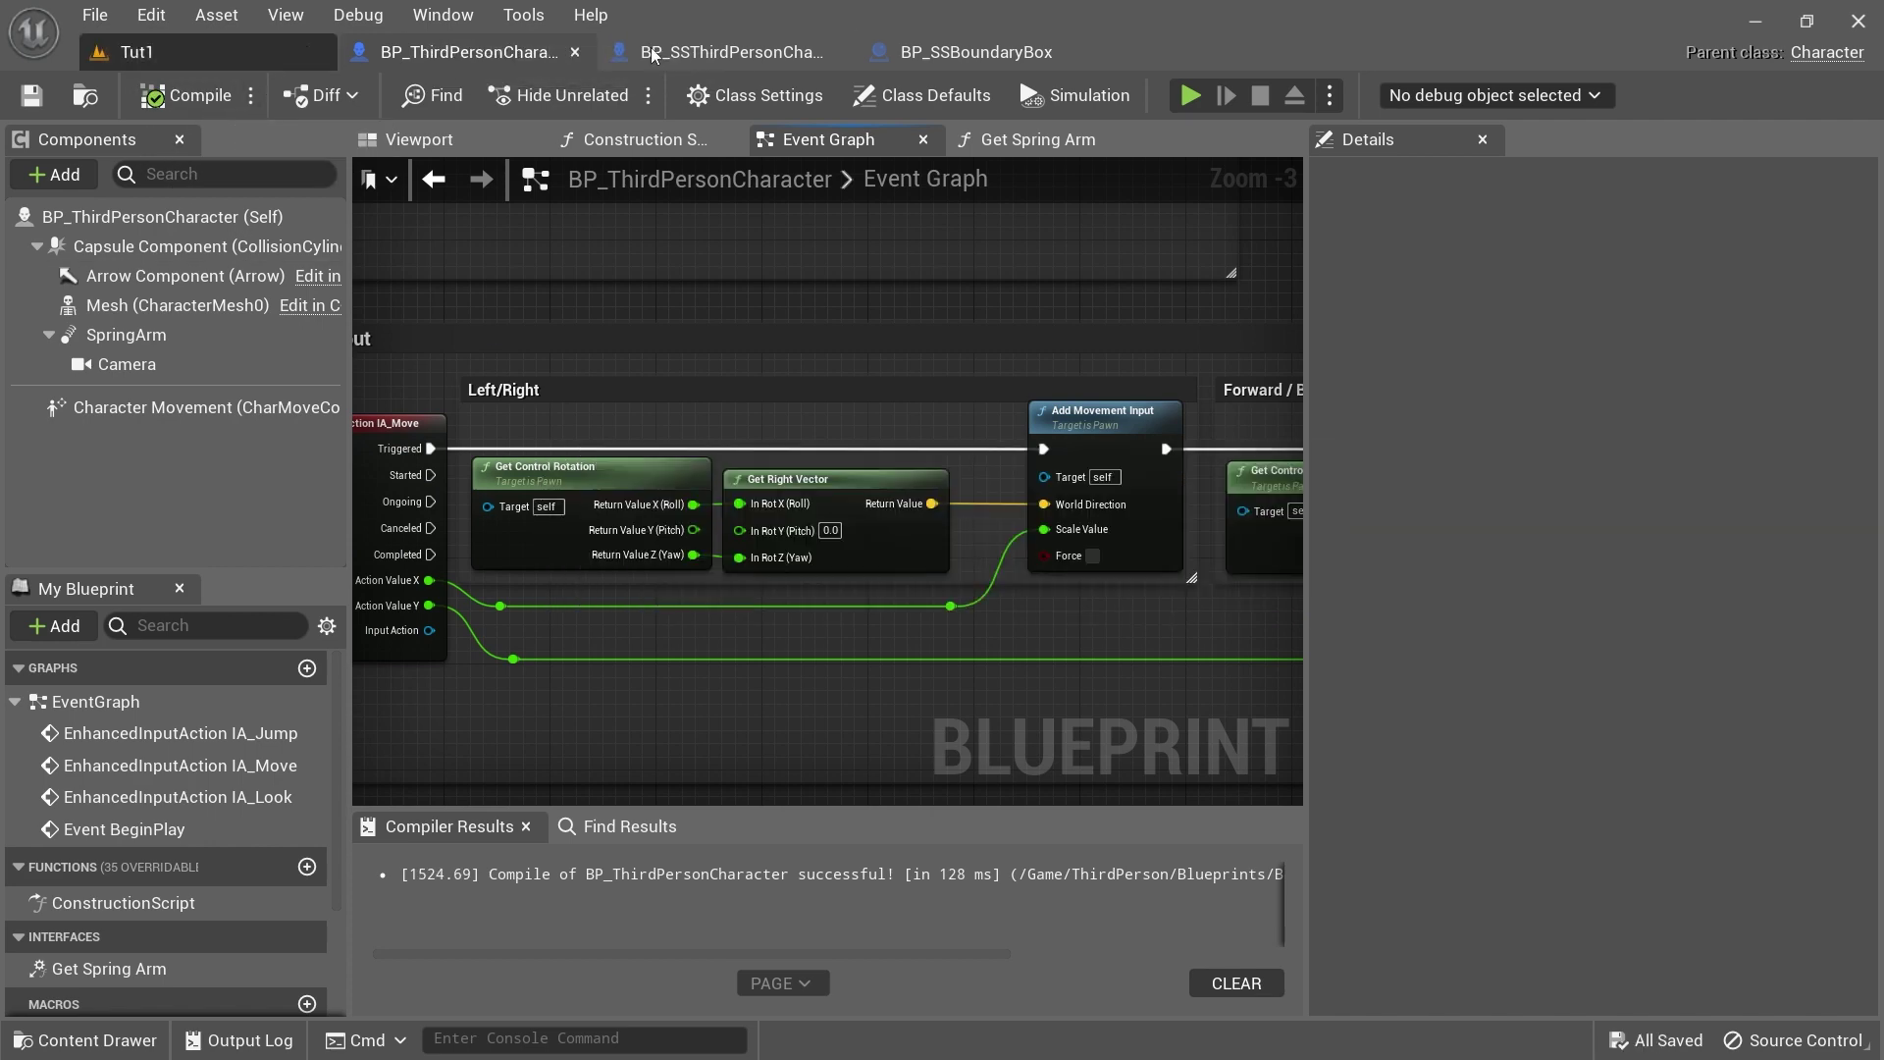
{"action": "left_click", "coordinate": [136, 52]}
{"action": "mouse_move", "coordinate": [535, 393]}
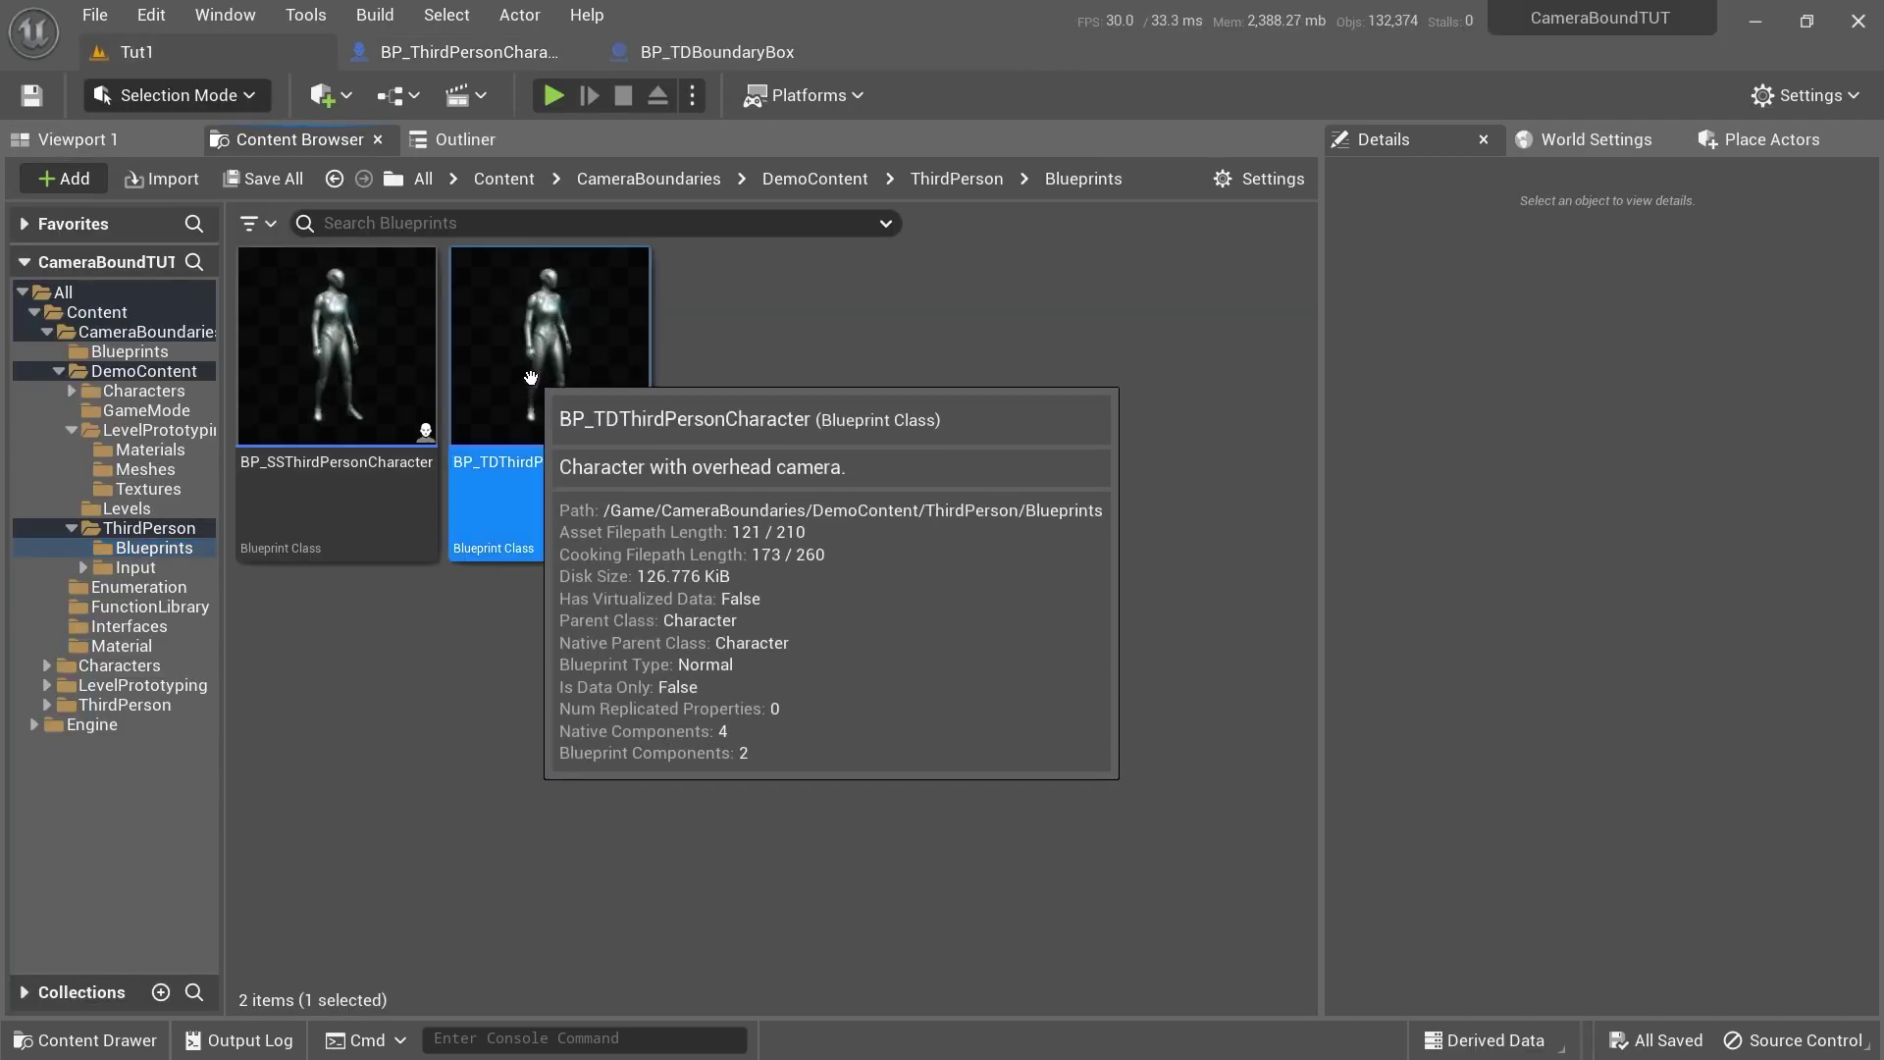
Open BP_TDThirdPersonCharacter and frame its Left/Right Movement Input nodes
{"action": "double_click", "coordinate": [610, 376]}
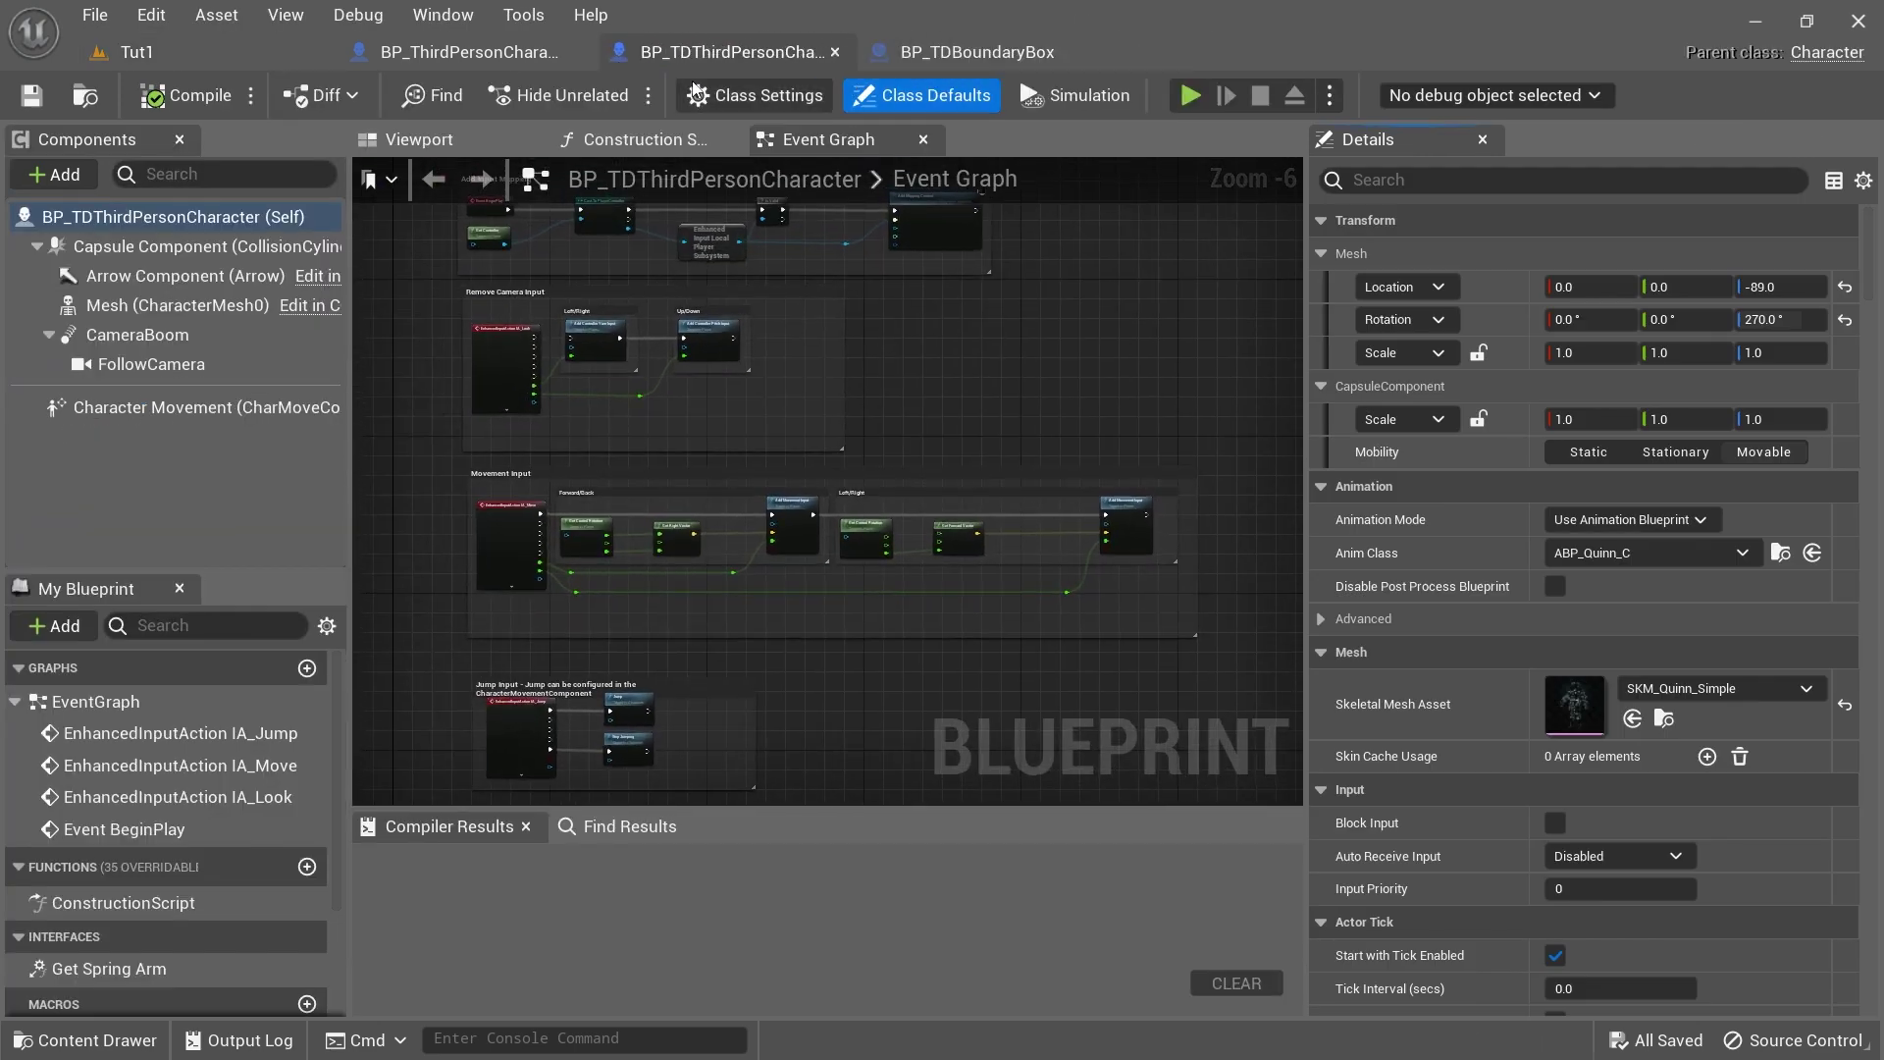
{"action": "scroll", "coordinate": [630, 589], "scroll_direction": "up", "scroll_amount": 2}
{"action": "right_click_drag", "start_coordinate": [591, 594], "coordinate": [137, 607]}
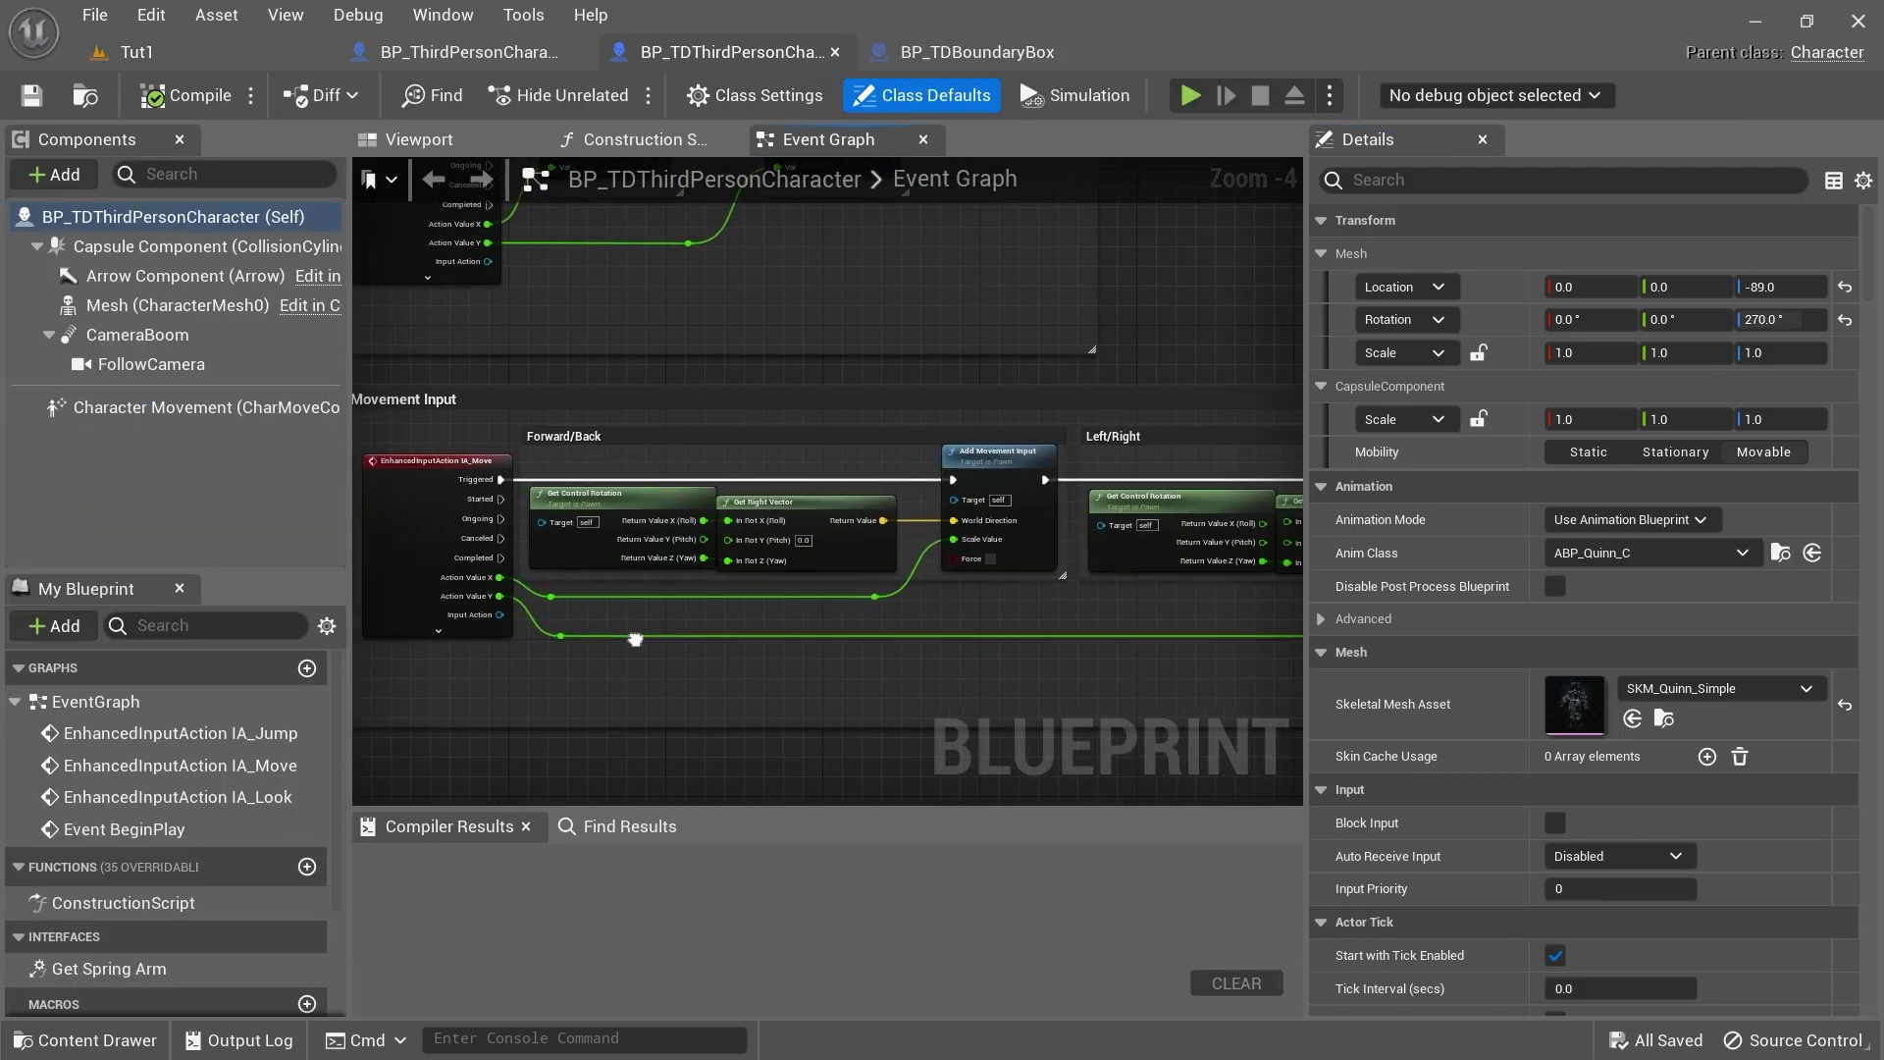
{"action": "right_click_drag", "start_coordinate": [722, 568], "coordinate": [1085, 568]}
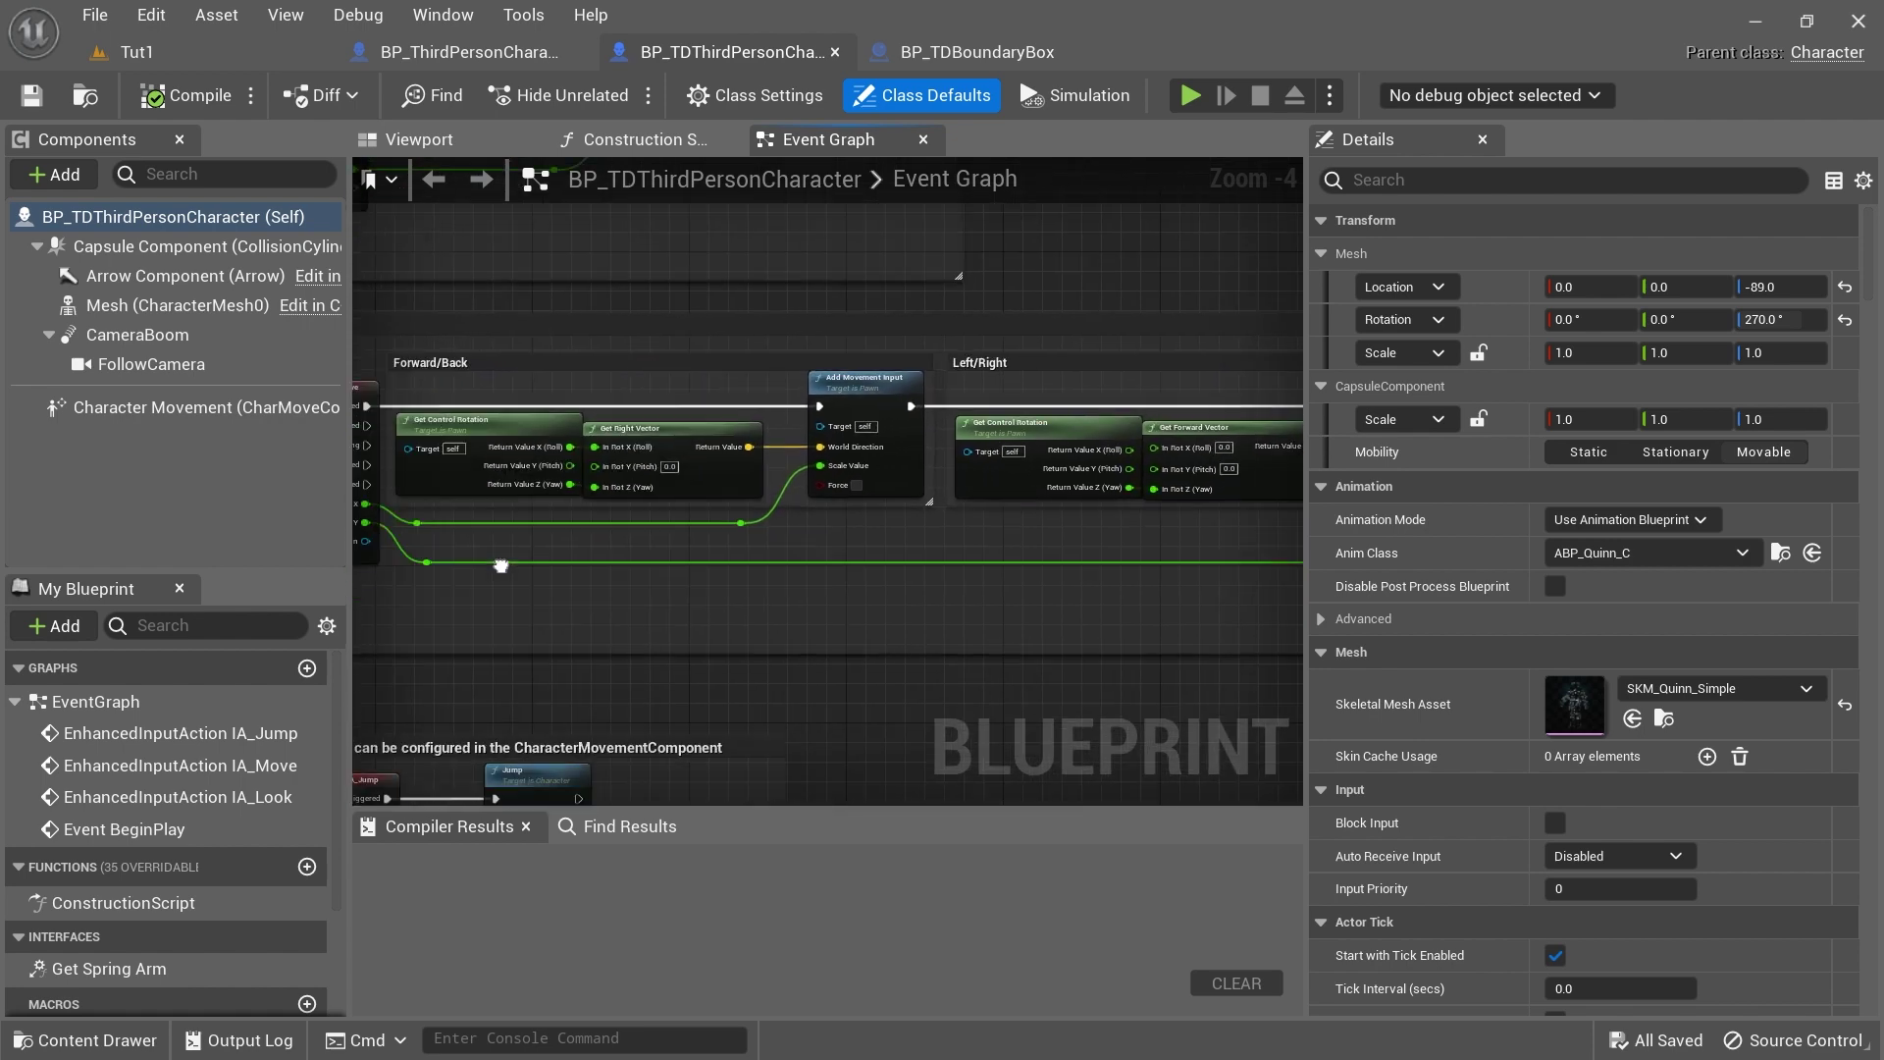
{"action": "scroll", "coordinate": [722, 568], "scroll_direction": "down", "scroll_amount": 1}
{"action": "right_click_drag", "start_coordinate": [723, 569], "coordinate": [730, 578]}
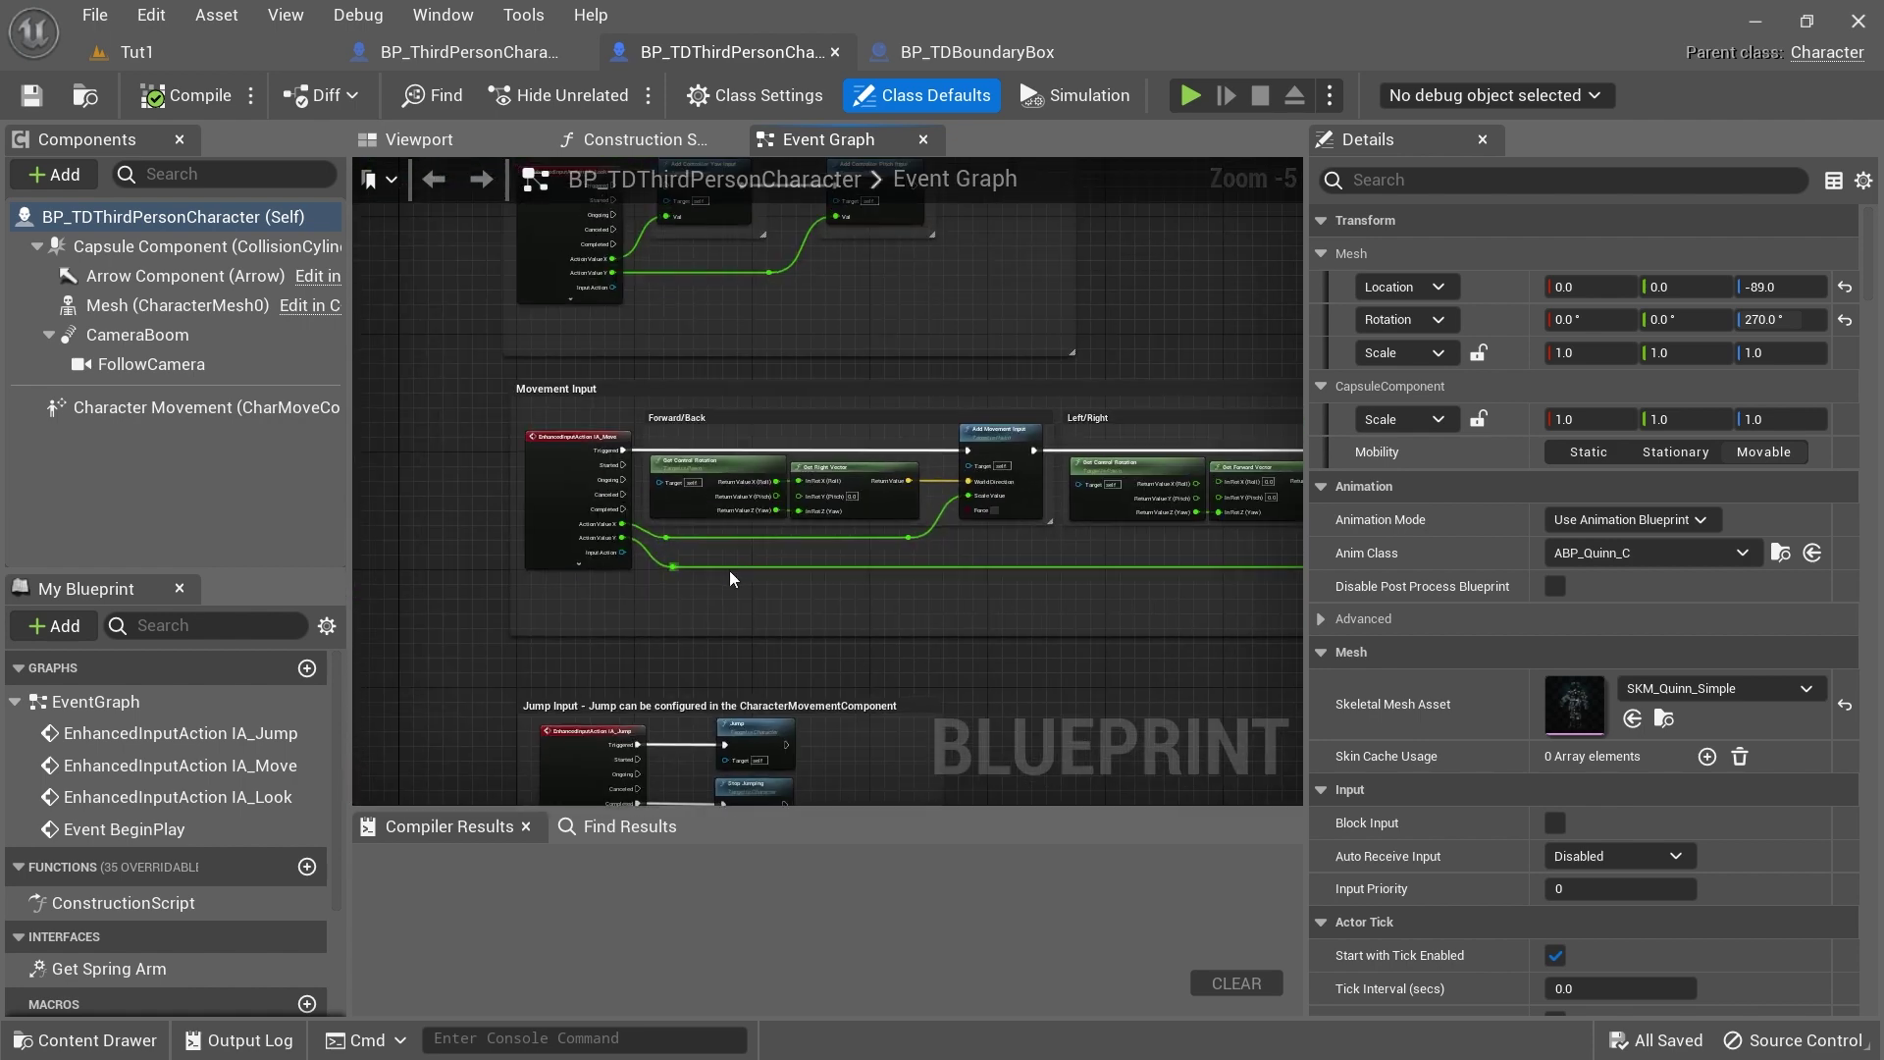
Copy the CameraBoom and FollowCamera components from BP_TDThirdPersonCharacter
{"action": "left_click", "coordinate": [152, 336]}
{"action": "left_click", "coordinate": [147, 364], "text": "ctrl"}
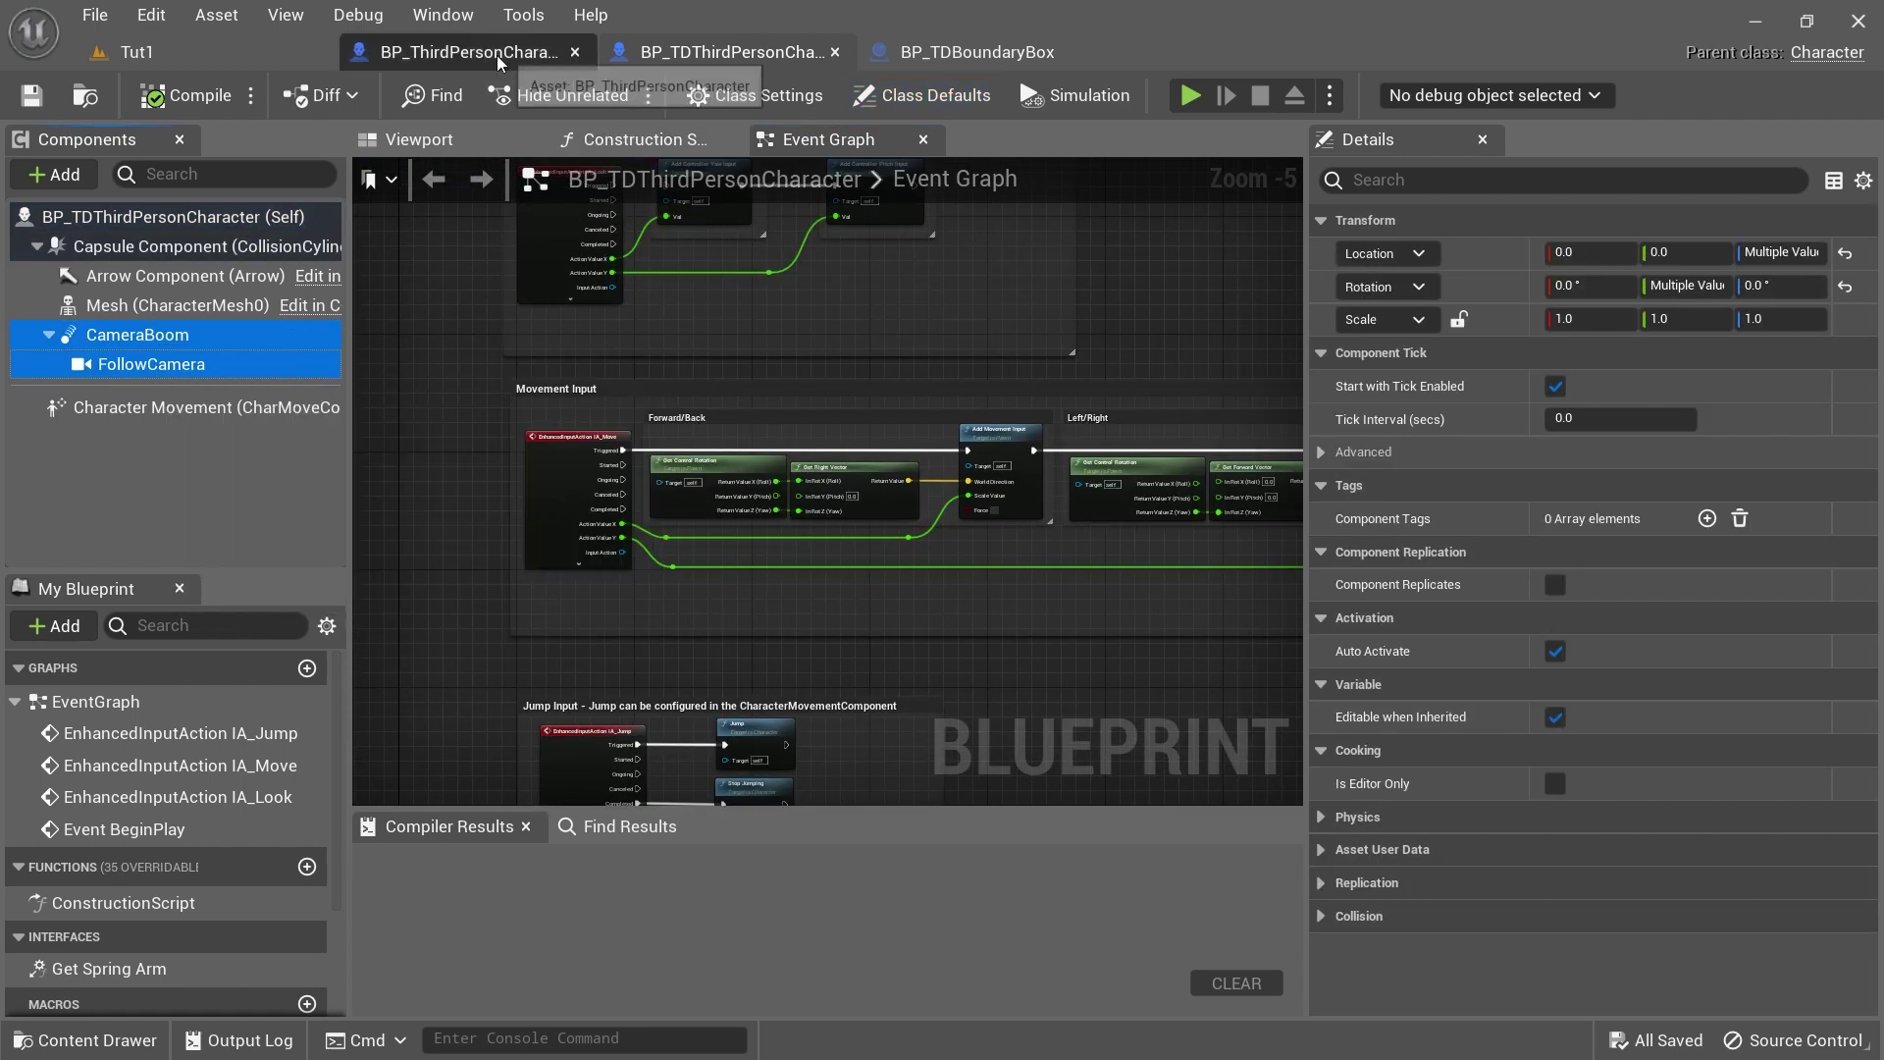
{"action": "left_click", "coordinate": [458, 54]}
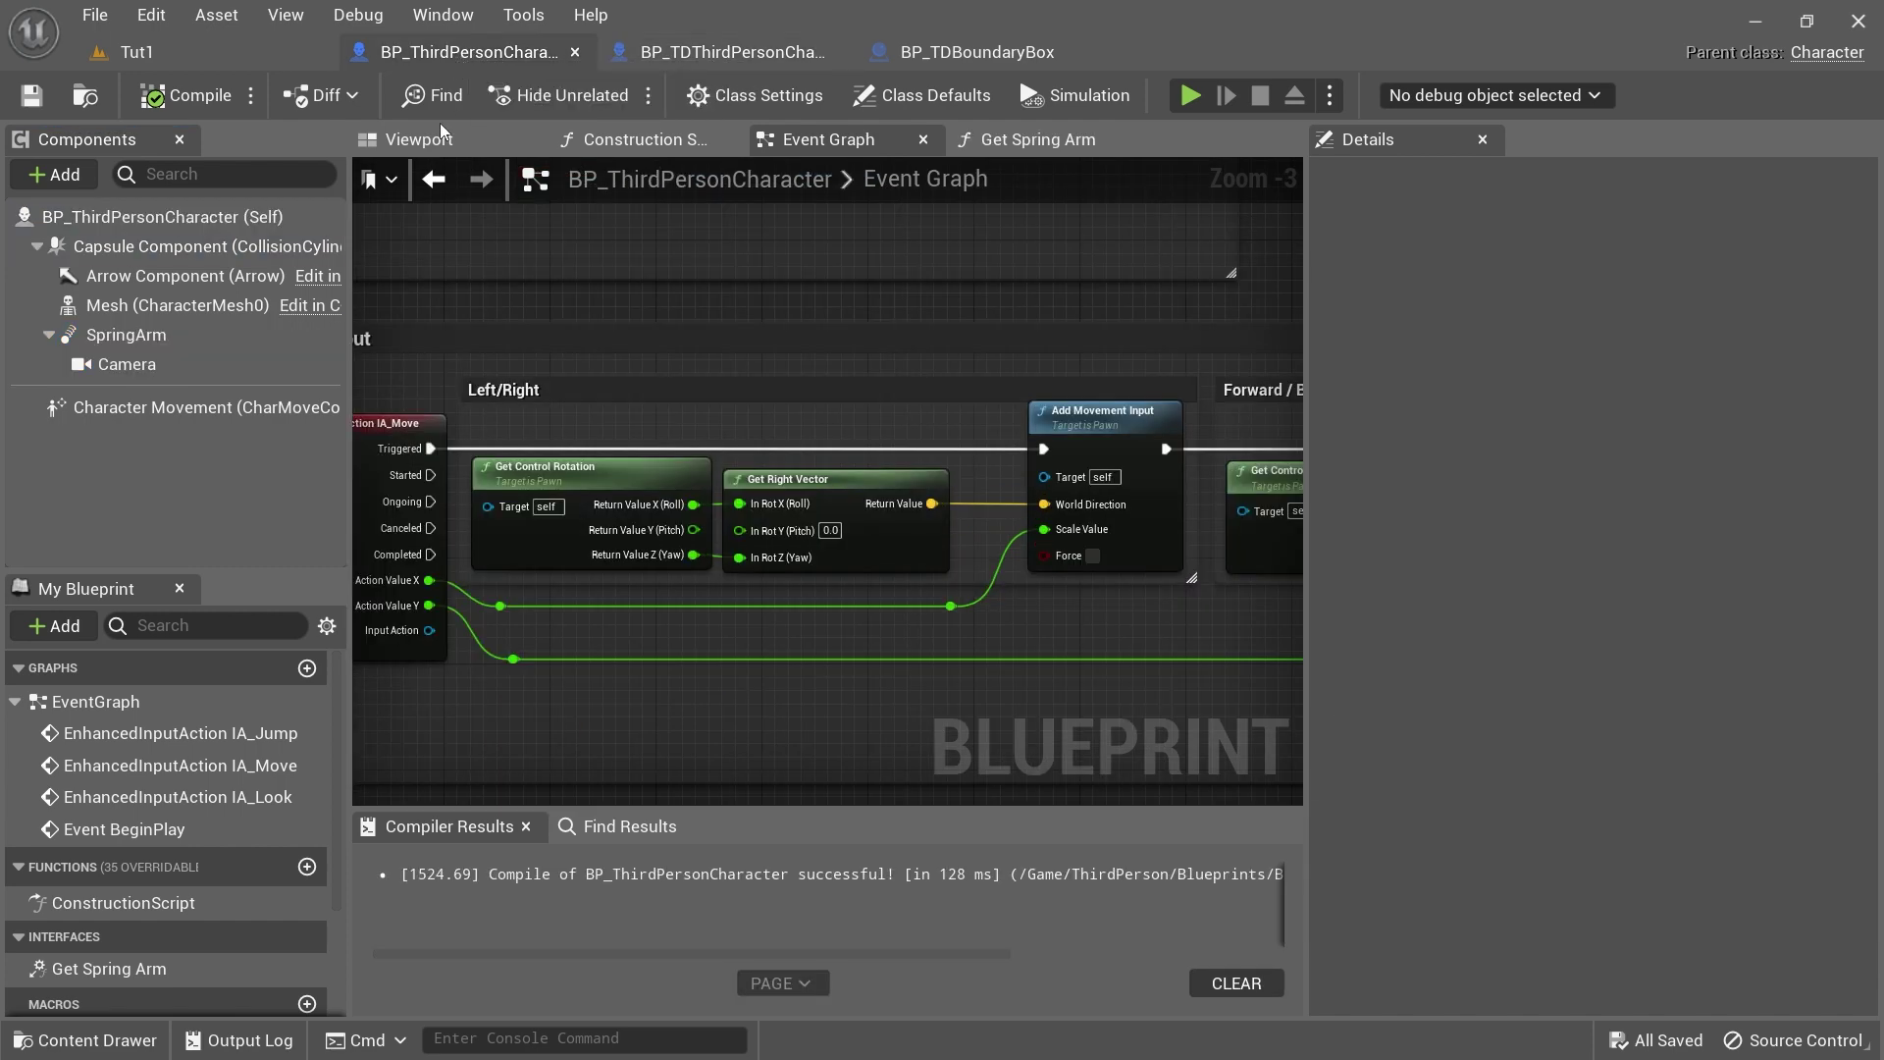
{"action": "left_click", "coordinate": [726, 52]}
{"action": "right_click", "coordinate": [169, 342]}
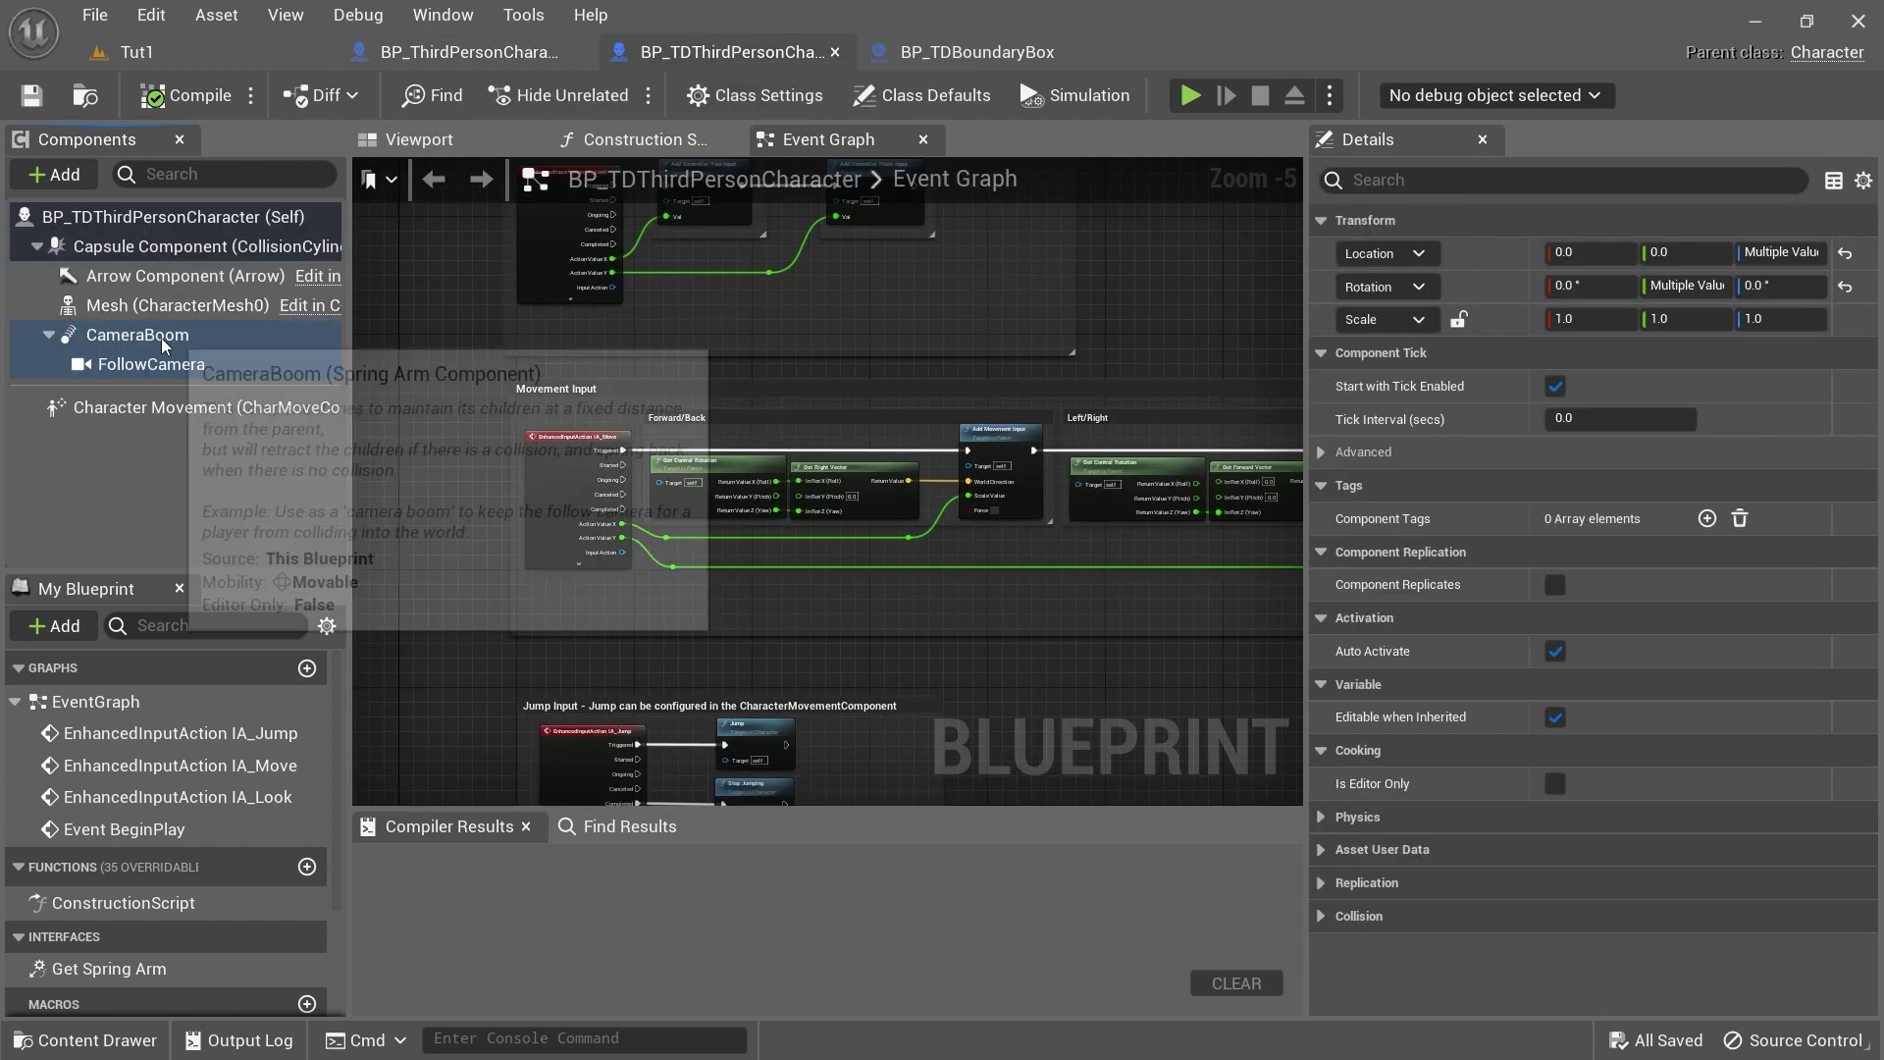
{"action": "left_click", "coordinate": [241, 446]}
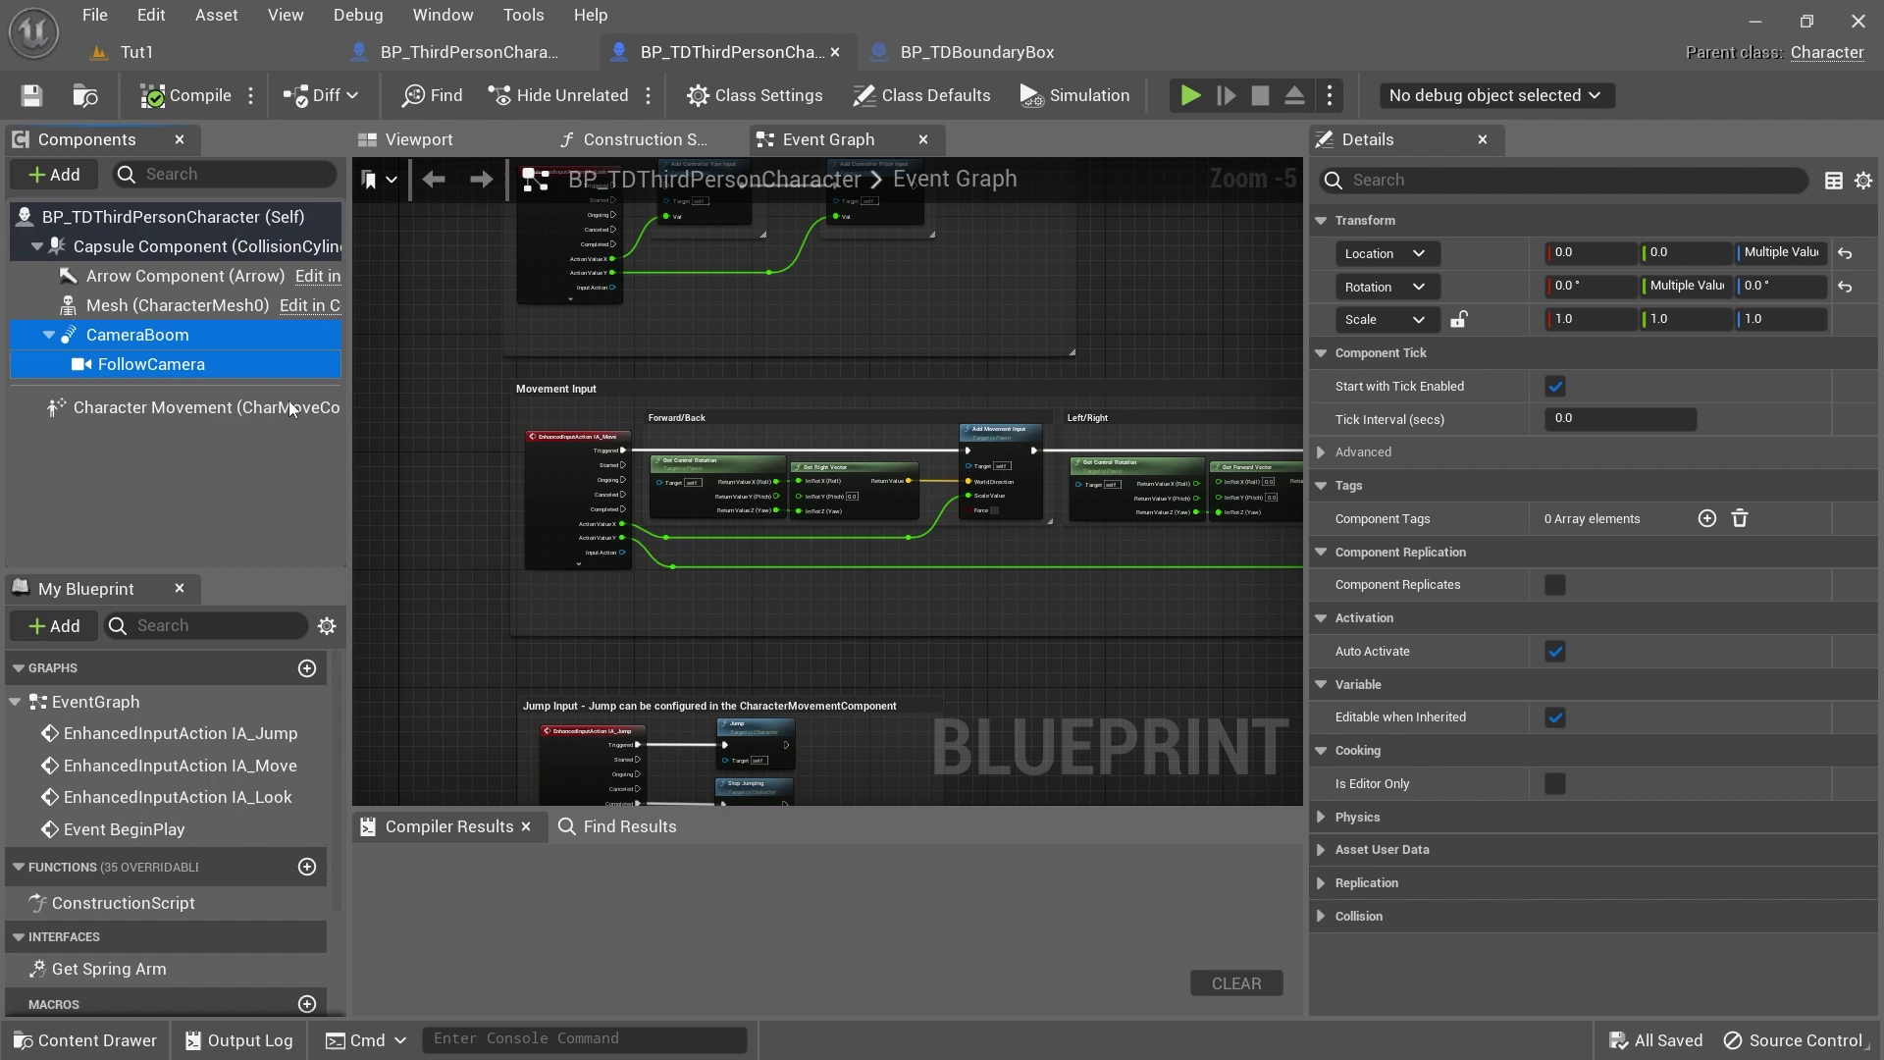
{"action": "left_click", "coordinate": [471, 59]}
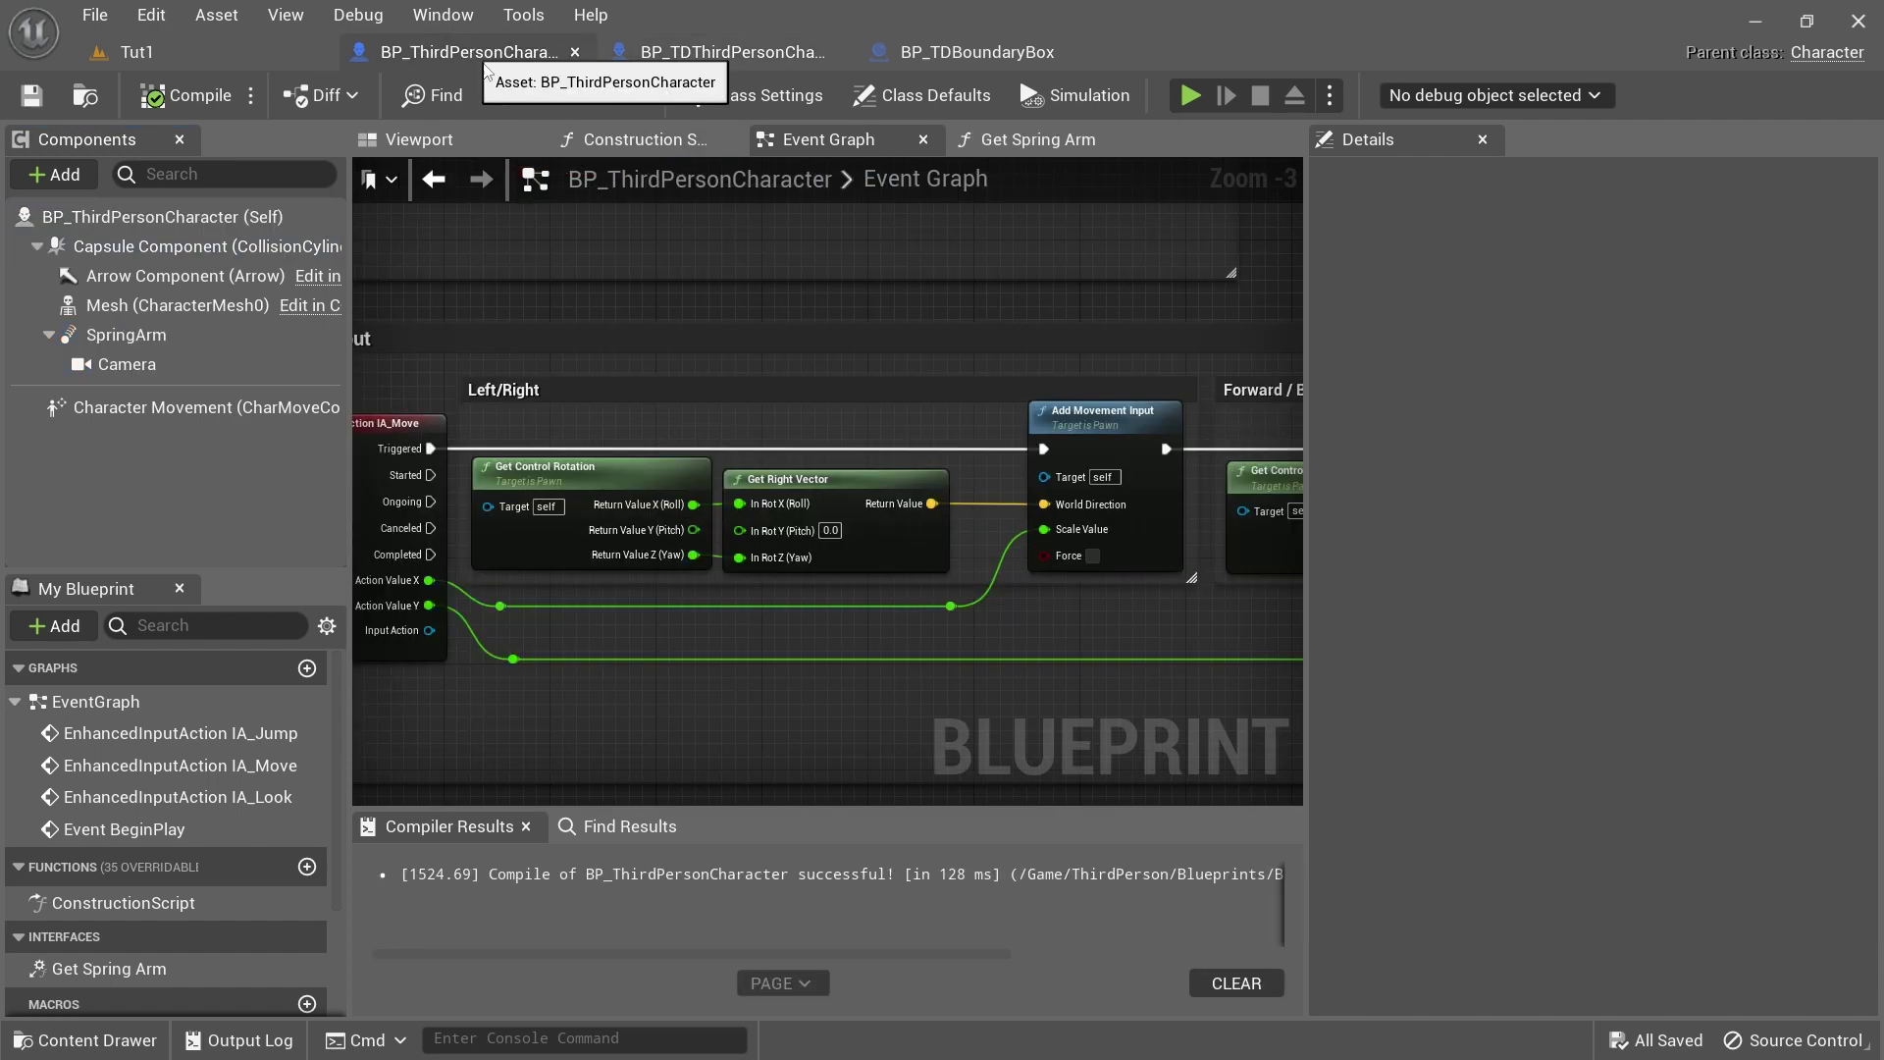
{"action": "left_click", "coordinate": [137, 339]}
Delete the SpringArm and Camera components, then undo to restore them
{"action": "right_click", "coordinate": [138, 339]}
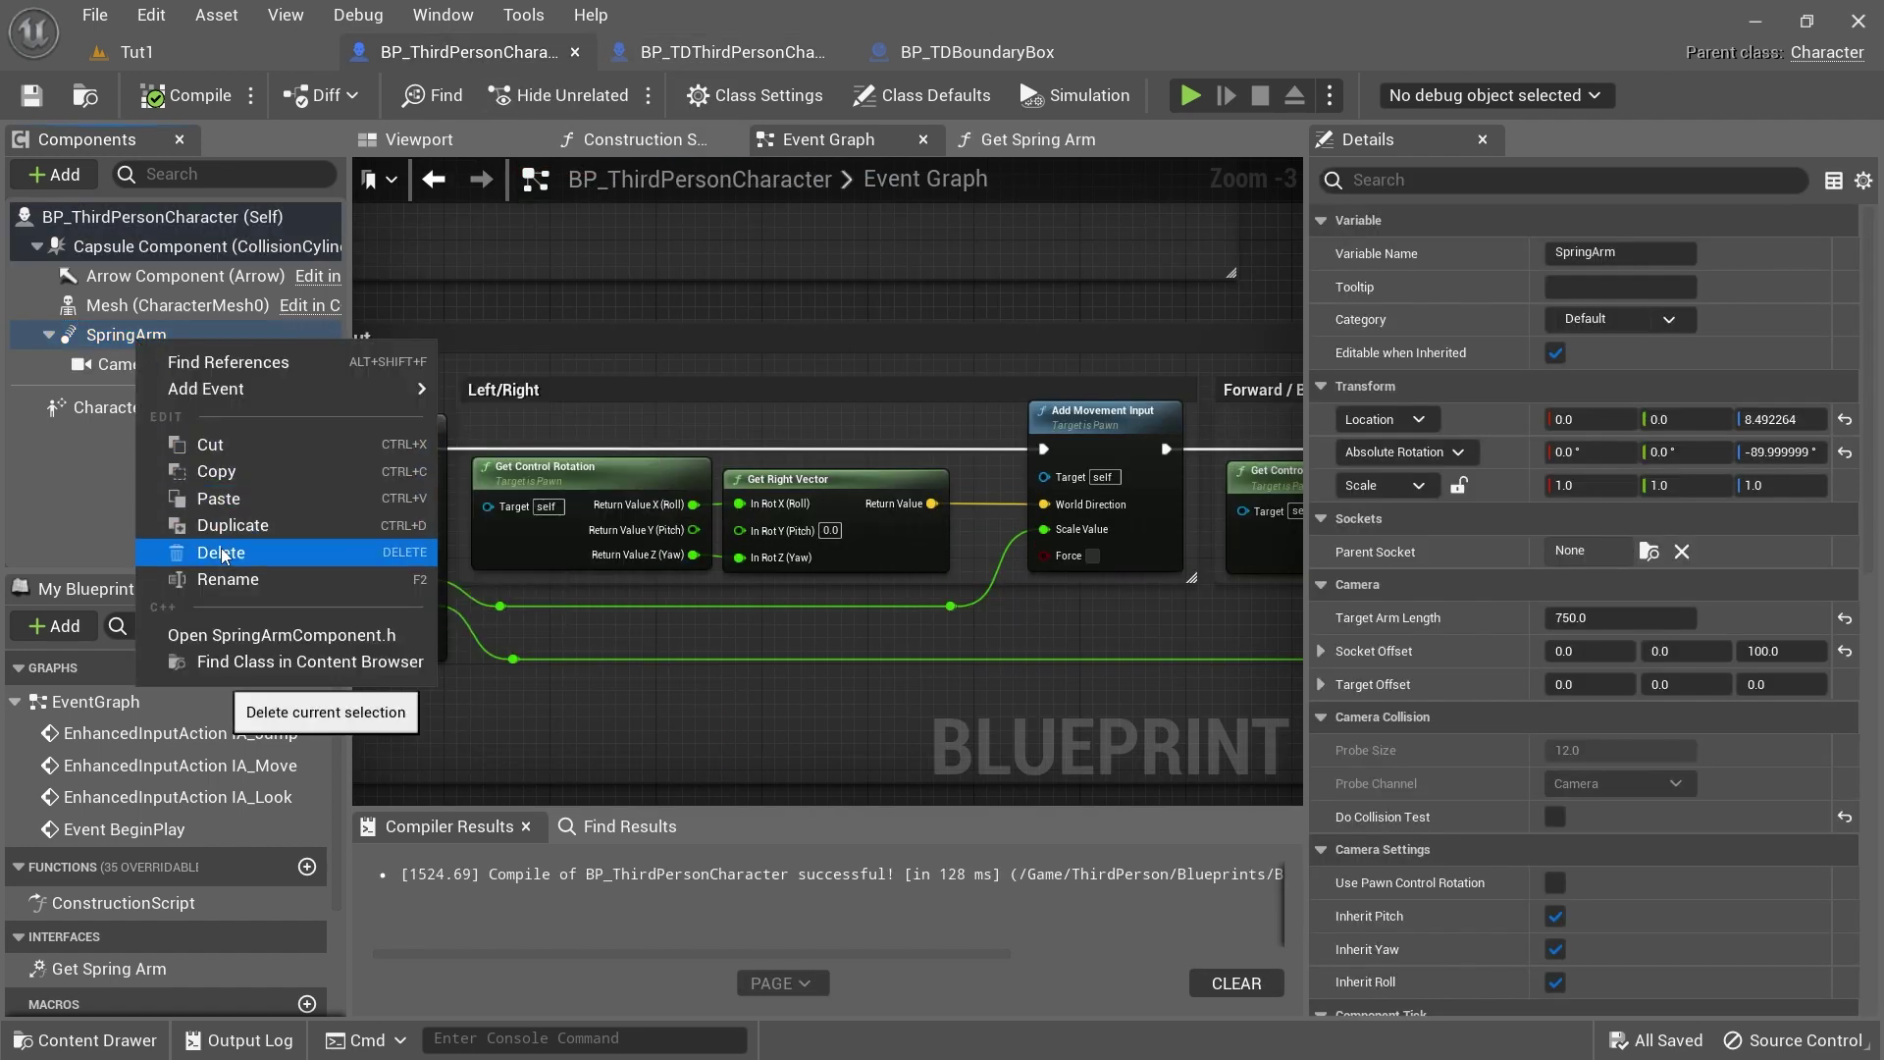
{"action": "left_click", "coordinate": [176, 541]}
{"action": "right_click", "coordinate": [125, 314]}
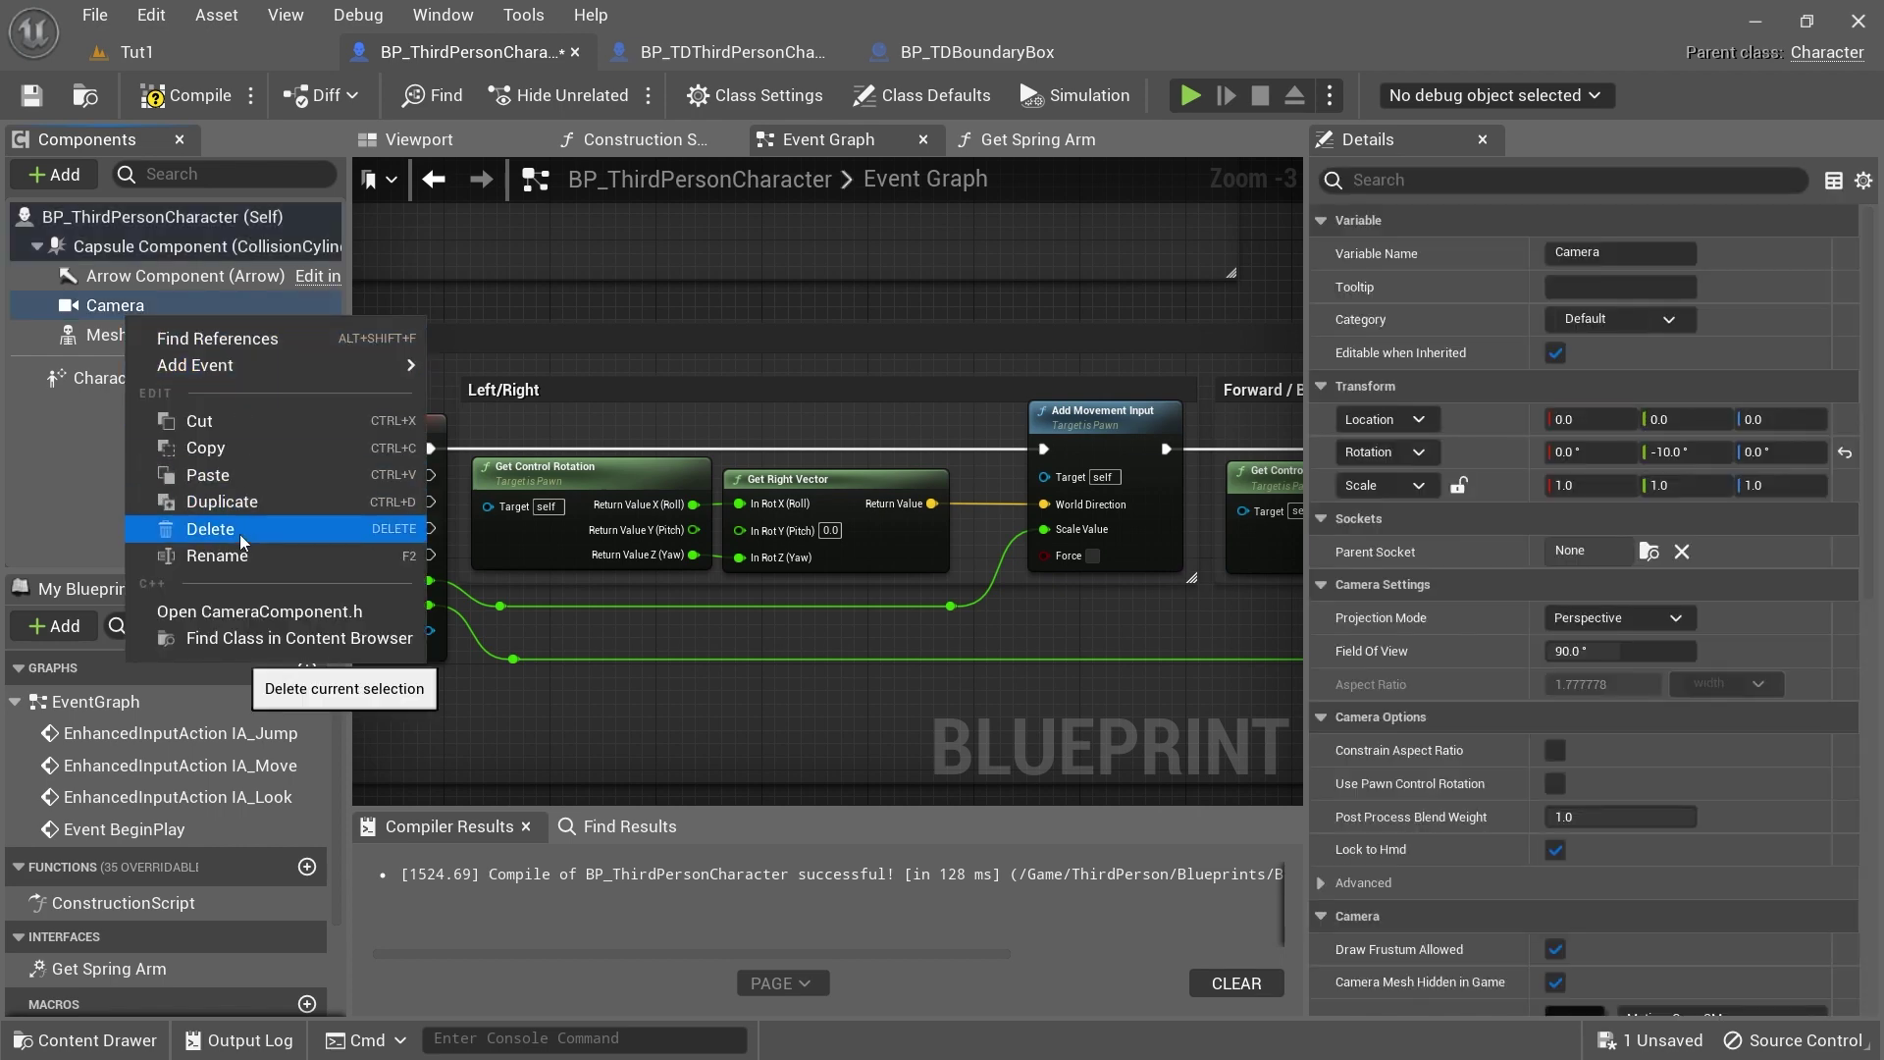
{"action": "left_click", "coordinate": [196, 523]}
{"action": "key", "text": "ctrl+z"}
{"action": "key", "text": "ctrl+z"}
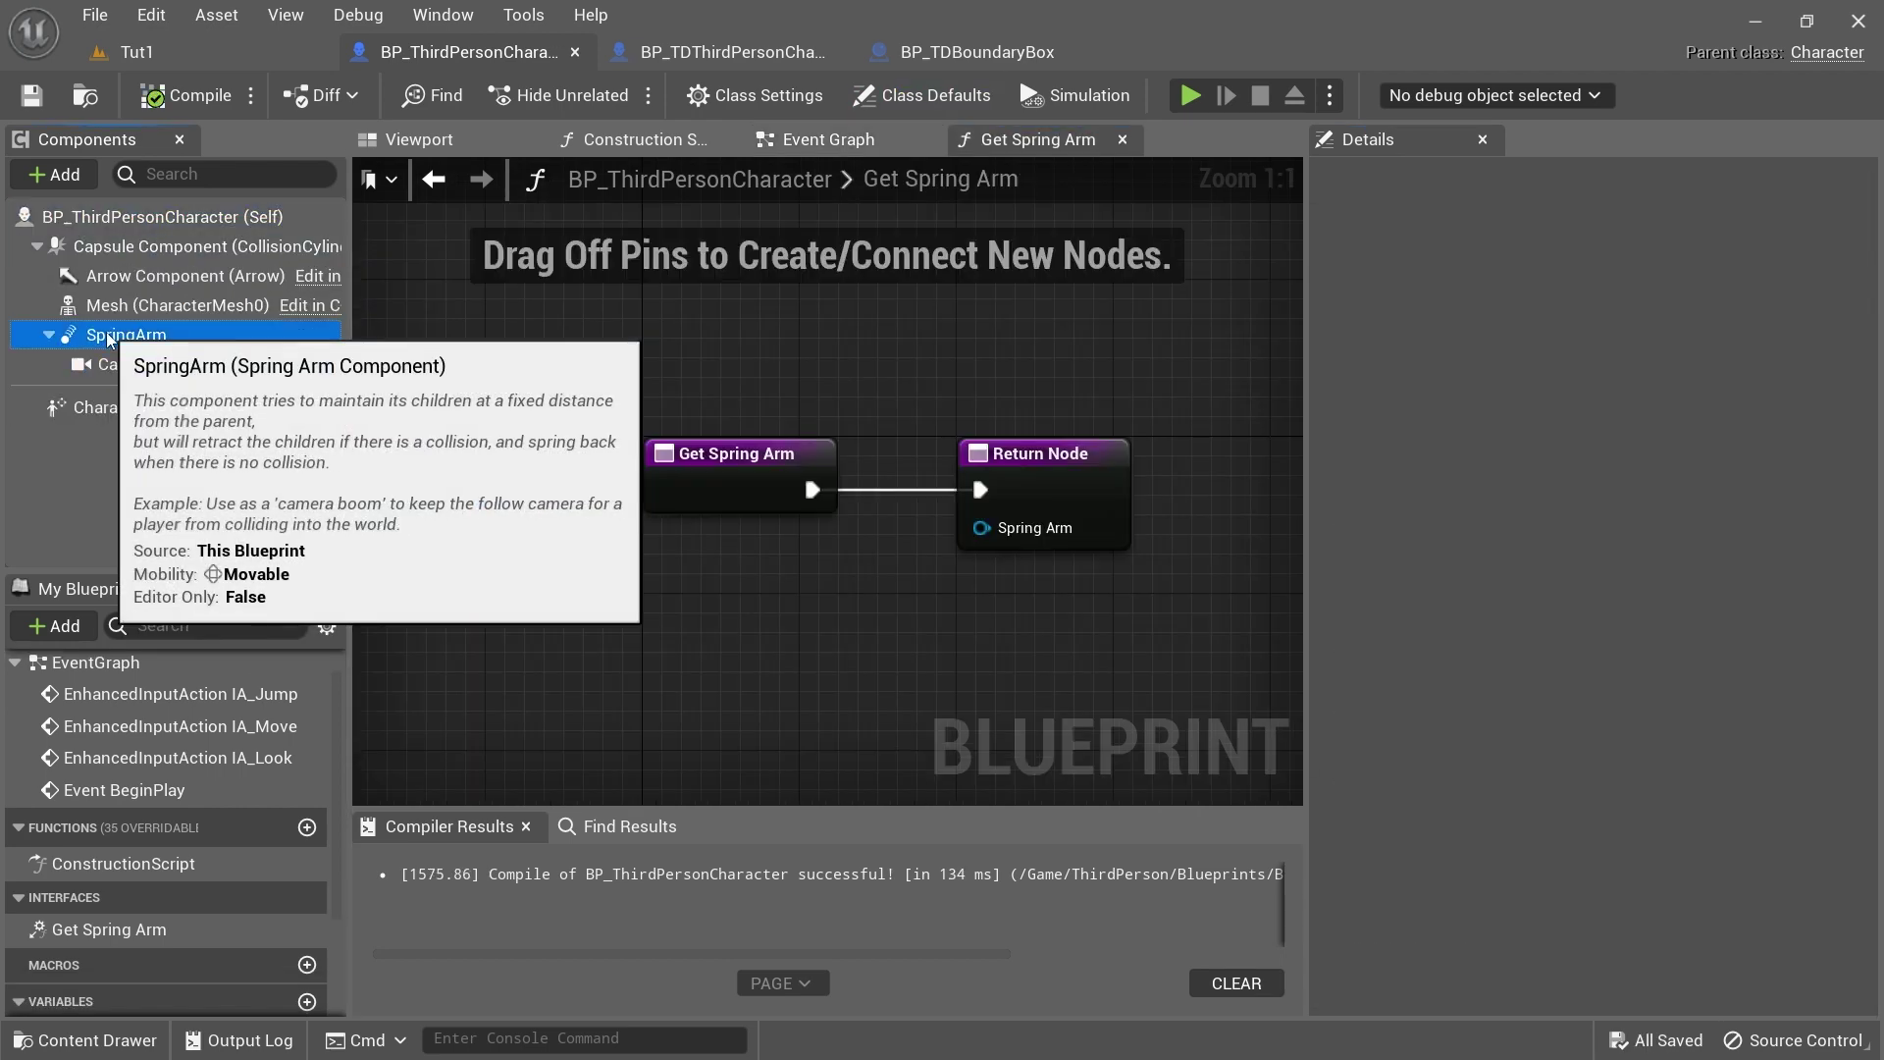
Wire a SpringArm getter to Get Spring Arm's Return Node in BP_ThirdPersonCharacter
{"action": "left_click_drag", "start_coordinate": [988, 532], "coordinate": [982, 529]}
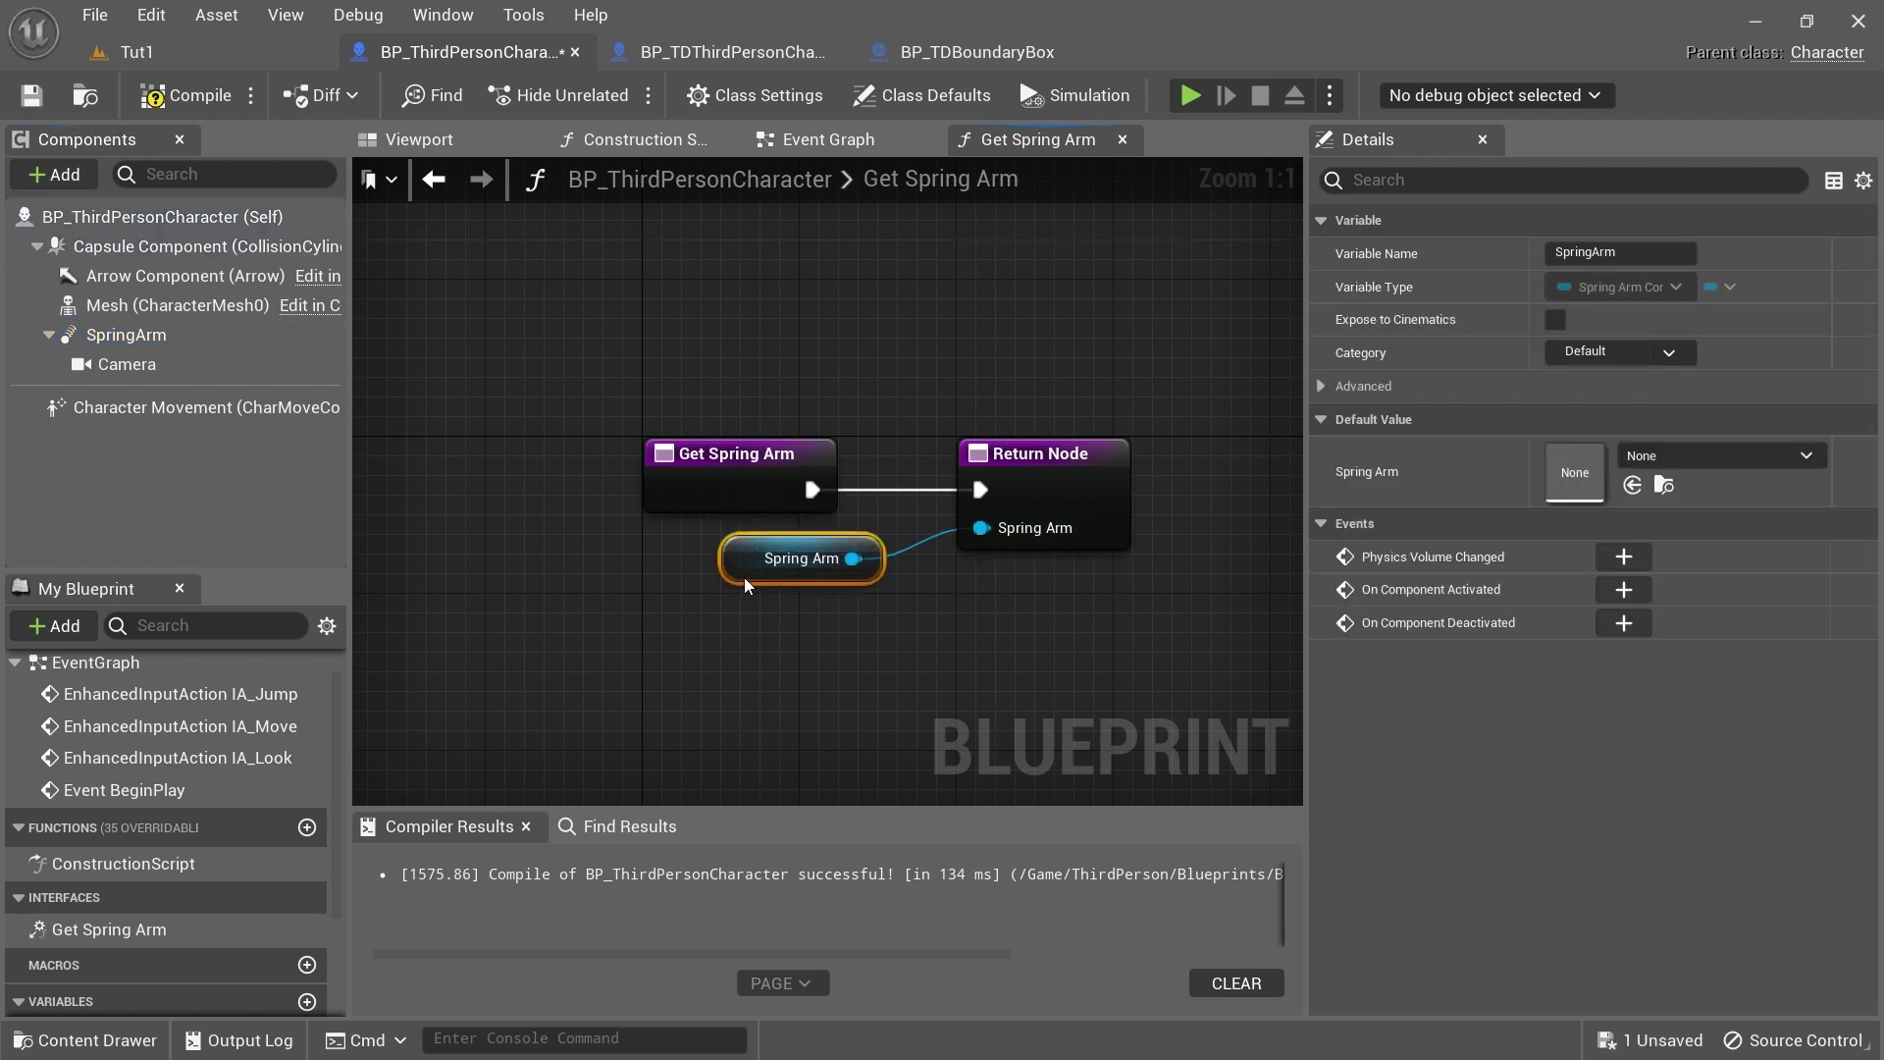
{"action": "left_click", "coordinate": [807, 670]}
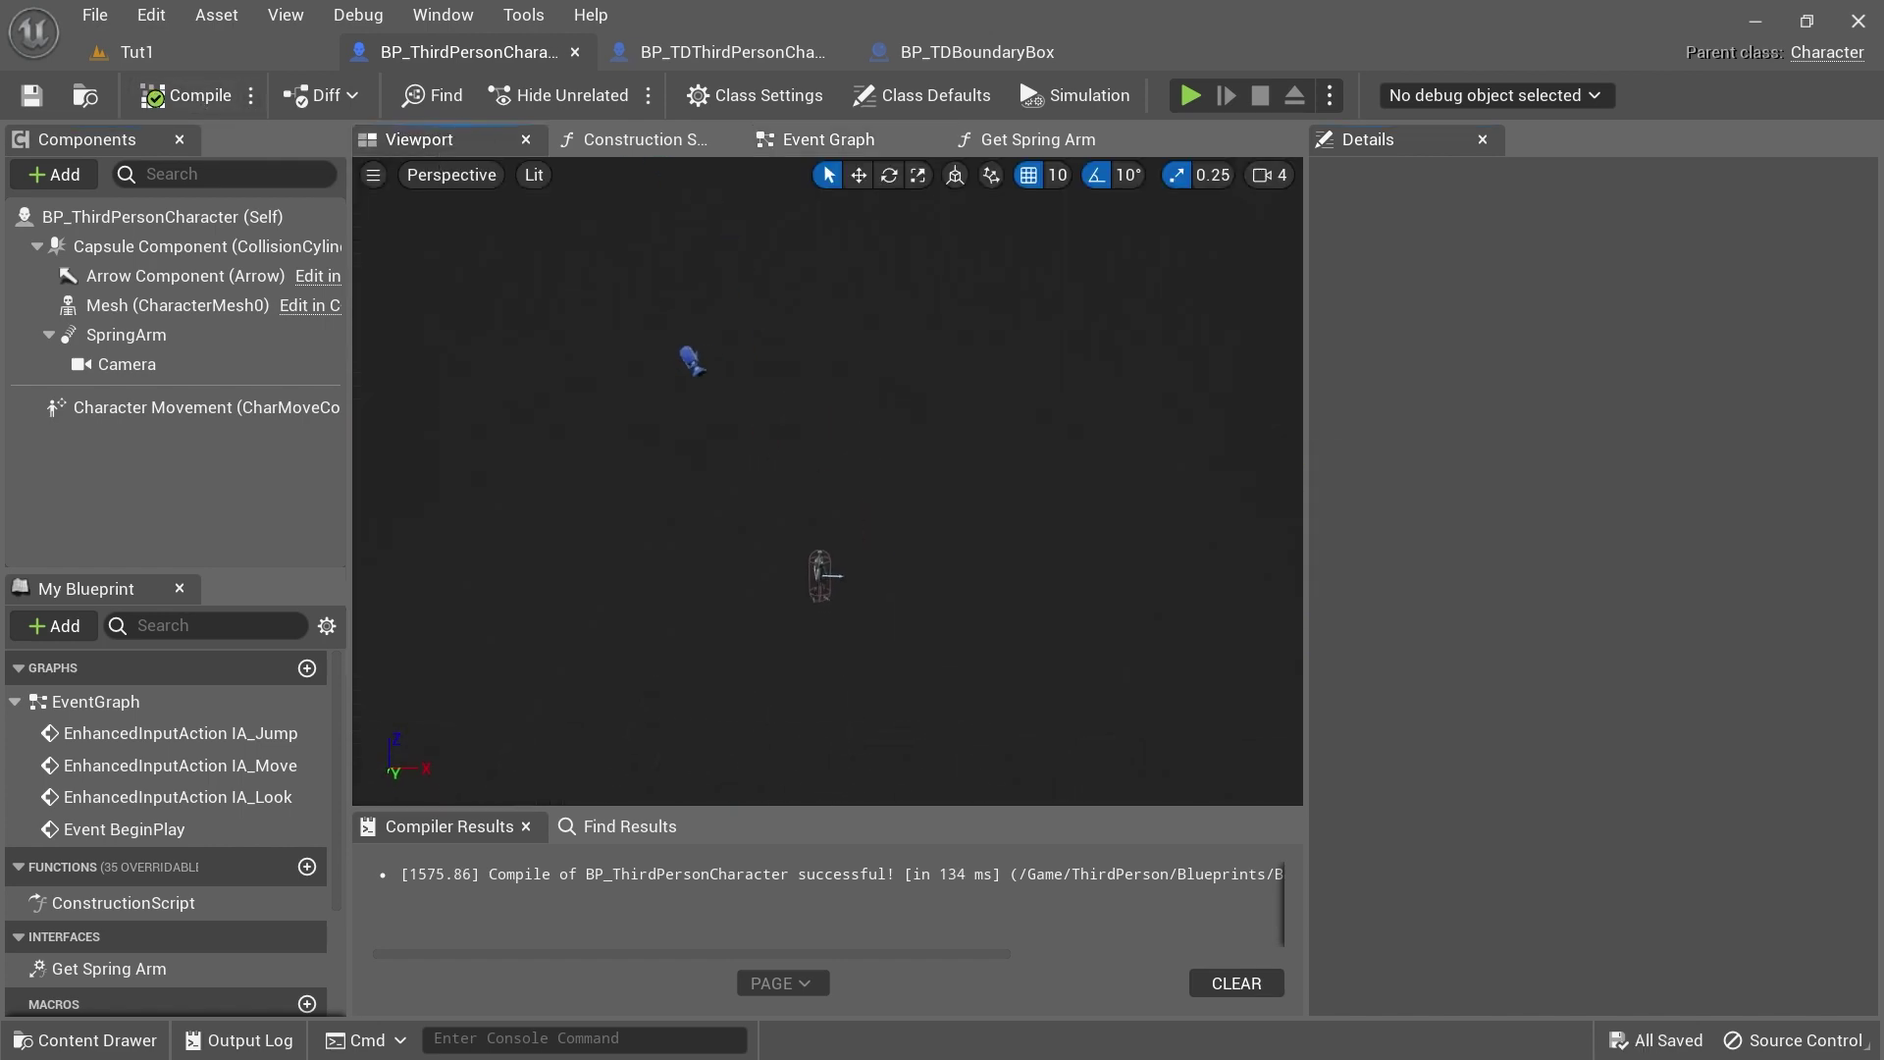
{"action": "scroll", "coordinate": [888, 463], "scroll_direction": "up", "scroll_amount": 3}
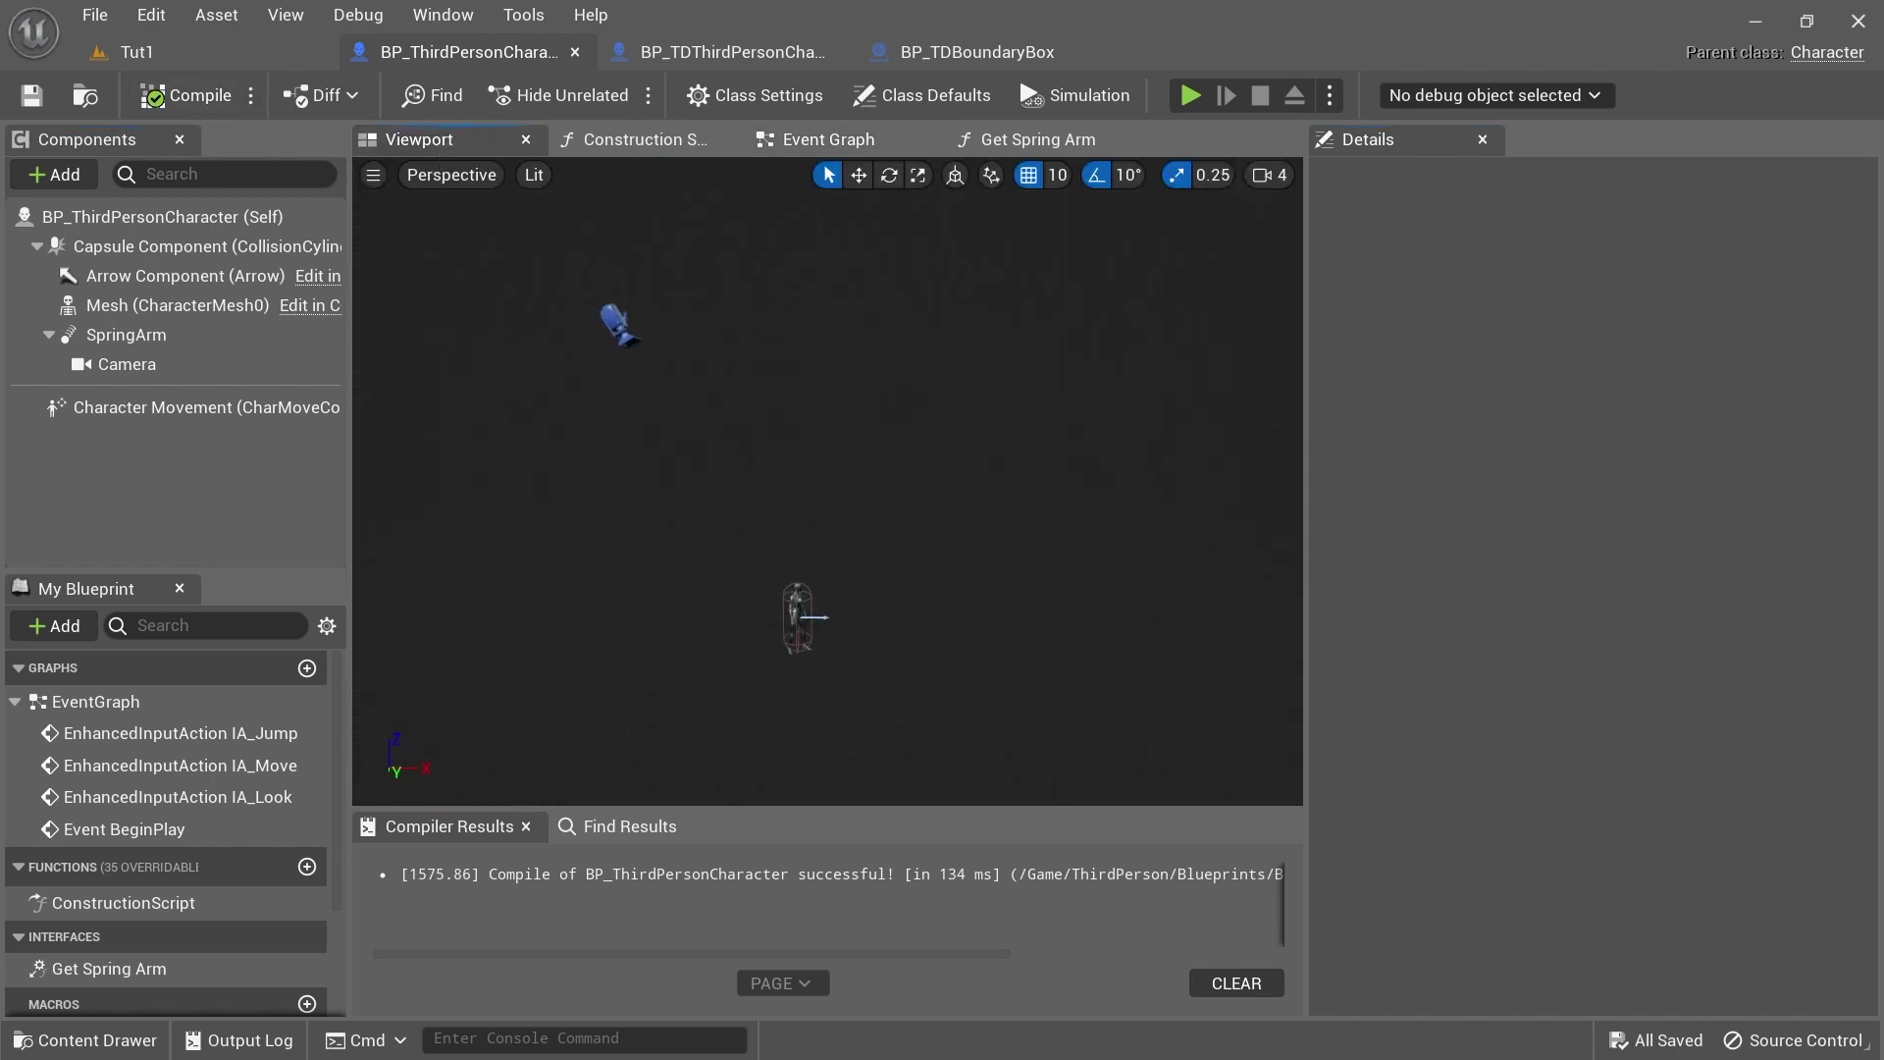
{"action": "left_click", "coordinate": [711, 59]}
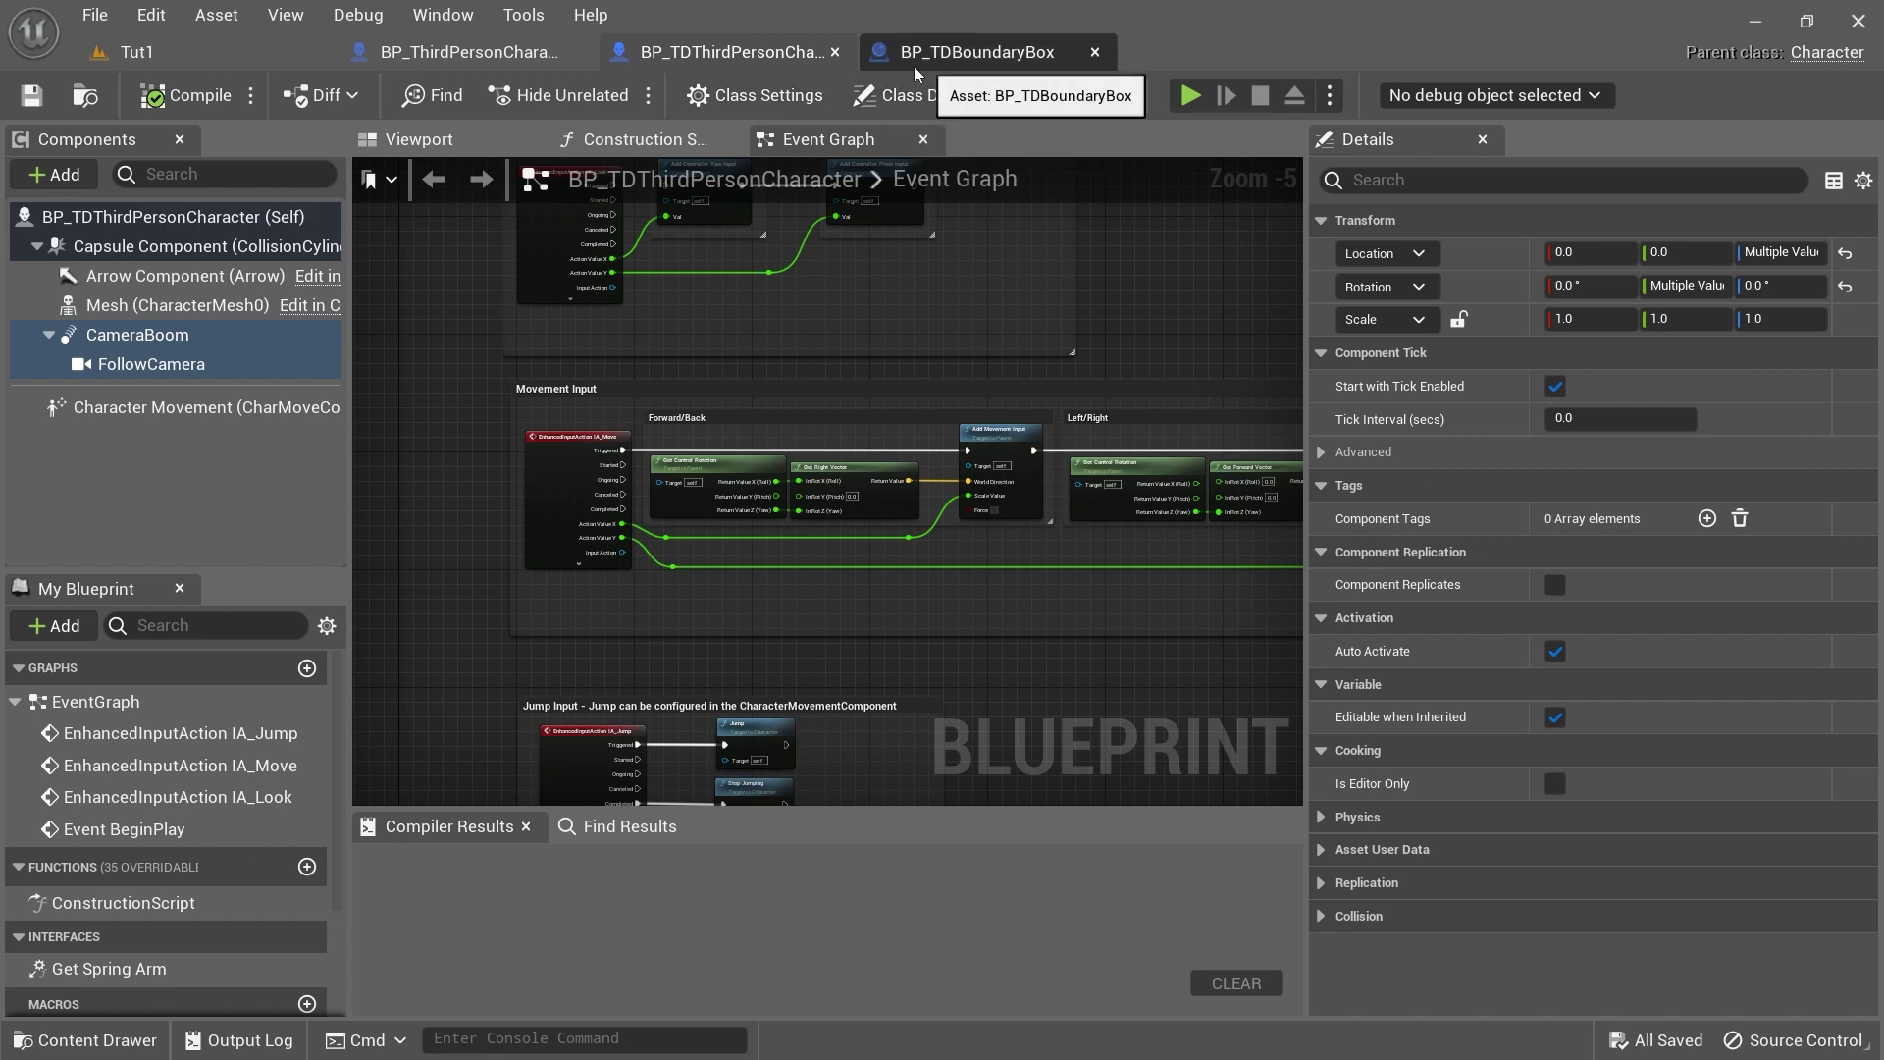
Play Tut1 and run the character off the stairs, across the floor, and back up
{"action": "left_click", "coordinate": [137, 52]}
{"action": "left_click", "coordinate": [551, 95]}
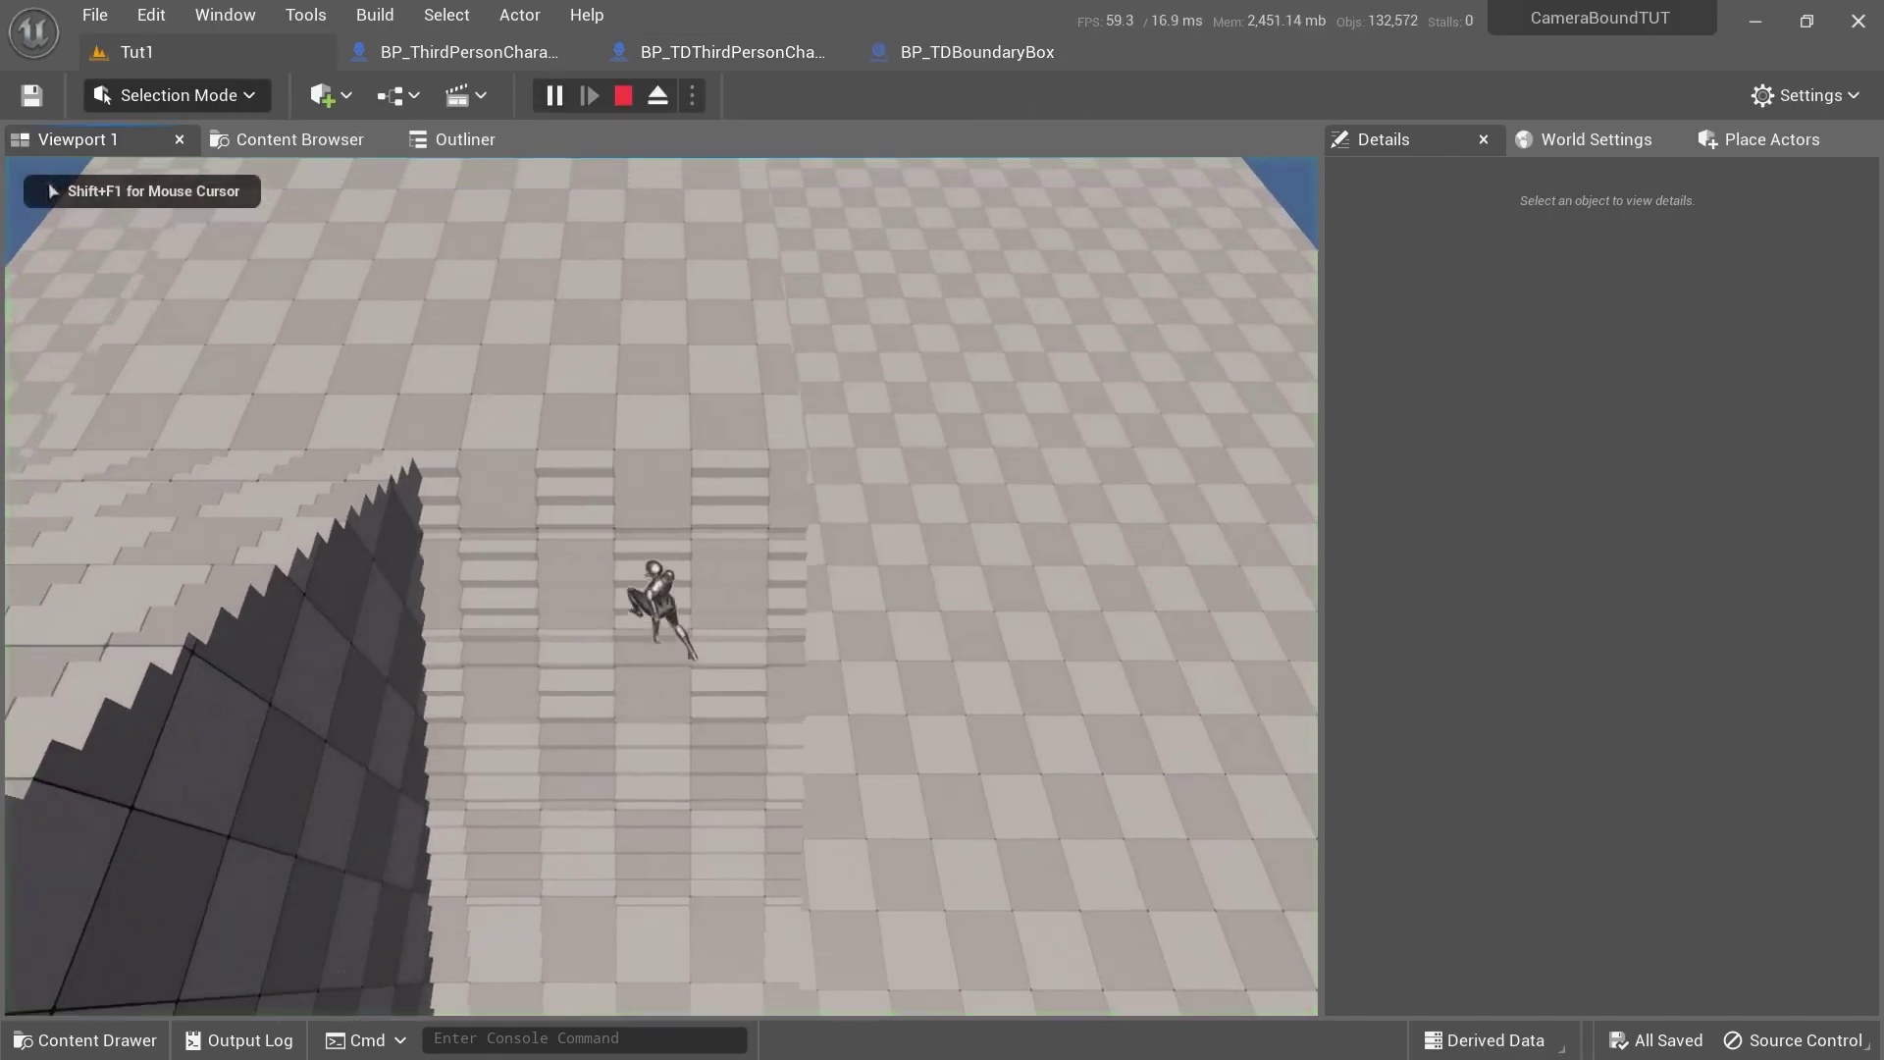
{"action": "key", "text": "w"}
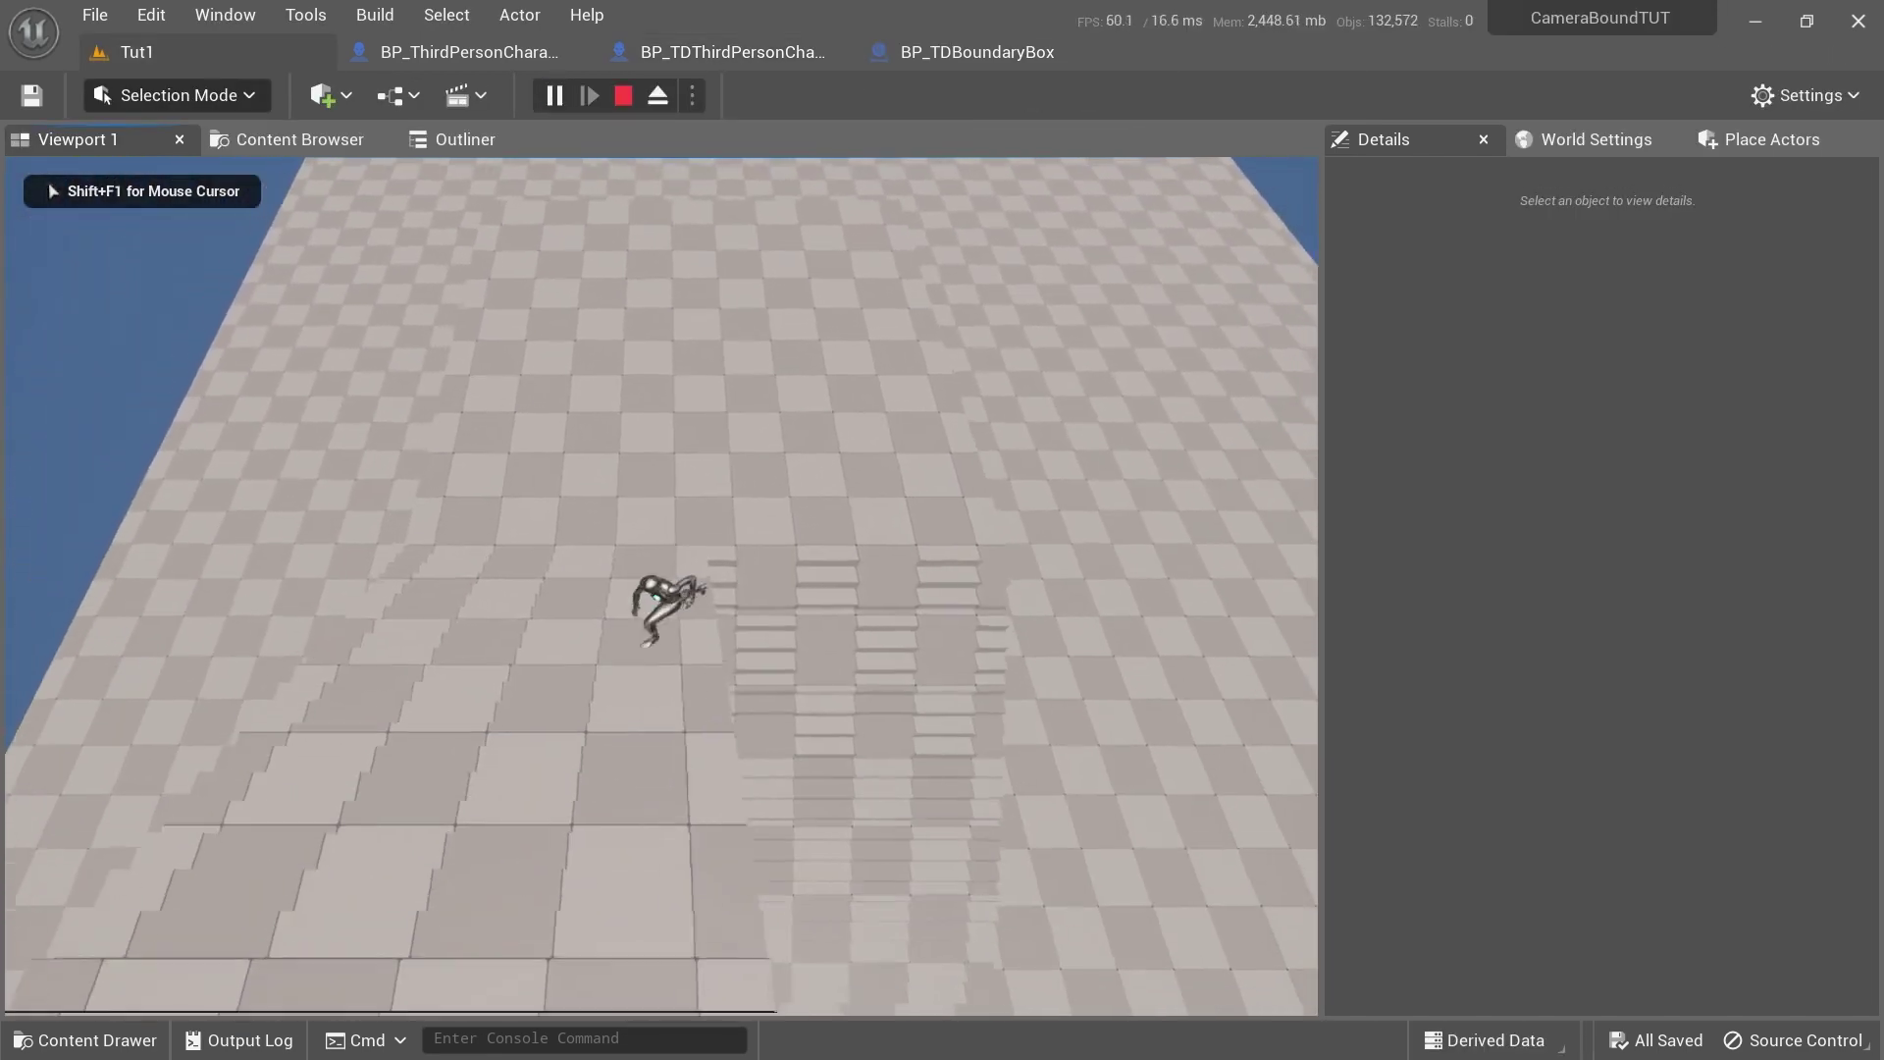
{"action": "key", "text": "w"}
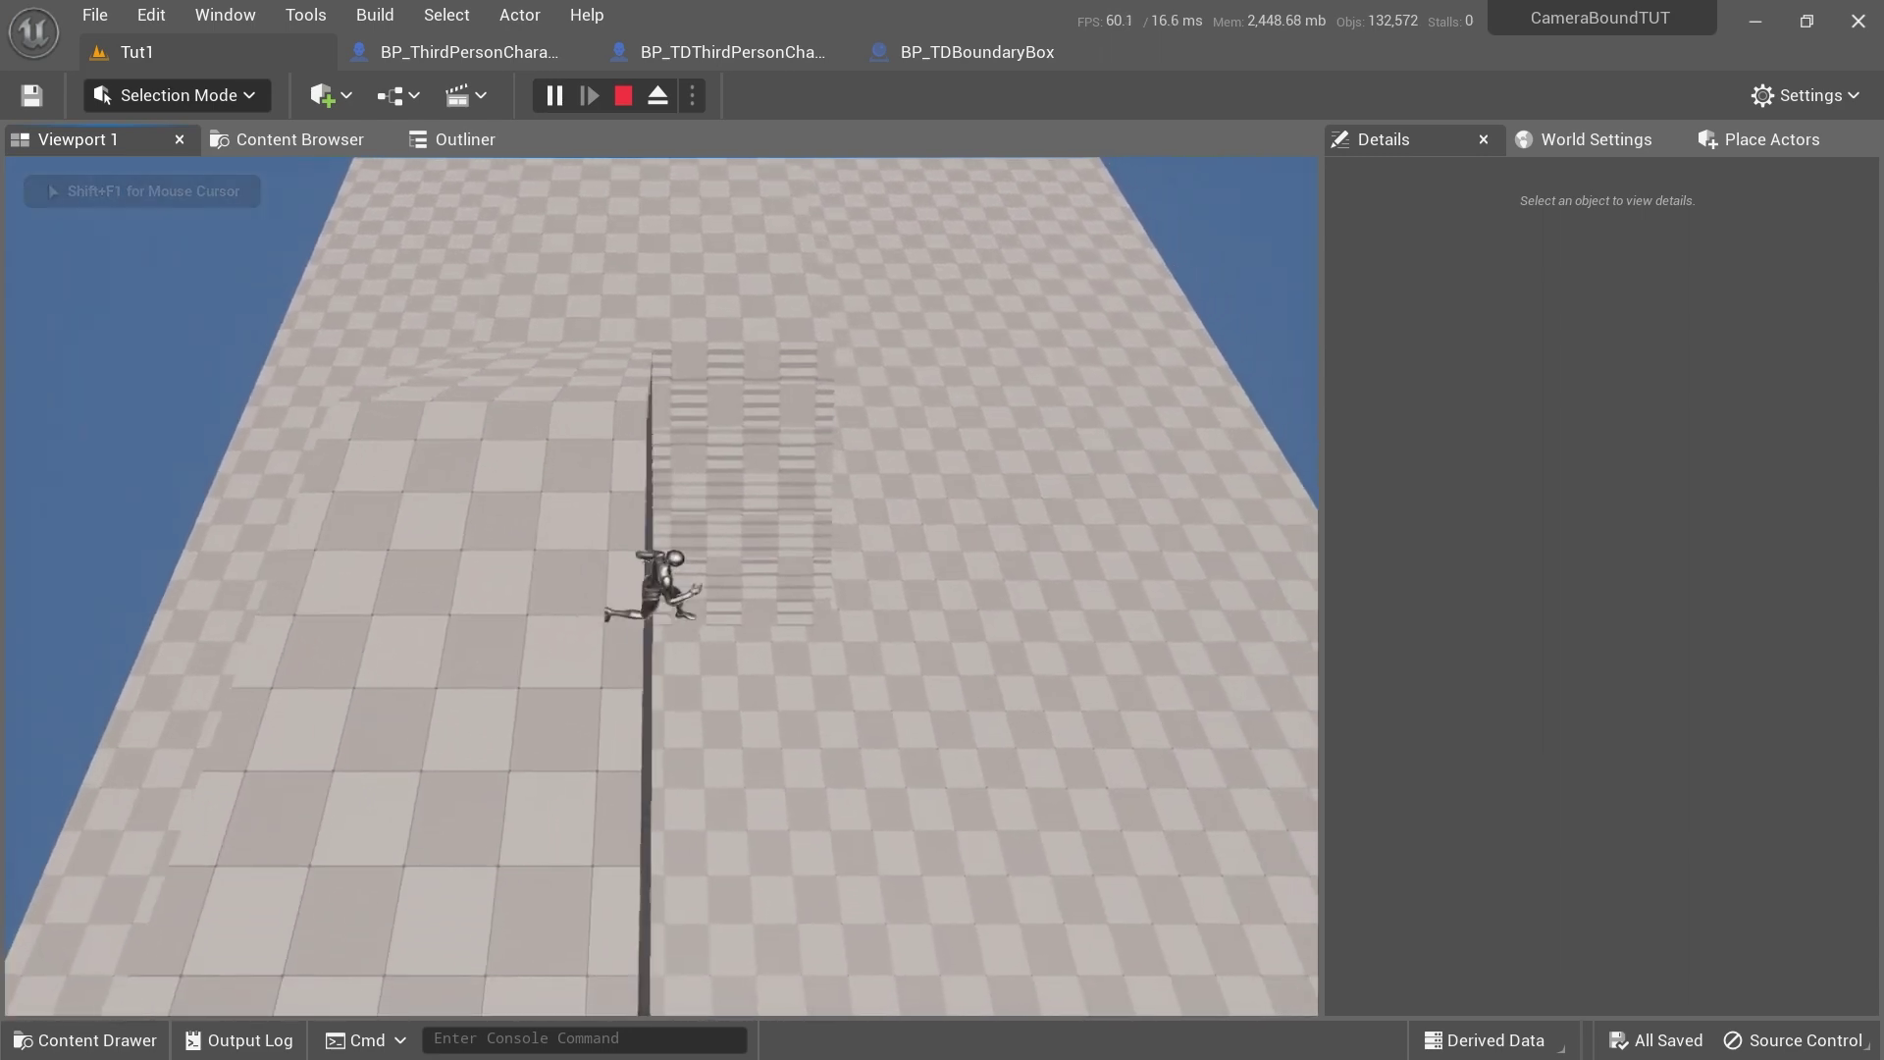
{"action": "key", "text": "w"}
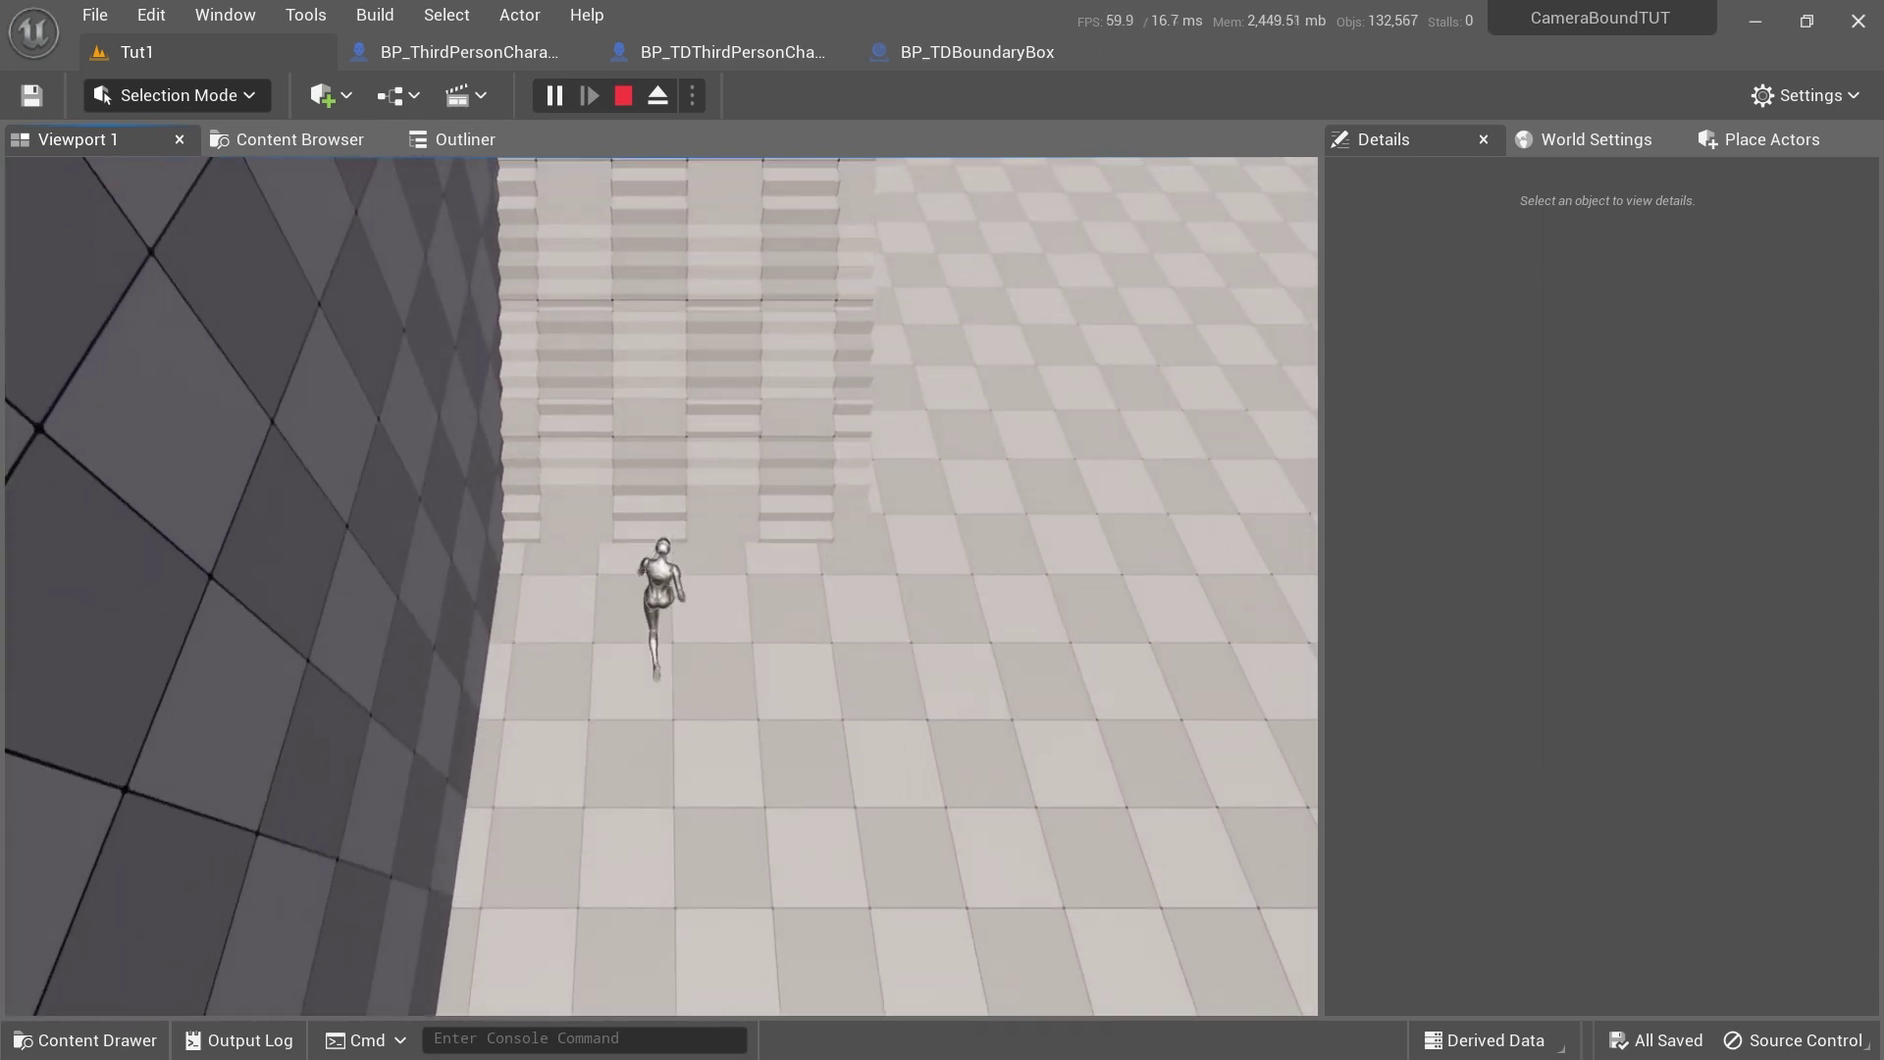
{"action": "key", "text": "w"}
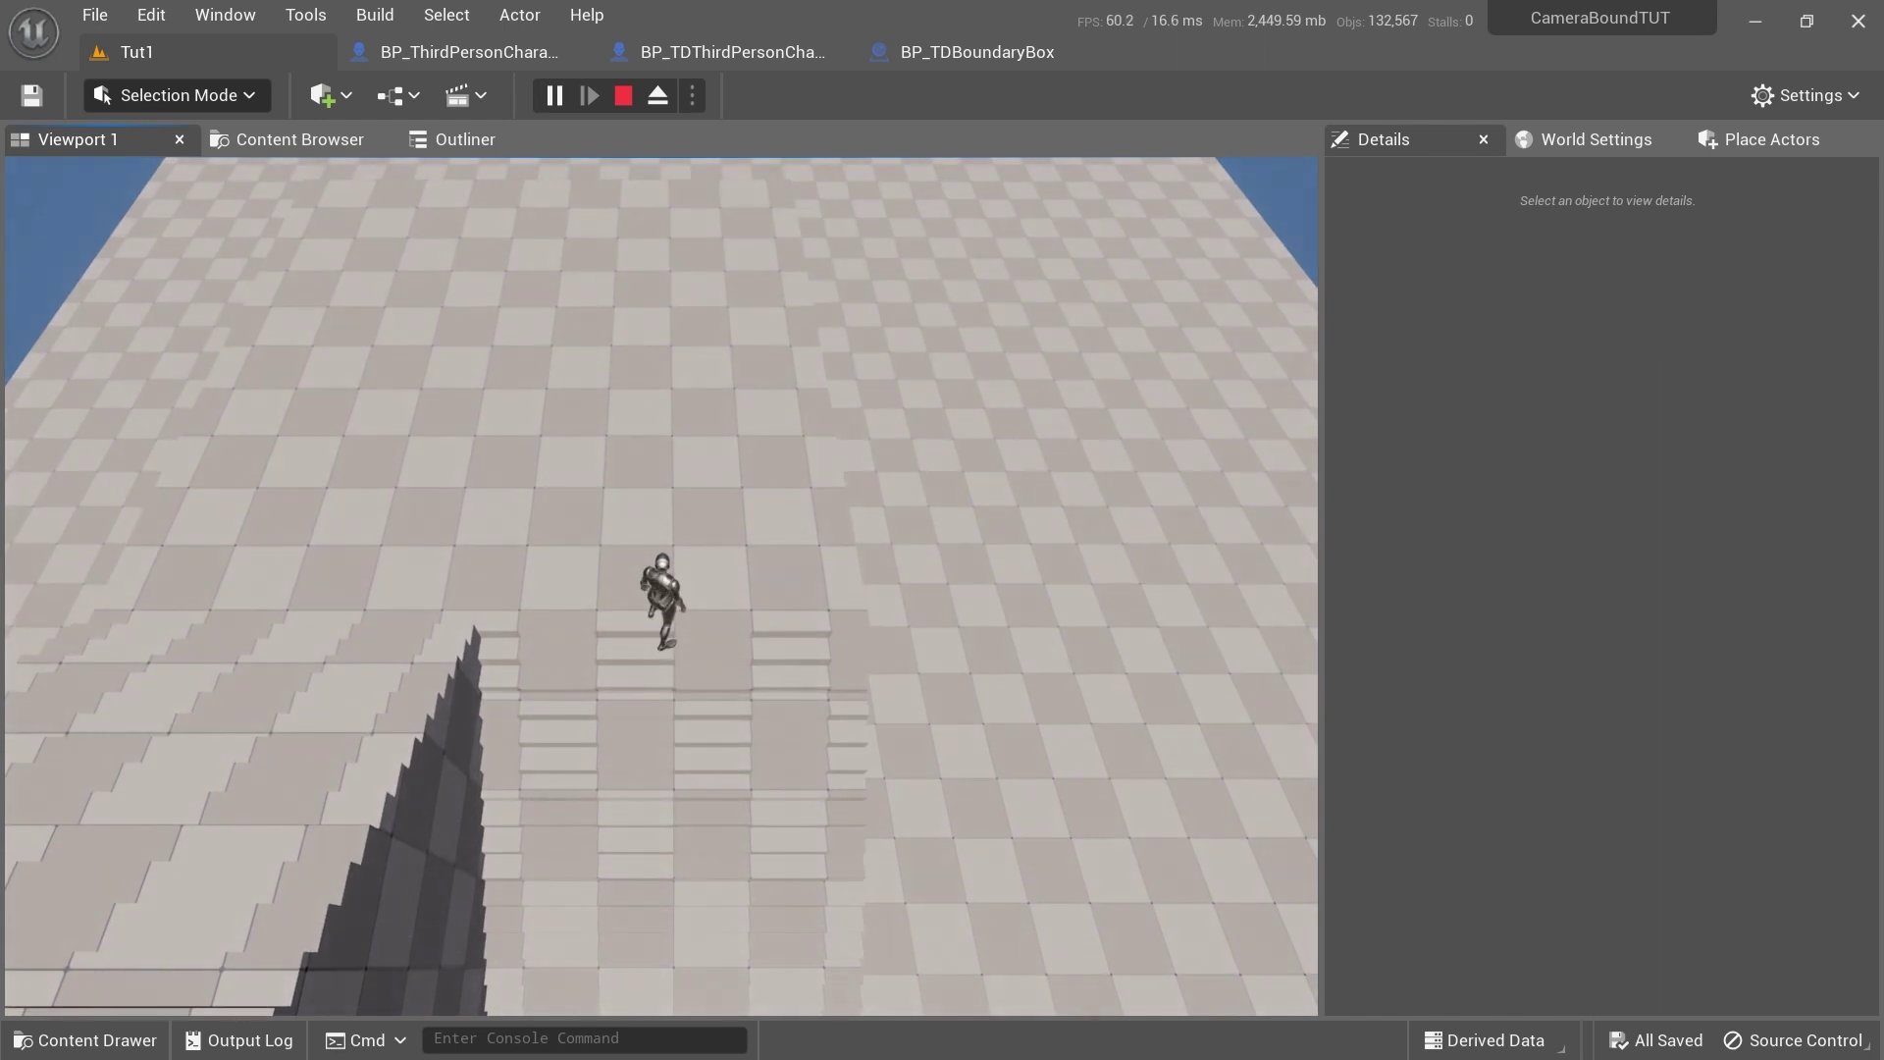
{"action": "key", "text": "w"}
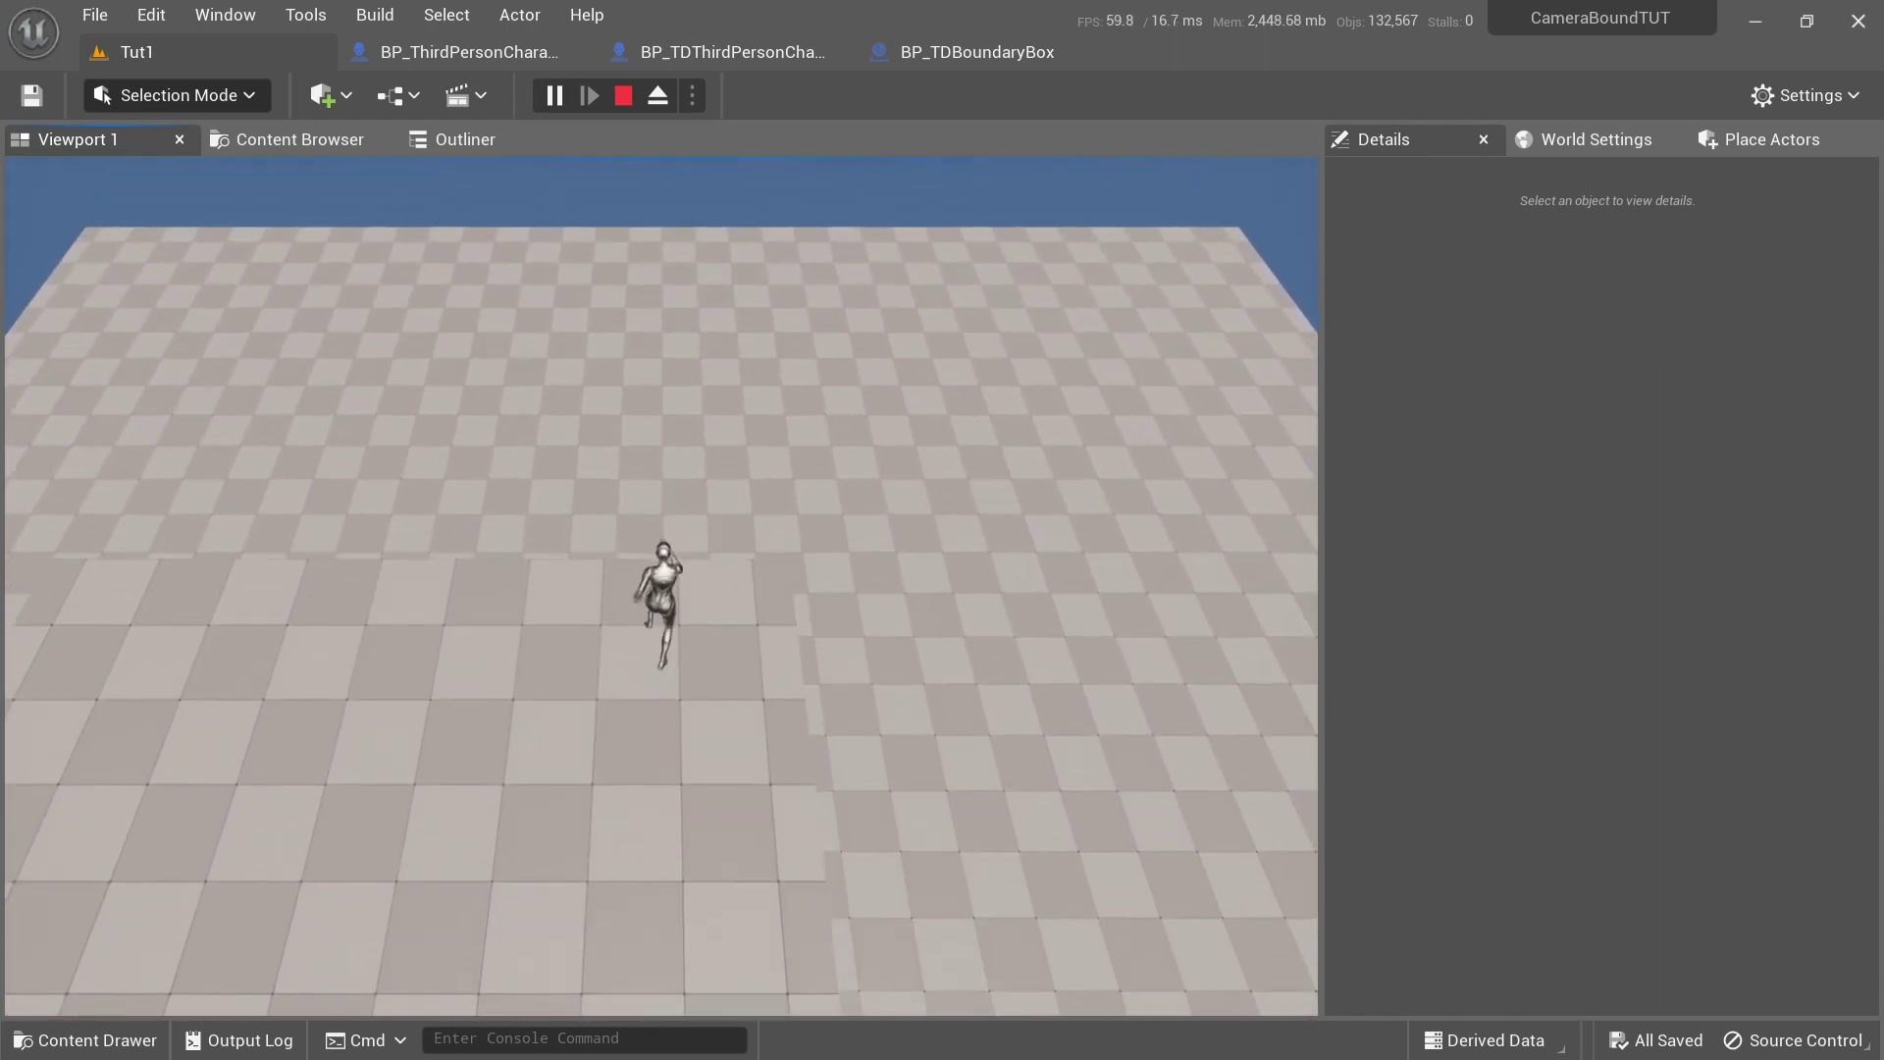
Stop the play session and place a BP_TDBoundaryBox from the Blueprints folder into Tut1
{"action": "key", "text": "Escape"}
{"action": "left_click", "coordinate": [299, 139]}
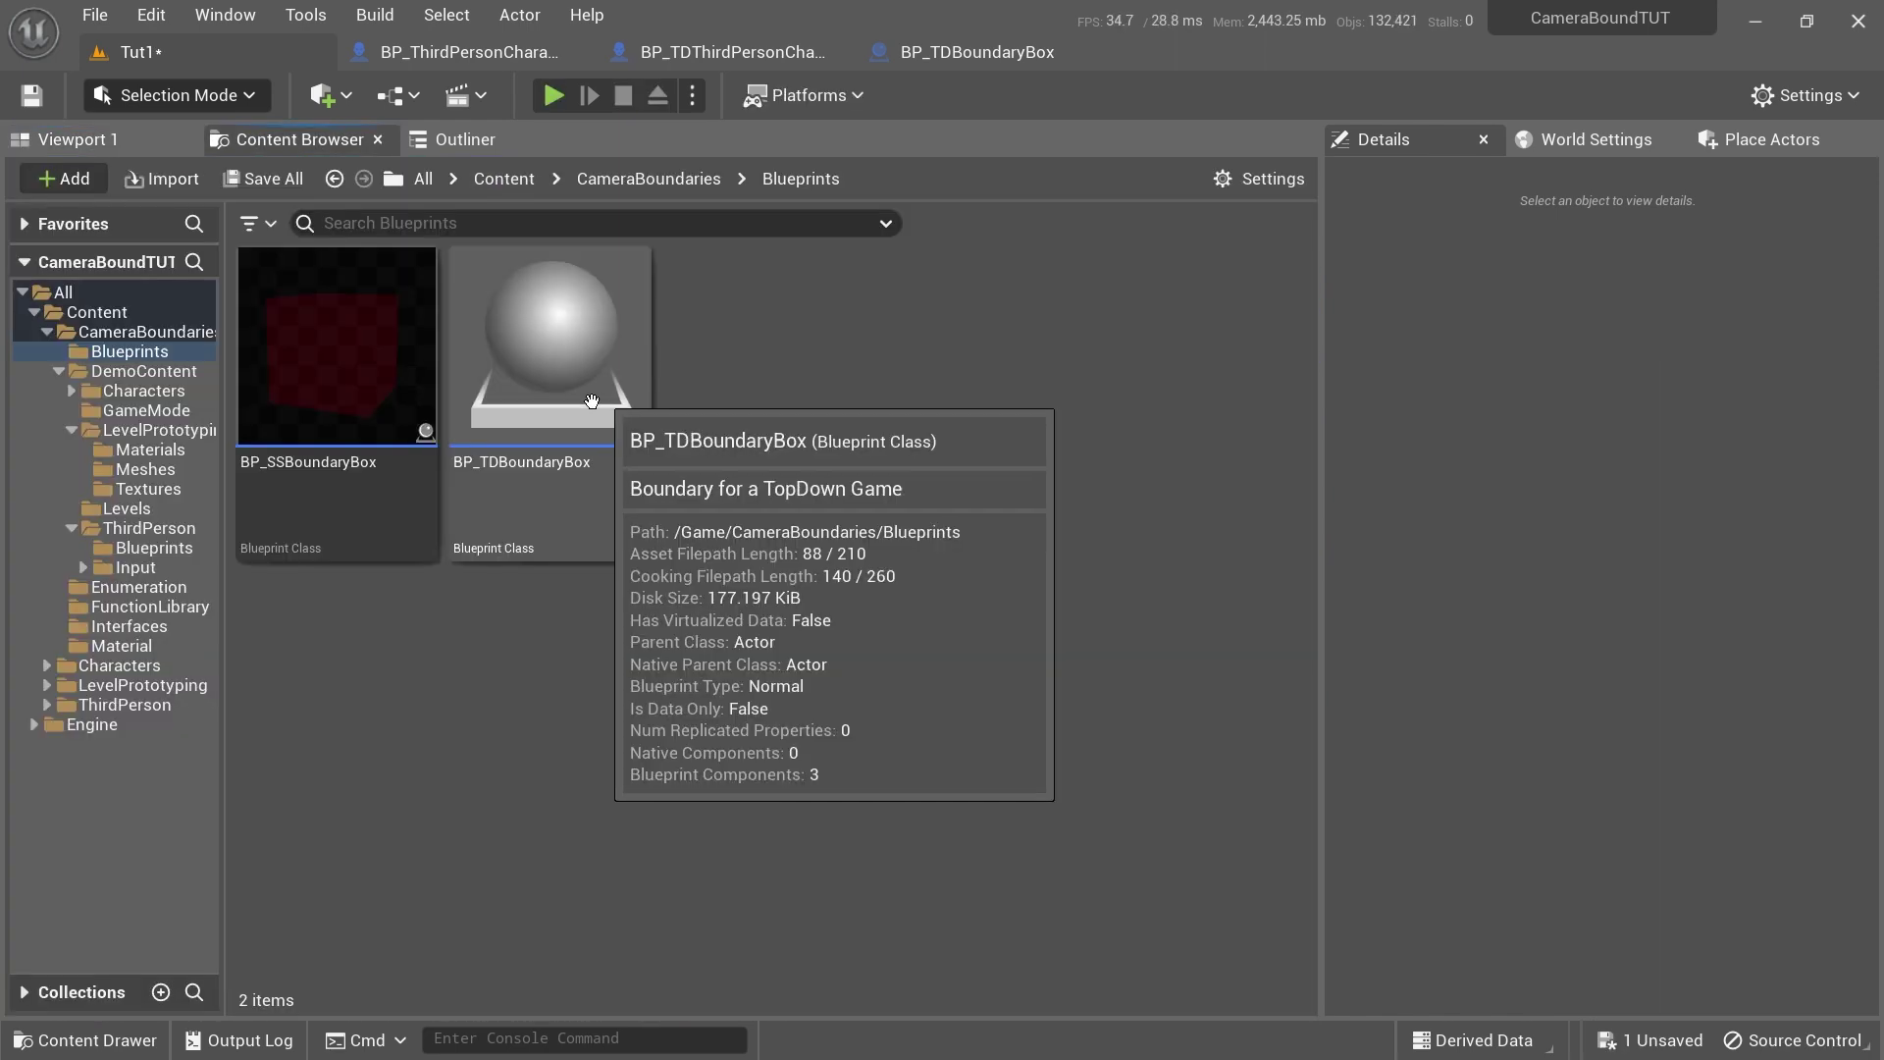
{"action": "mouse_move", "coordinate": [569, 256]}
{"action": "left_mouse_down"}
{"action": "mouse_move", "coordinate": [113, 144]}
{"action": "mouse_move", "coordinate": [376, 246]}
{"action": "left_mouse_up"}
{"action": "left_click_drag", "start_coordinate": [609, 537], "coordinate": [619, 533]}
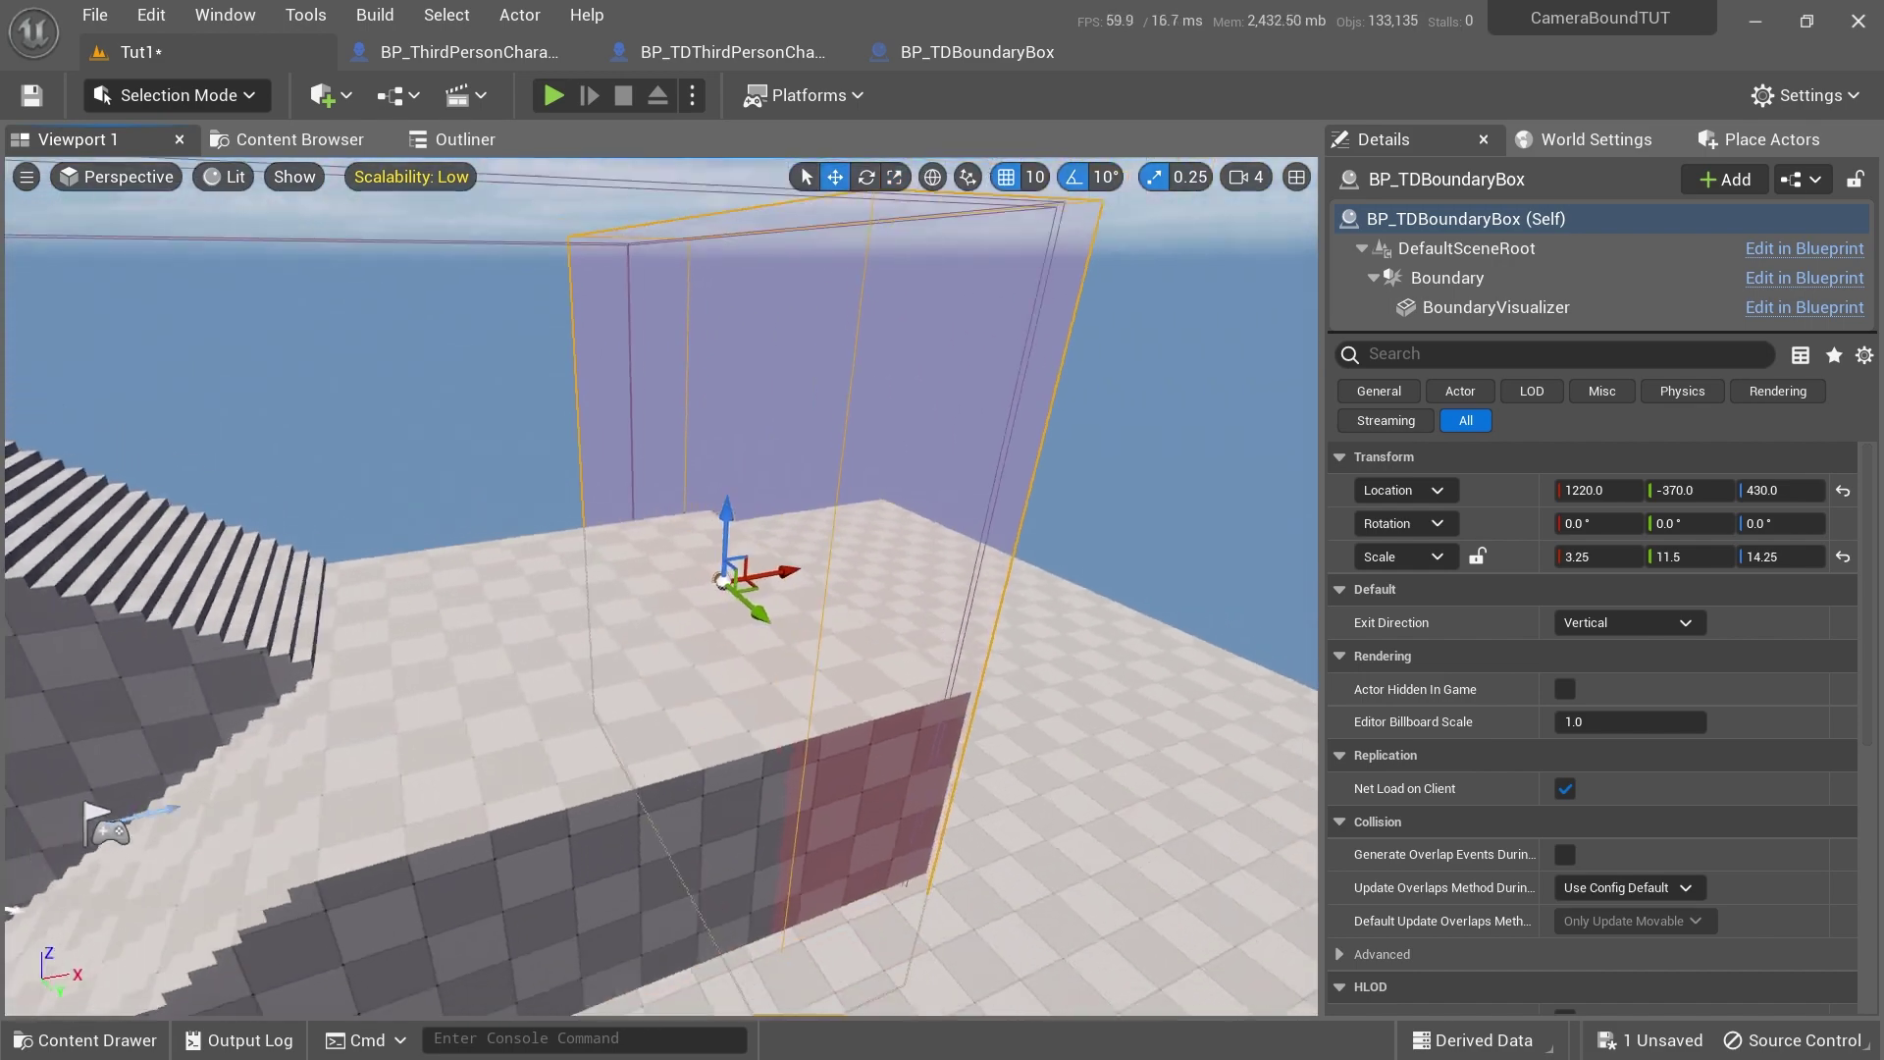
Select BP_TDBoundaryBox3 in the viewport and start a new play test
{"action": "right_click_drag", "start_coordinate": [657, 589], "coordinate": [687, 549]}
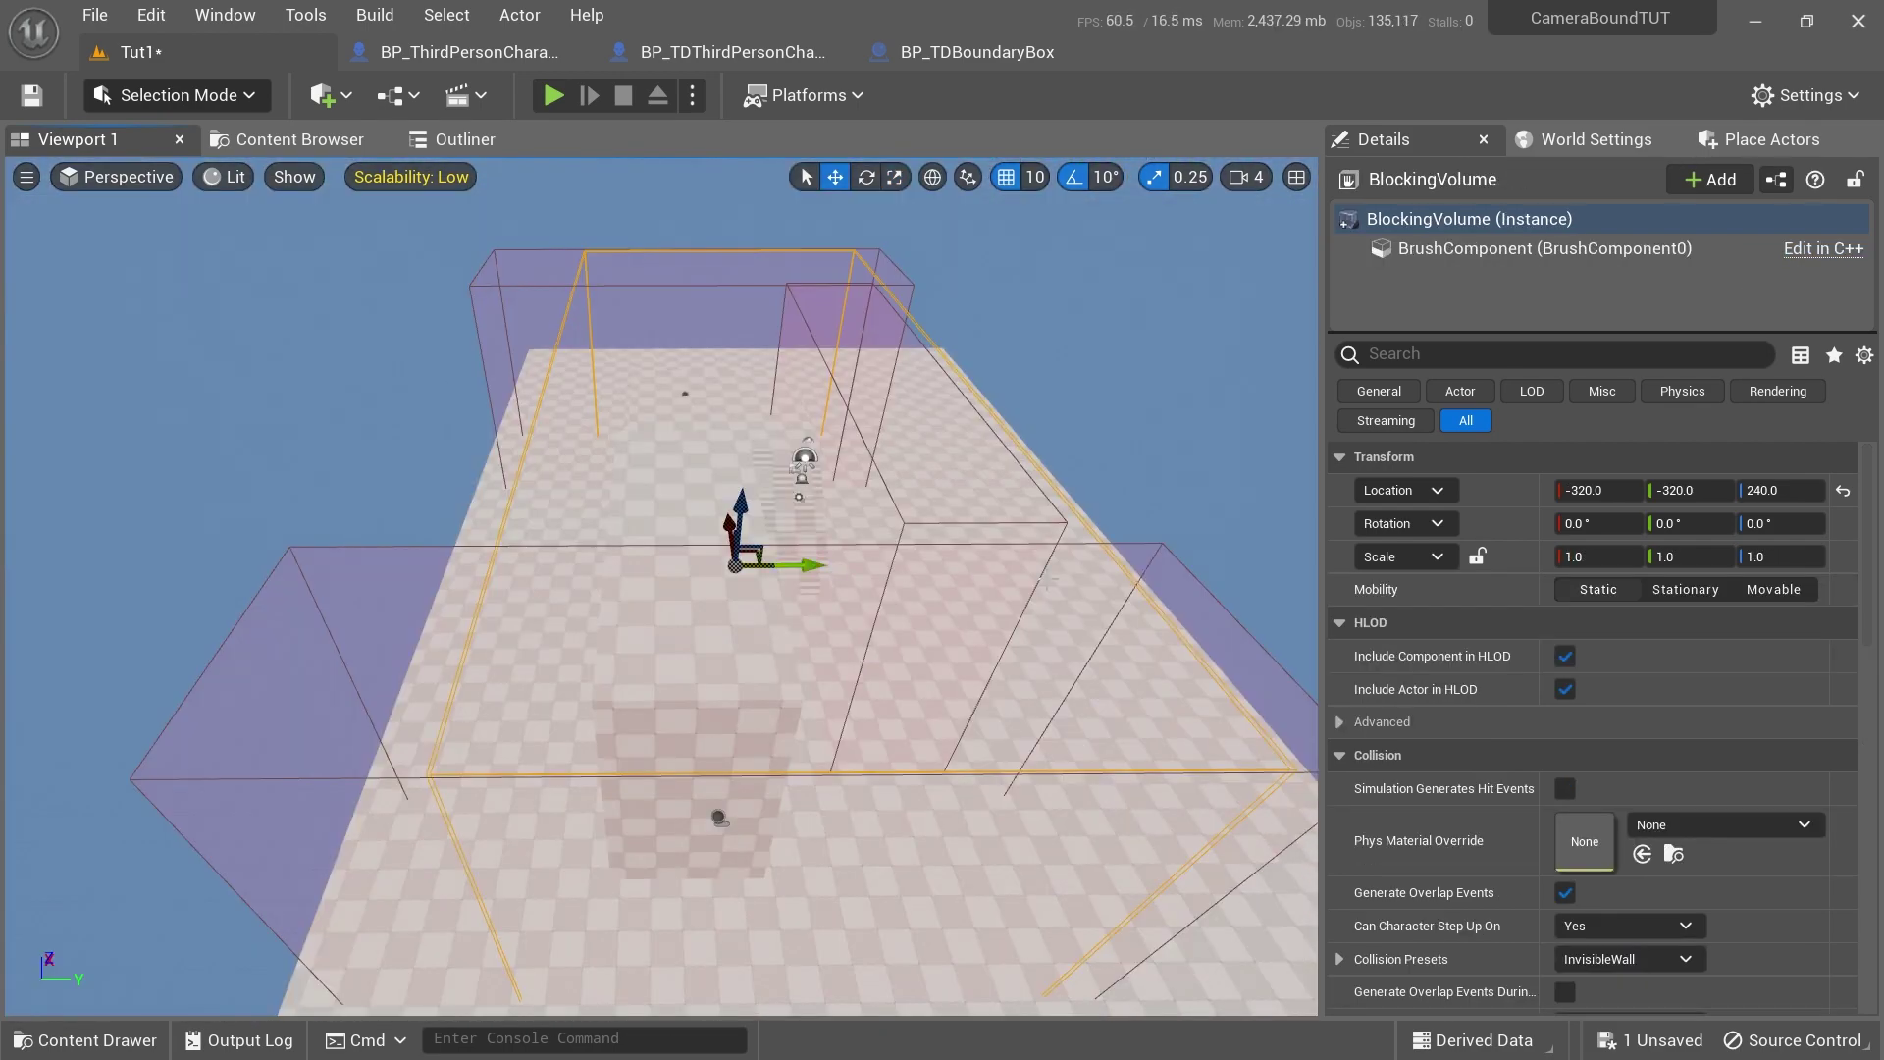
{"action": "left_click", "coordinate": [923, 533]}
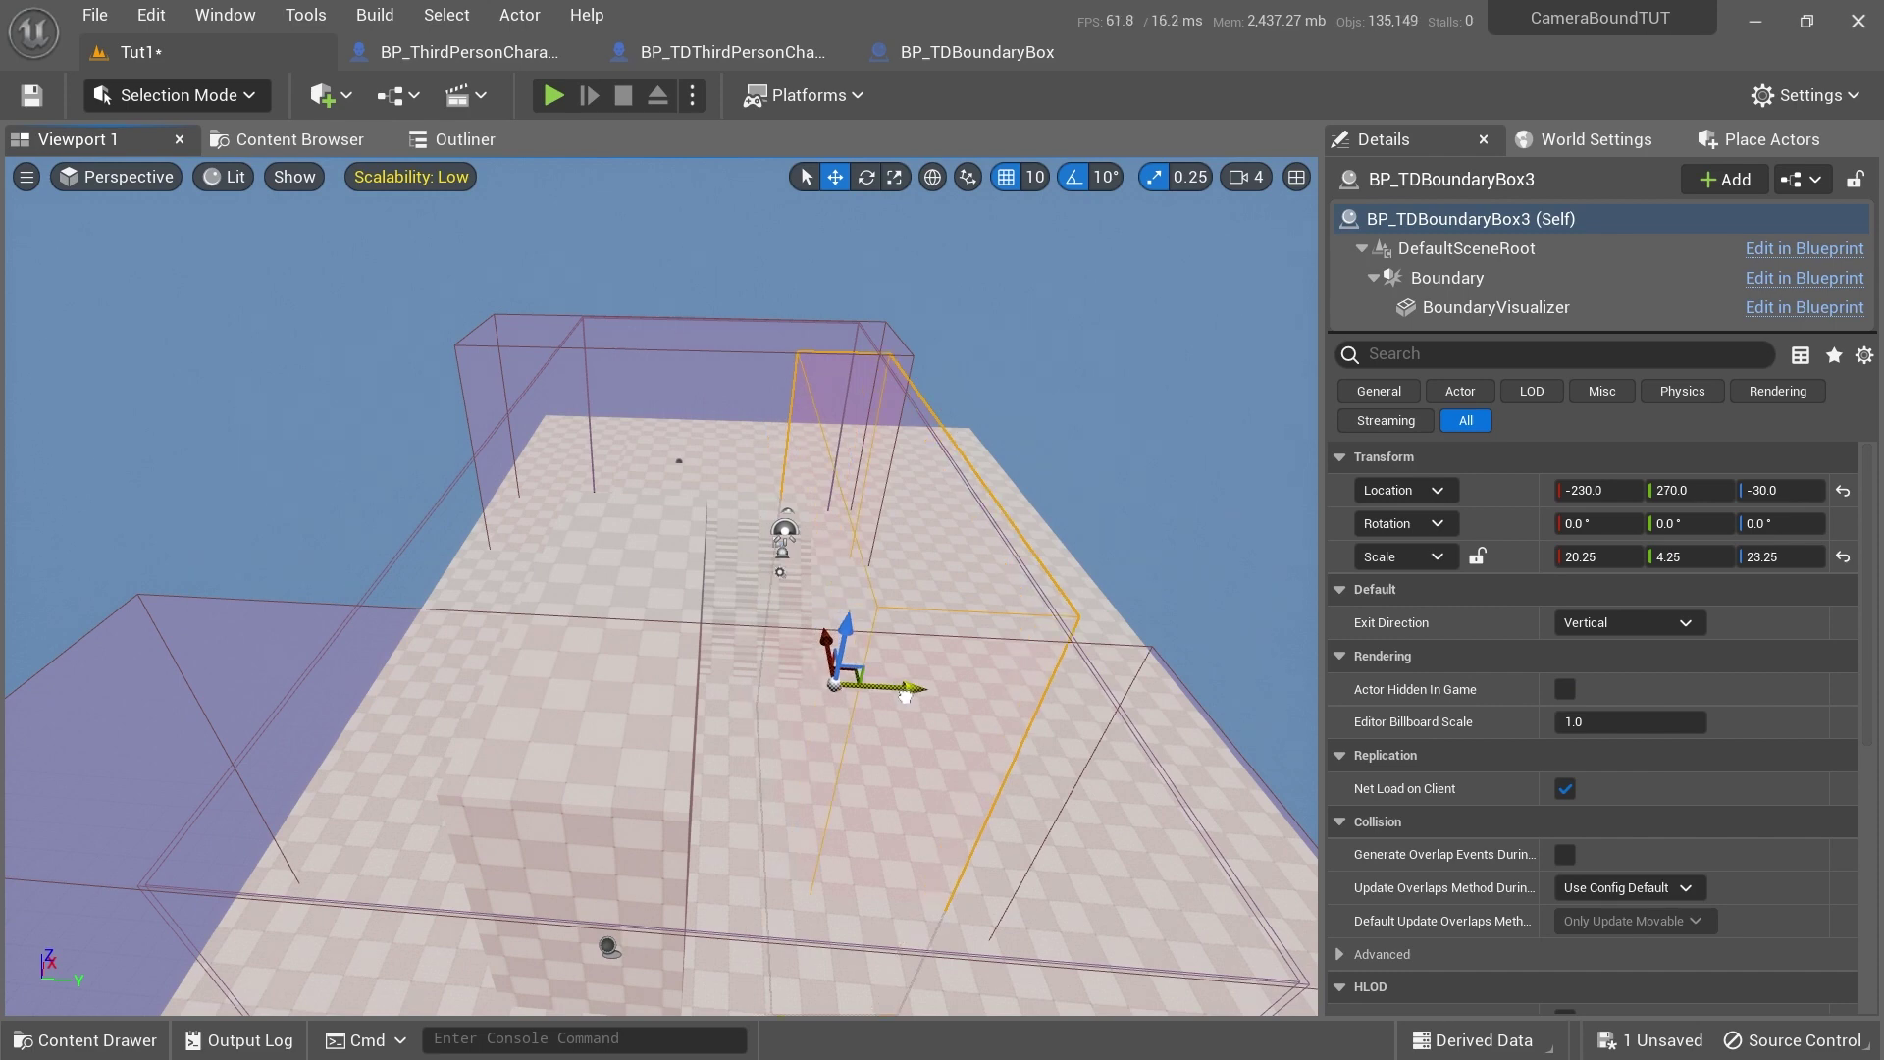
{"action": "key", "text": "alt+p"}
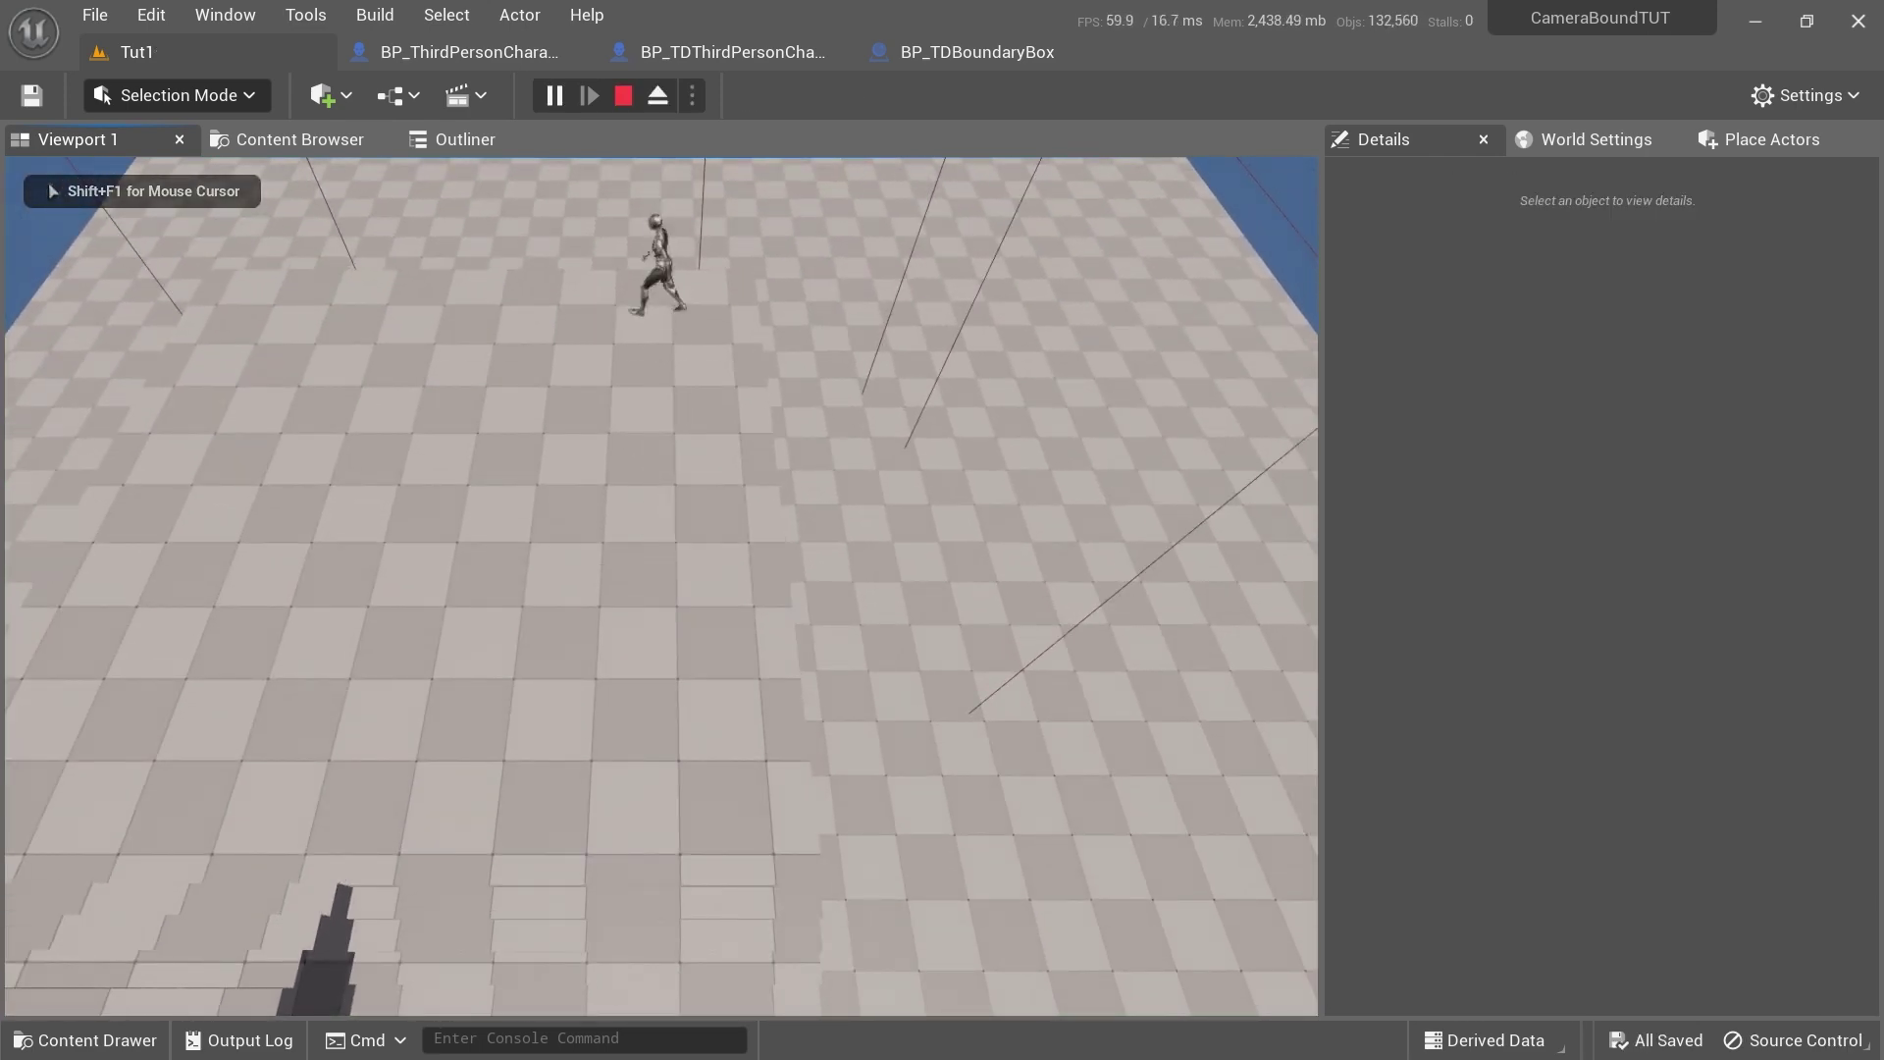
Run the character toward the camera down the floor, then right across it
{"action": "key", "text": "s"}
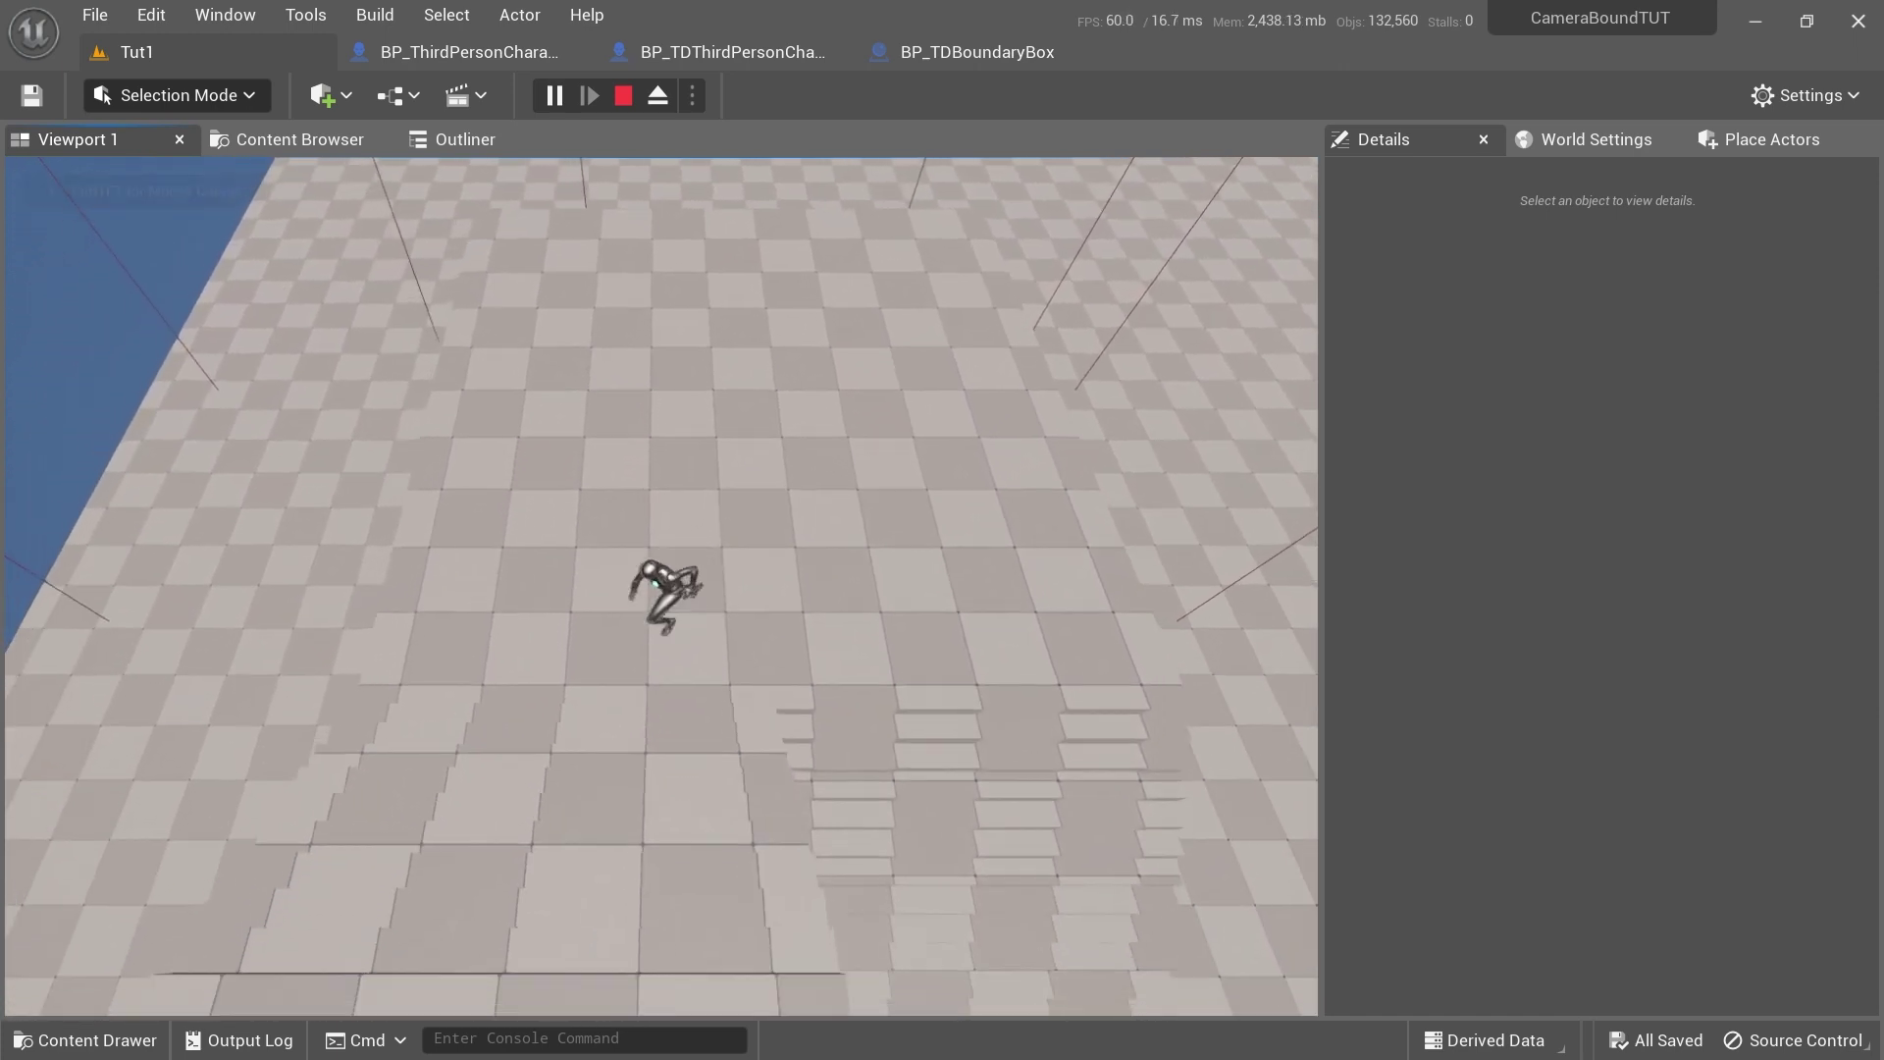
{"action": "key", "text": "s"}
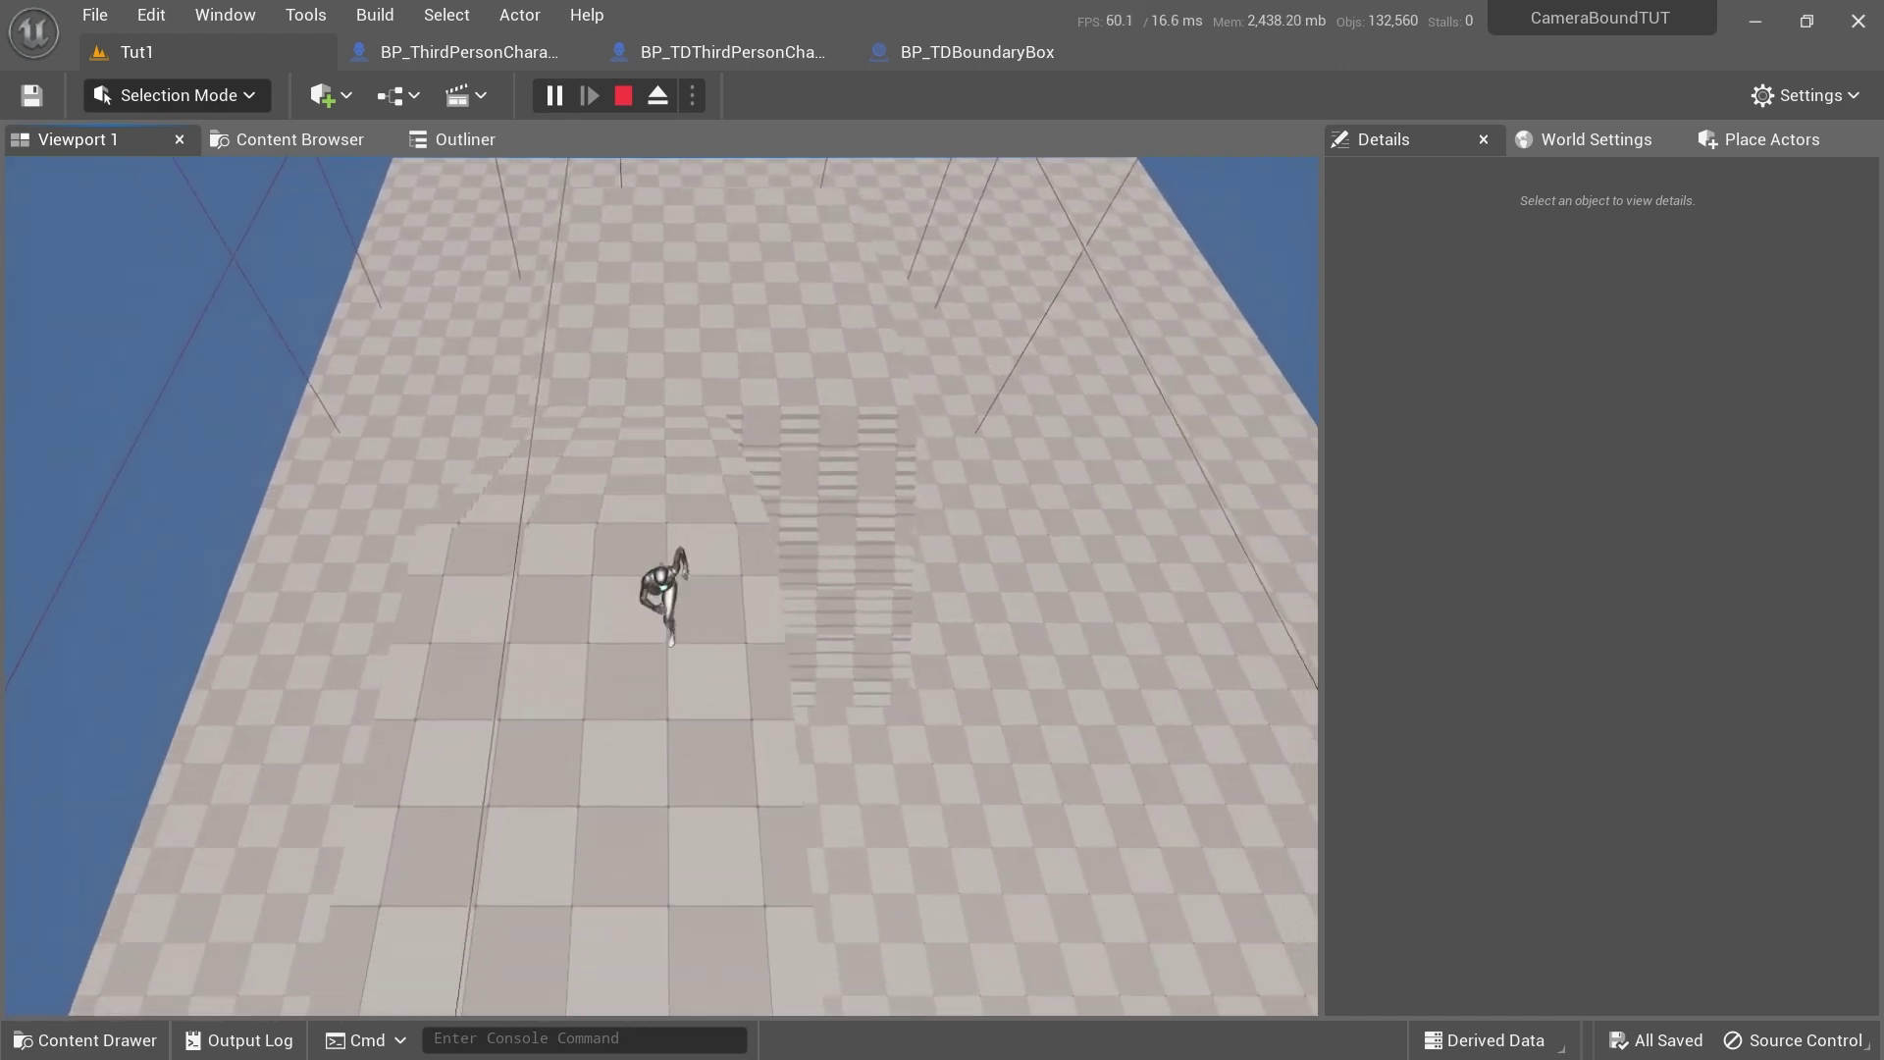
{"action": "key", "text": "s"}
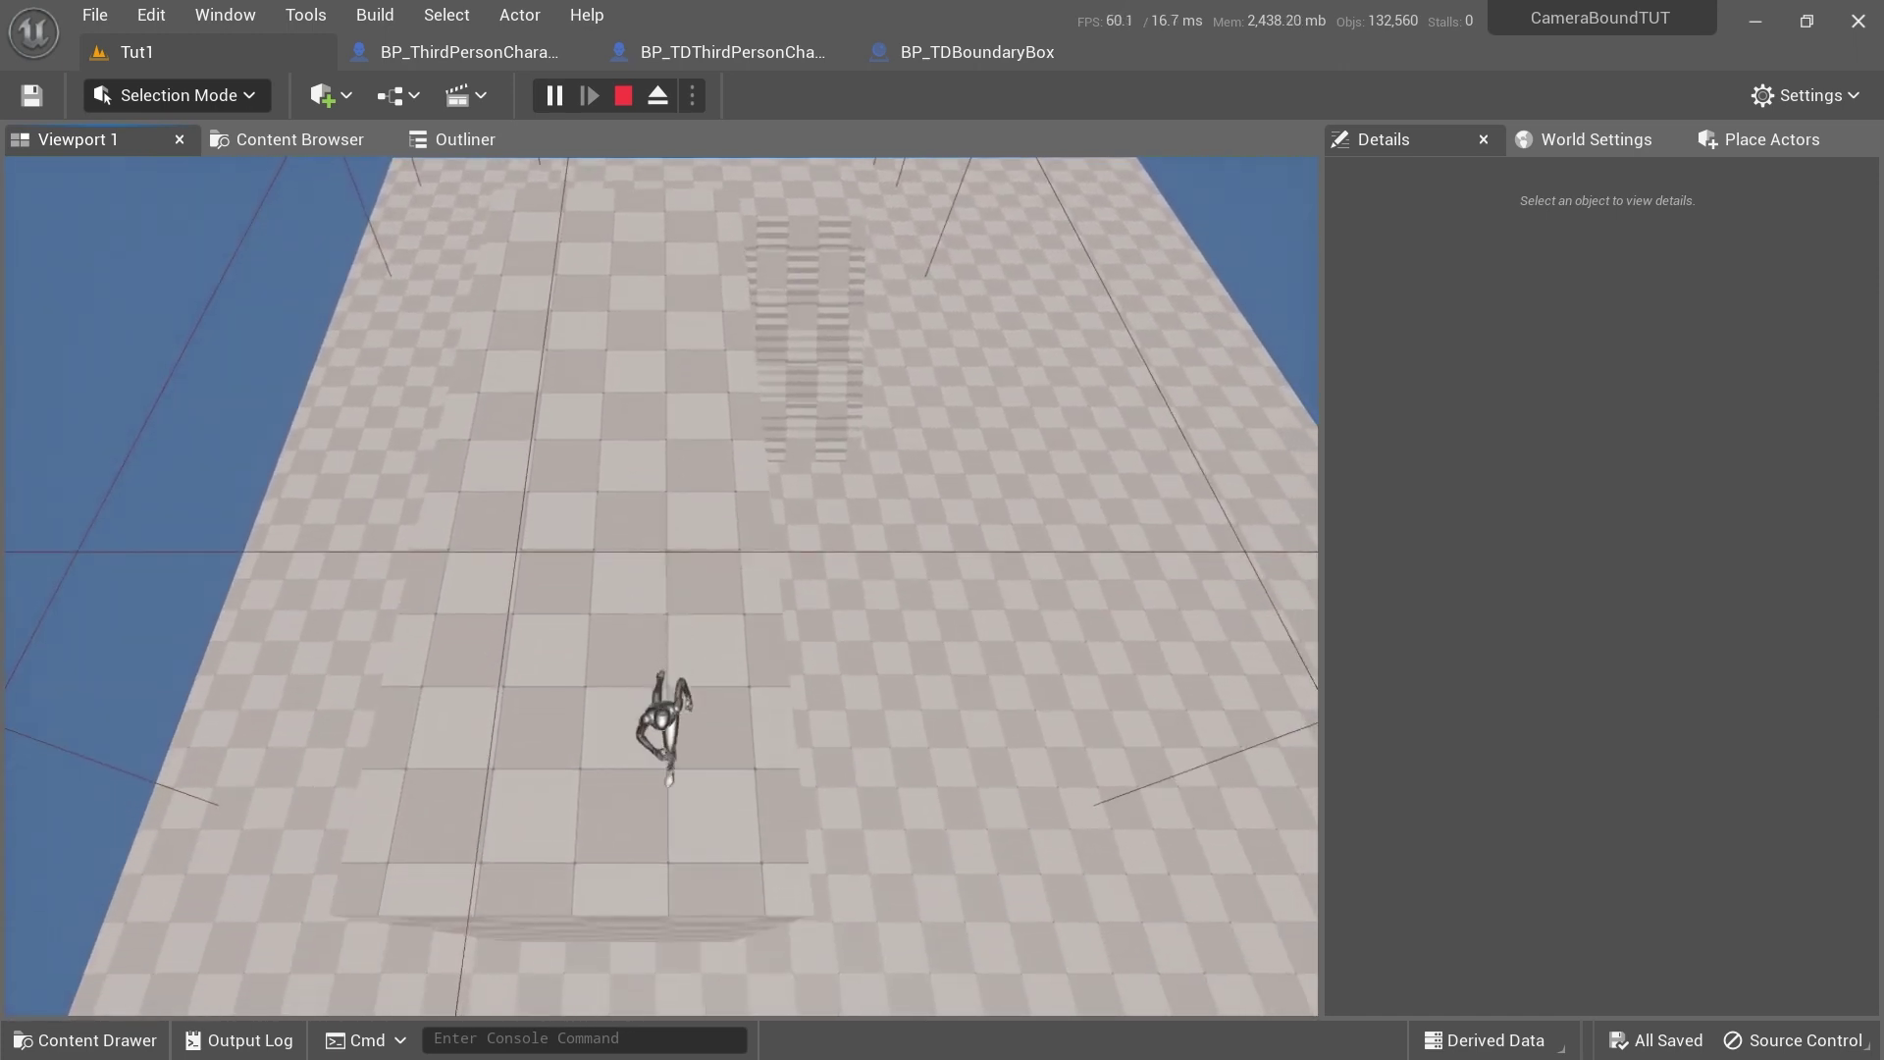
{"action": "key", "text": "s"}
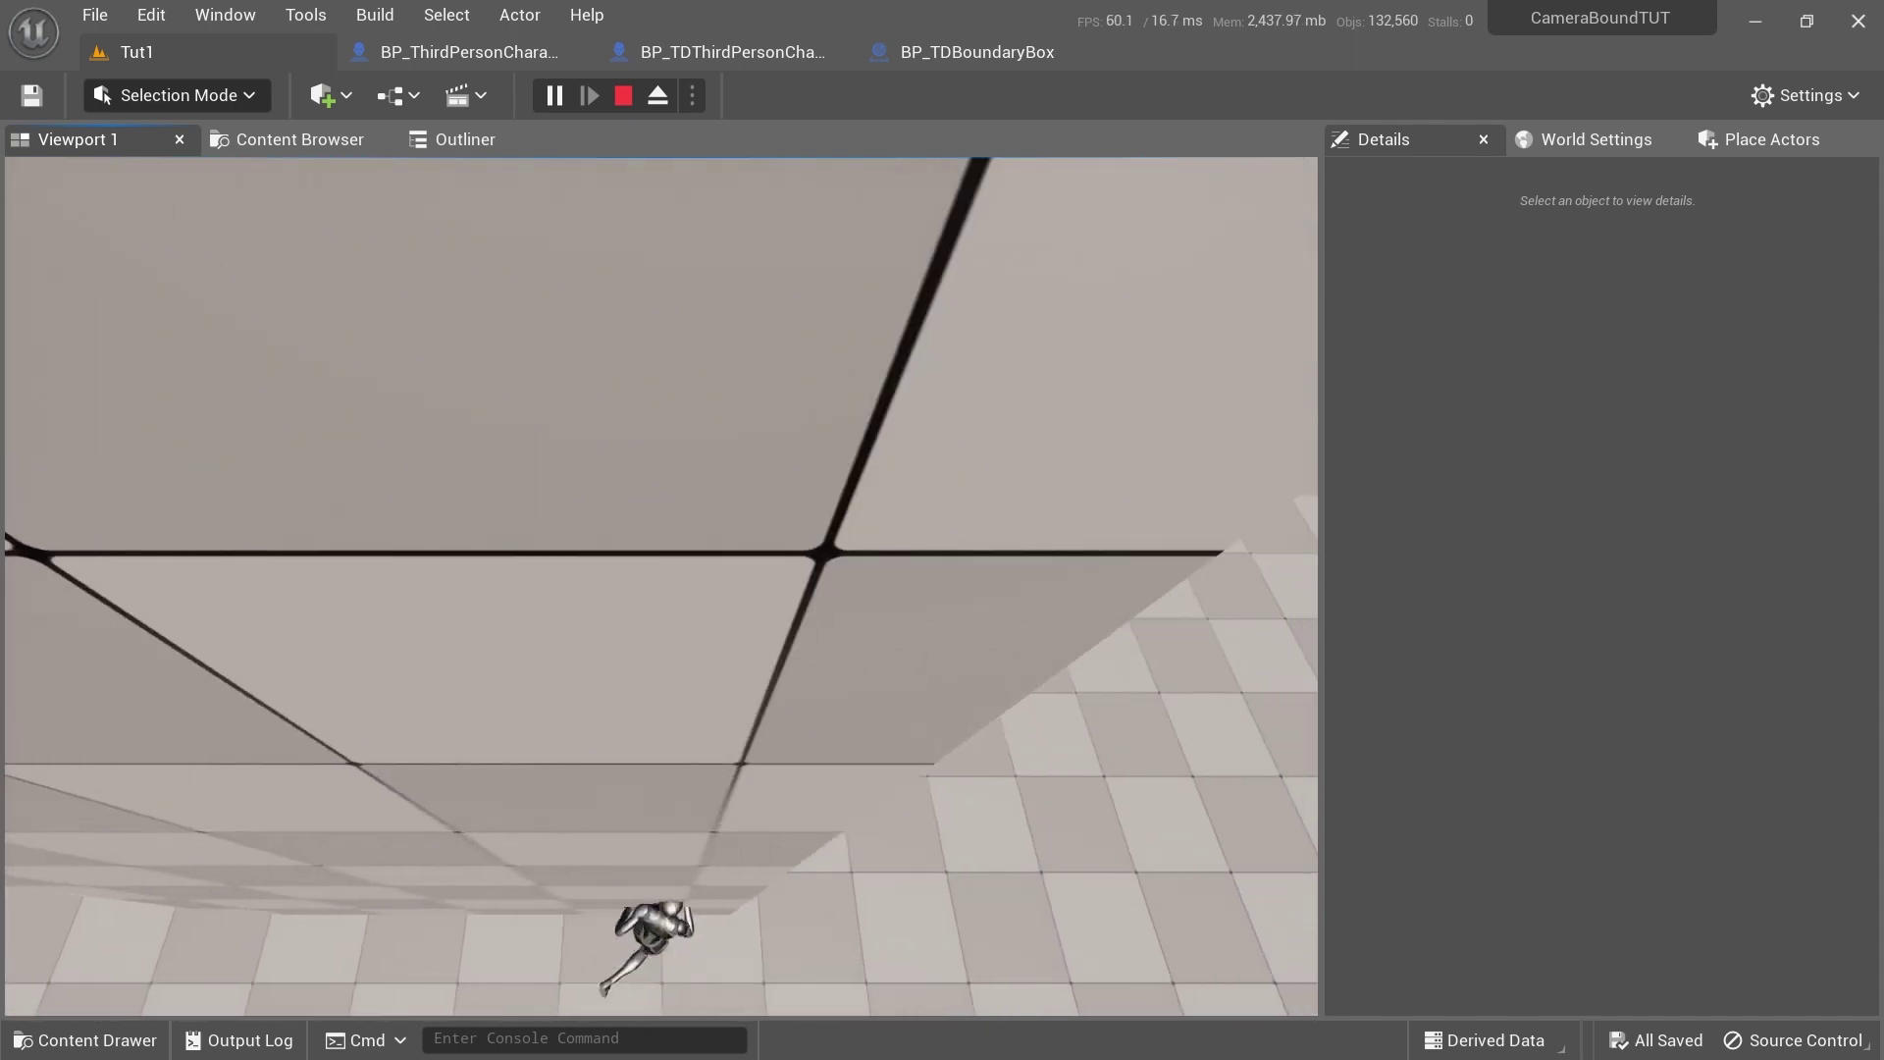
{"action": "key", "text": "d"}
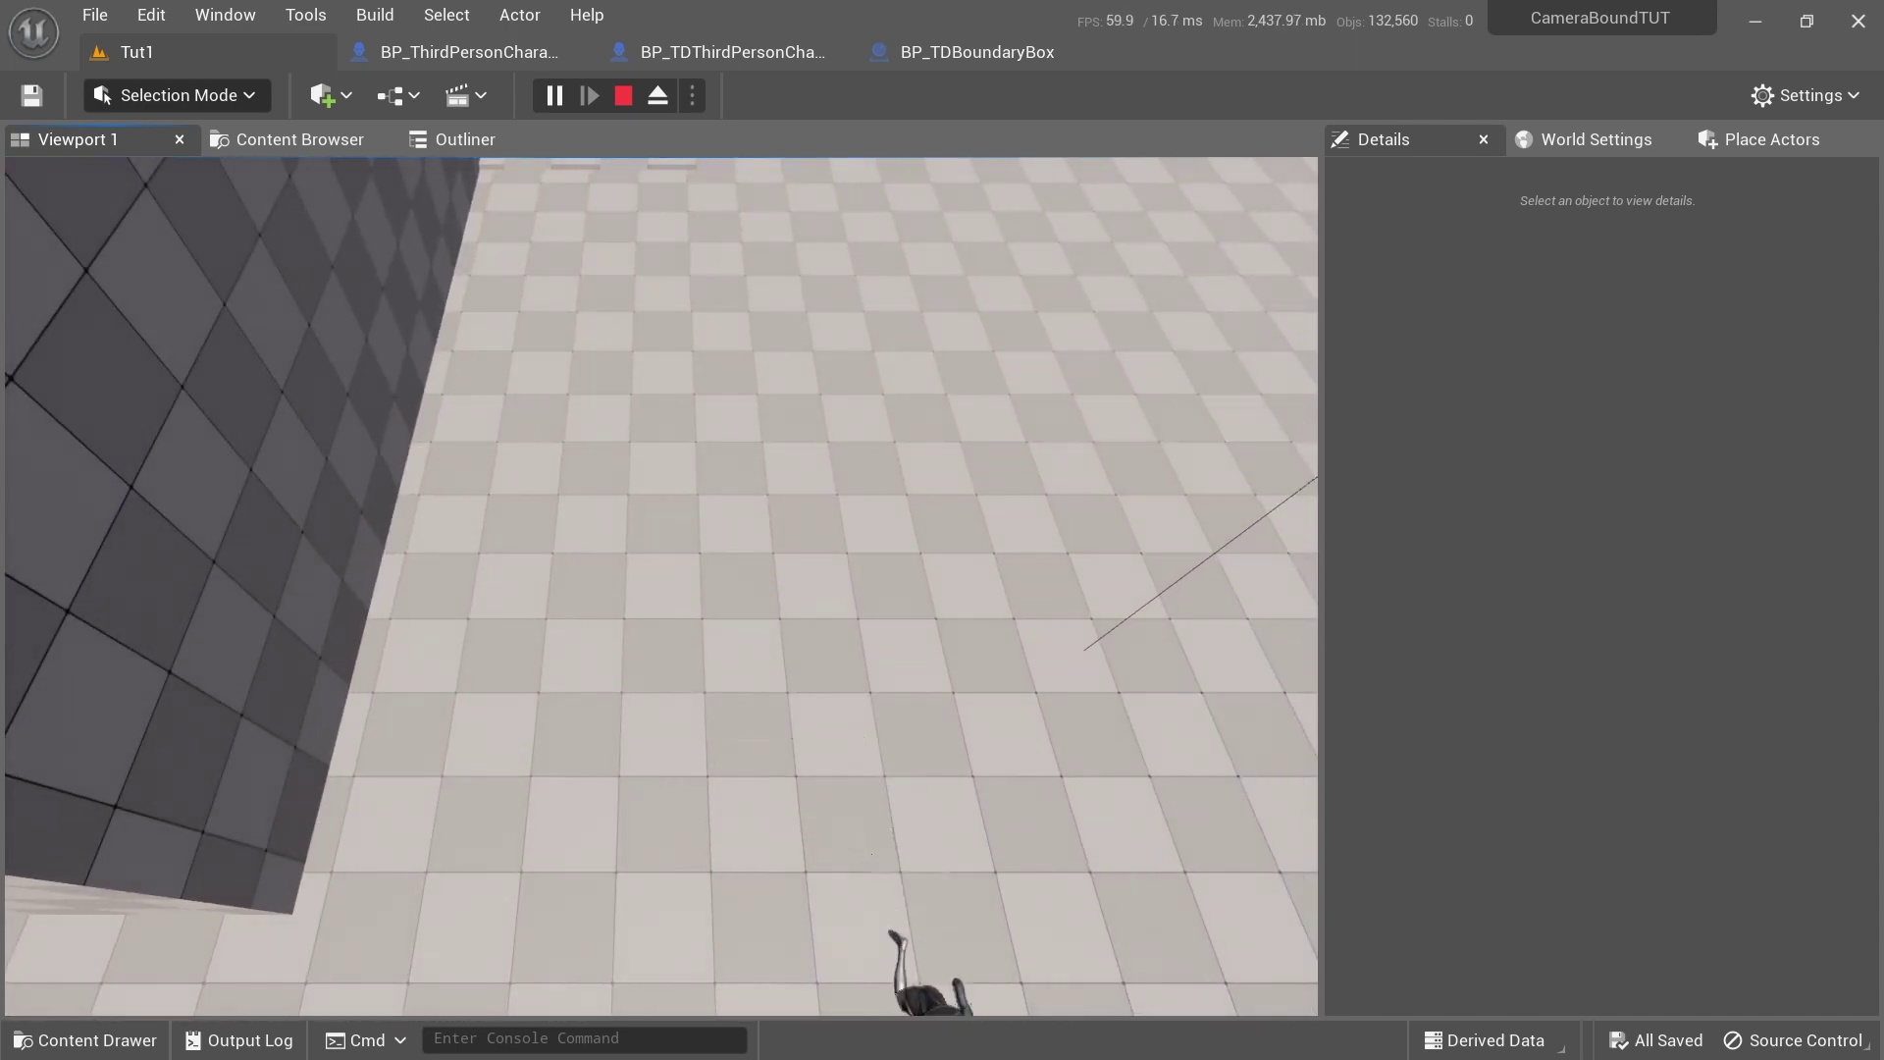
Stop the play session and start playing Tut1 again
{"action": "key", "text": "Escape"}
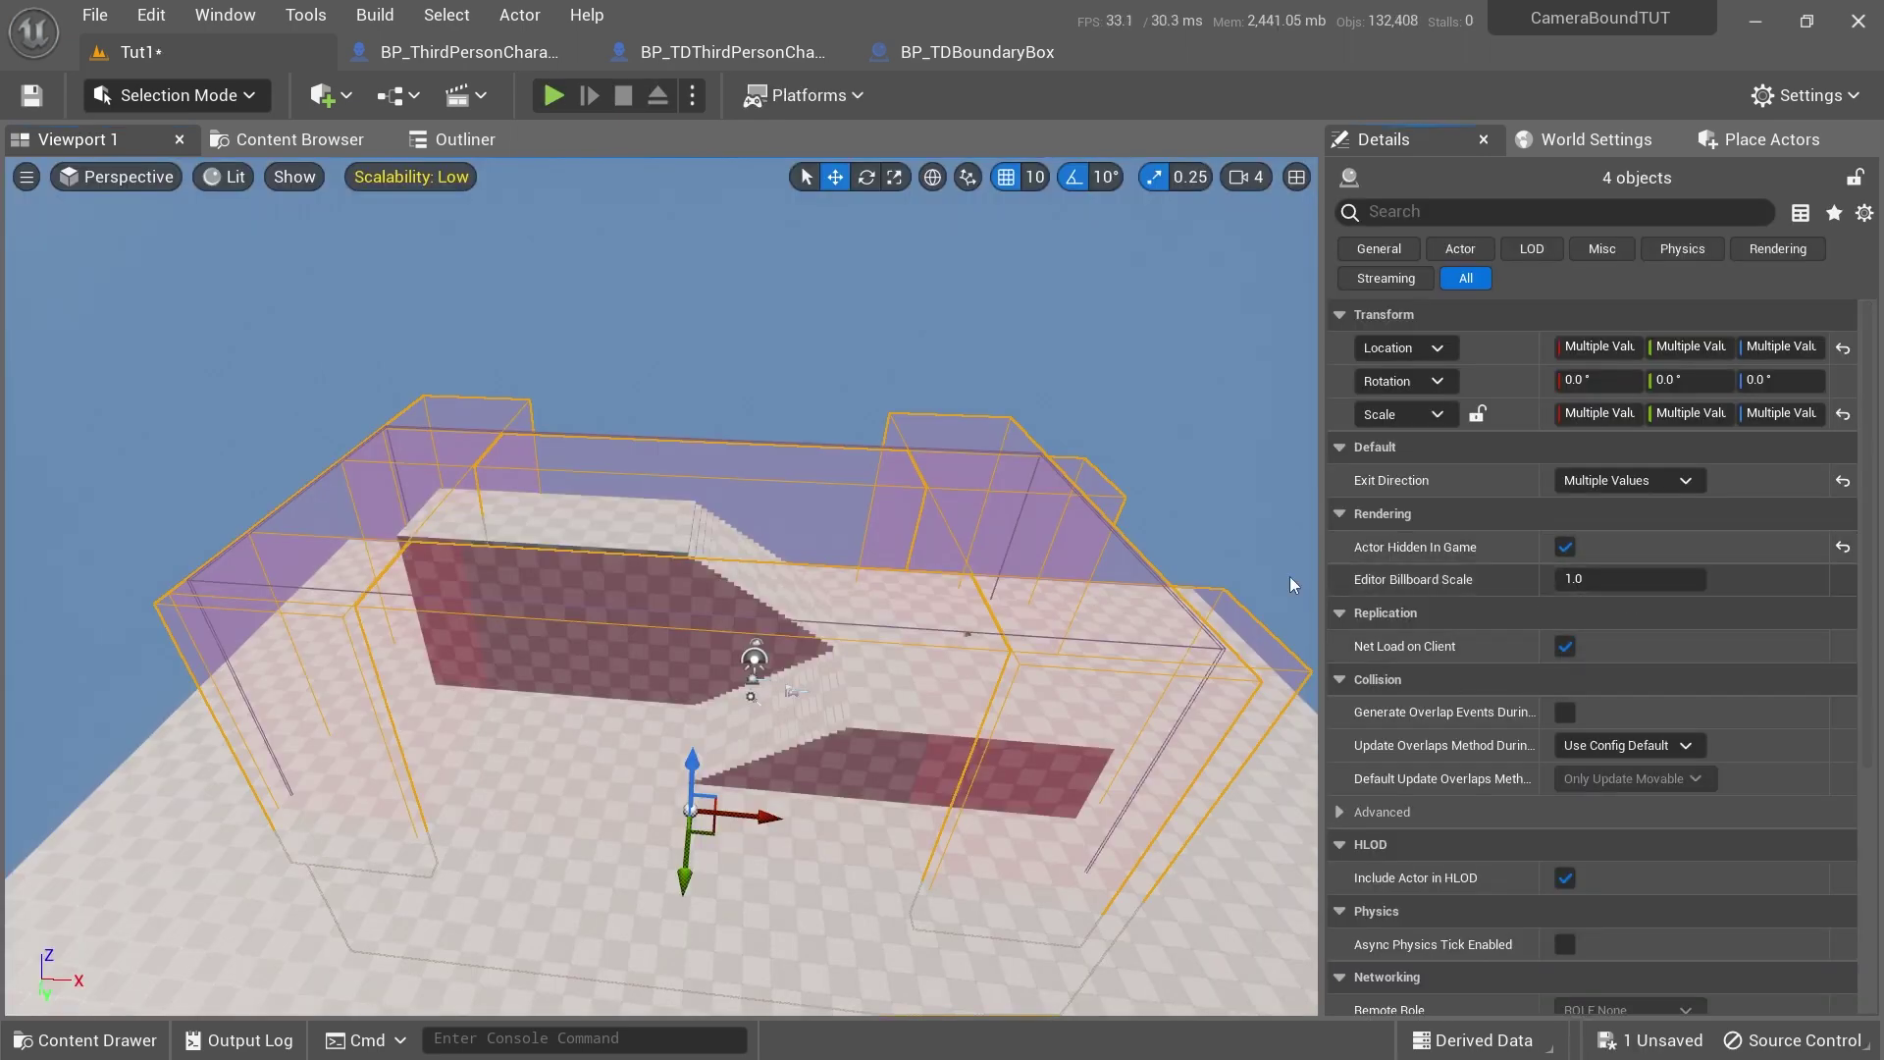
{"action": "left_click", "coordinate": [554, 95]}
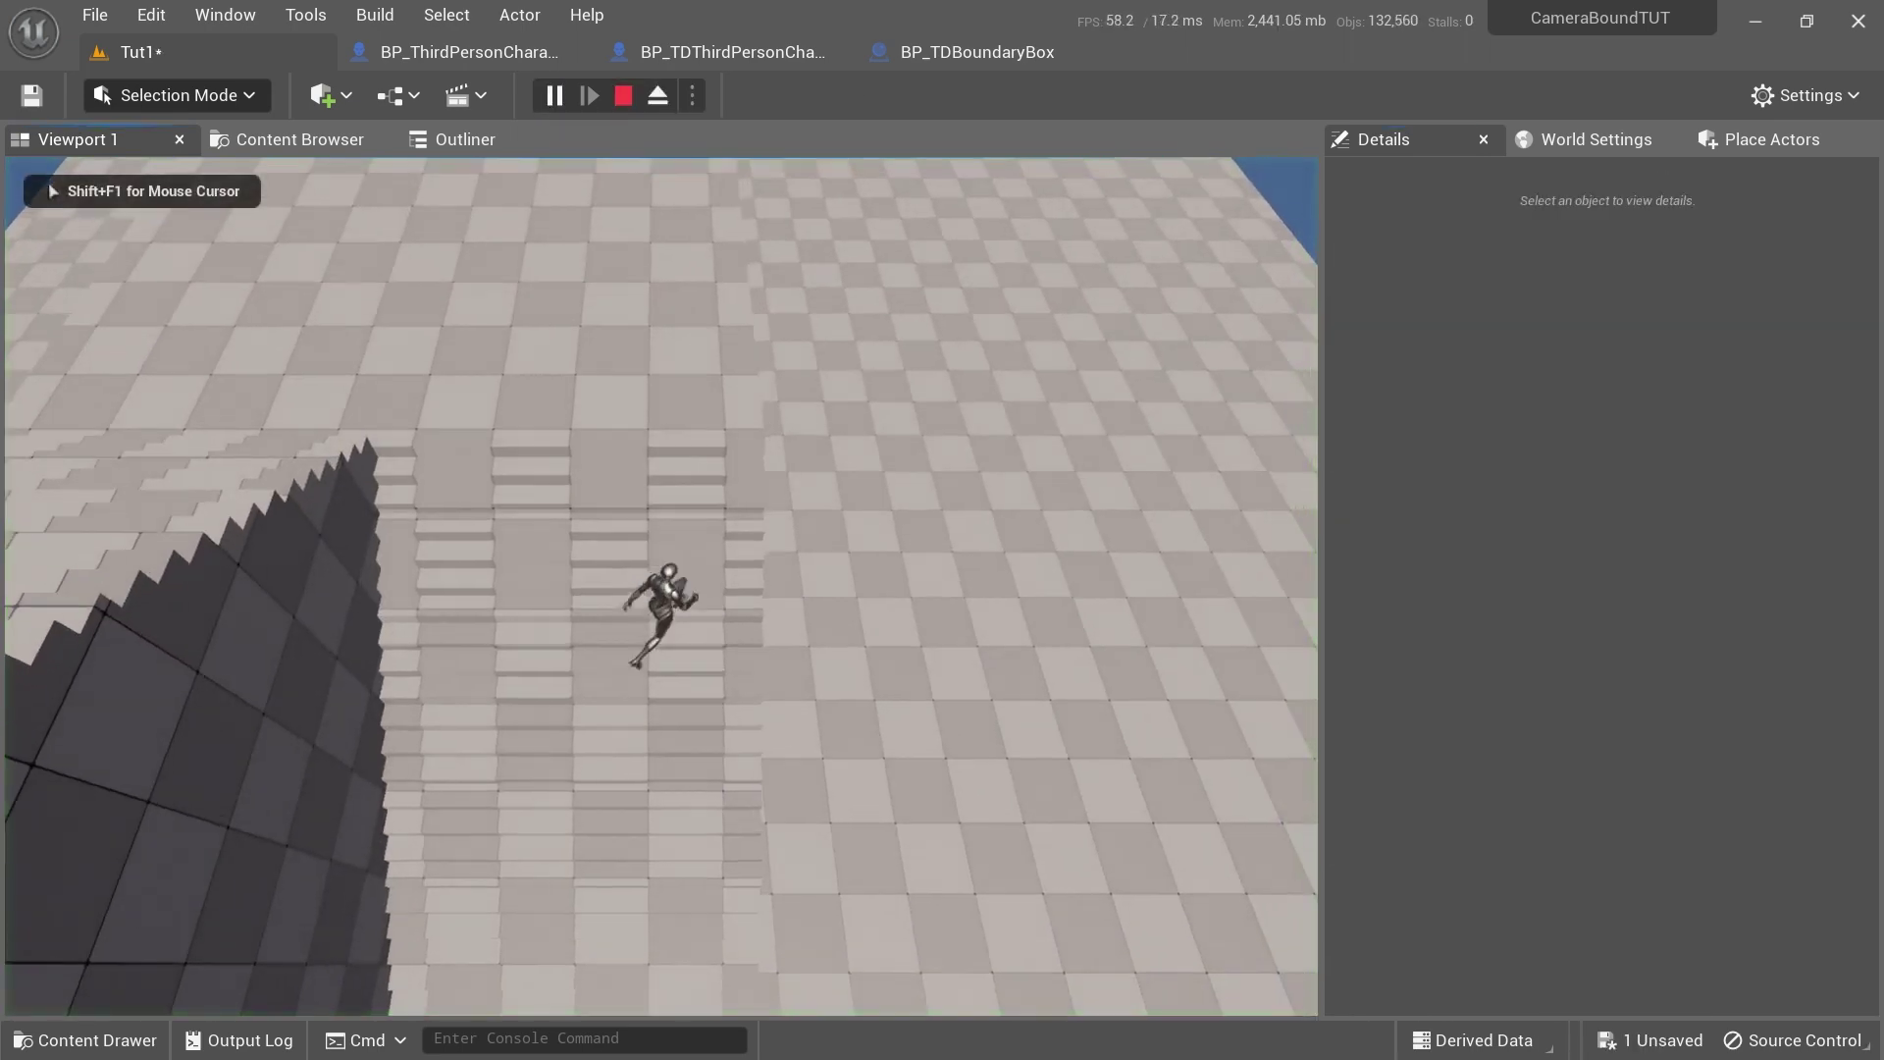